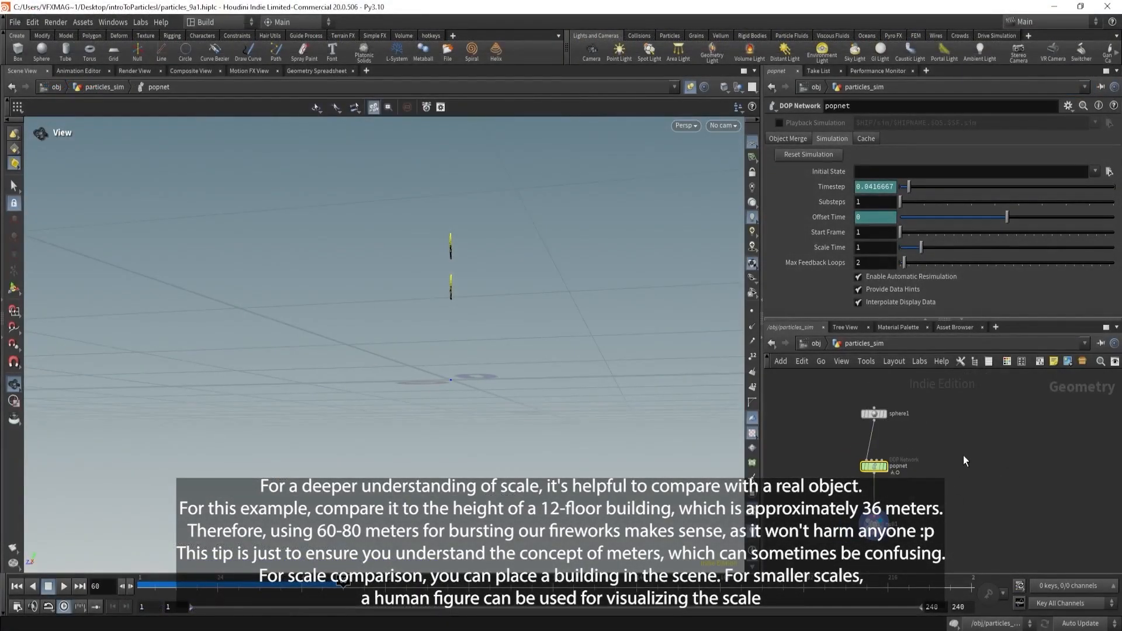
- Add a Box node to the particles_sim network beside the popnet chain
key("Tab")
type("box")
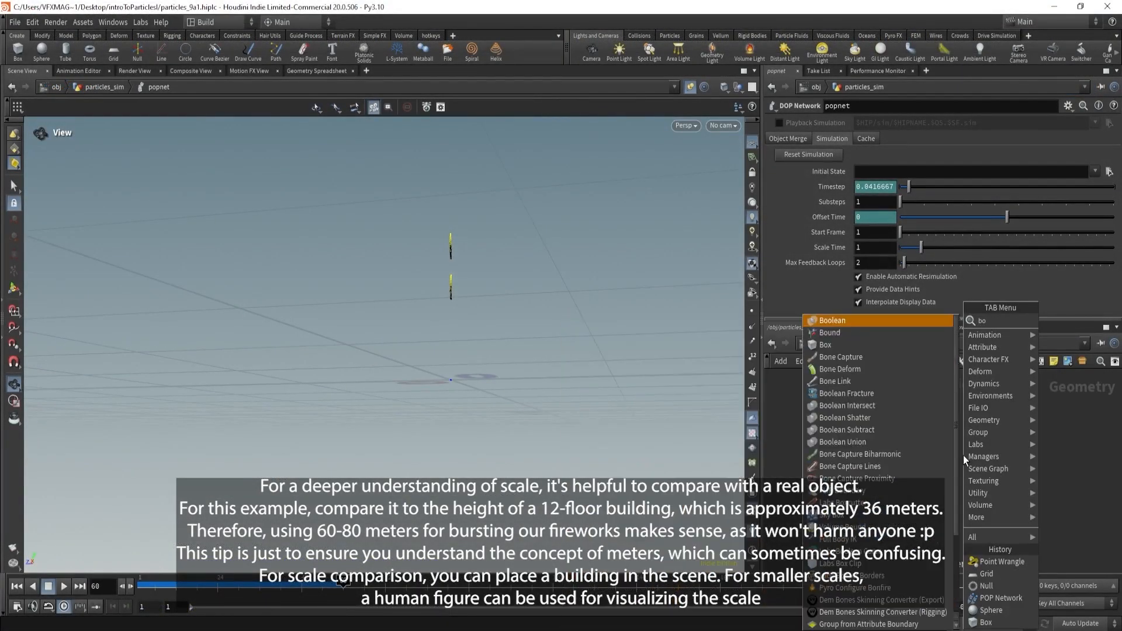
key("Return")
left_click(963, 456)
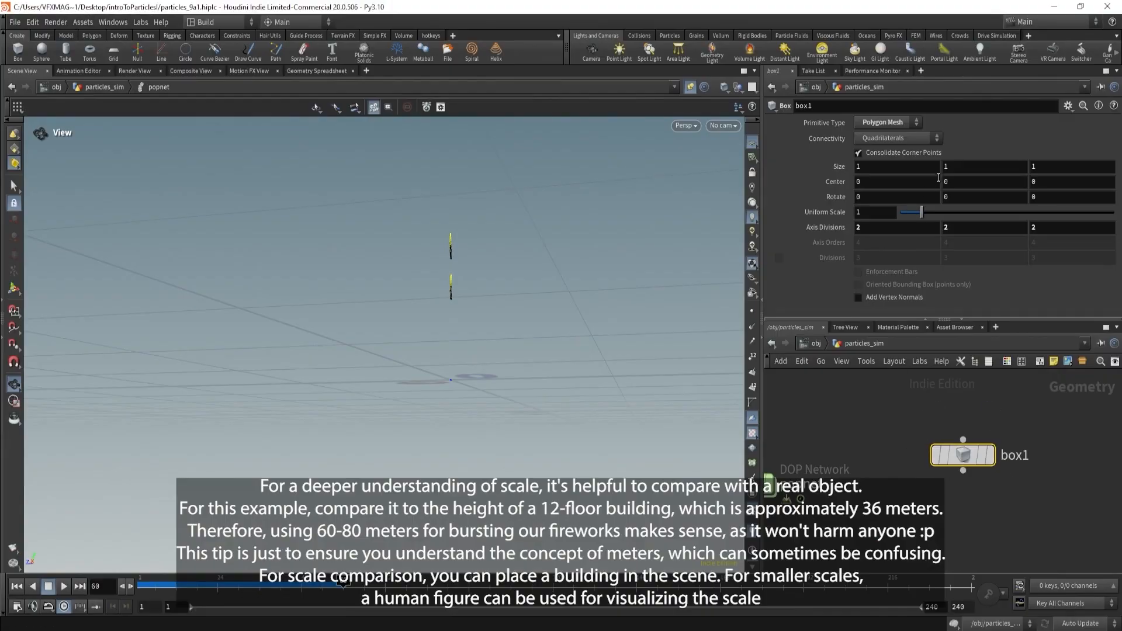
- Drive box1's Y center with a relative reference to its Y size divided by two, ch("sizey")/2
scroll(963, 456, "up", 3)
right_click(956, 168)
left_click(964, 256)
right_click(953, 182)
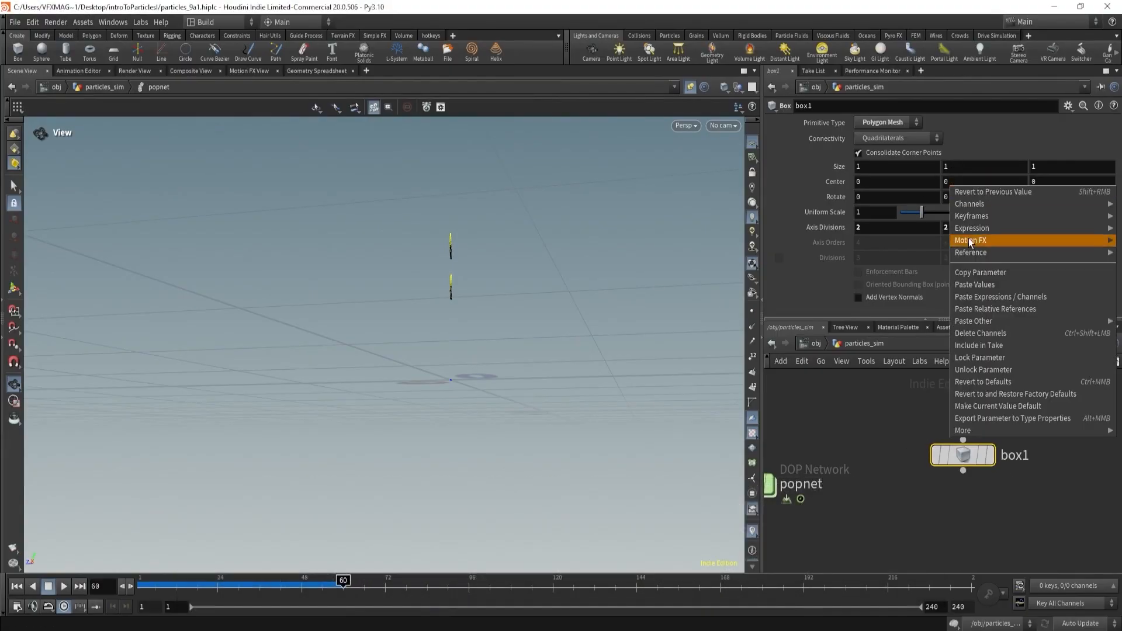
left_click(997, 304)
left_click(985, 182)
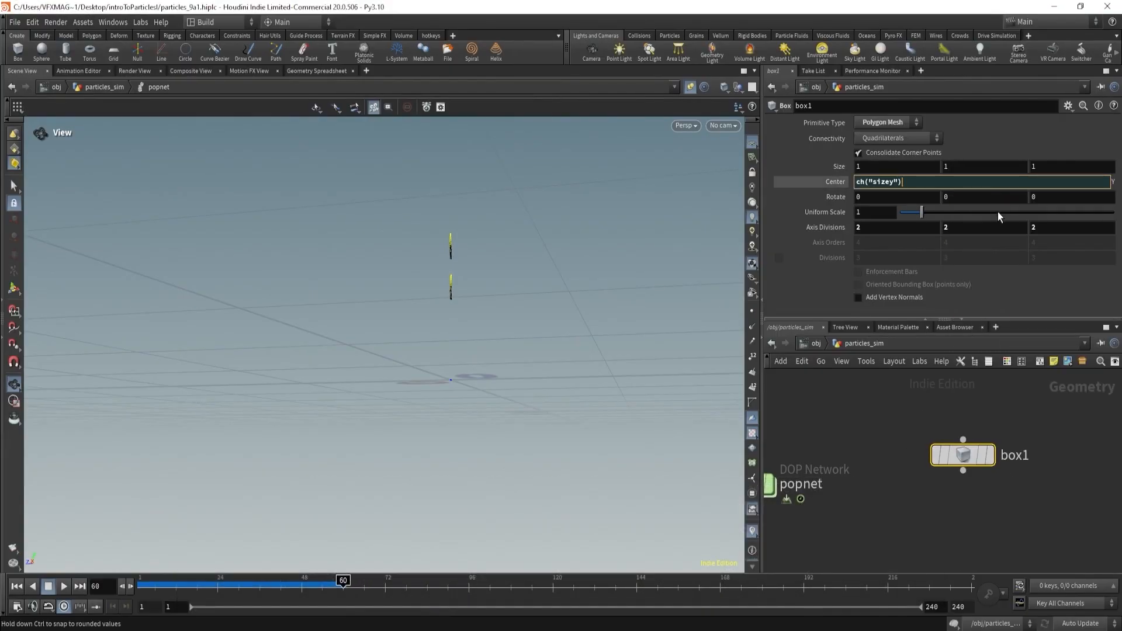
type("/2")
key("Return")
left_click(836, 183)
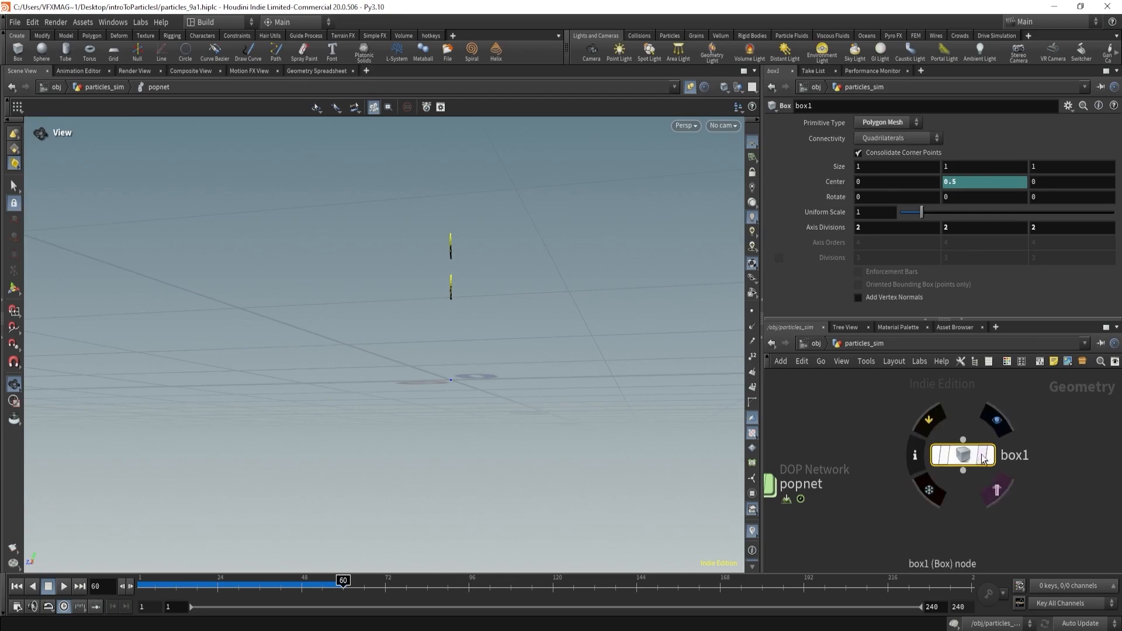
- Display box1 and unpin the scene view so it follows the particles_sim network level
left_click_drag(478, 357, 478, 384)
right_click_drag(471, 344, 479, 384)
left_click_drag(428, 389, 463, 491)
middle_click_drag(464, 491, 478, 359)
right_click_drag(503, 304, 660, 395)
middle_click_drag(660, 394, 453, 311)
left_click_drag(453, 311, 355, 394)
right_click_drag(355, 394, 339, 410)
middle_click_drag(339, 409, 615, 295)
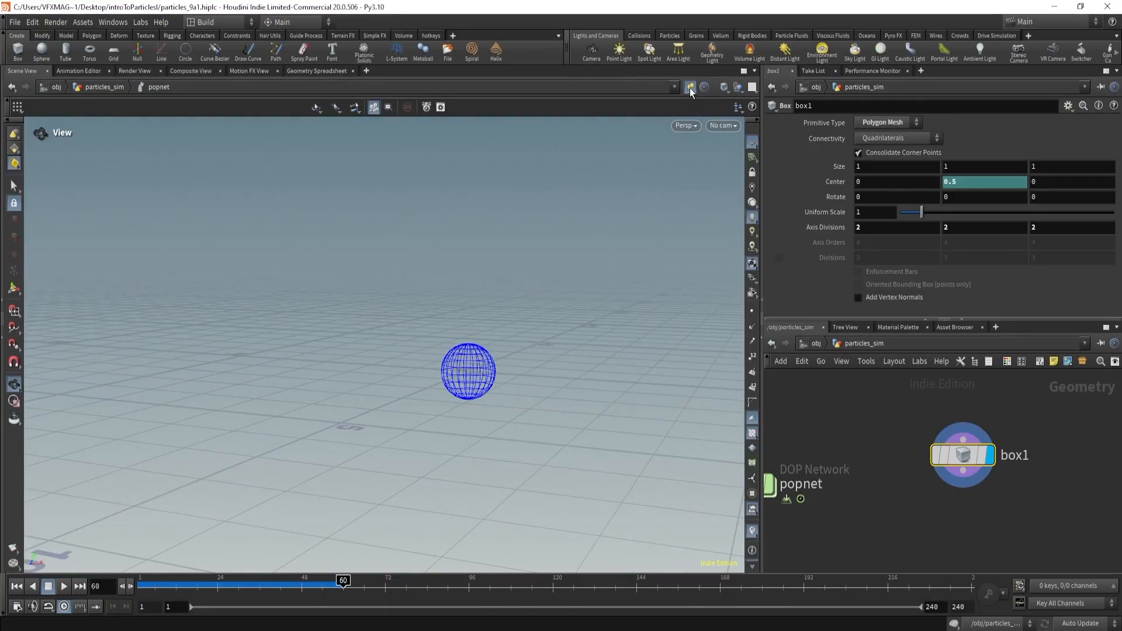
left_click(691, 90)
left_click_drag(468, 303, 468, 345)
right_click_drag(468, 346, 509, 334)
left_click_drag(510, 334, 529, 295)
middle_click_drag(529, 295, 531, 275)
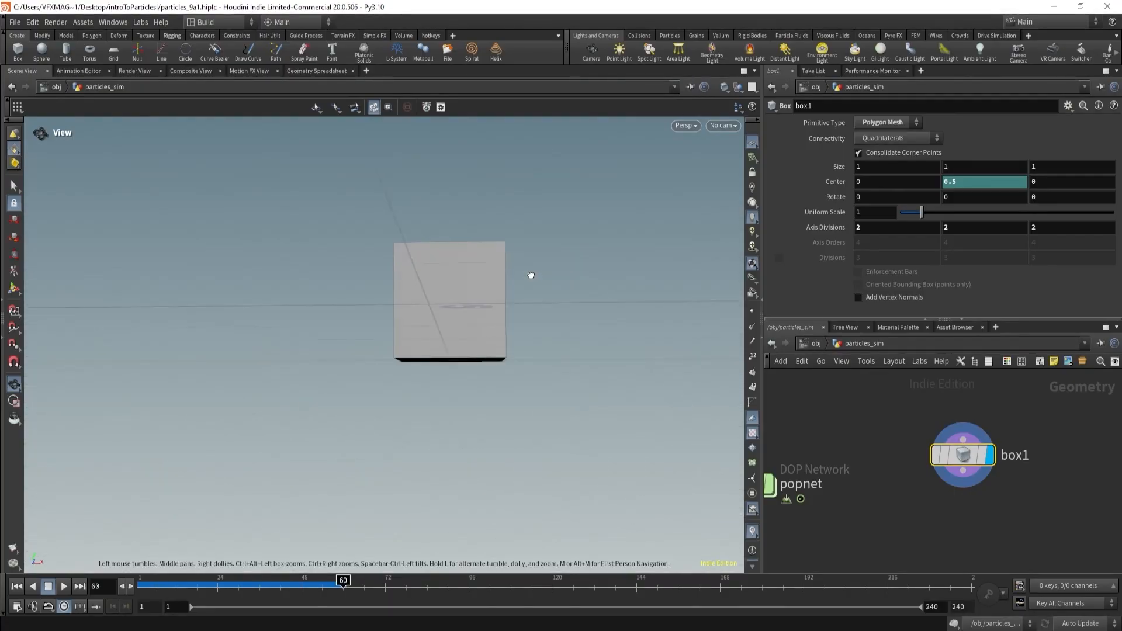
left_click_drag(531, 276, 531, 293)
- Add a second Box node beside box1 for comparison
middle_click_drag(994, 467, 907, 453)
left_click(982, 450)
key("Tab")
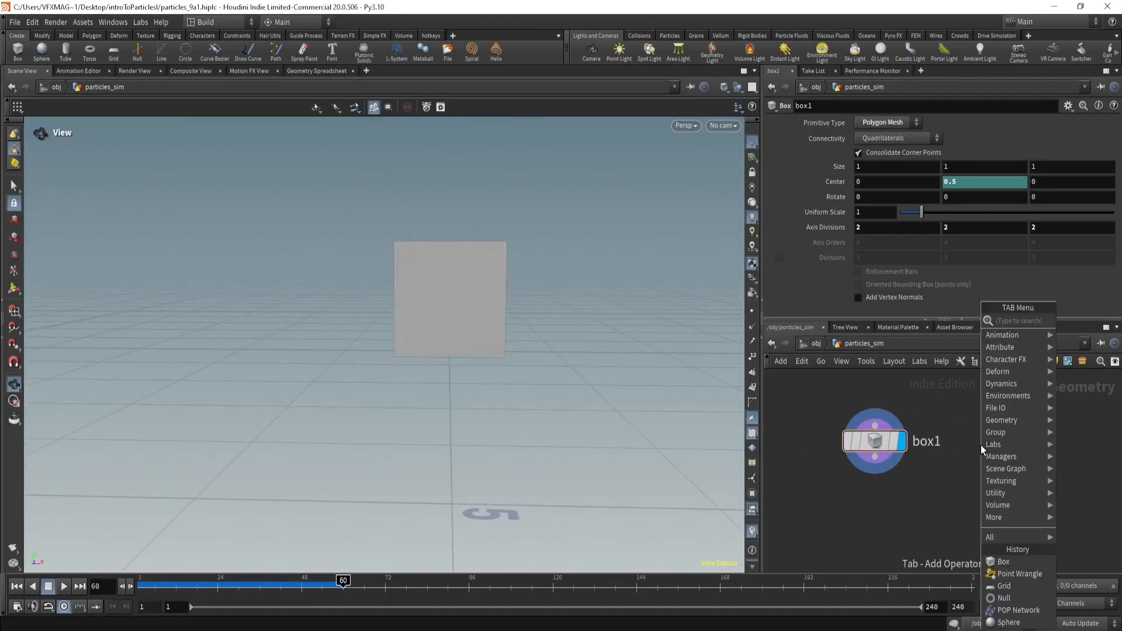
left_click(1004, 562)
left_click(957, 441)
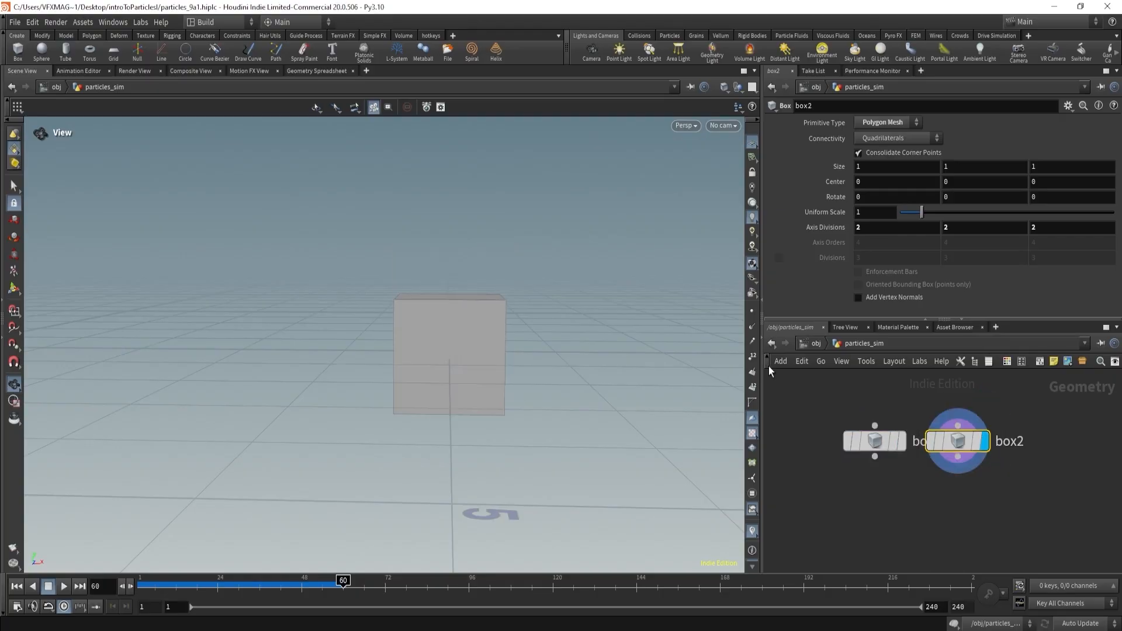
- Set box2's Y size to 4 and its Y center to 2 manually
middle_click_drag(956, 168, 984, 148)
left_click(959, 182)
type("2")
key("Return")
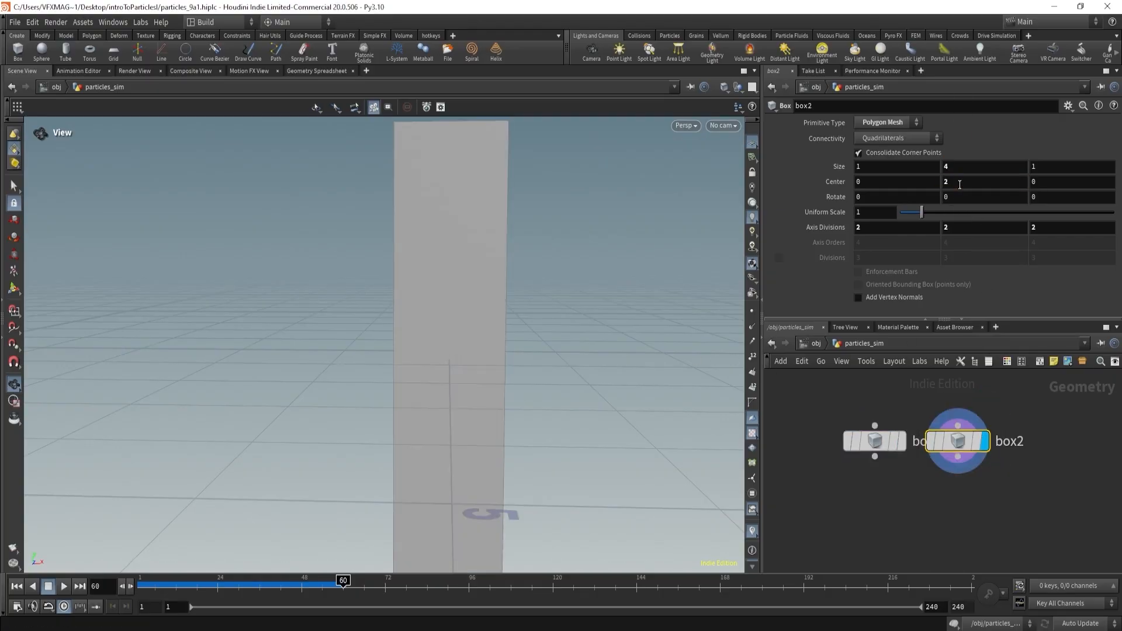
- Display box1 again and raise its Y size to 4 to test the linked center
left_click_drag(797, 405, 898, 462)
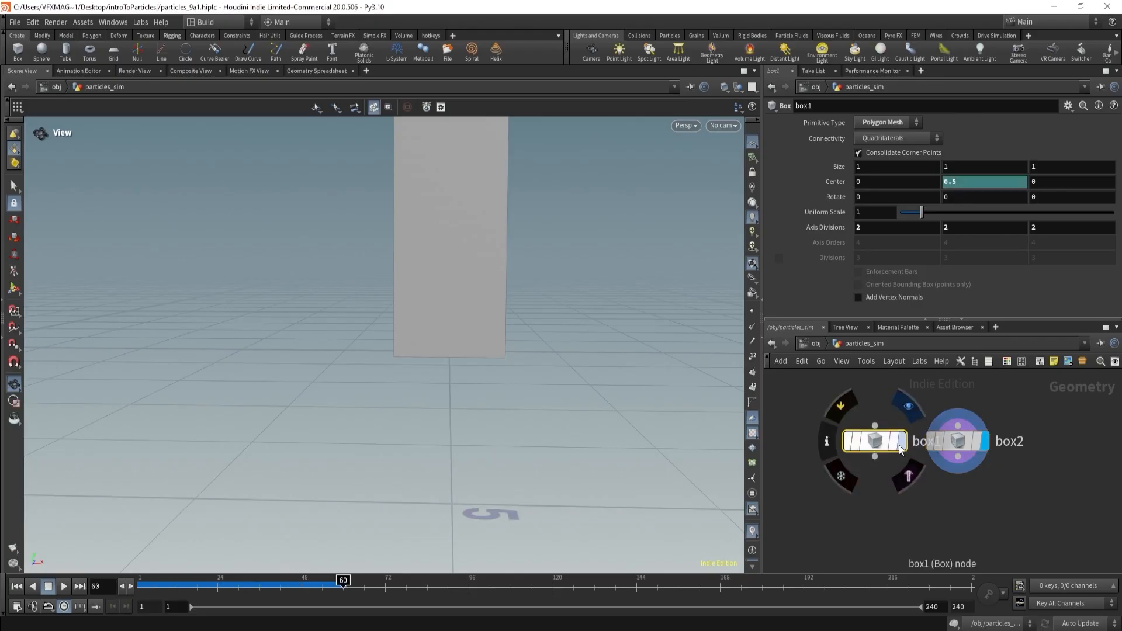
left_click(903, 442)
scroll(437, 412, "down", 5)
middle_click_drag(955, 166, 984, 156)
scroll(459, 350, "down", 5)
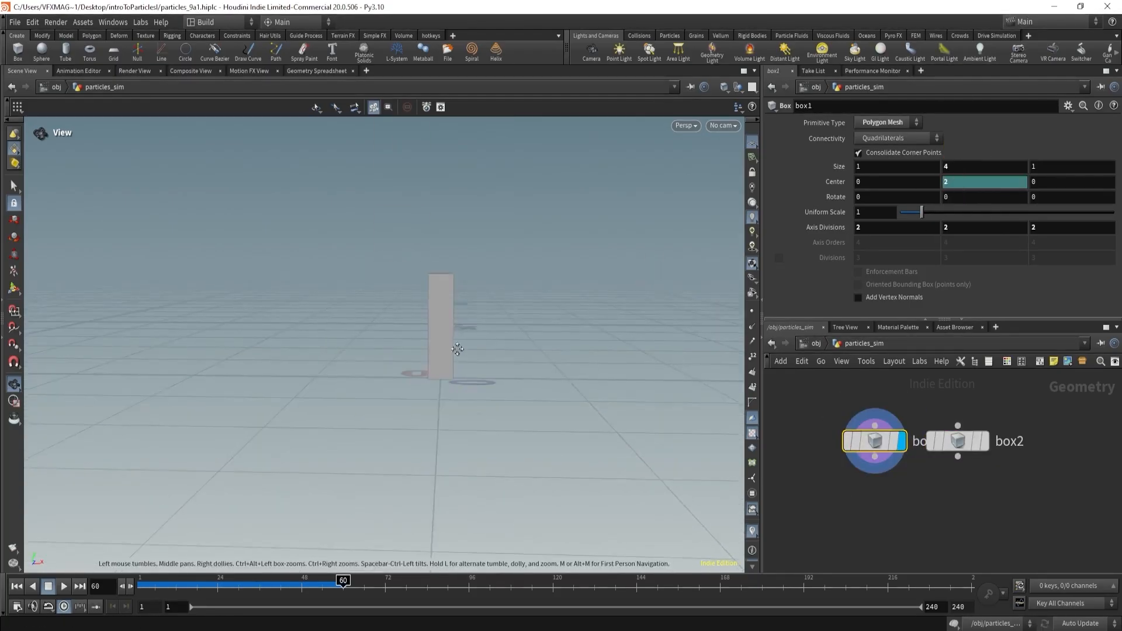
- Set box1's Y size to 60 and inspect its full height in the viewport
middle_click_drag(458, 349, 403, 405)
double_click(968, 169)
type("60")
key("Return")
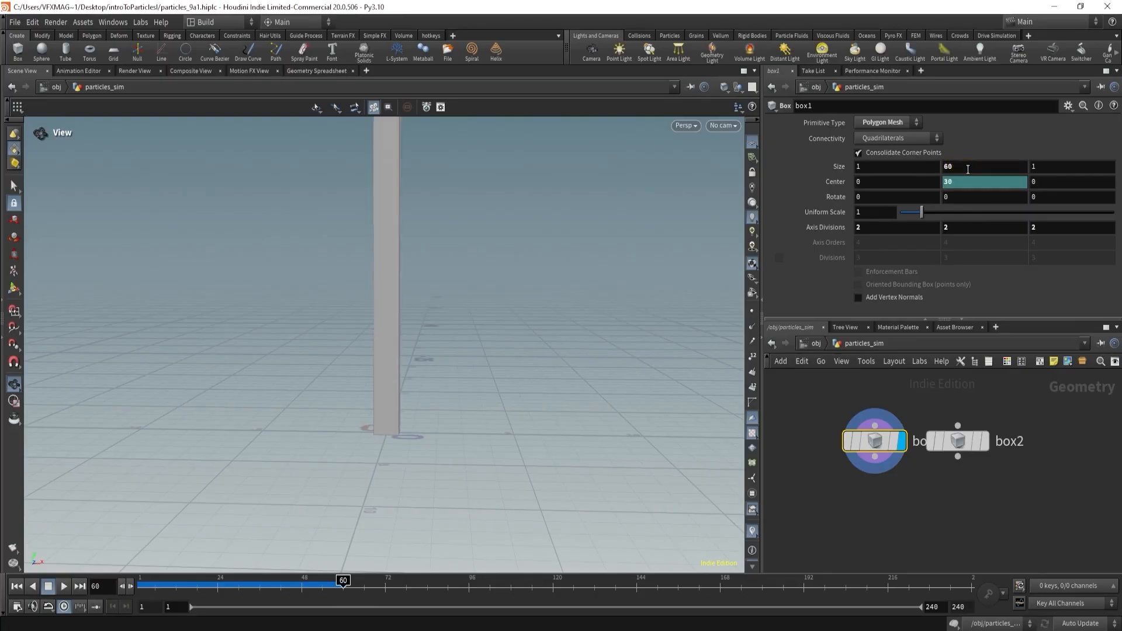
middle_click_drag(614, 208, 308, 360)
middle_click_drag(461, 222, 395, 338)
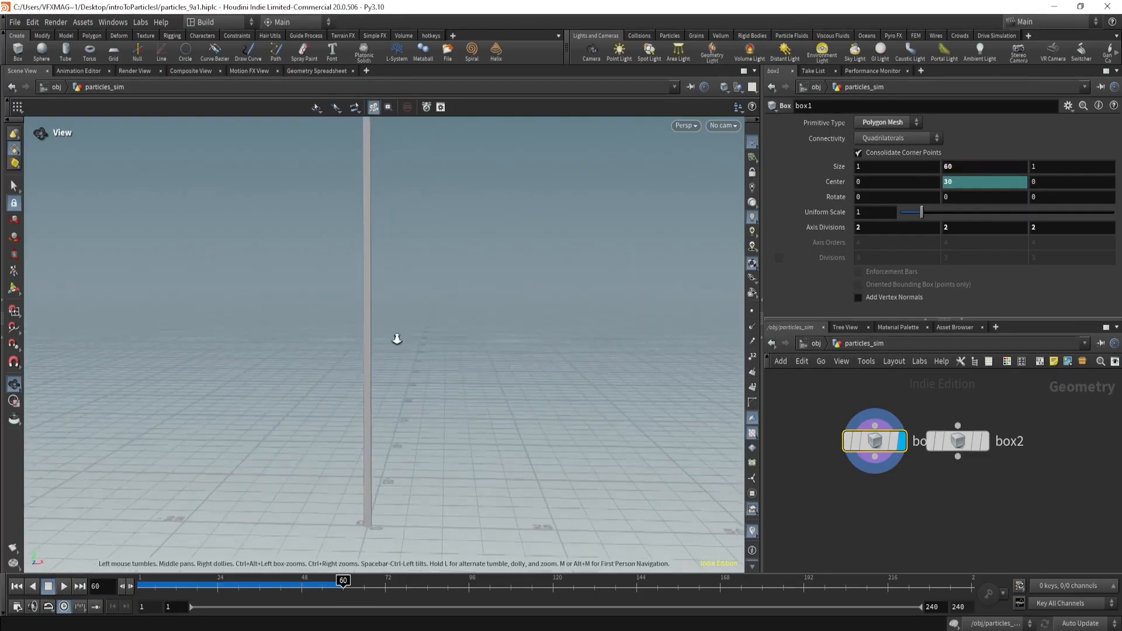
right_click_drag(396, 338, 295, 338)
left_click_drag(504, 217, 514, 251)
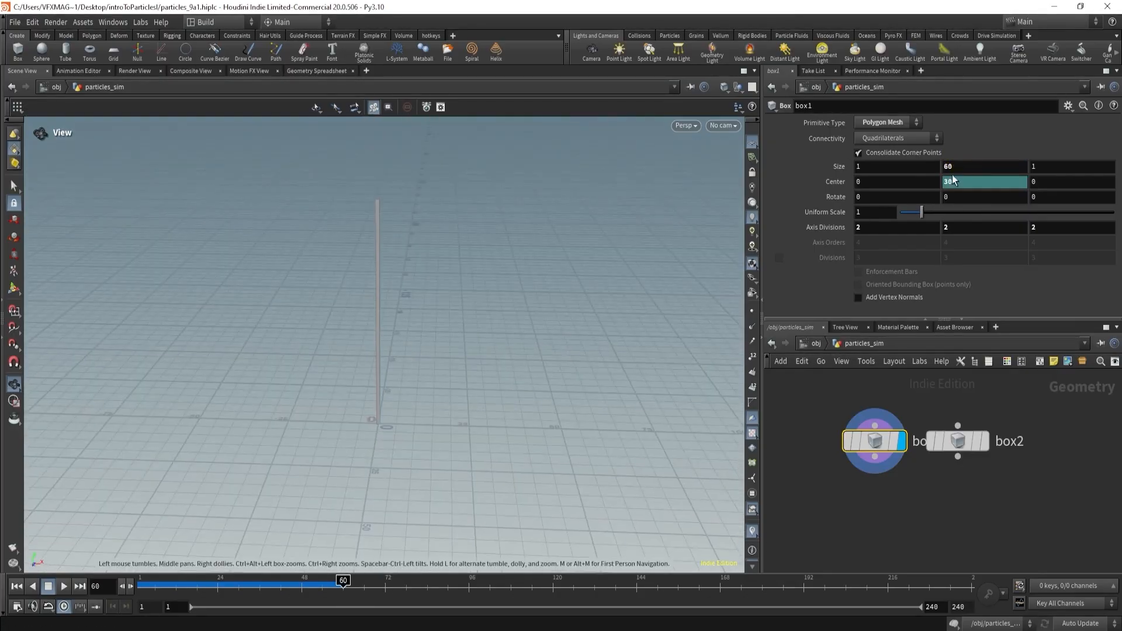
- Set box1's Y size to 70
double_click(955, 167)
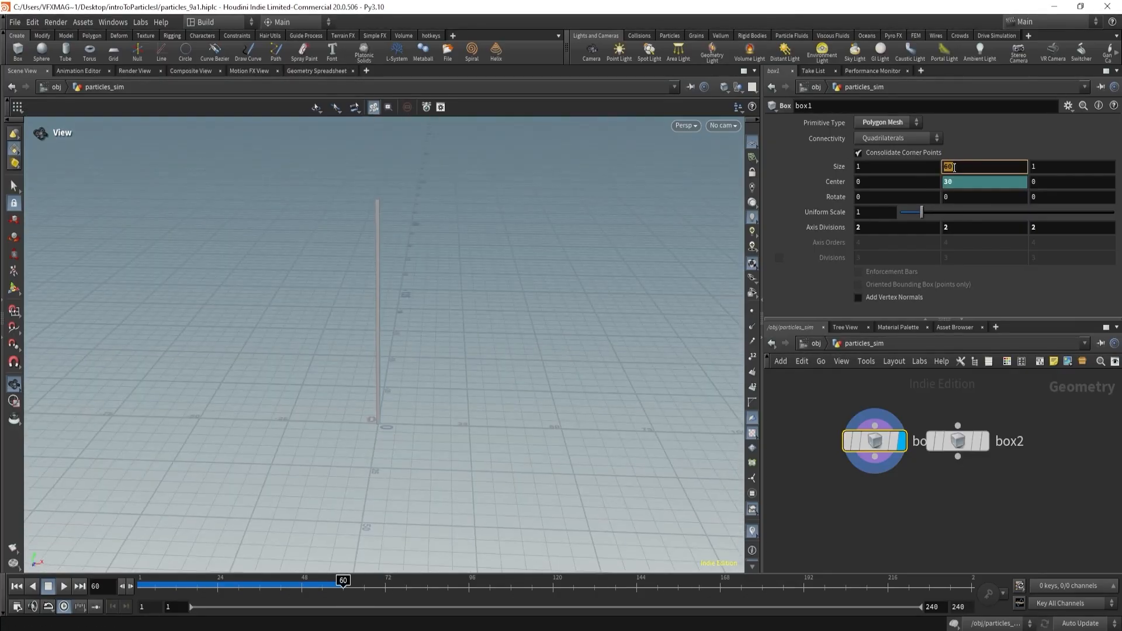
type("70")
scroll(930, 486, "down", 4)
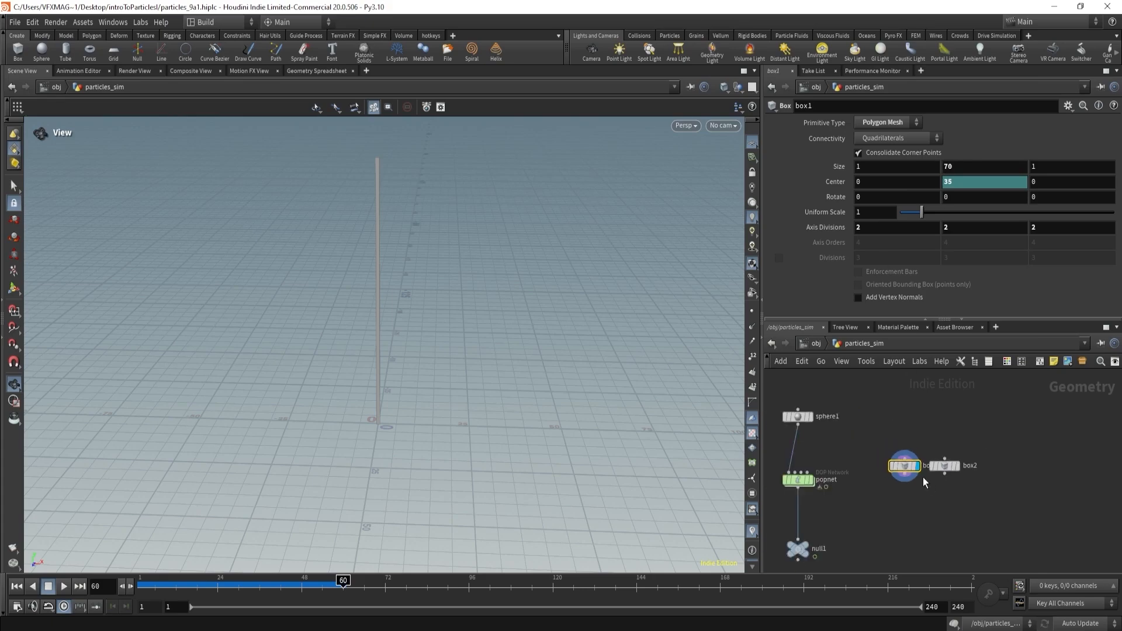
- Delete the comparison node box2 from the network
scroll(943, 410, "up", 2)
left_click(944, 491)
key("Delete")
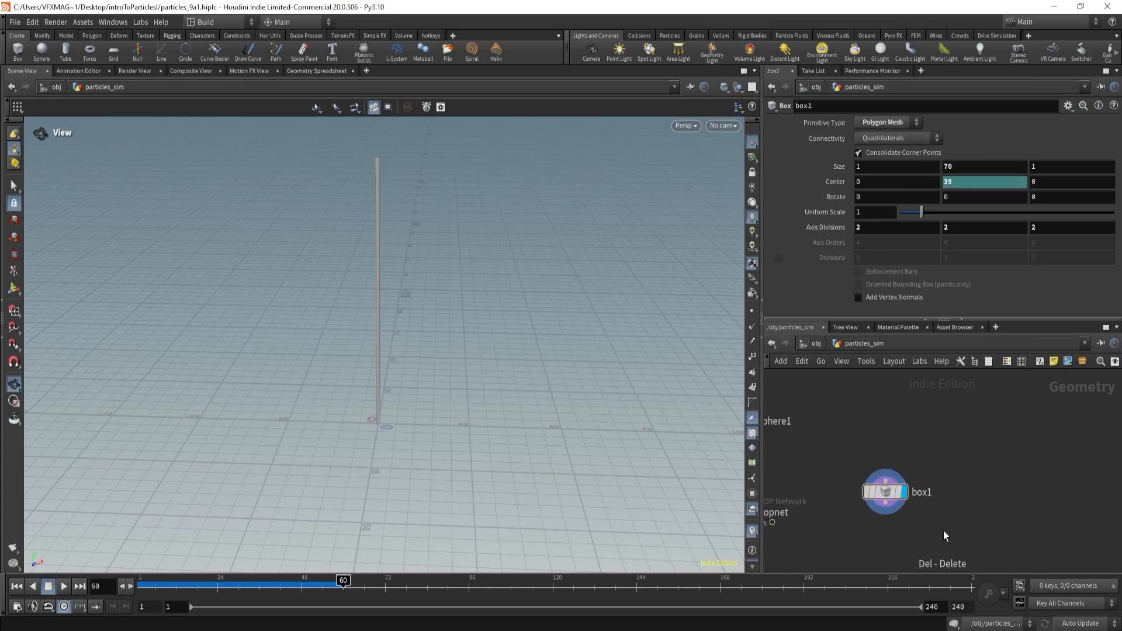
- Template the popnet node to overlay its particles on box1, and scrub the timeline to frame 38
scroll(943, 530, "down", 3)
scroll(890, 466, "up", 3)
middle_click_drag(890, 466, 932, 436)
scroll(933, 436, "up", 1)
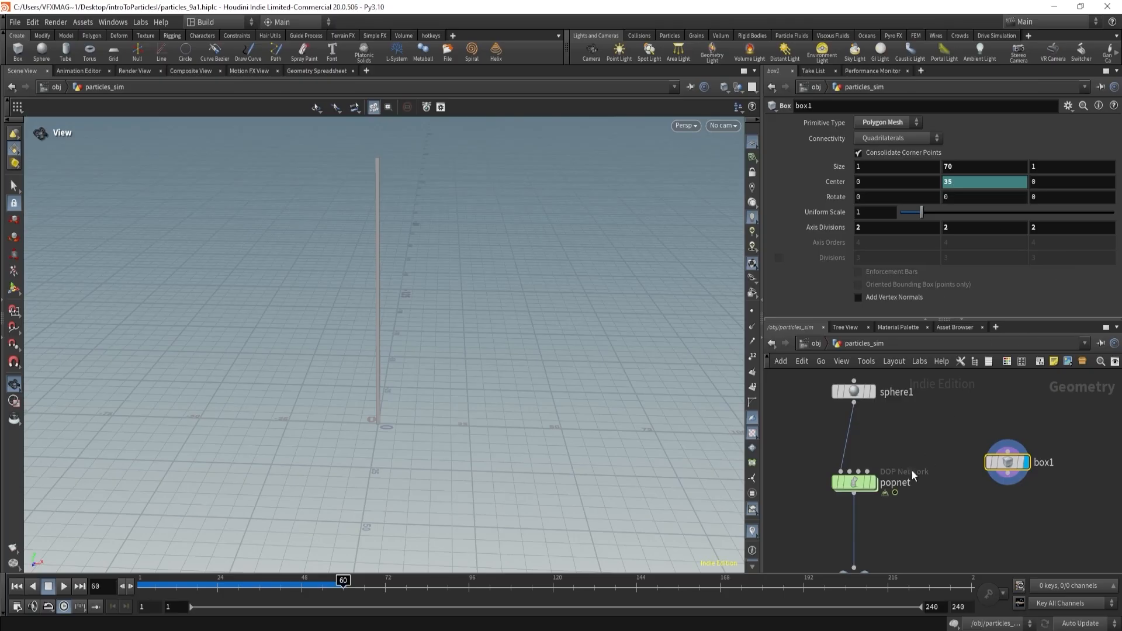
mouse_move(865, 486)
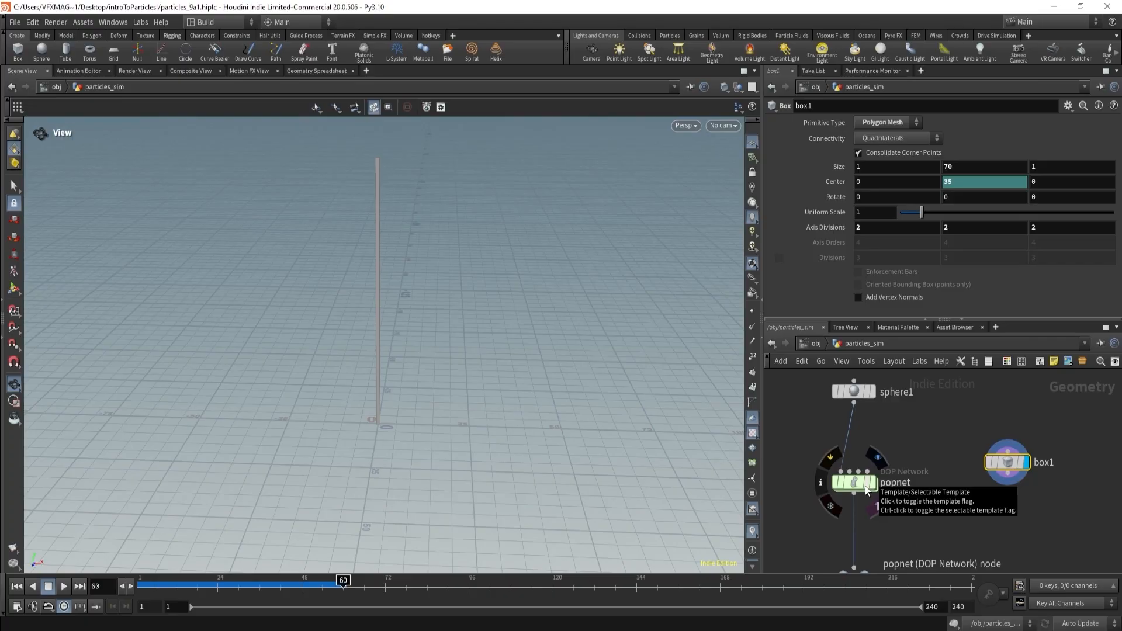
left_click(865, 486)
left_click_drag(454, 253, 451, 317)
left_click(232, 580)
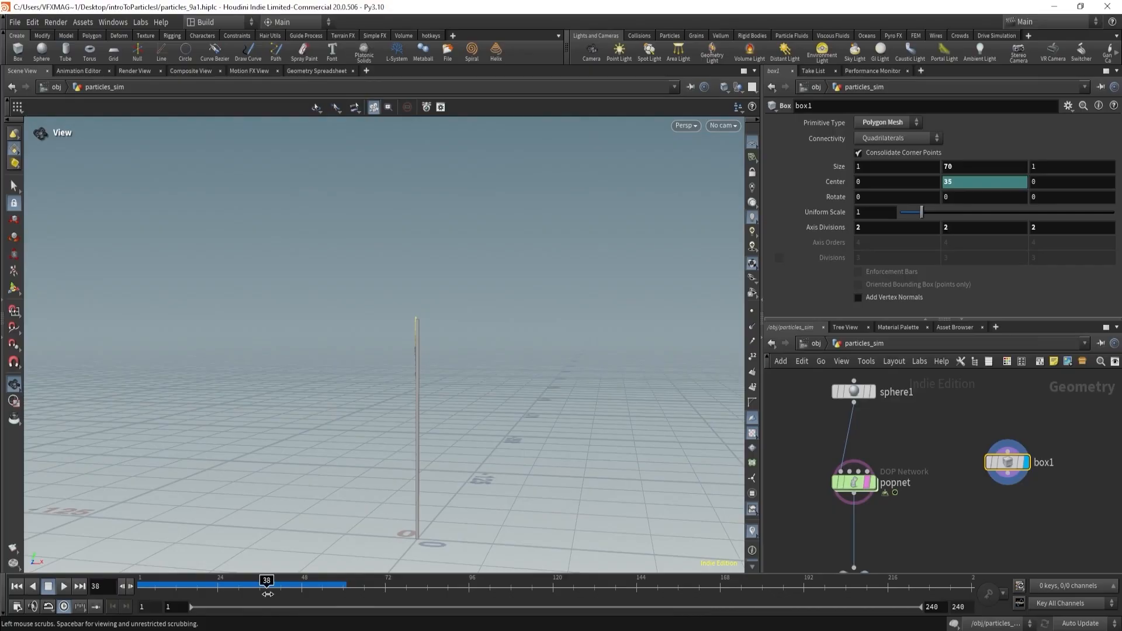
- Inside popnet, set the Life Expectancy in source_first_input's birth settings to 1
double_click(855, 482)
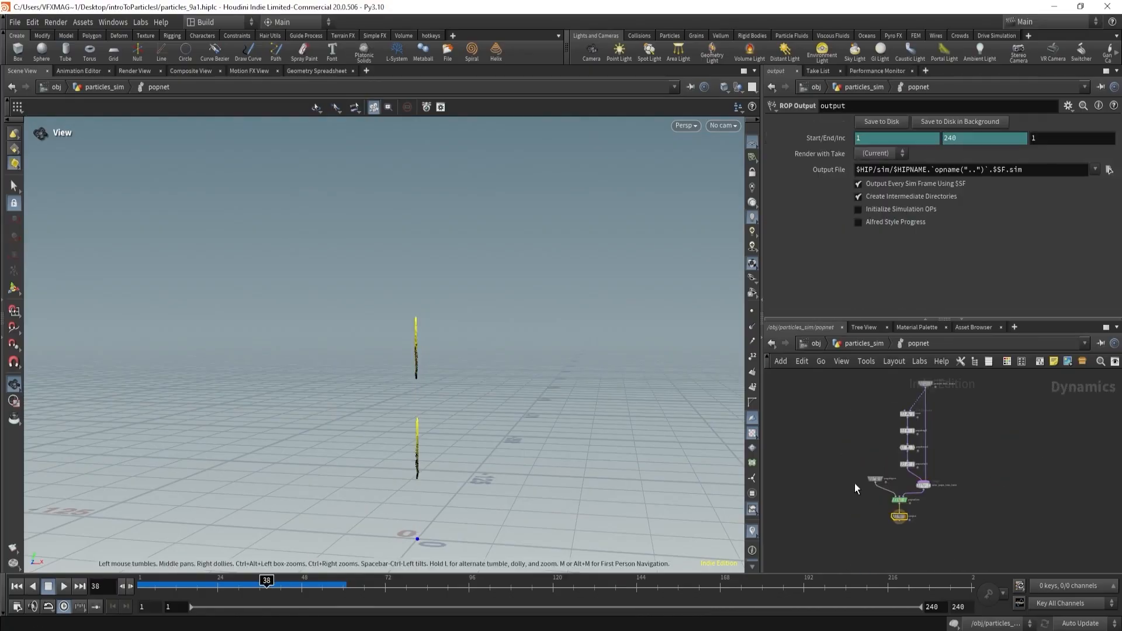
left_click(902, 418)
left_click(807, 140)
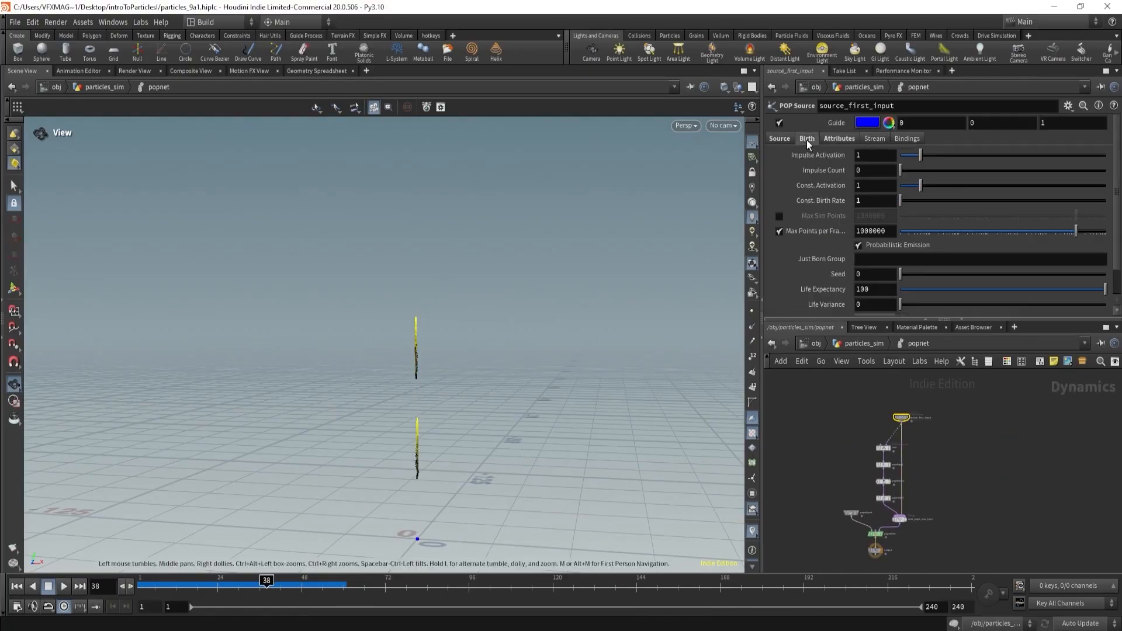
type("1")
key("Return")
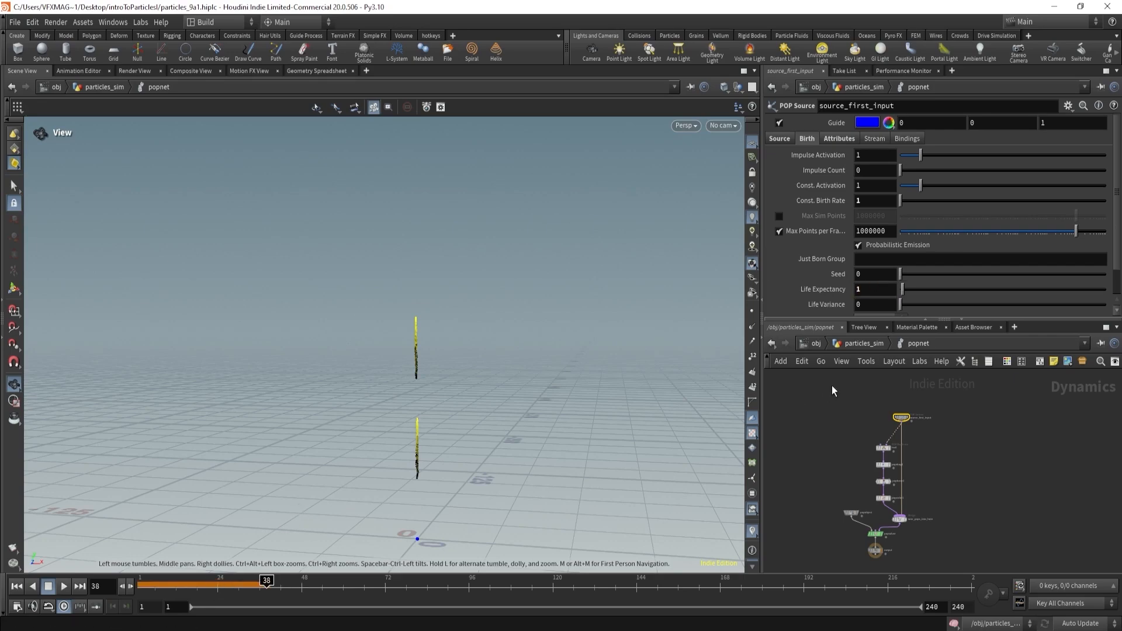
- Reset the popnet simulation from the particles_sim level and scrub to frame 36 to check the particle height
left_click(860, 343)
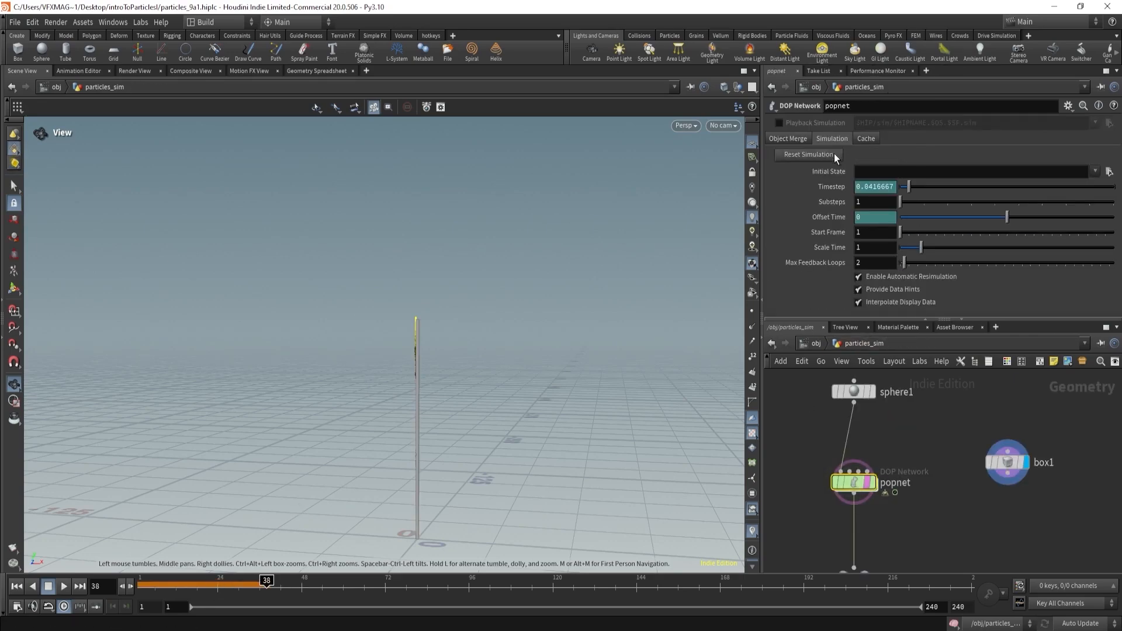
left_click(818, 155)
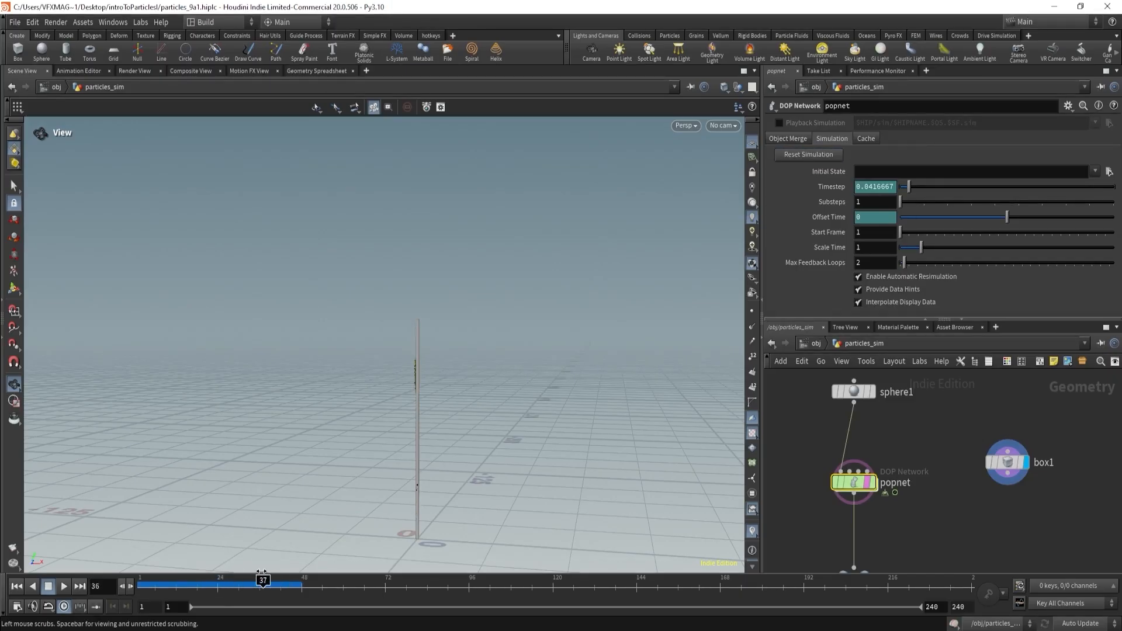
left_click_drag(280, 579, 260, 578)
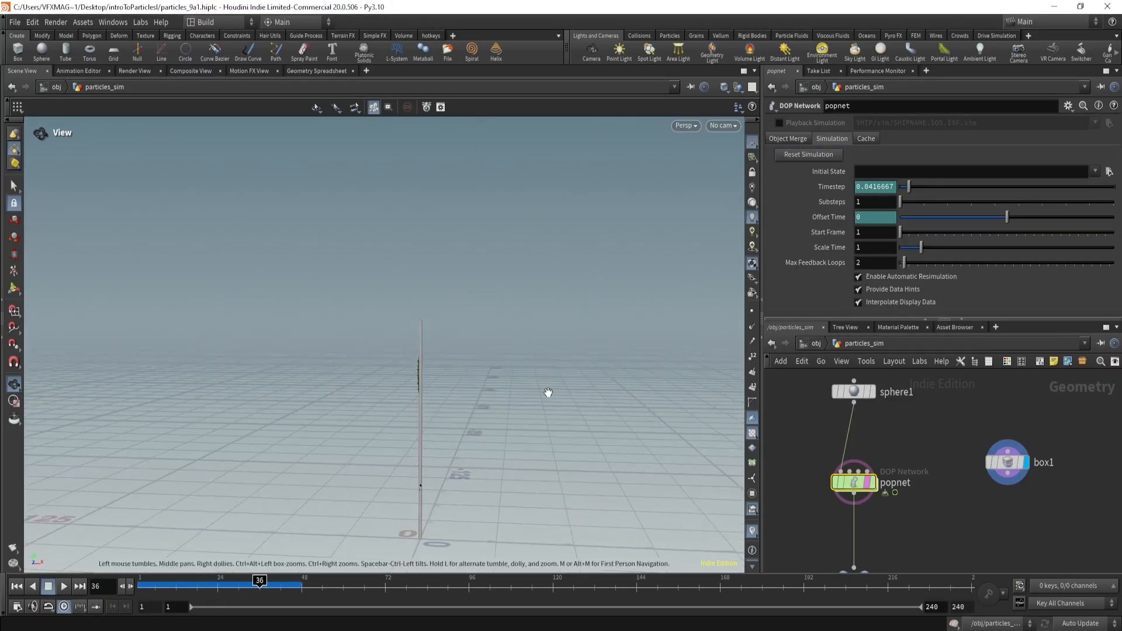
- Shift box1's X center to 2.8, beside the particles, and scrub the timeline to frame 38
left_click(1007, 462)
middle_click_drag(872, 181, 976, 193)
left_click_drag(262, 579, 274, 581)
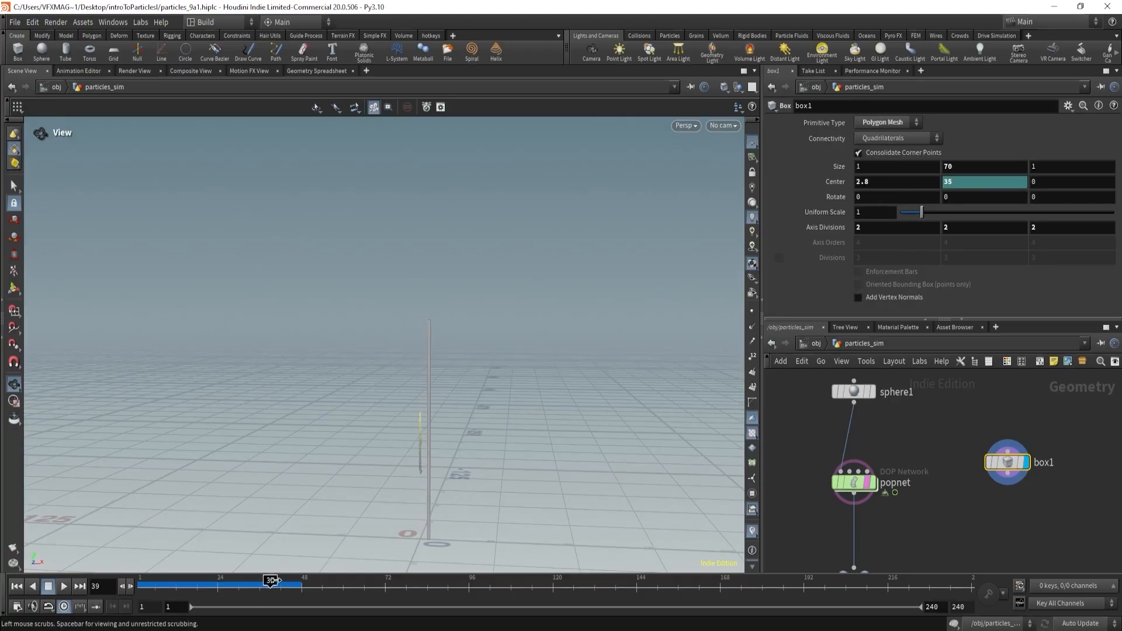
- Display the popnet and show box1 as a template for height comparison
left_click(853, 483)
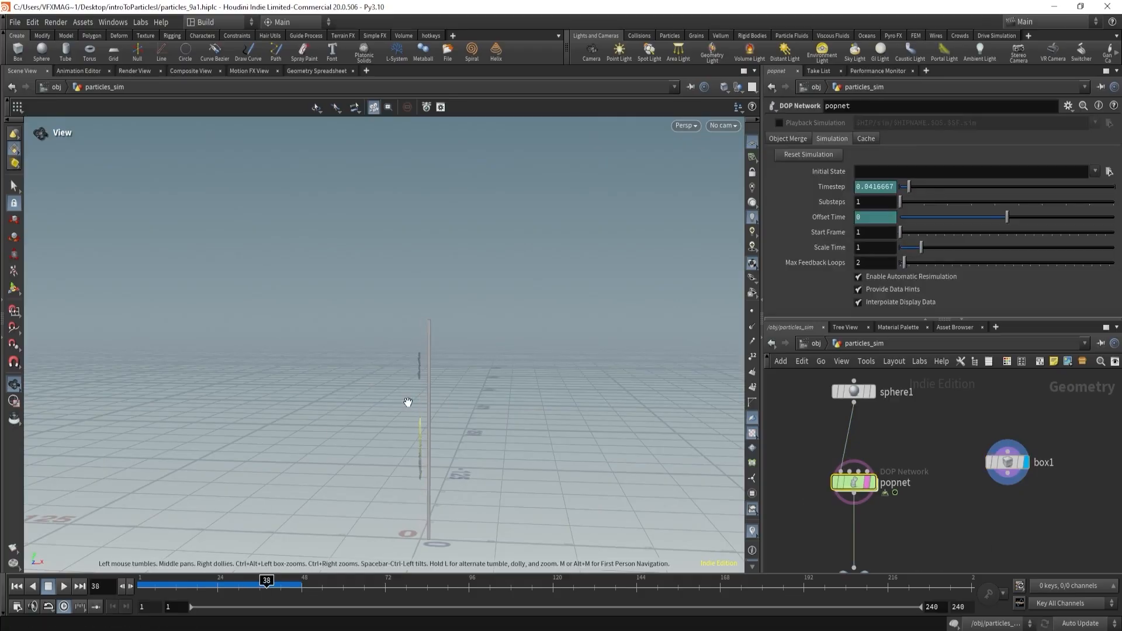
left_click_drag(409, 401, 536, 381)
left_click(872, 482)
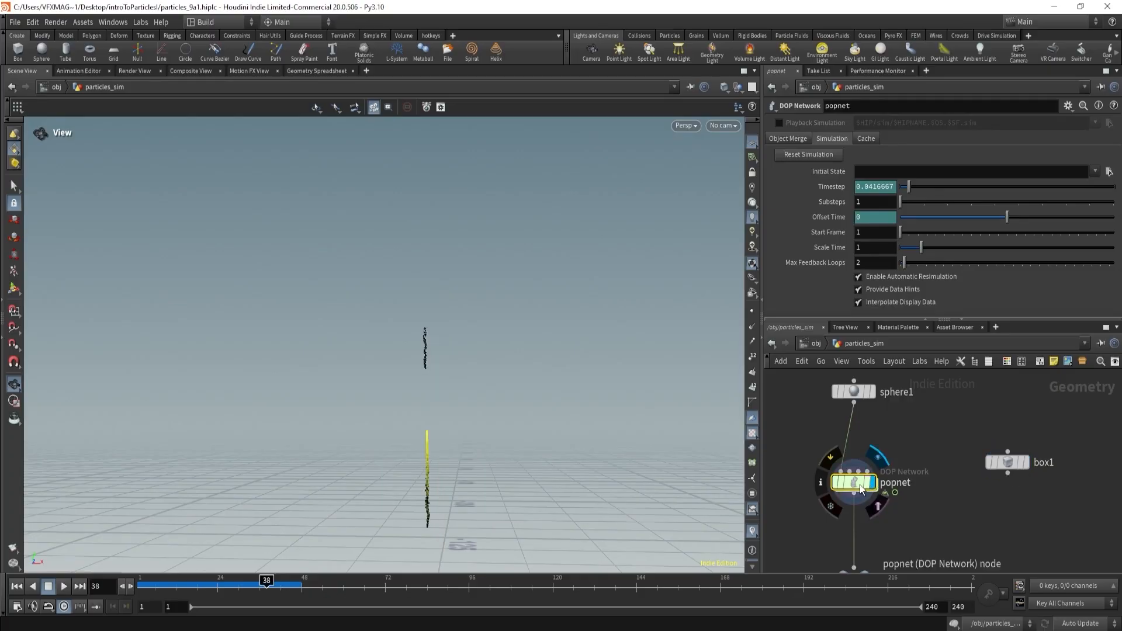
left_click_drag(376, 343, 409, 339)
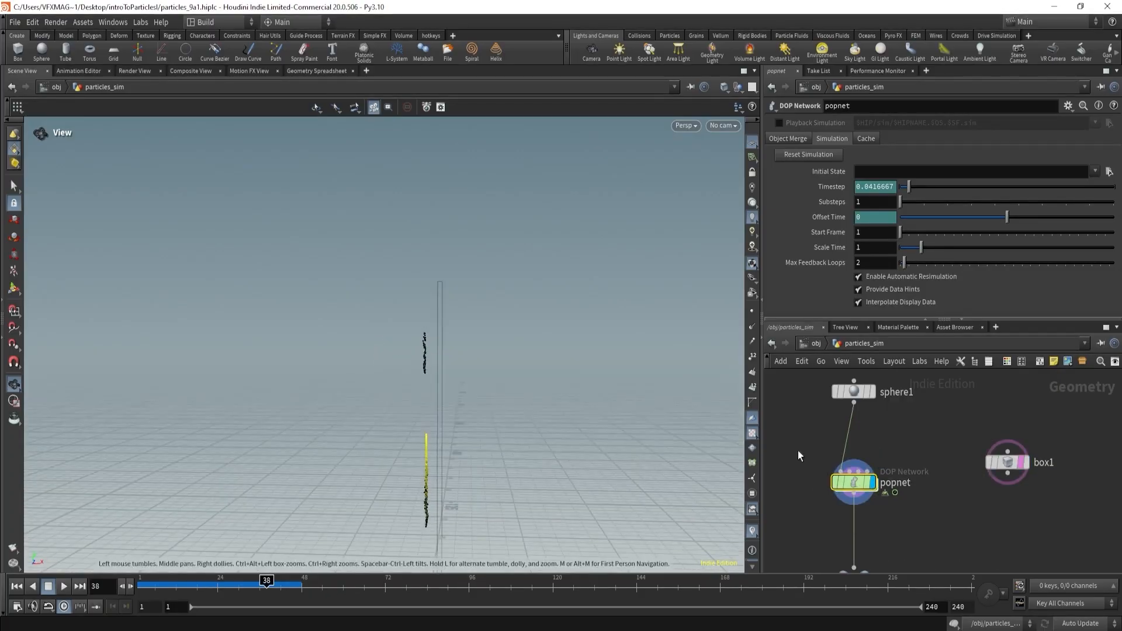
- Inside popnet, set source_first_input's Life Expectancy to 1.5
double_click(846, 484)
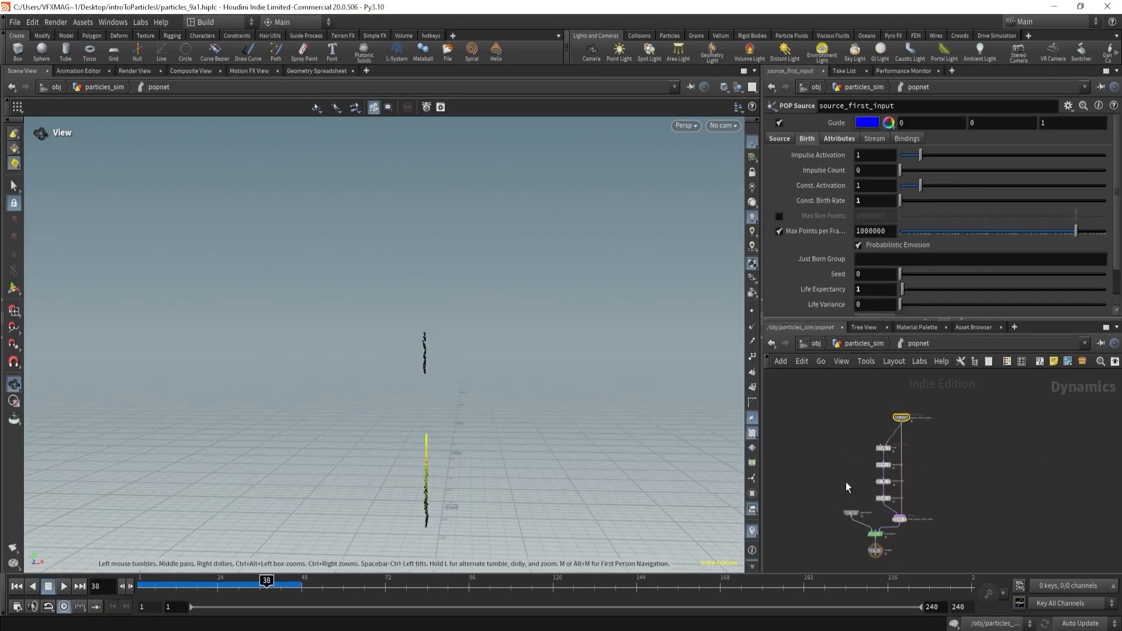
left_click(872, 288)
type("1.5")
key("Return")
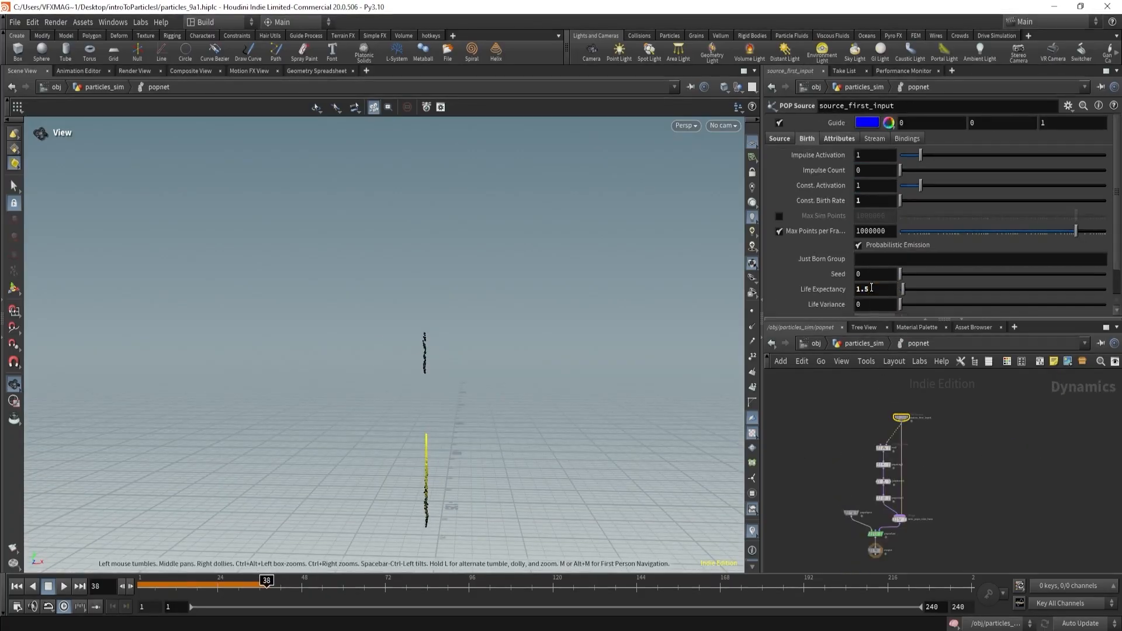
- Reset the popnet simulation from the particles_sim level and scrub to frame 57 to compare the particles with box1
left_click(862, 344)
left_click(822, 156)
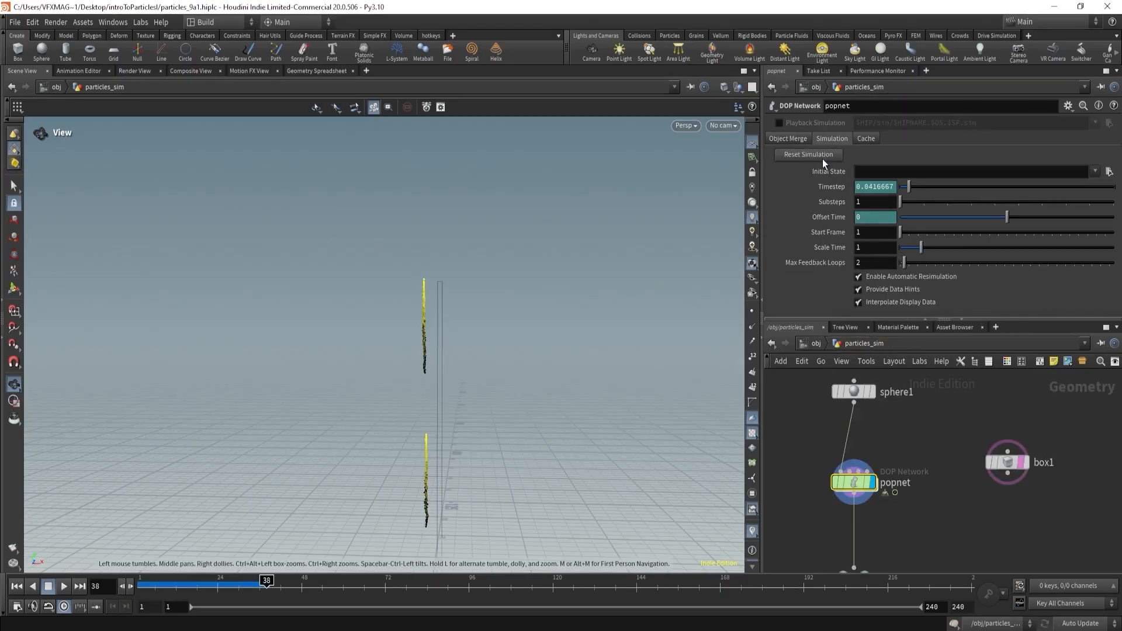
left_click_drag(266, 580, 332, 558)
- Inside popnet, set source_first_input's Life Expectancy to 1.25 and rewind to the first frame
double_click(853, 485)
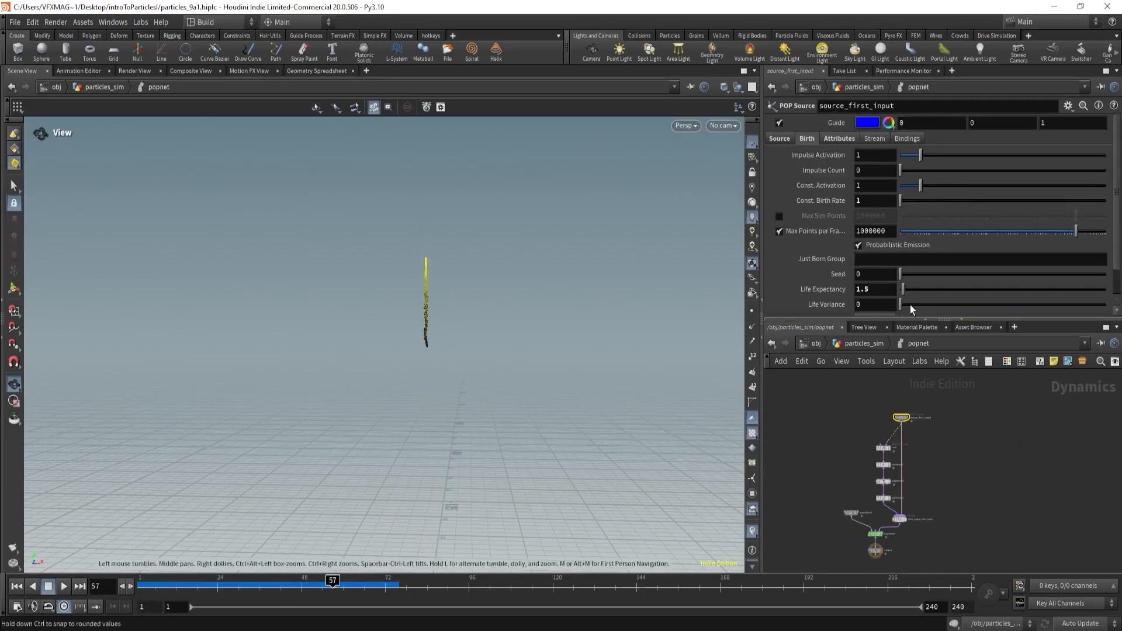
left_click(880, 291)
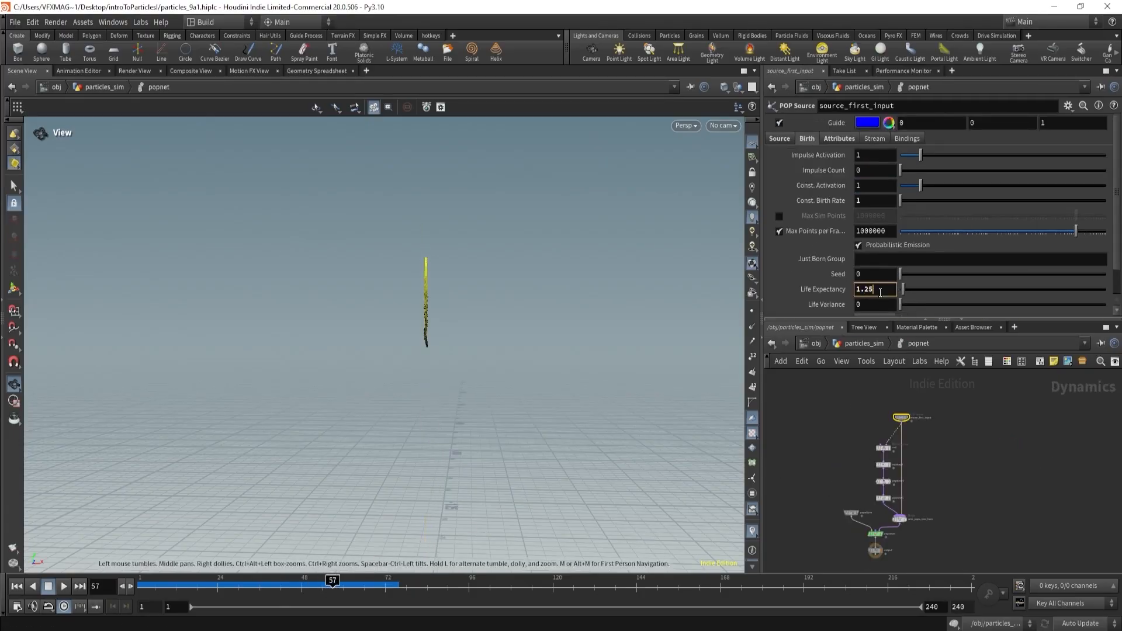
key("Return")
key("ctrl+Up")
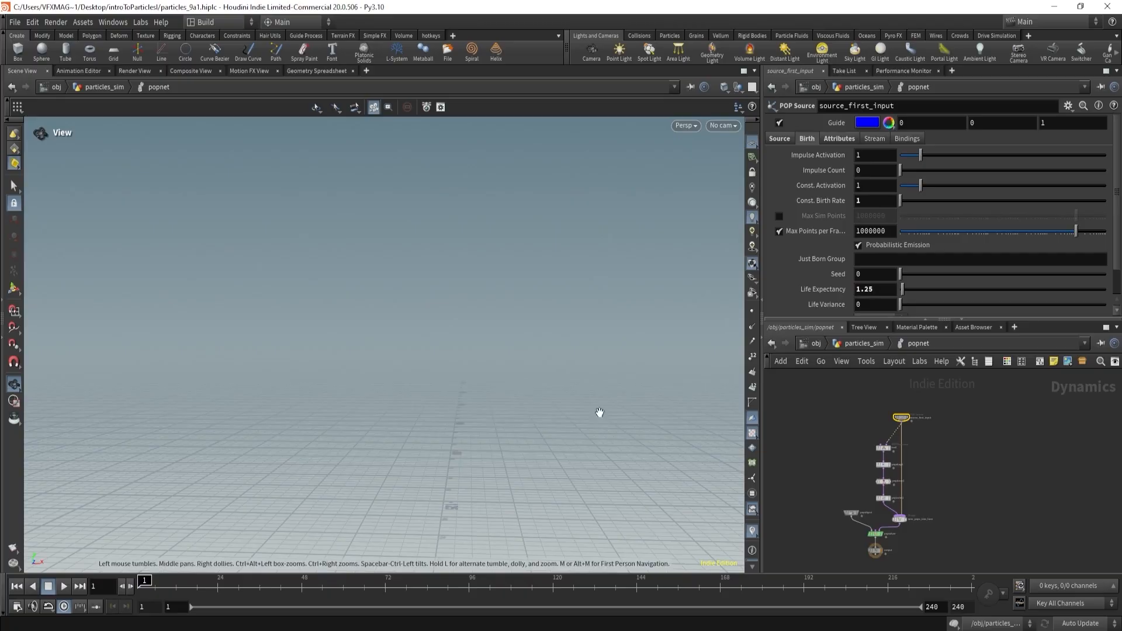
- Play the simulation at the particles_sim level and scrub to frame 59 to compare particle height with box1
left_click(866, 344)
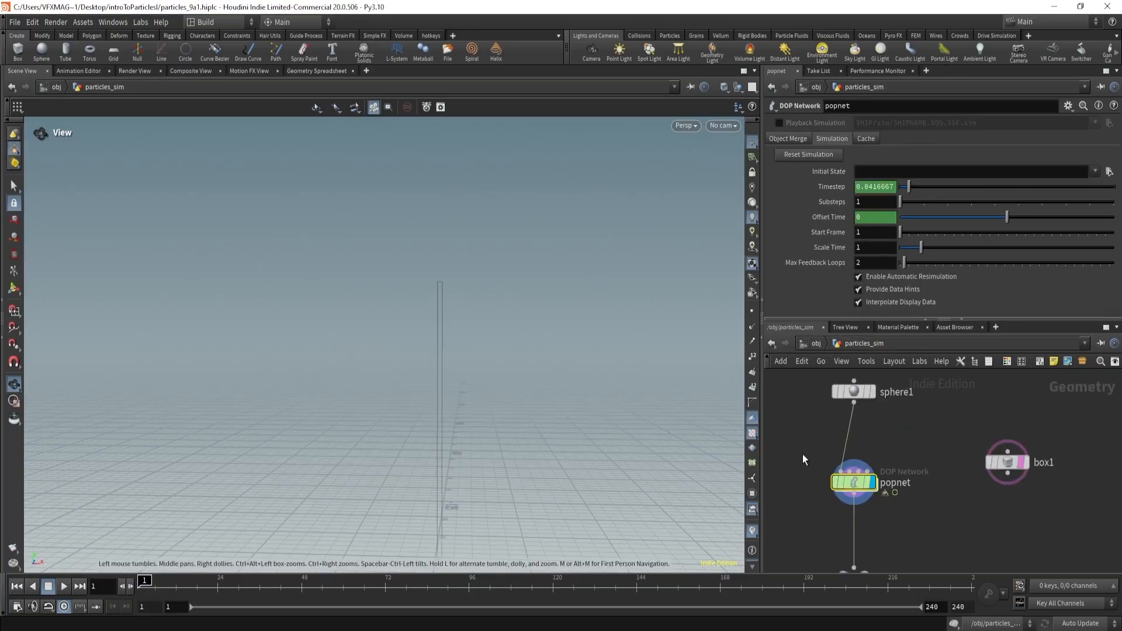
left_click(64, 587)
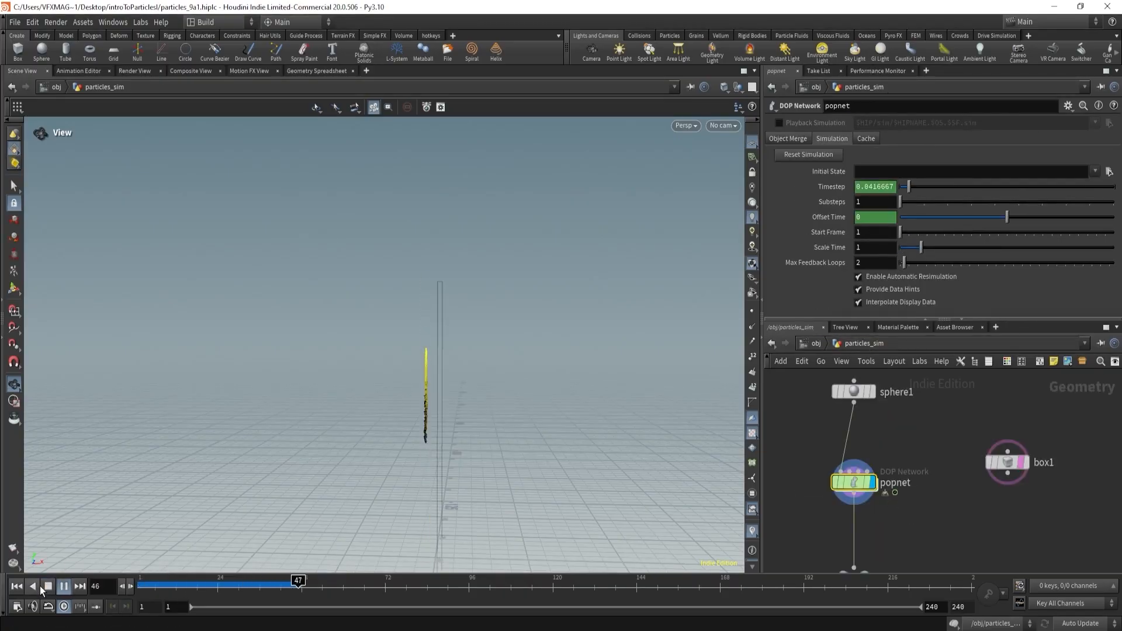
left_click(47, 586)
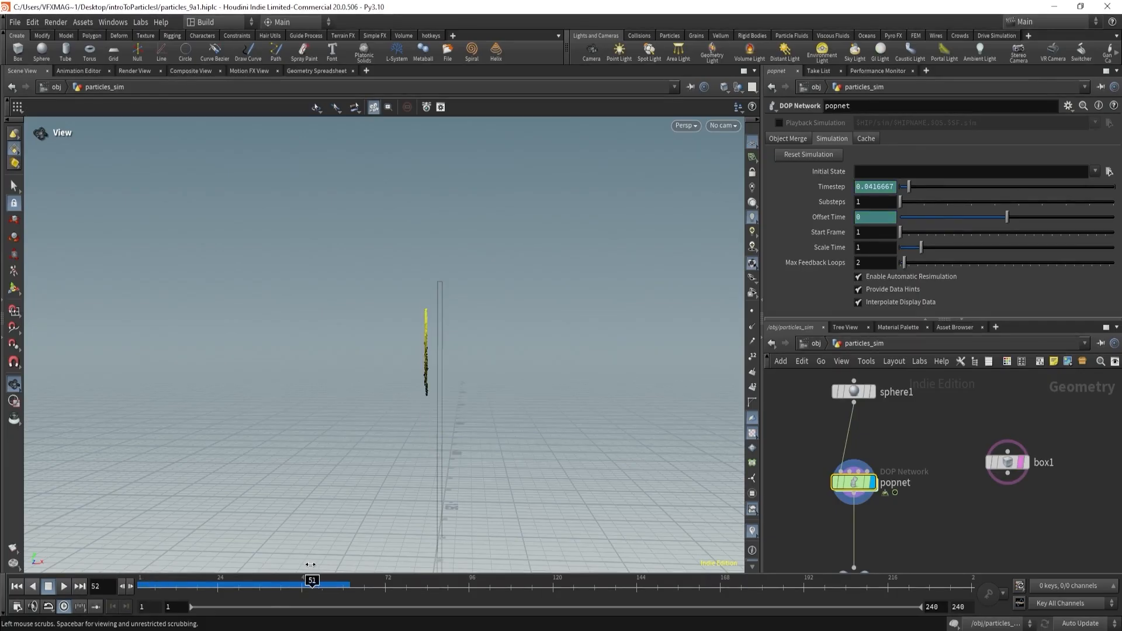
left_click_drag(311, 564, 340, 560)
scroll(979, 427, "down", 3)
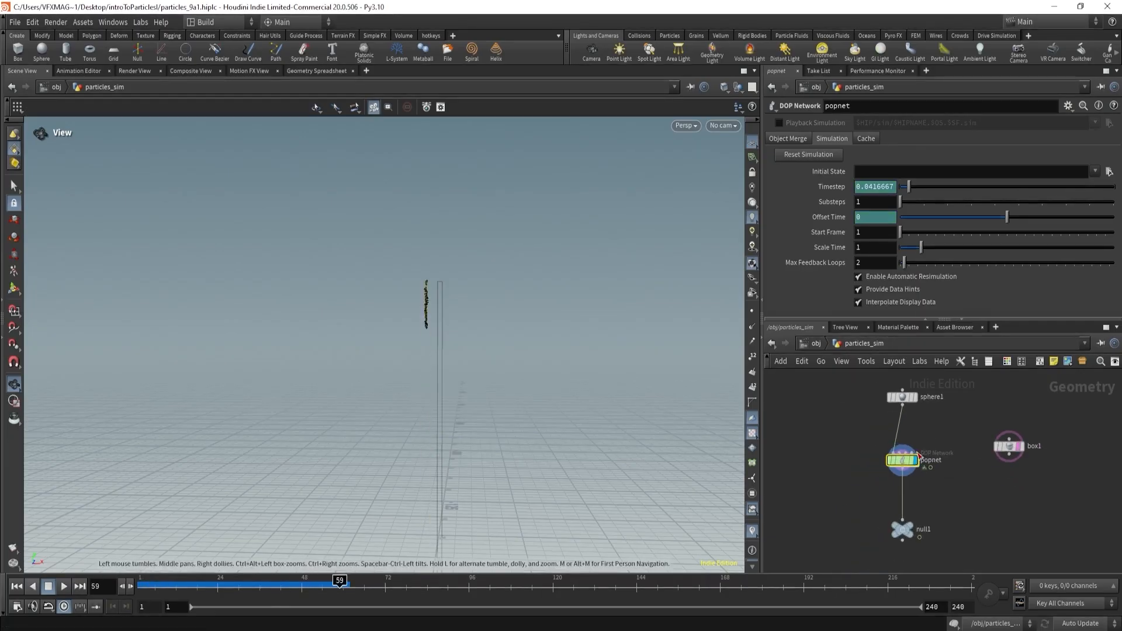
- Inside popnet, insert a POP Force between wire_pops_into_here and popsolver with its Y force set to -9
double_click(901, 463)
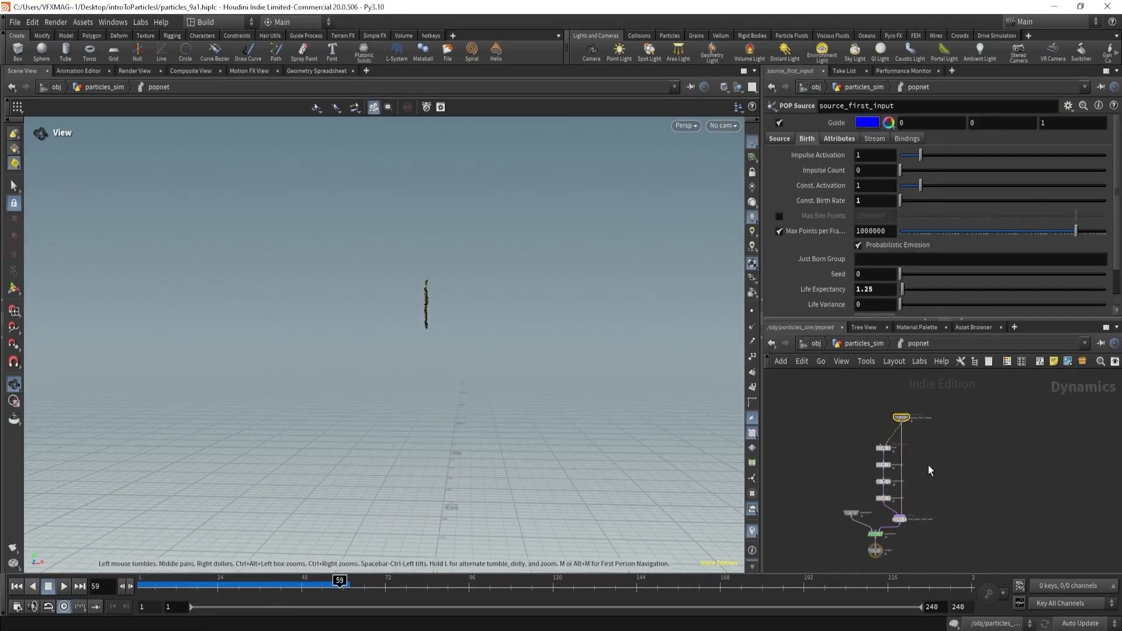
scroll(933, 472, "up", 3)
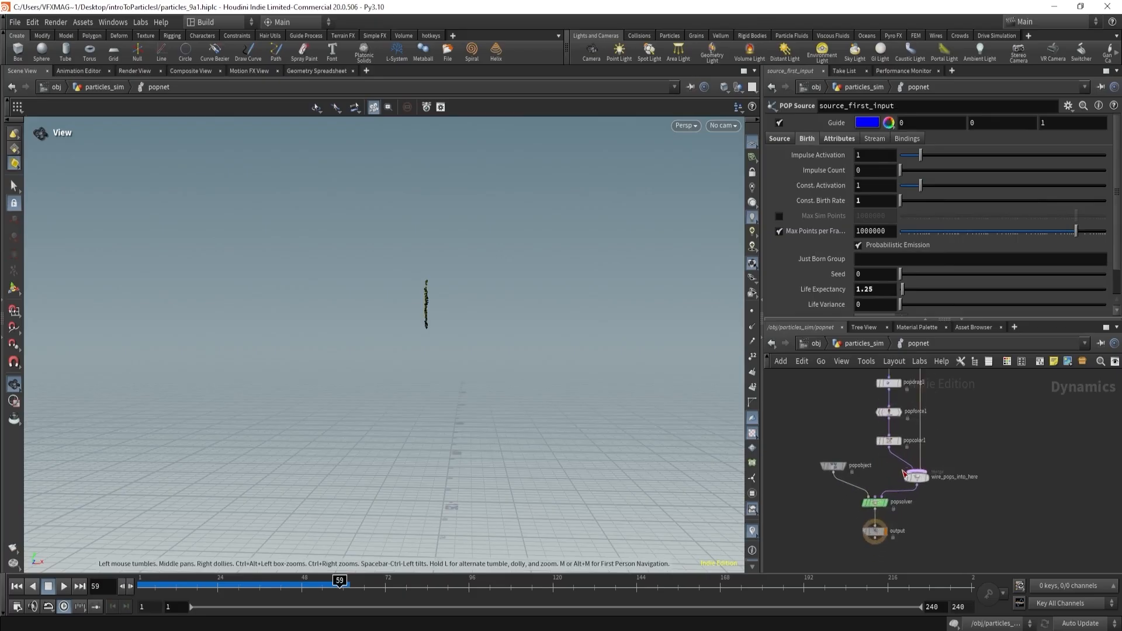
left_click_drag(802, 448, 884, 536)
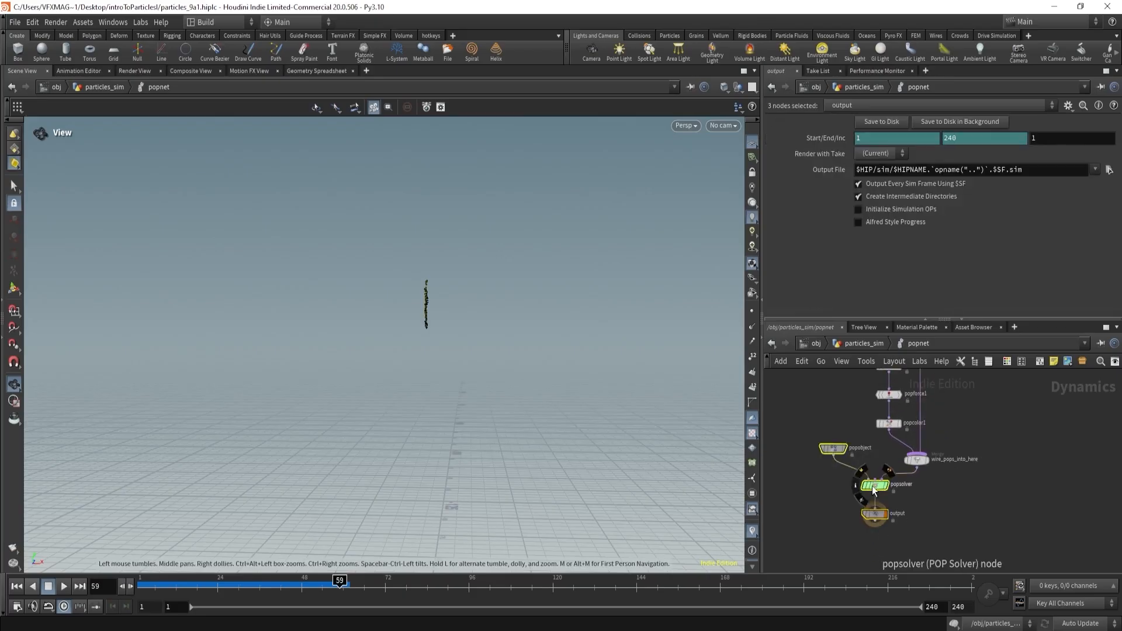
left_click_drag(872, 486, 871, 533)
key("Tab")
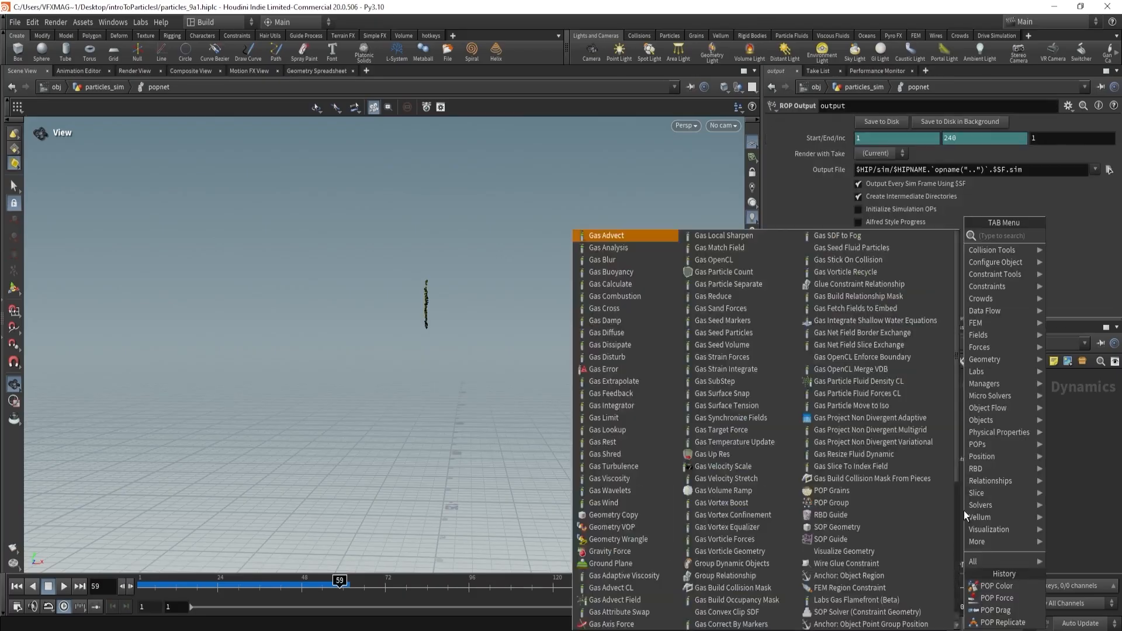
type("for")
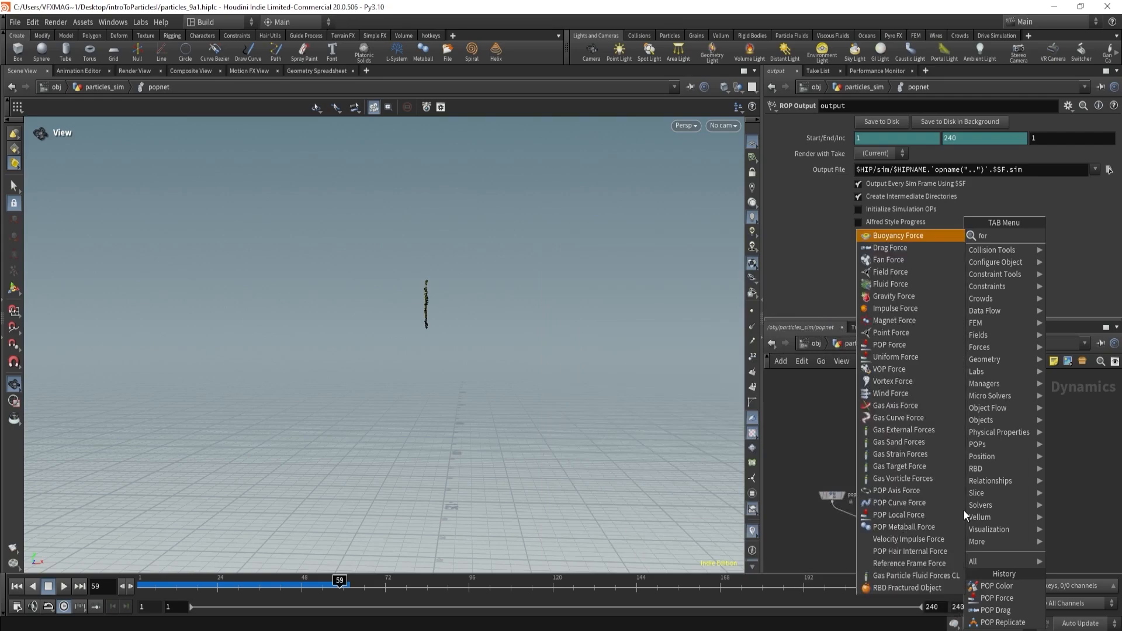
left_click(895, 345)
left_click(923, 491)
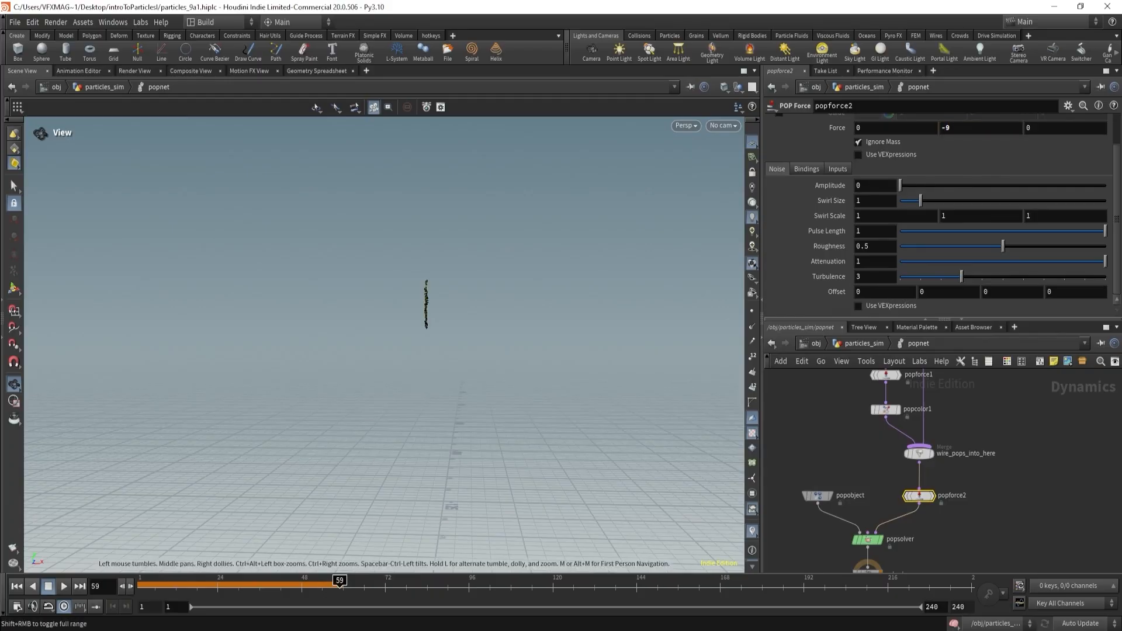
- Replay the simulation from the start at the particles_sim level and scrub to frame 42 to check the burst height
left_click_drag(214, 586, 100, 586)
left_click(64, 586)
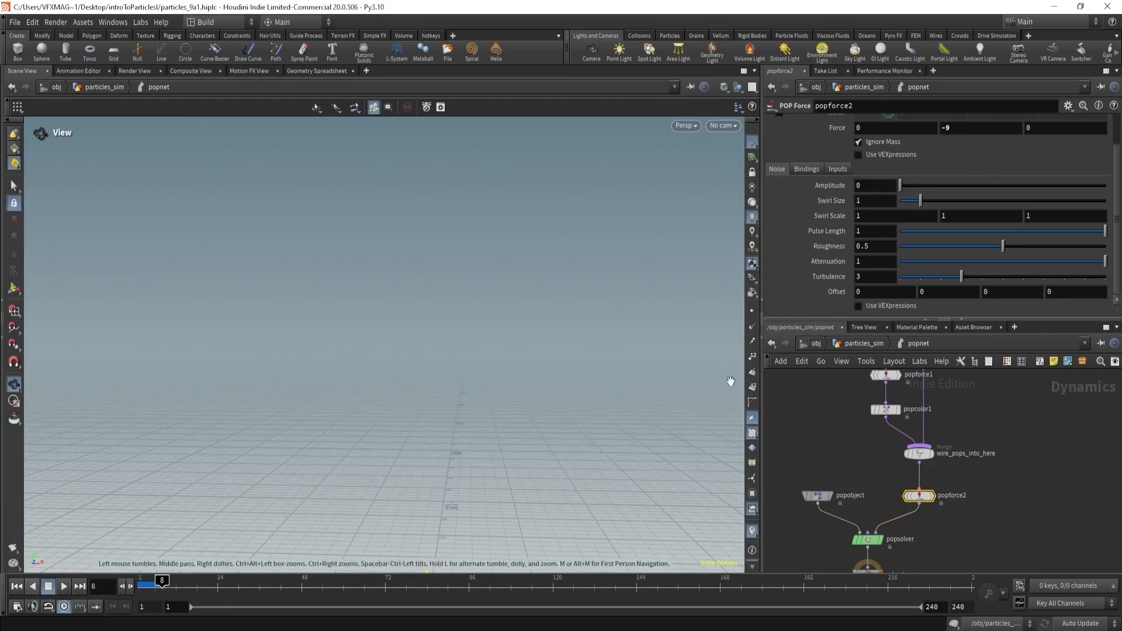
left_click(864, 344)
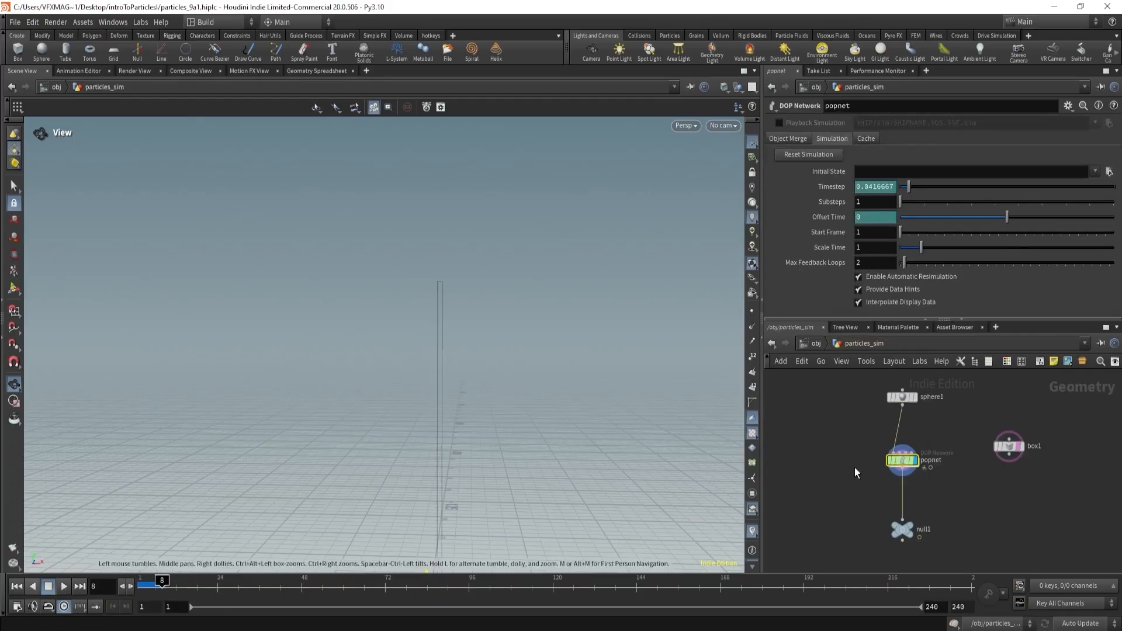
left_click(64, 587)
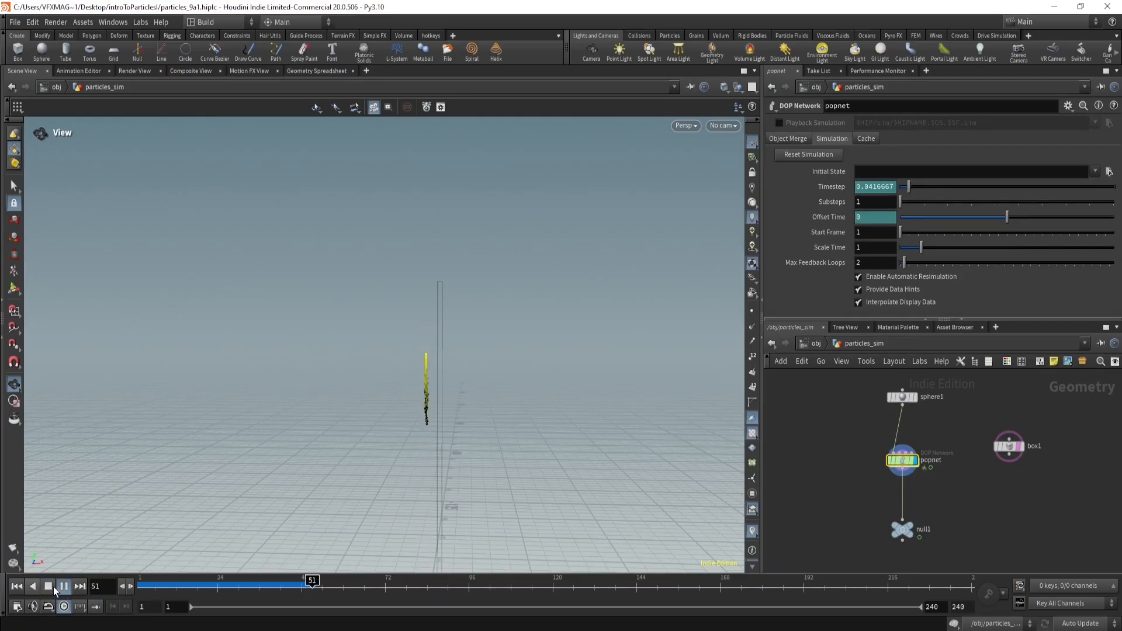
left_click(54, 587)
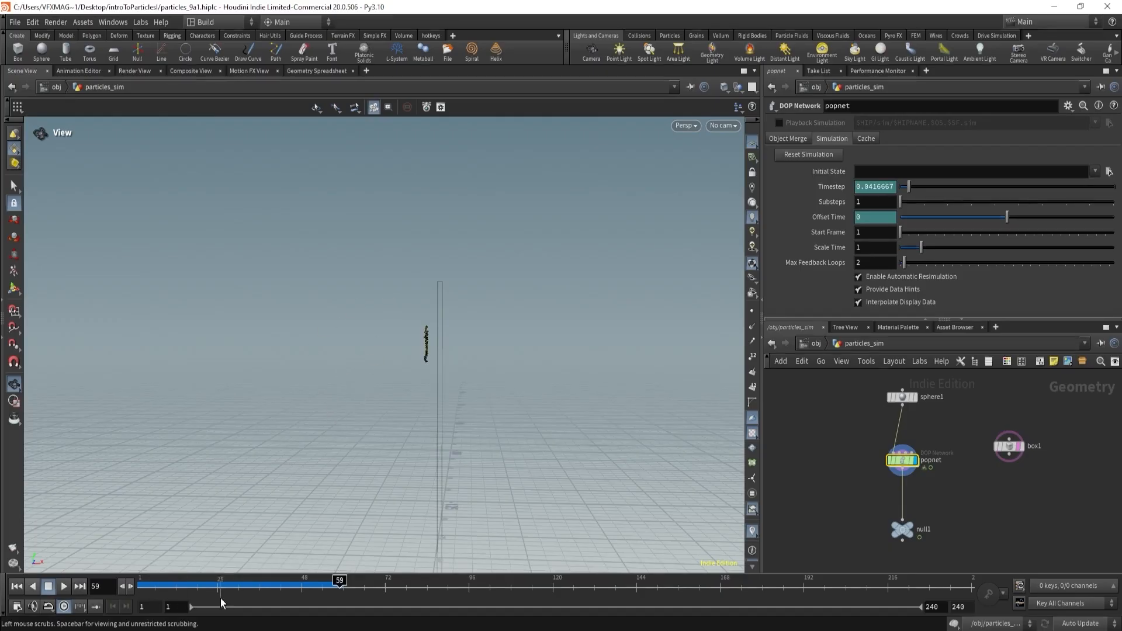
left_click_drag(219, 585, 280, 584)
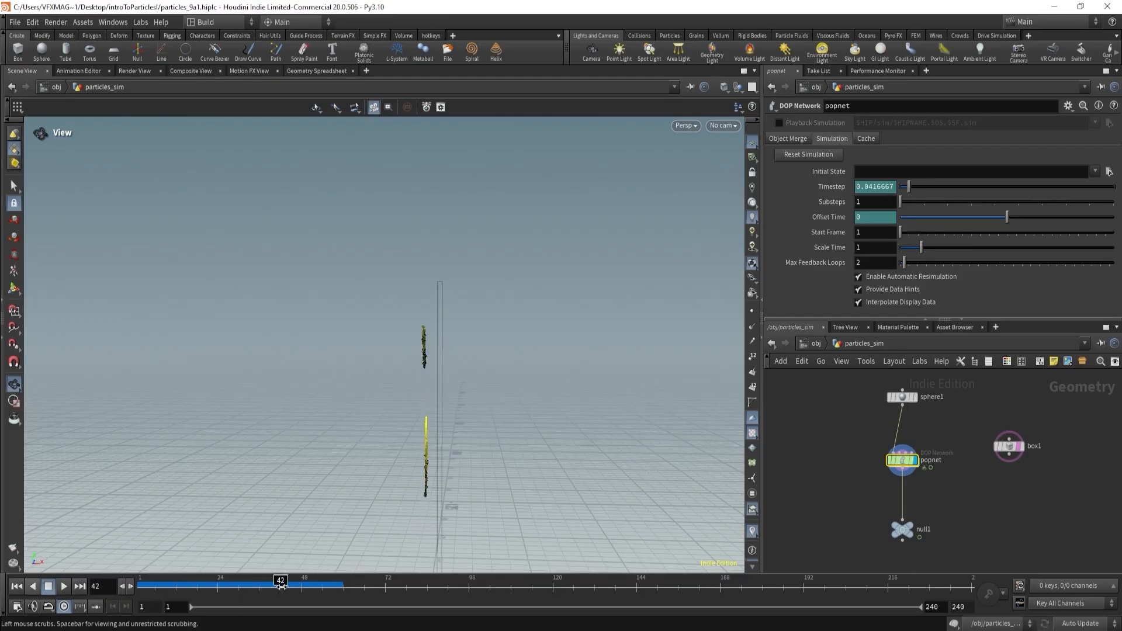
- Set the Life Expectancy of source_first_input inside popnet to 1.5
double_click(900, 467)
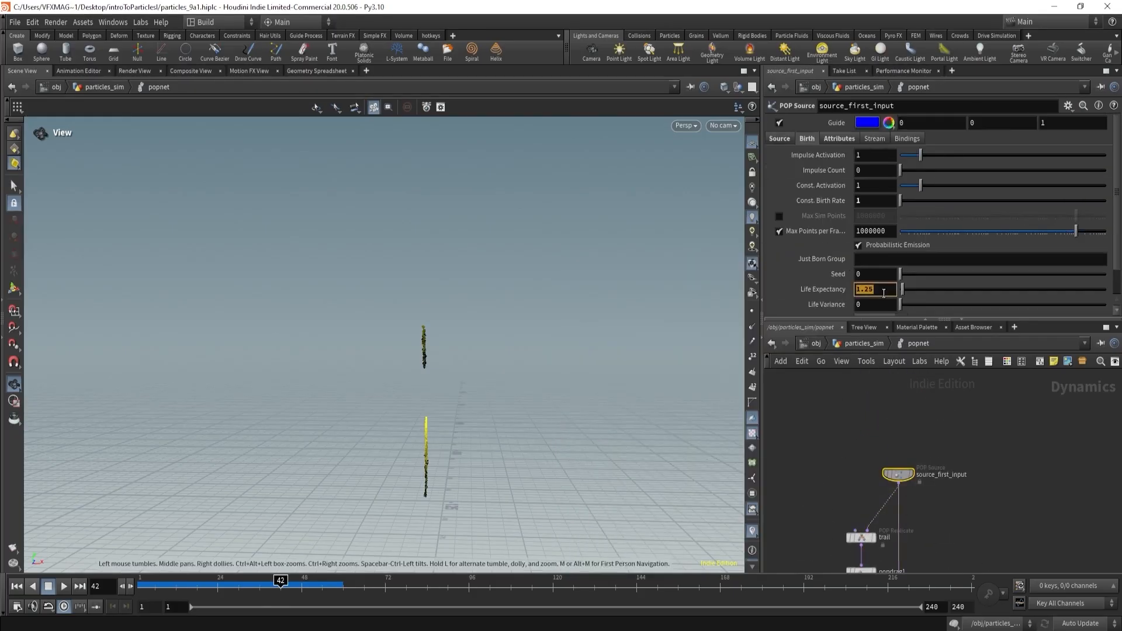
type(".5")
key("Return")
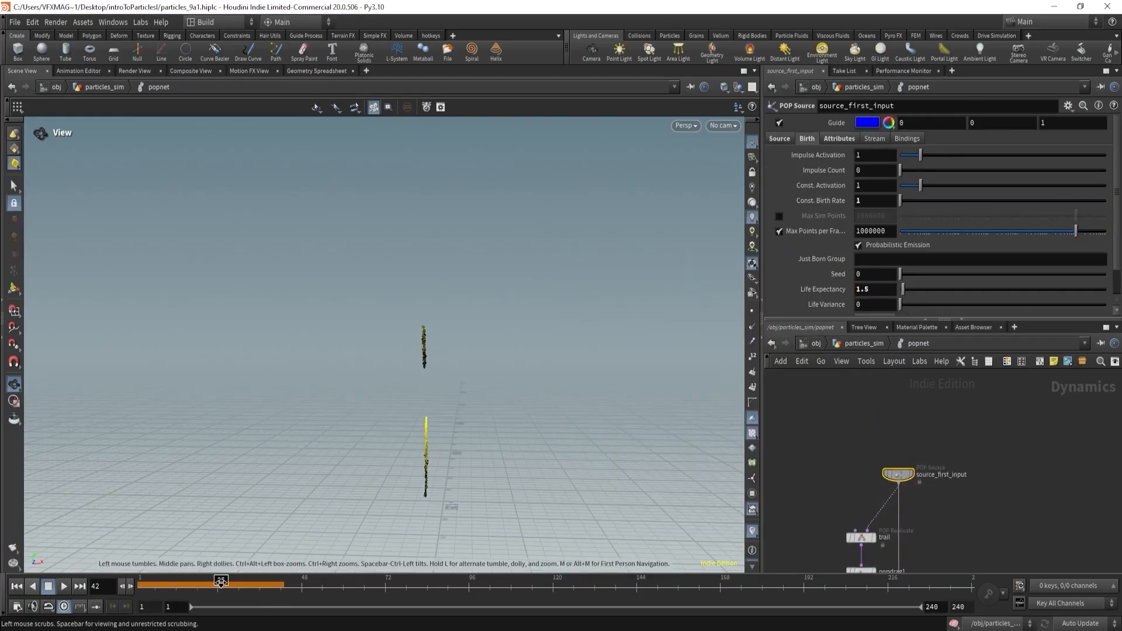
- Run the simulation from the beginning and scrub to frame 40, comparing the rockets with box1 in particles_sim
left_click(142, 585)
left_click(64, 586)
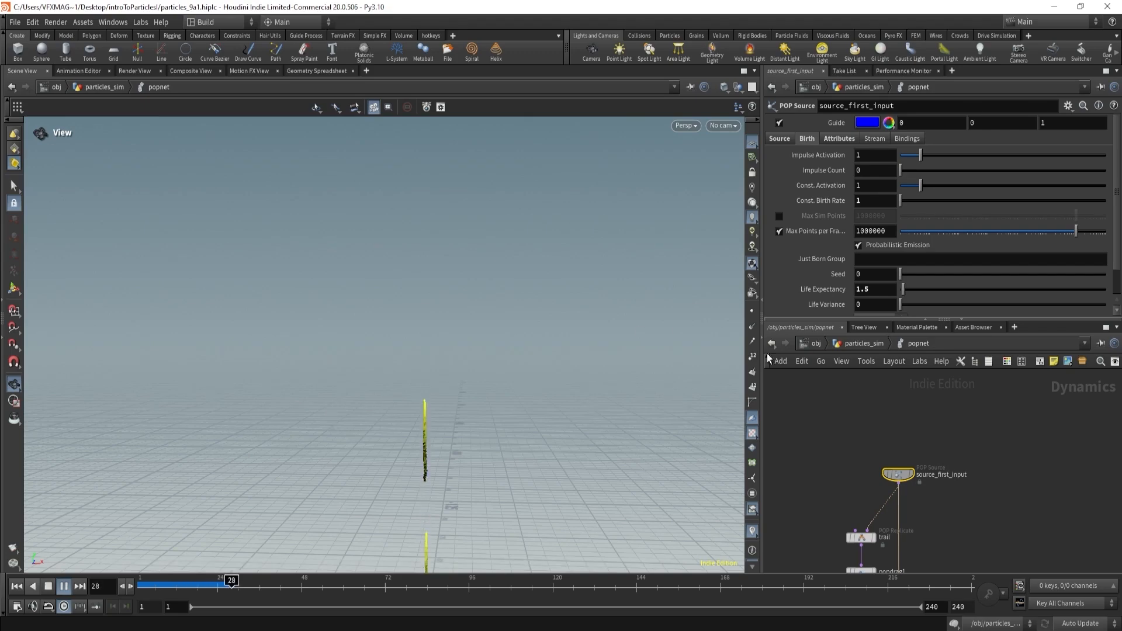
left_click(864, 343)
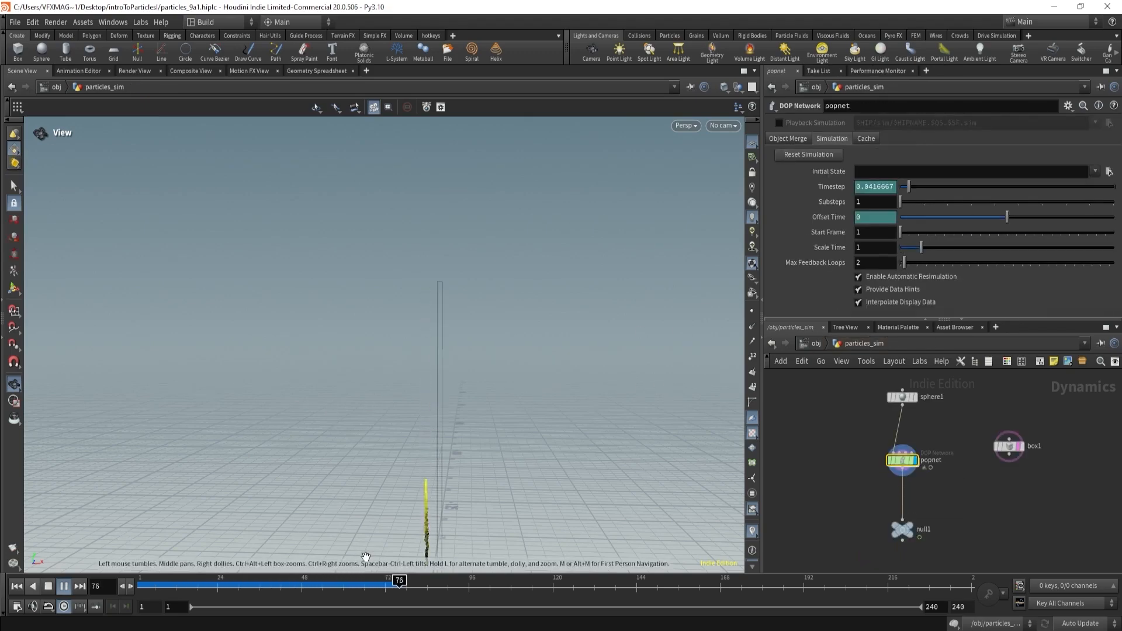
left_click(297, 581)
left_click_drag(297, 580, 273, 581)
- Add a POP Replicate node inside popnet, beside the trail branch
scroll(865, 458, "down", 4)
middle_click_drag(865, 458, 835, 448)
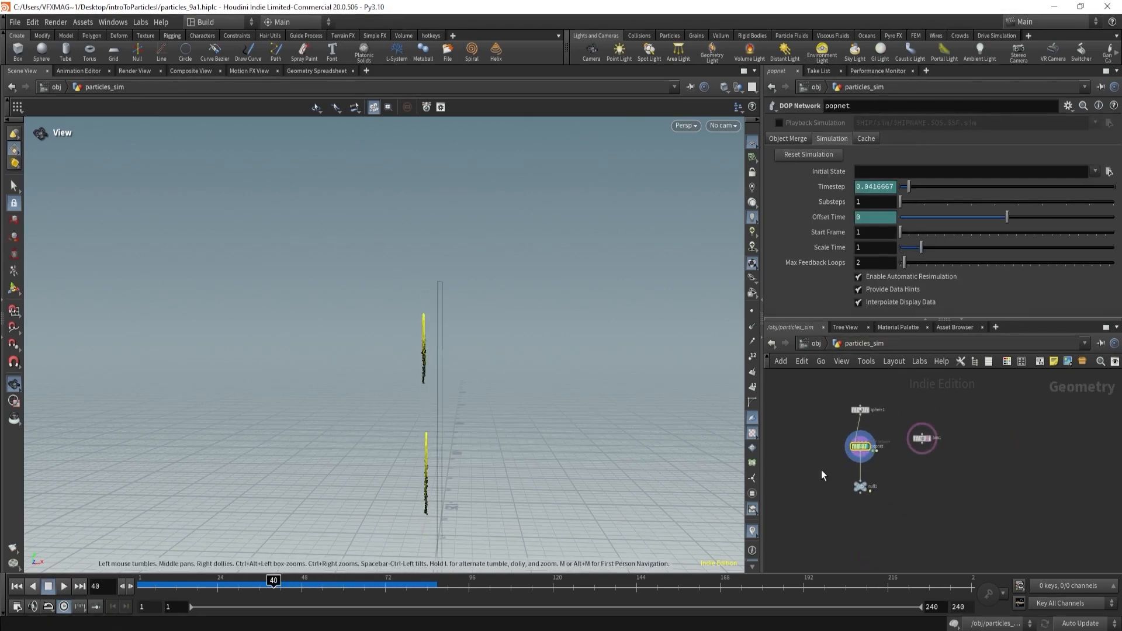
scroll(841, 455, "up", 5)
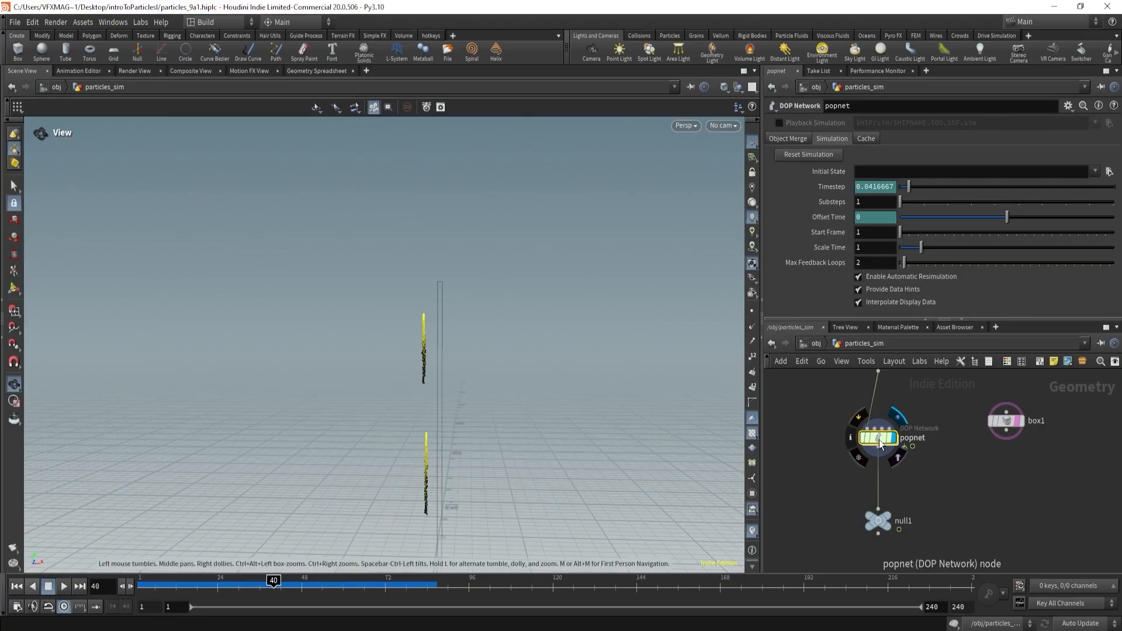
double_click(880, 439)
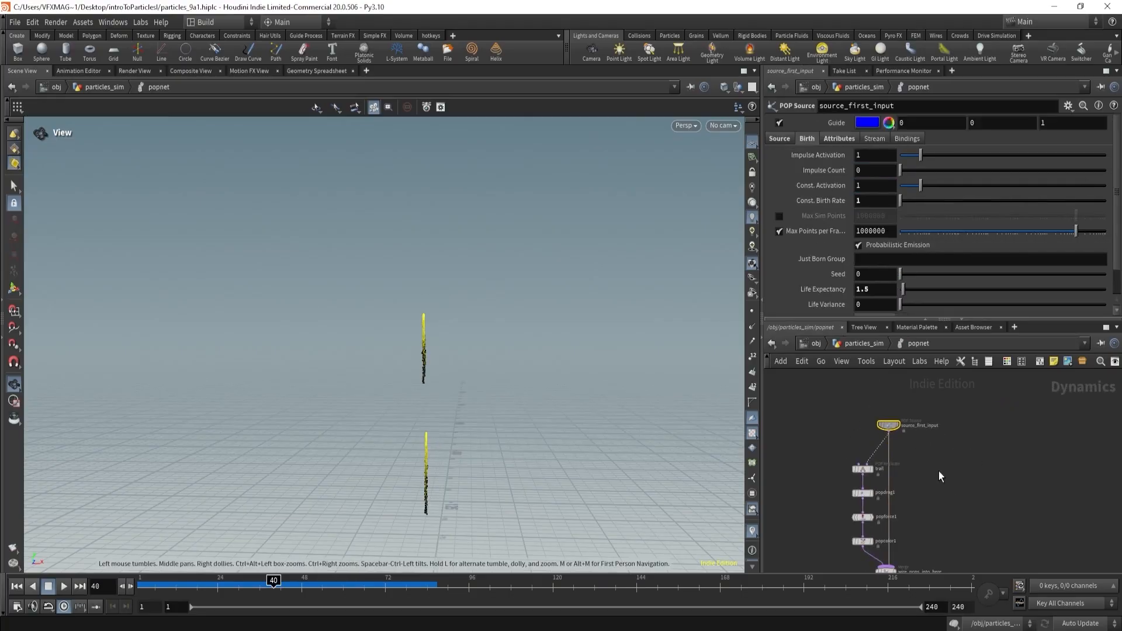
key("Tab")
type("popre")
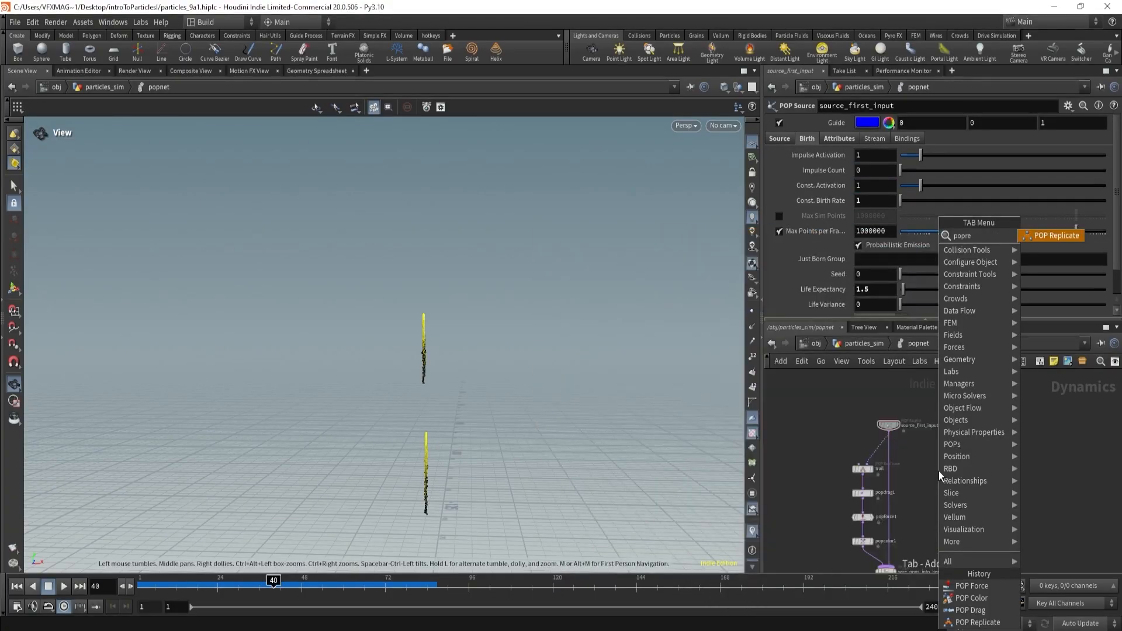
key("Return")
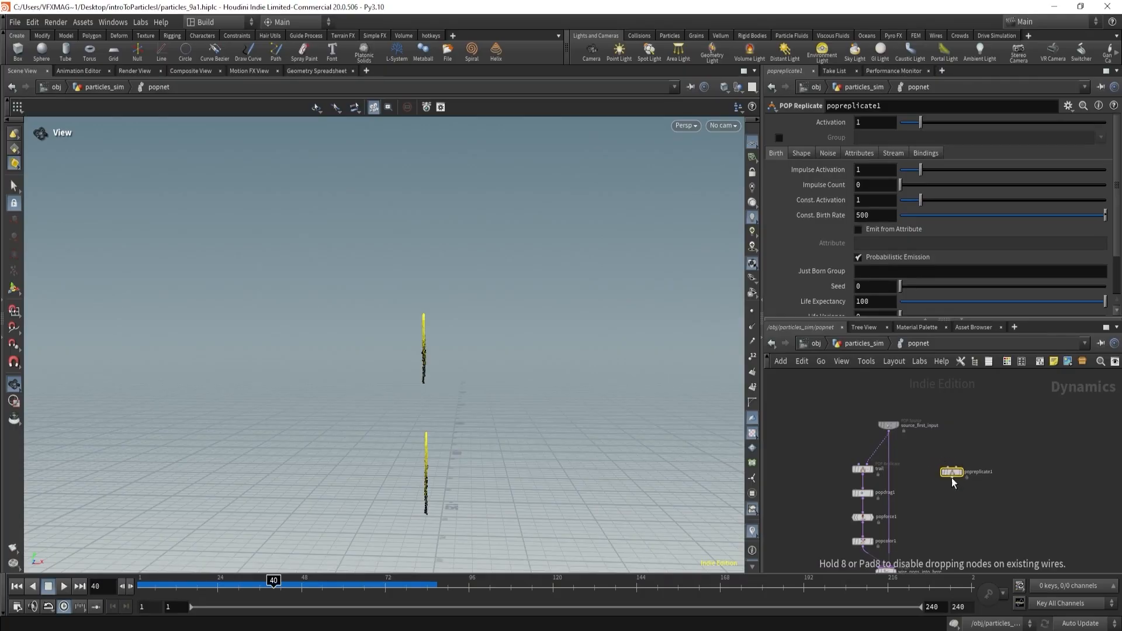
left_click(952, 482)
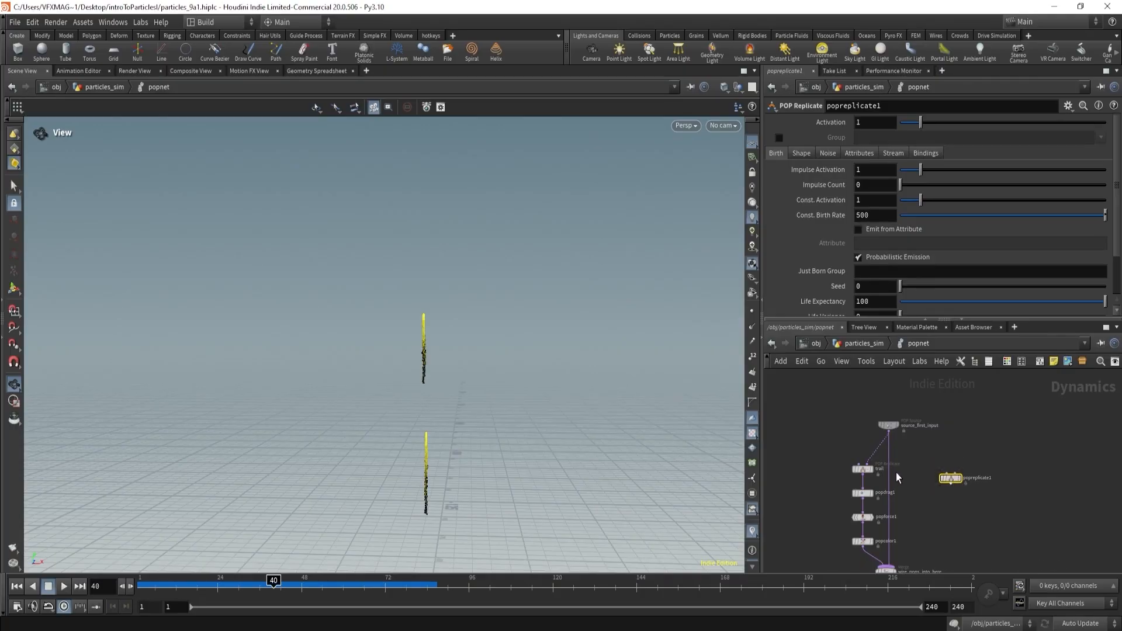
- Wire source_first_input into popreplicate1's second input and select popreplicate1
scroll(897, 472, "up", 3)
left_click(830, 517)
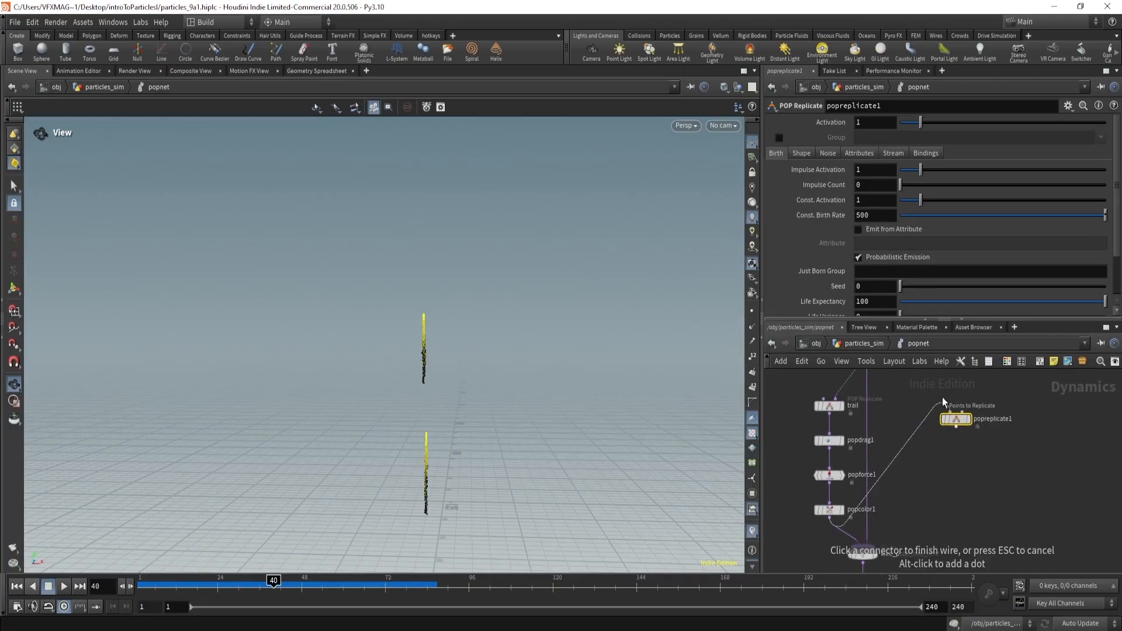
mouse_move(877, 469)
middle_mouse_down()
mouse_move(879, 520)
mouse_move(912, 476)
mouse_move(913, 437)
middle_mouse_up()
key("Escape")
left_click(869, 403)
left_click(965, 462)
left_click_drag(916, 446, 877, 470)
middle_click_drag(897, 438, 896, 496)
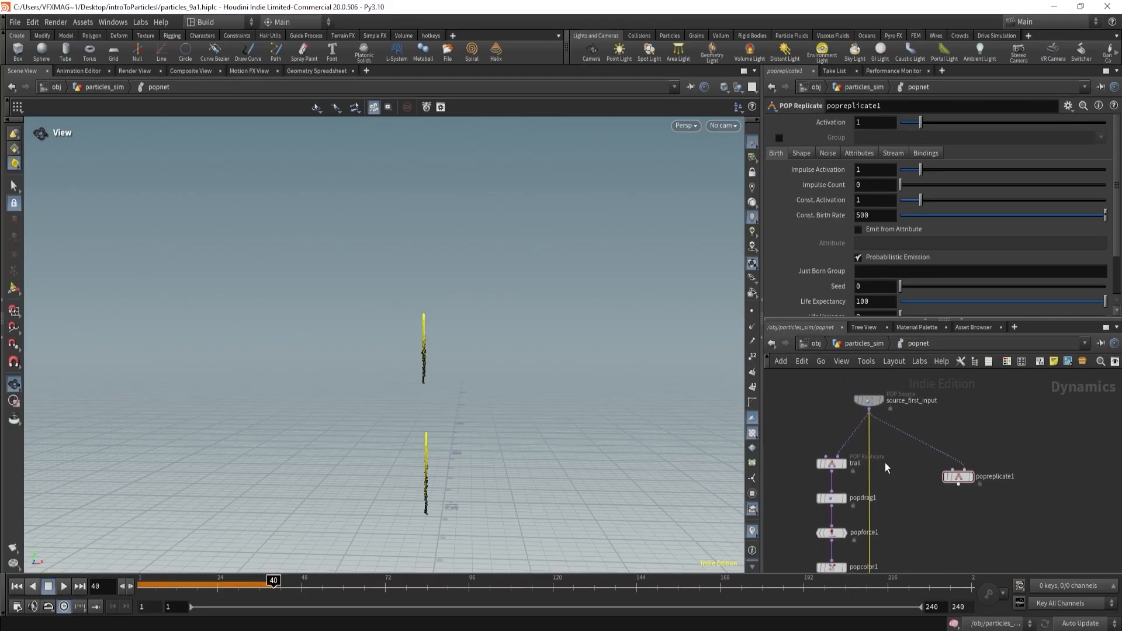
scroll(871, 414, "down", 2)
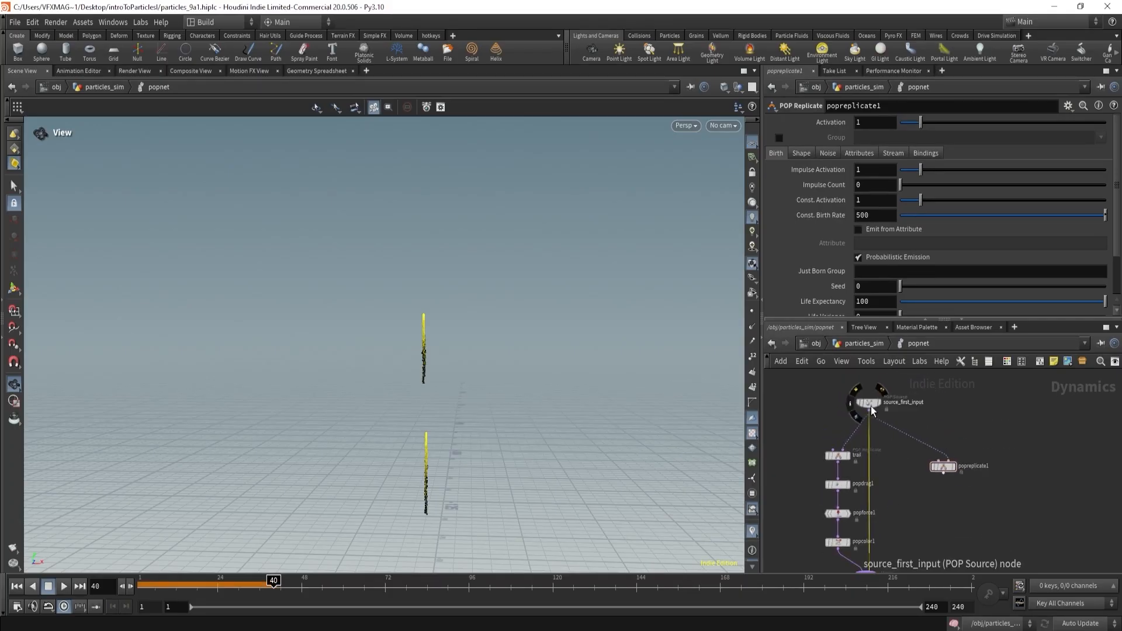
left_click(938, 467)
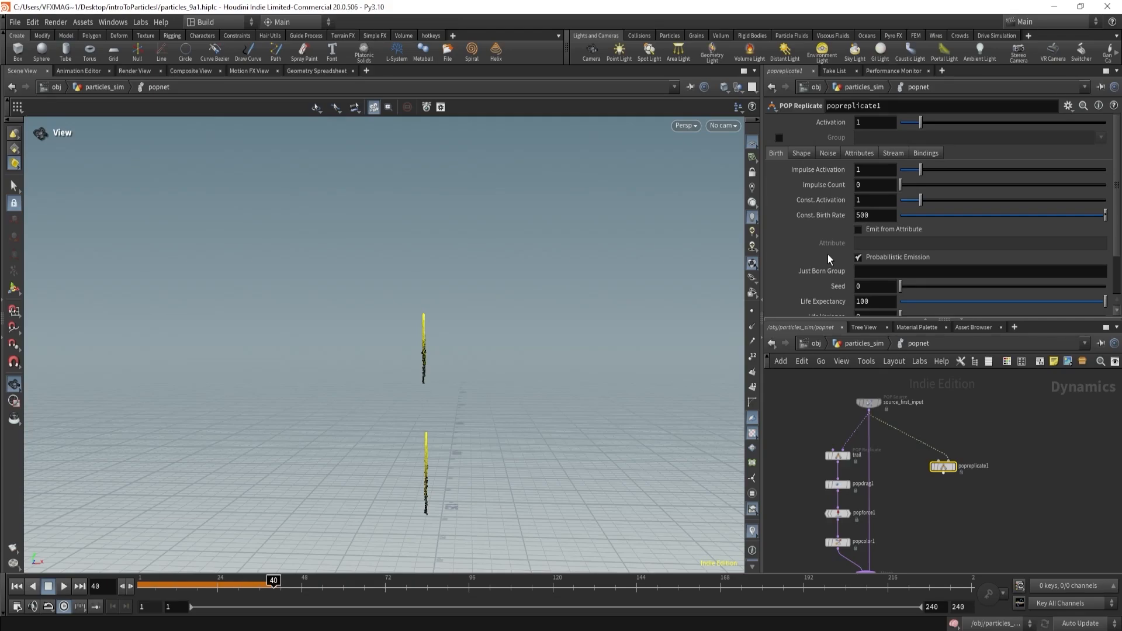
- Return to the particles_sim level and display null1 below popnet
middle_click_drag(793, 485, 790, 423)
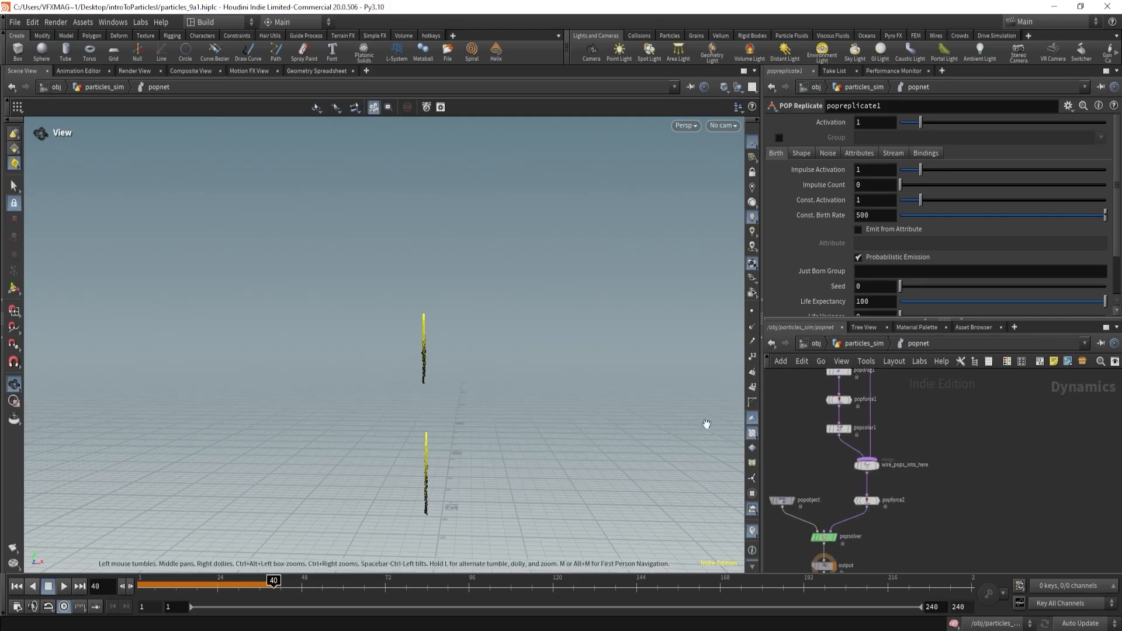
left_click(824, 565)
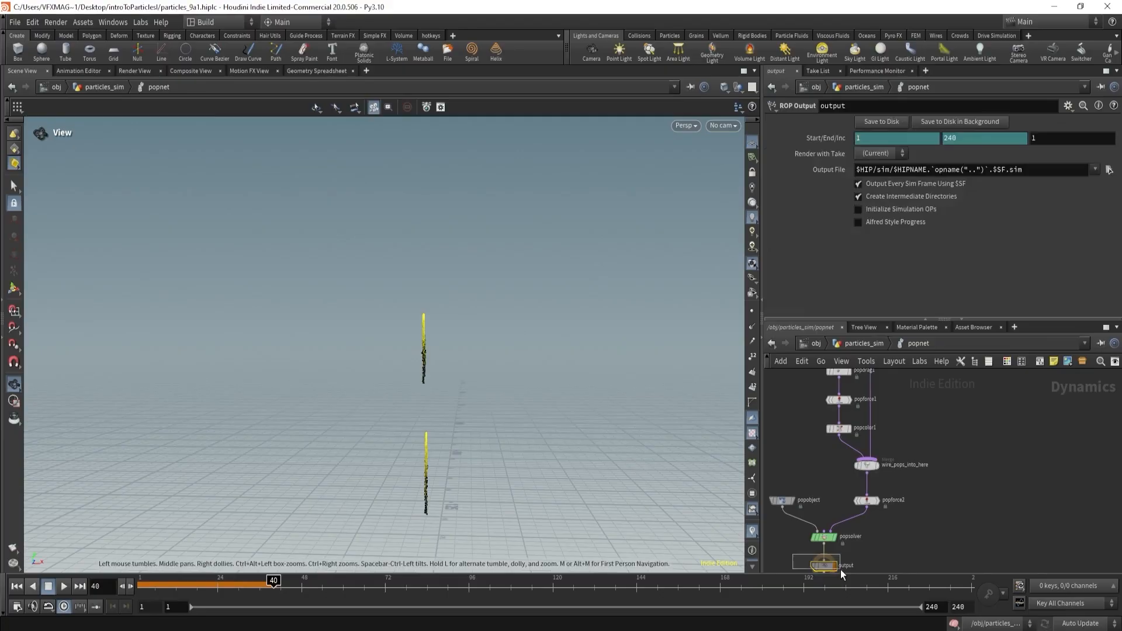
left_click(853, 343)
left_click(878, 520)
left_click(889, 523)
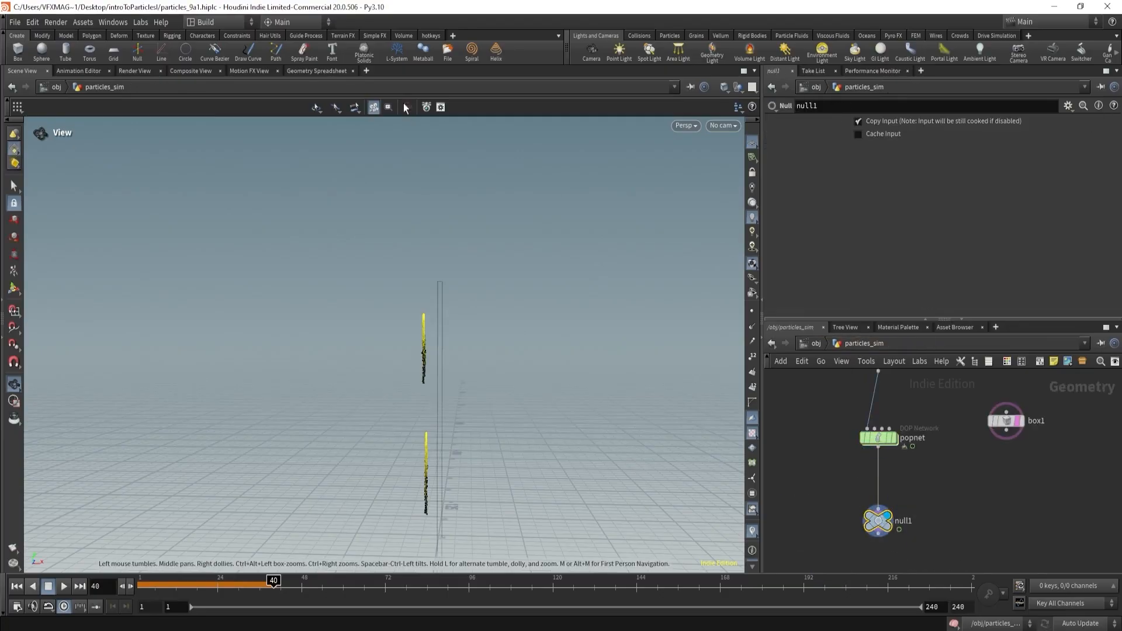
- Examine null1's dead attribute in the geometry spreadsheet, filtering attributes by dead and rewinding to frame 1
left_click(319, 71)
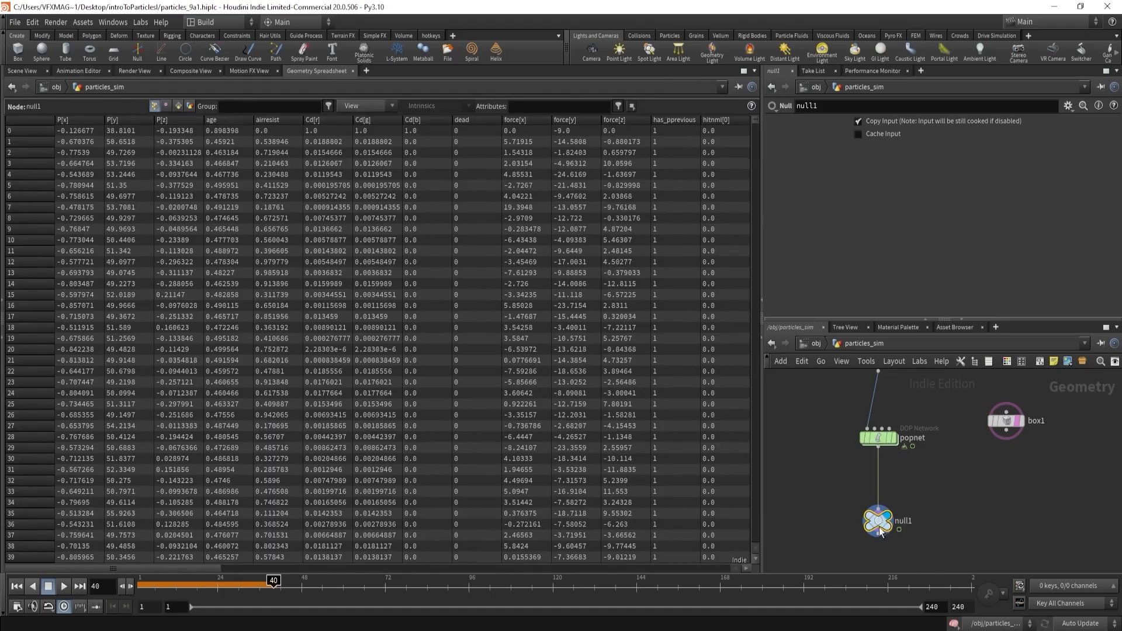
middle_click_drag(879, 528, 744, 414)
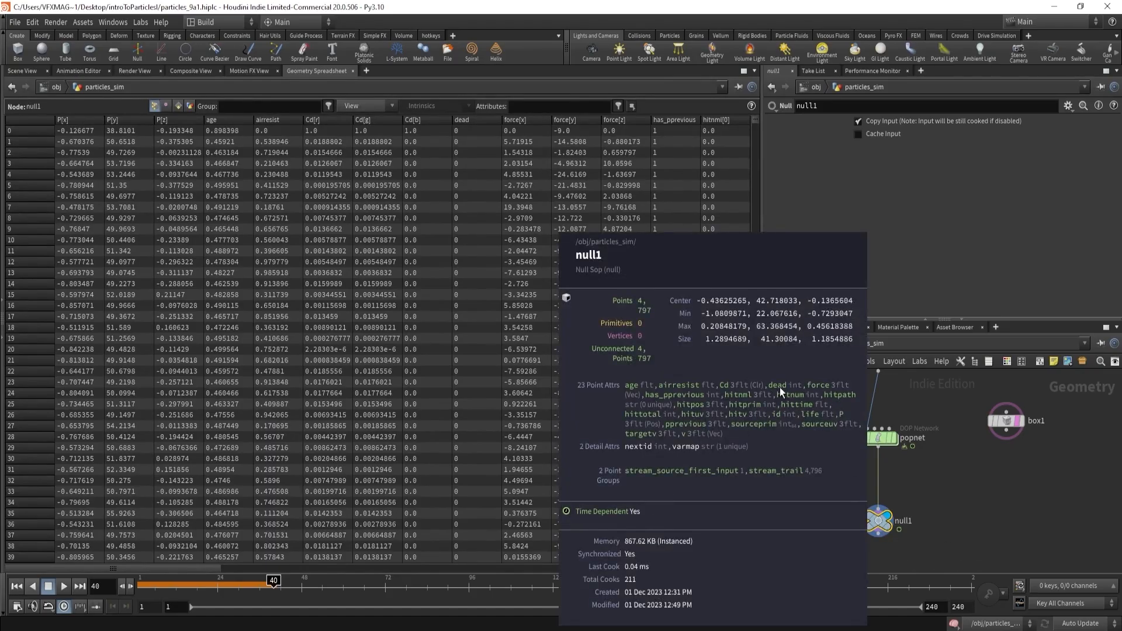
left_click(533, 106)
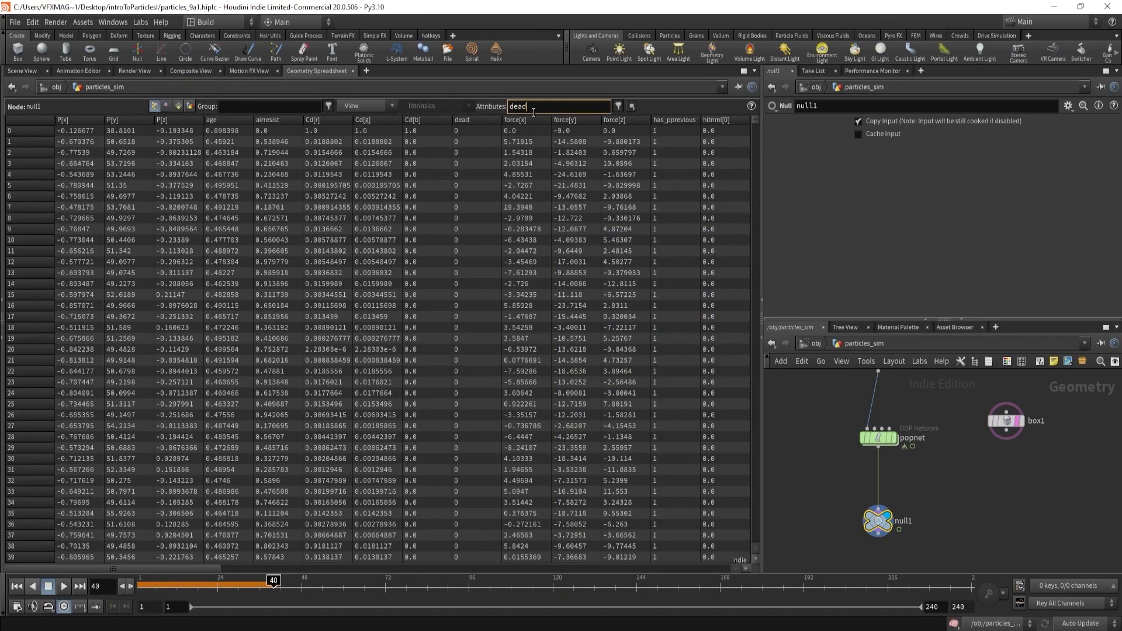
key("Return")
left_click_drag(187, 579, 144, 579)
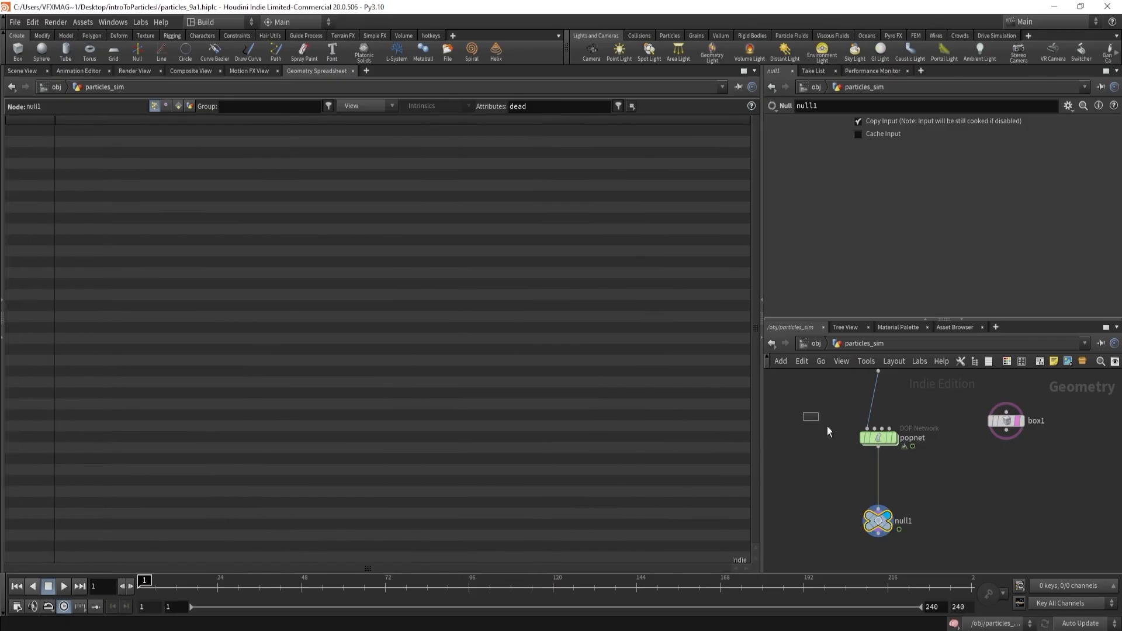
- Turn off Reap Particles in the update settings of popsolver inside popnet
double_click(878, 437)
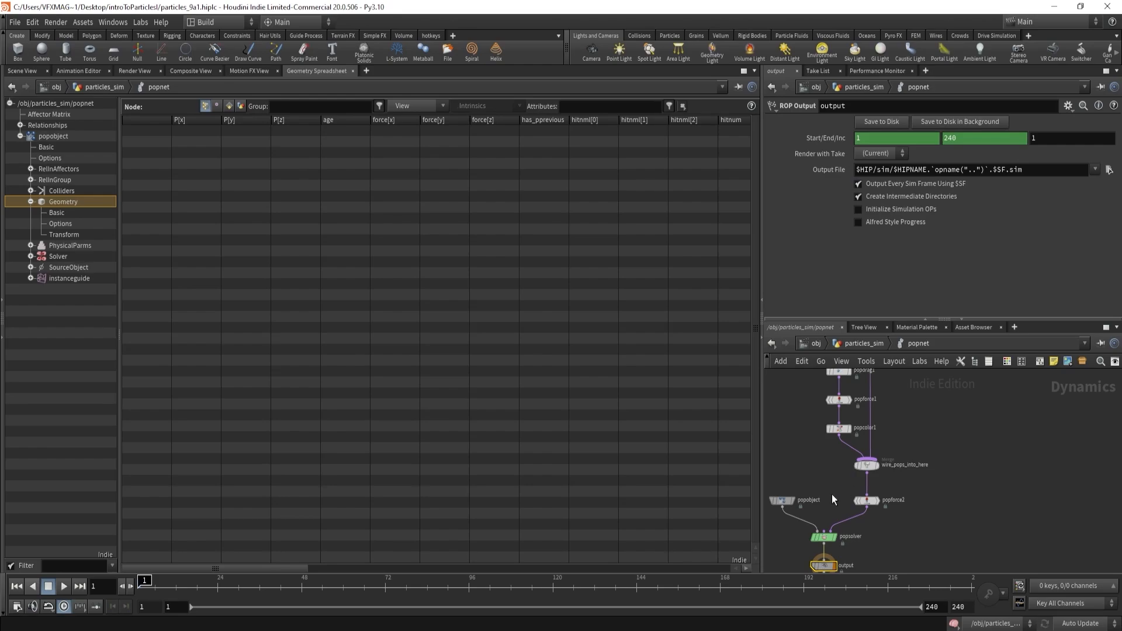
left_click(823, 537)
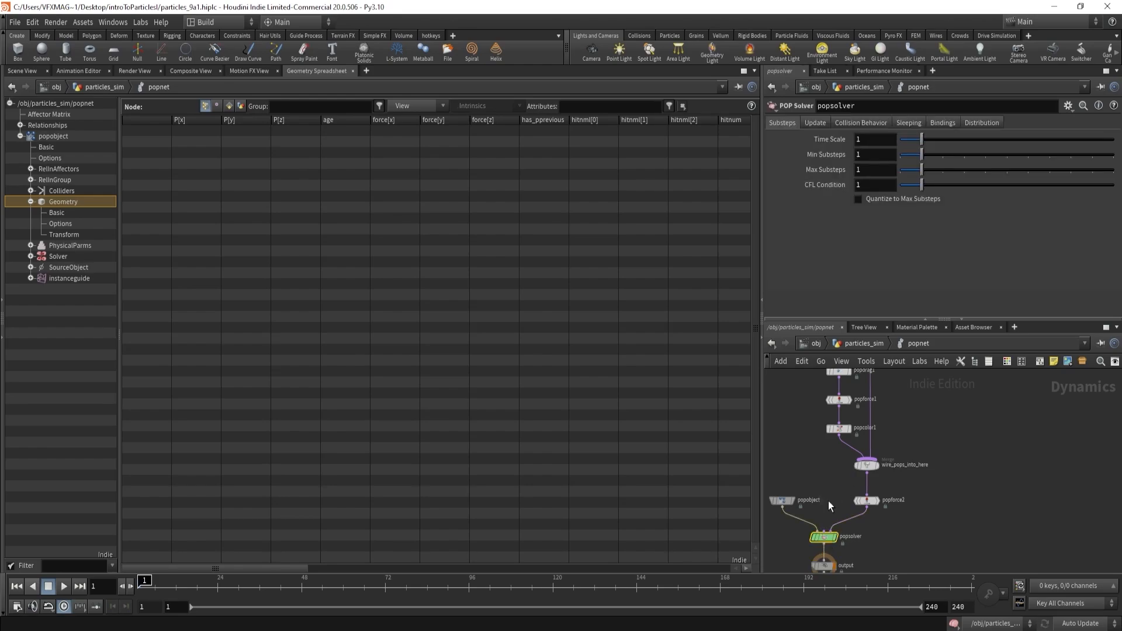
left_click(817, 123)
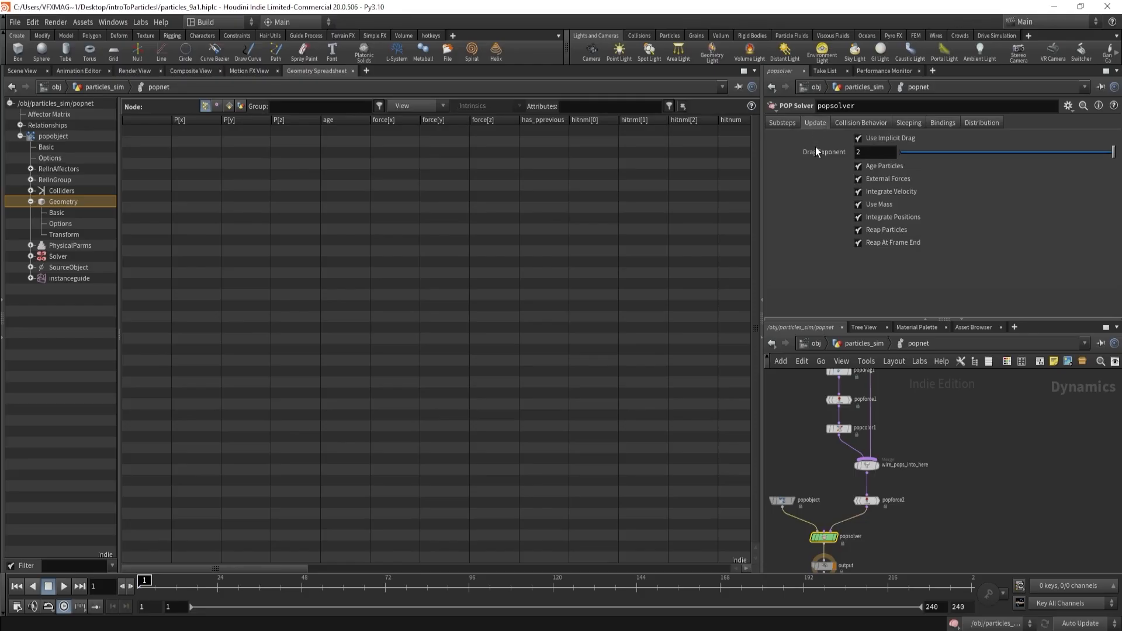
left_click(859, 230)
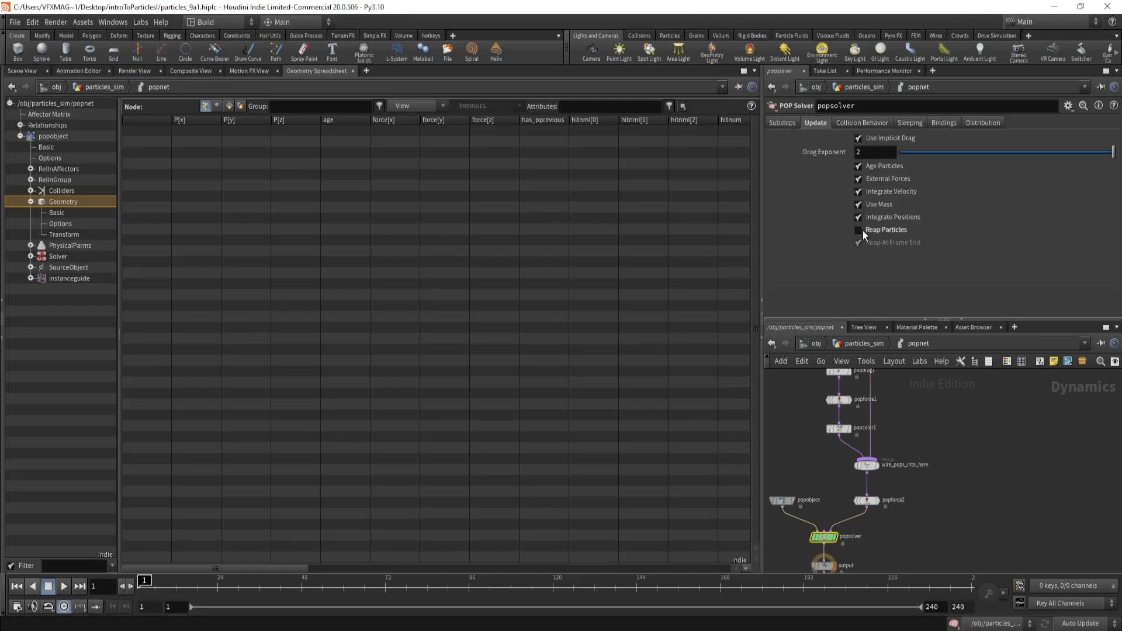
- Return to particles_sim, run the simulation to frame 23 and sort null1's spreadsheet by the dead attribute
left_click(858, 345)
left_click(876, 520)
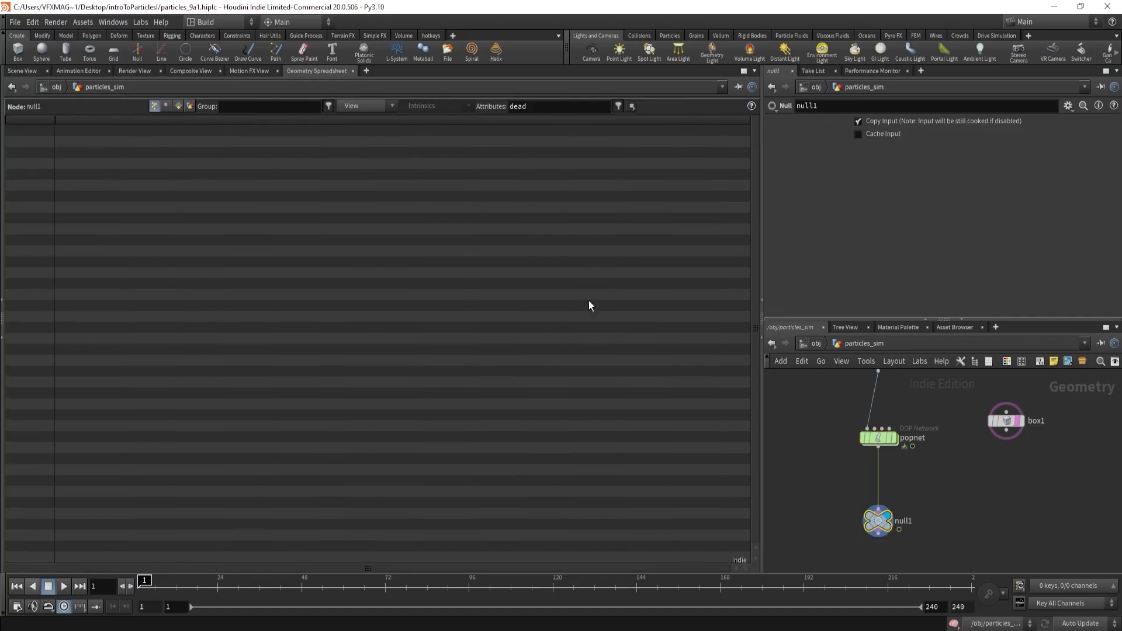
left_click(64, 587)
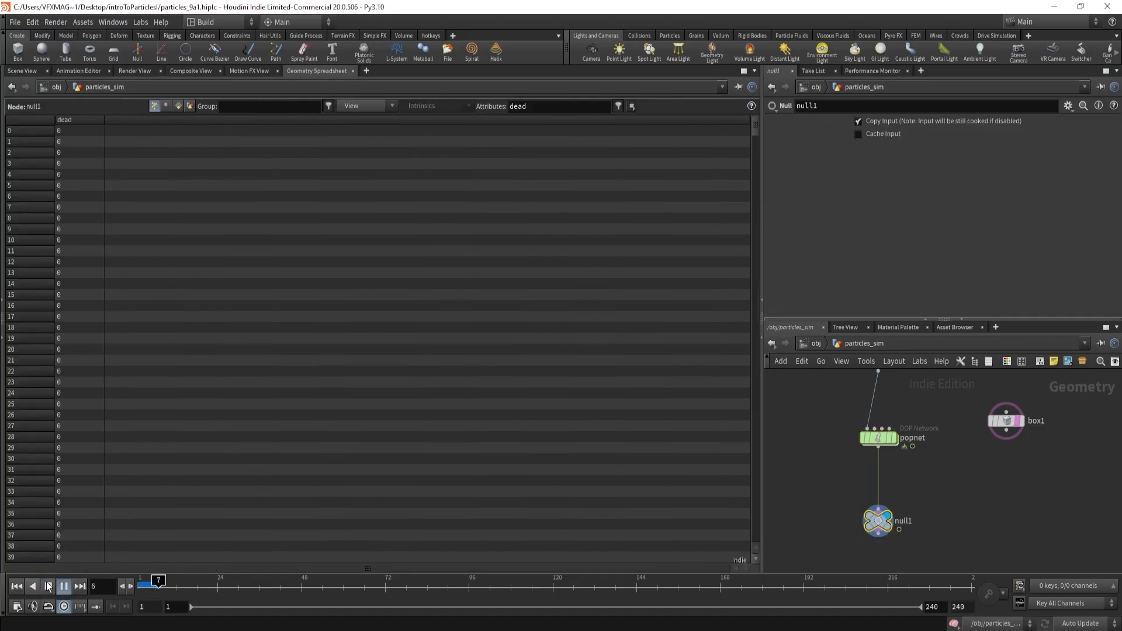
left_click(81, 120)
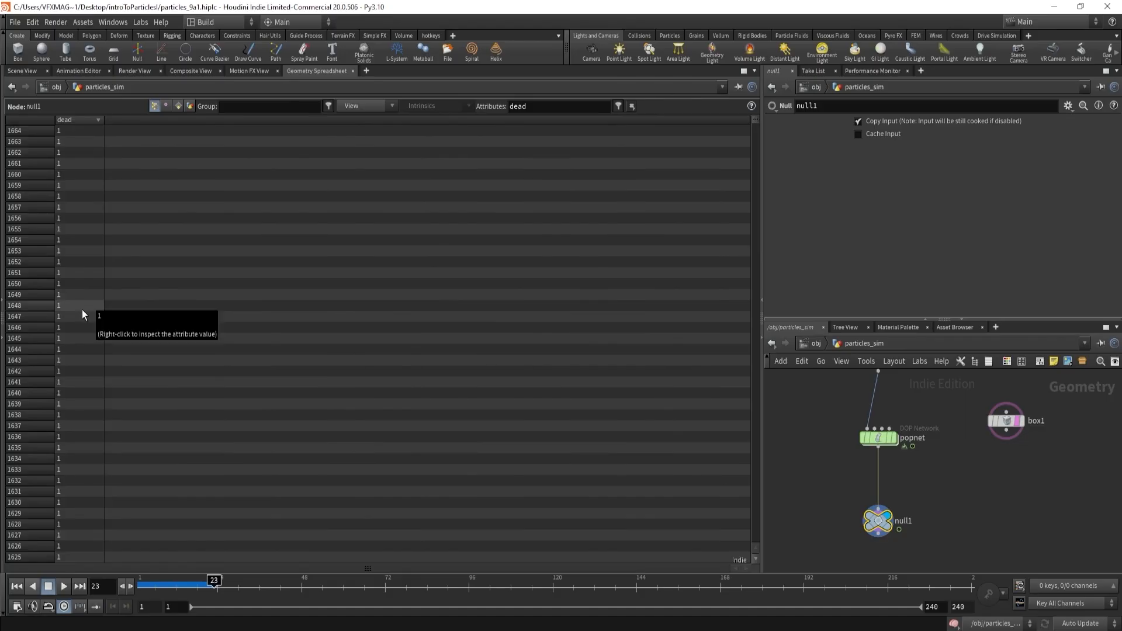
- Turn Reap Particles back on in popsolver and check null1's dead values at the particles_sim level
double_click(879, 440)
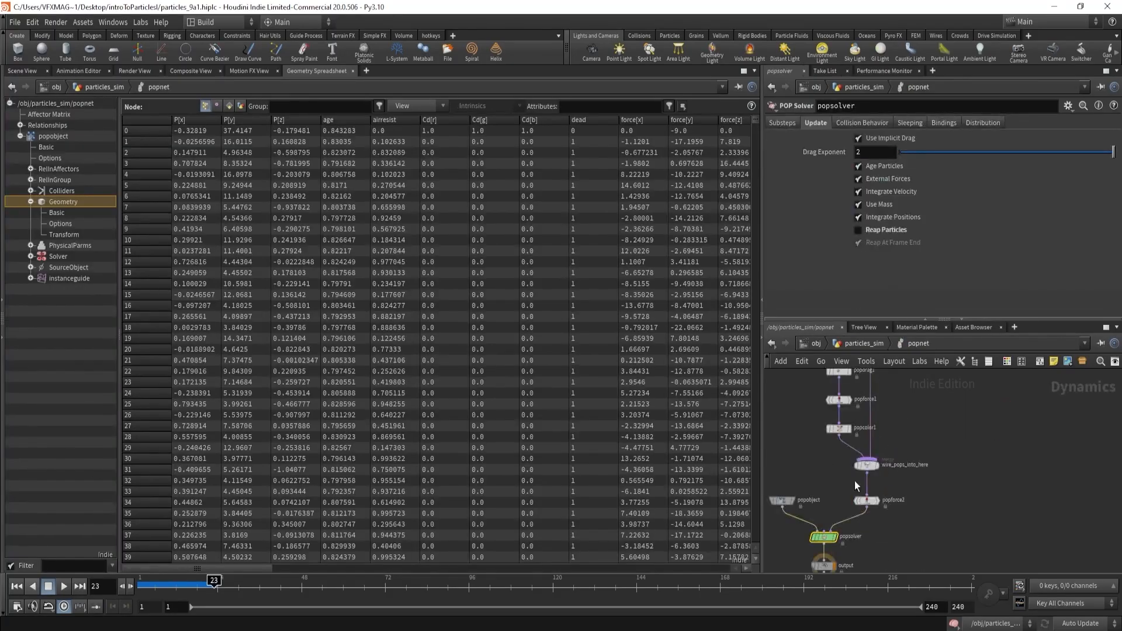
left_click(861, 229)
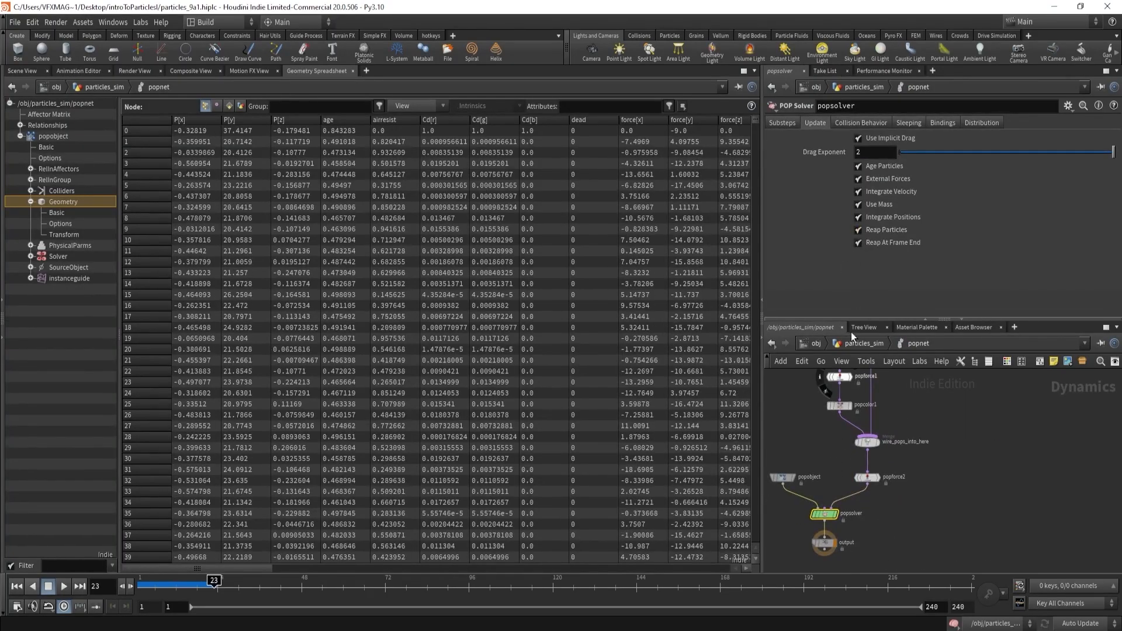
key("u")
left_click(877, 520)
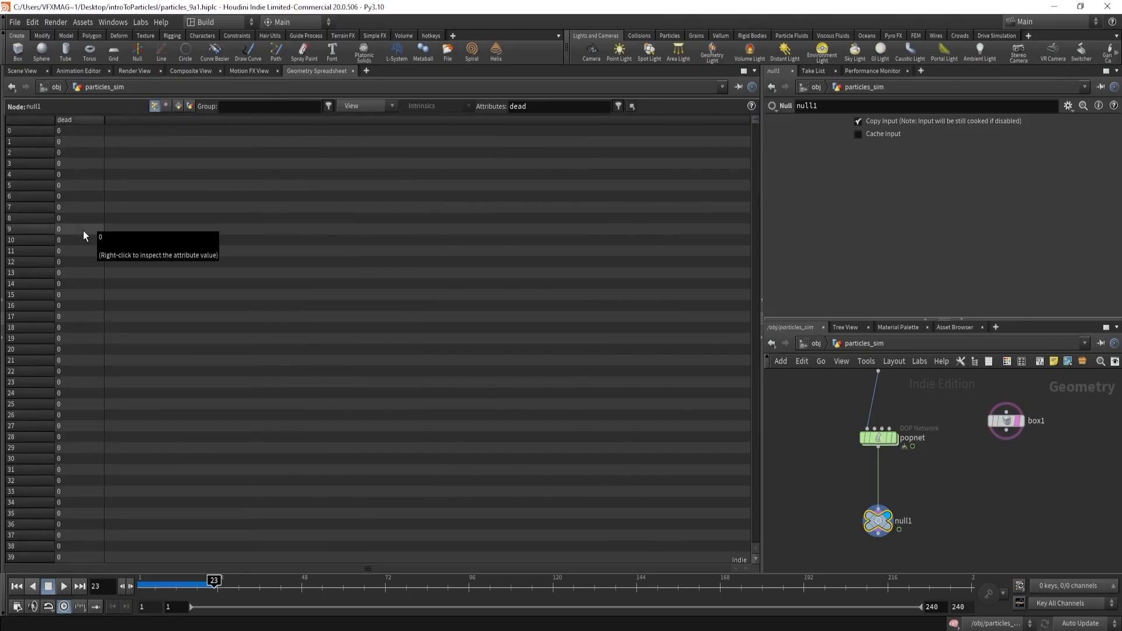
- Inside popnet, show the scene view and wire popreplicate1's output into the wire_pops_into_here merge
double_click(881, 440)
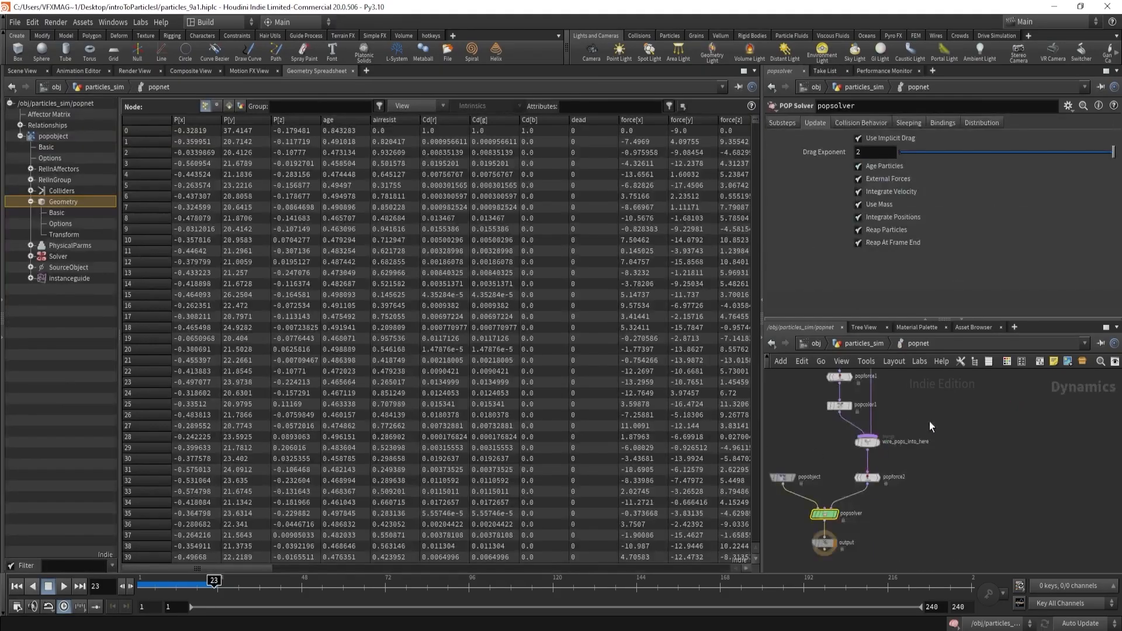
left_click(898, 497)
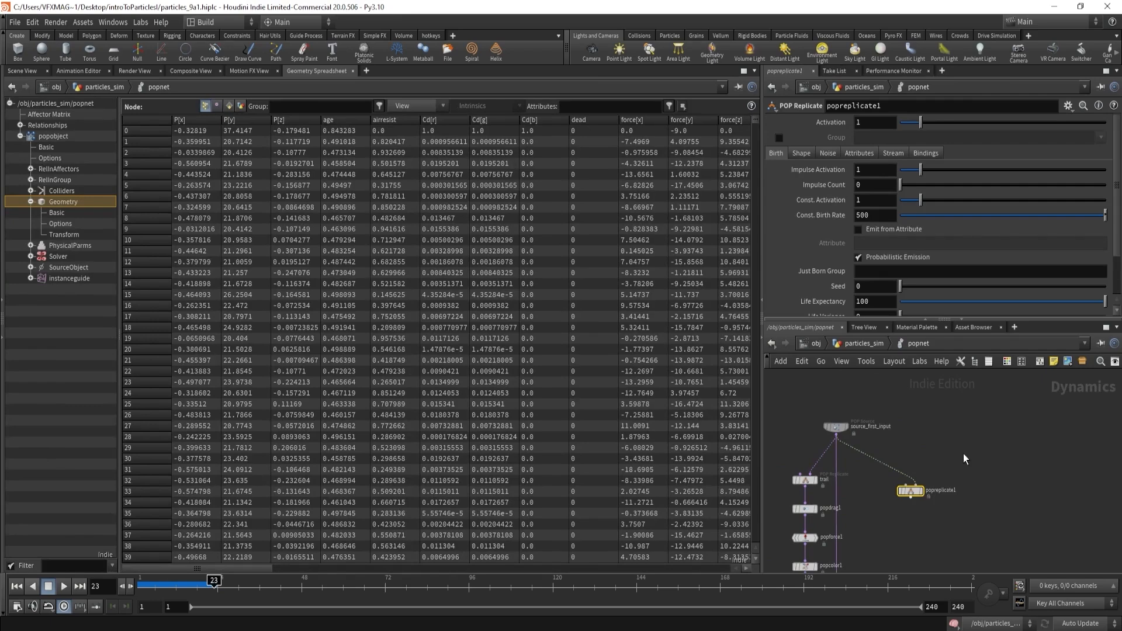
left_click(24, 71)
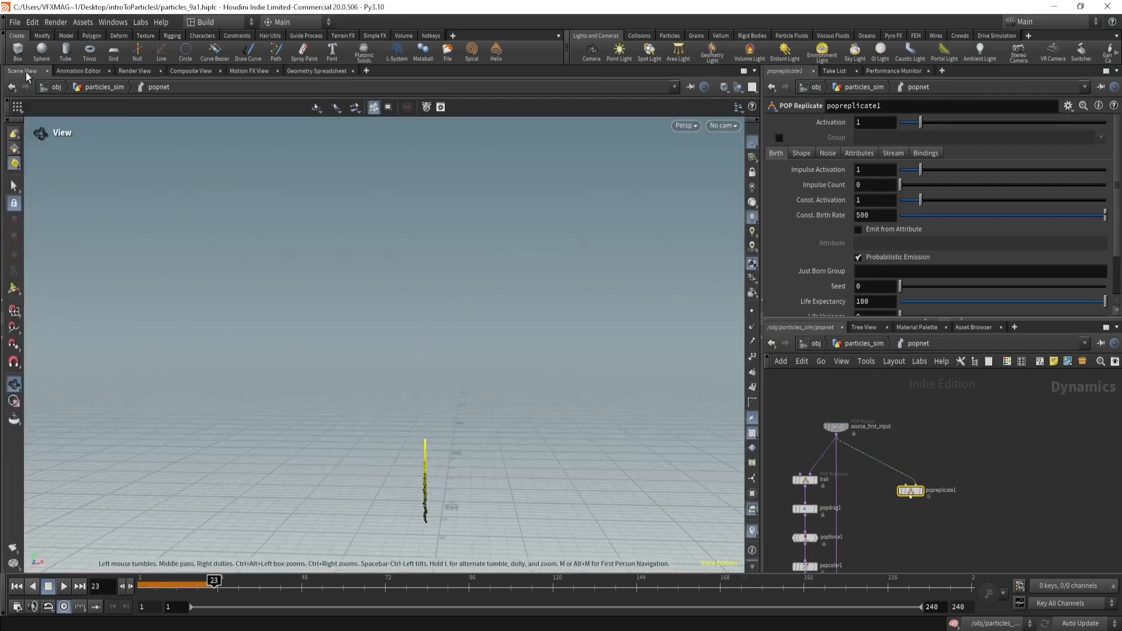
left_click(910, 498)
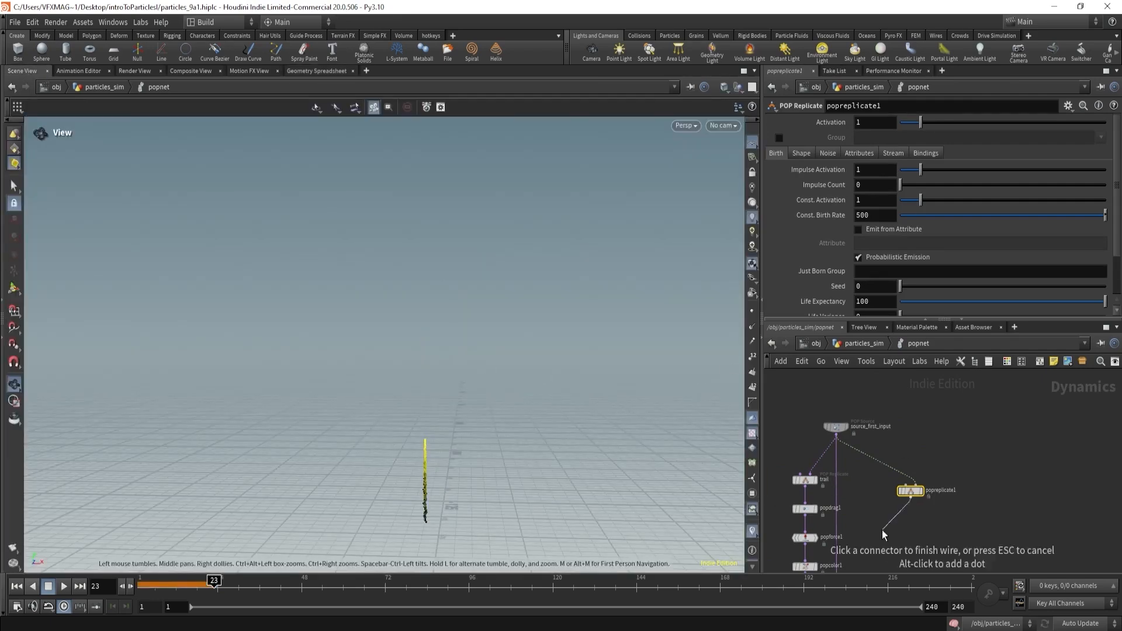
left_click(846, 517)
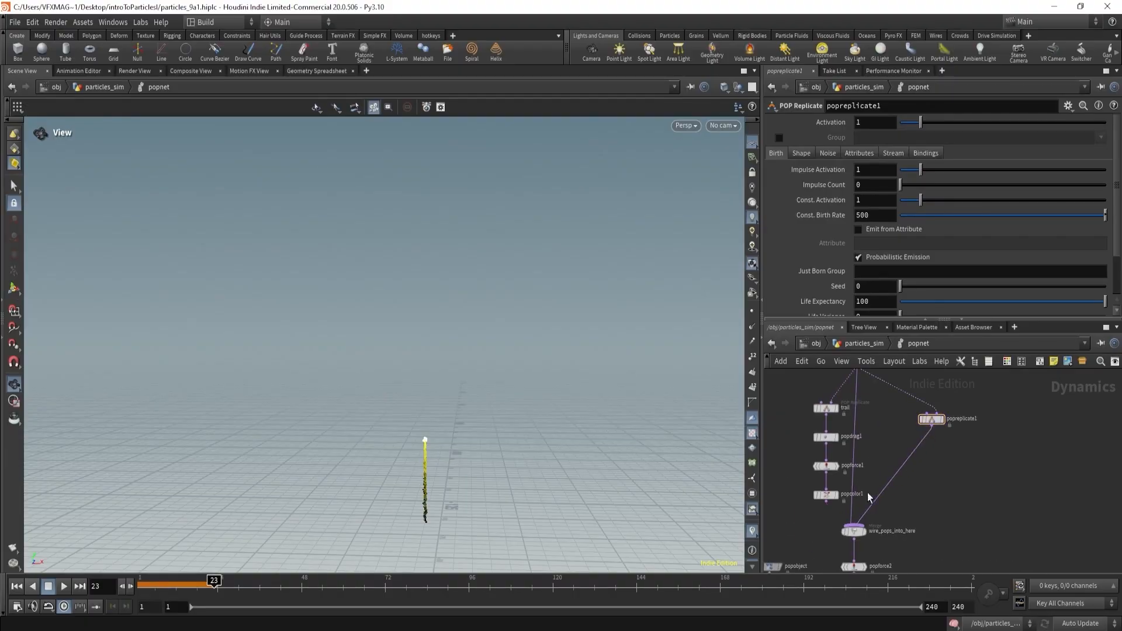
left_click(932, 419)
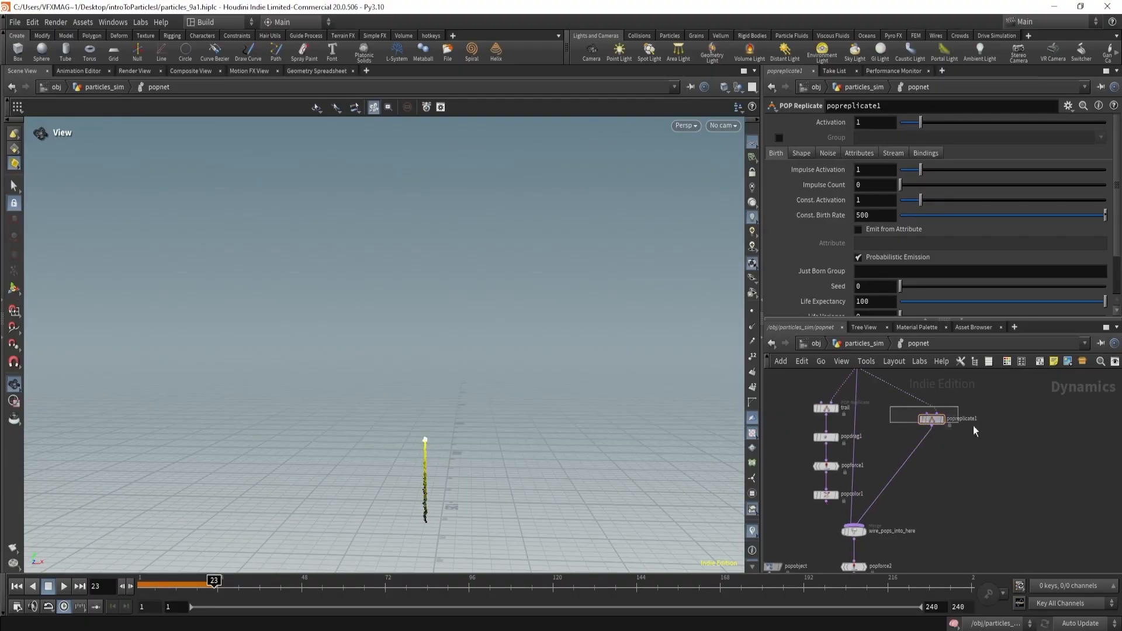
left_click(779, 138)
left_click(873, 138)
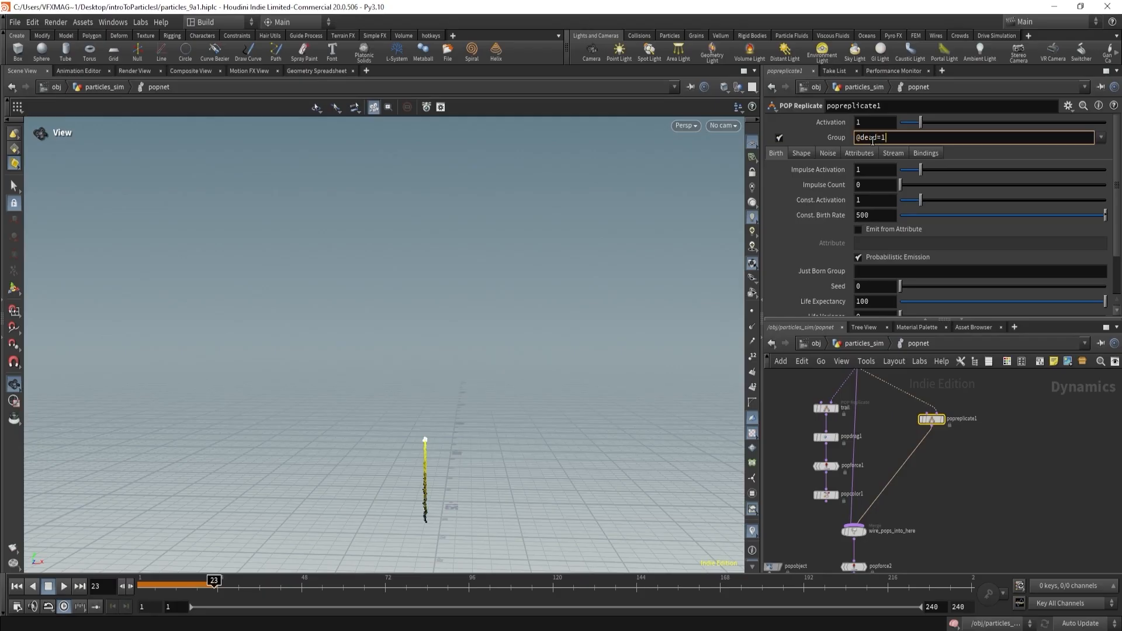
key("Return")
- Play the simulation from frame 1 and stop at frame 61 to check where popreplicate1 emits particles
left_click_drag(186, 582, 82, 587)
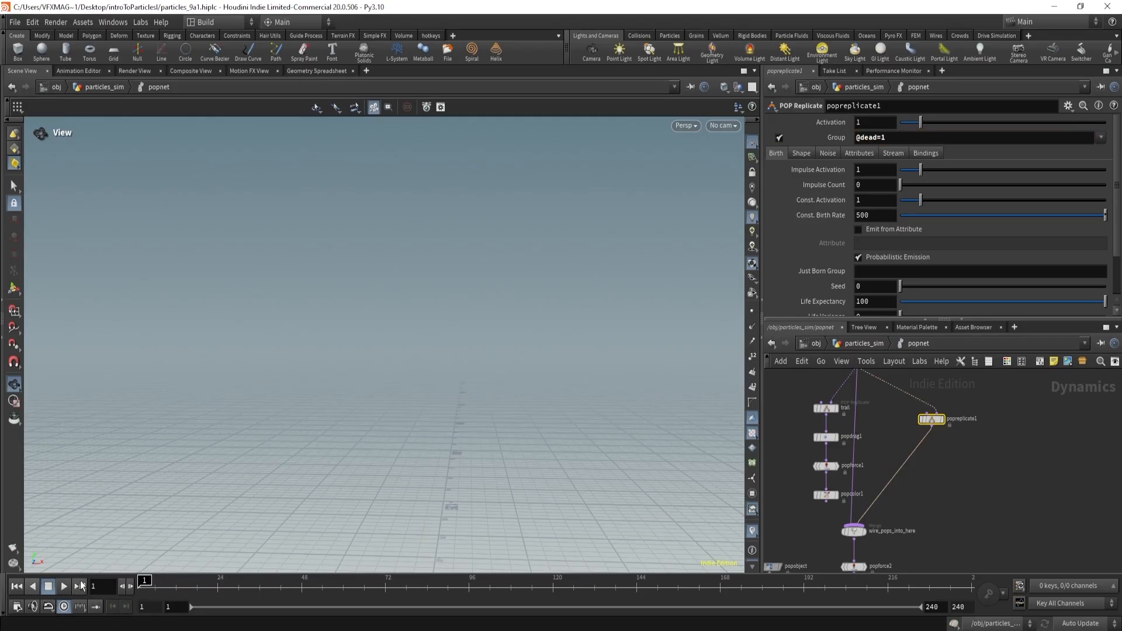
left_click(64, 586)
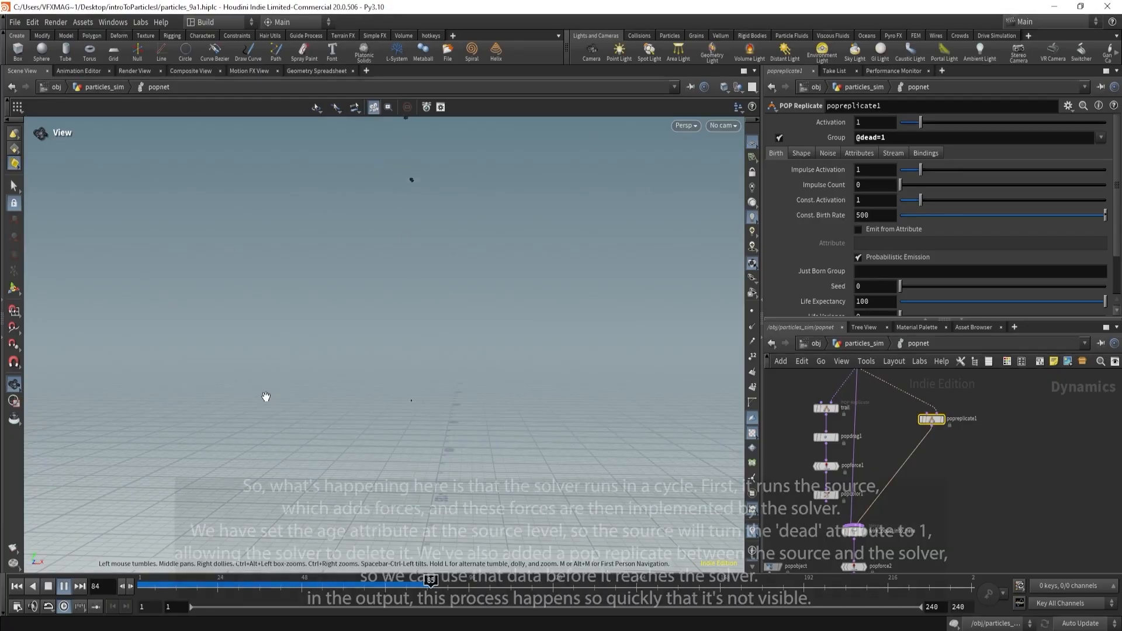
left_click(49, 586)
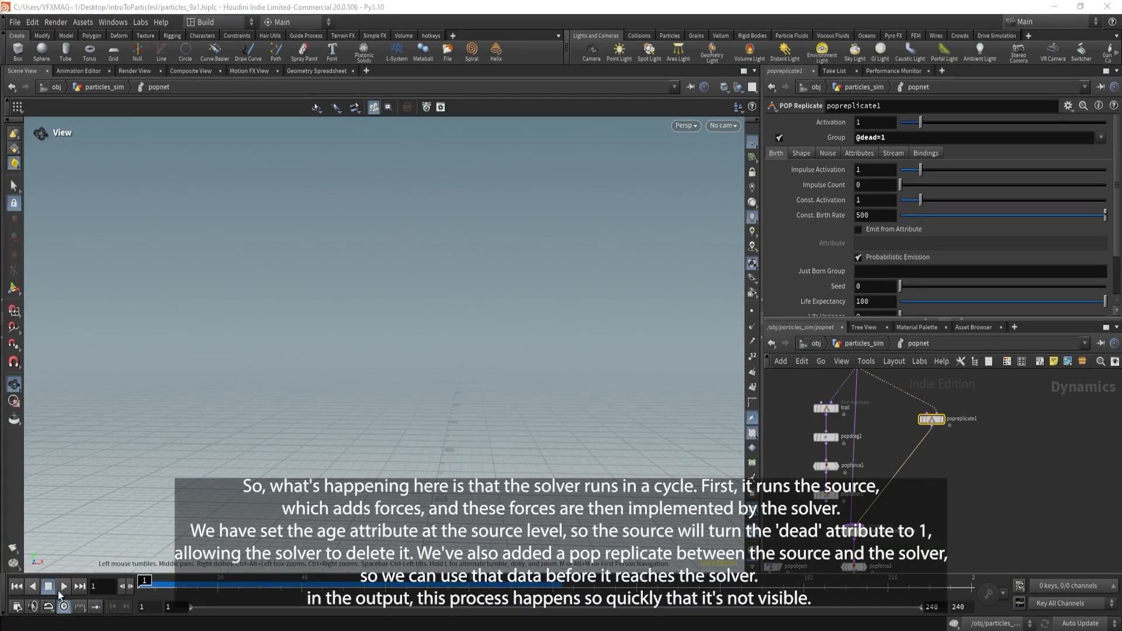
left_click(64, 586)
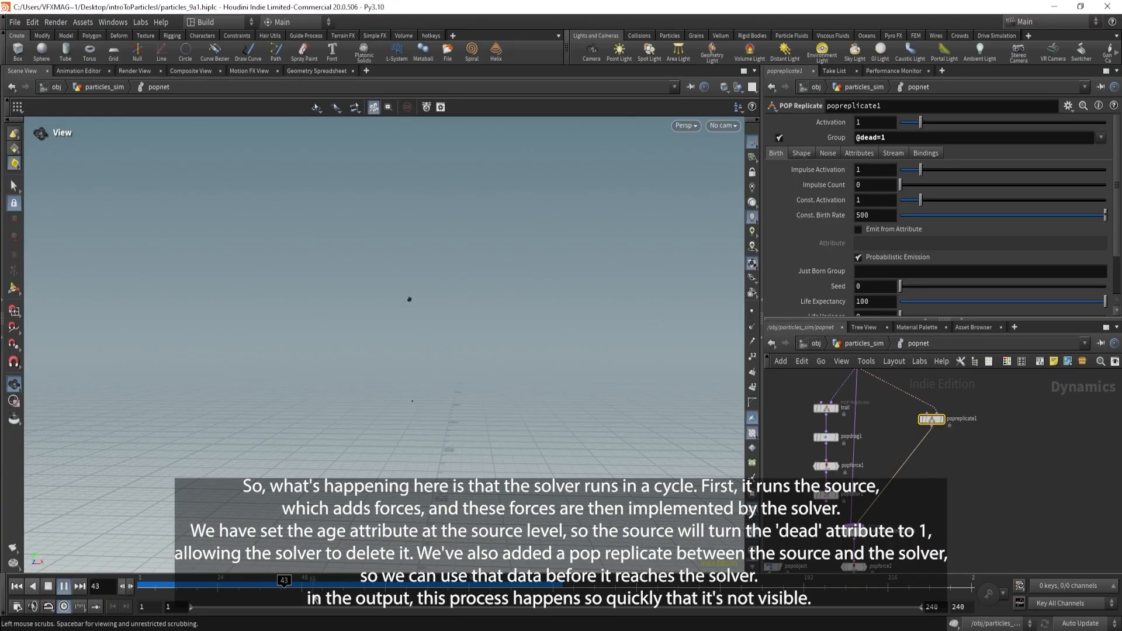
left_click(389, 582)
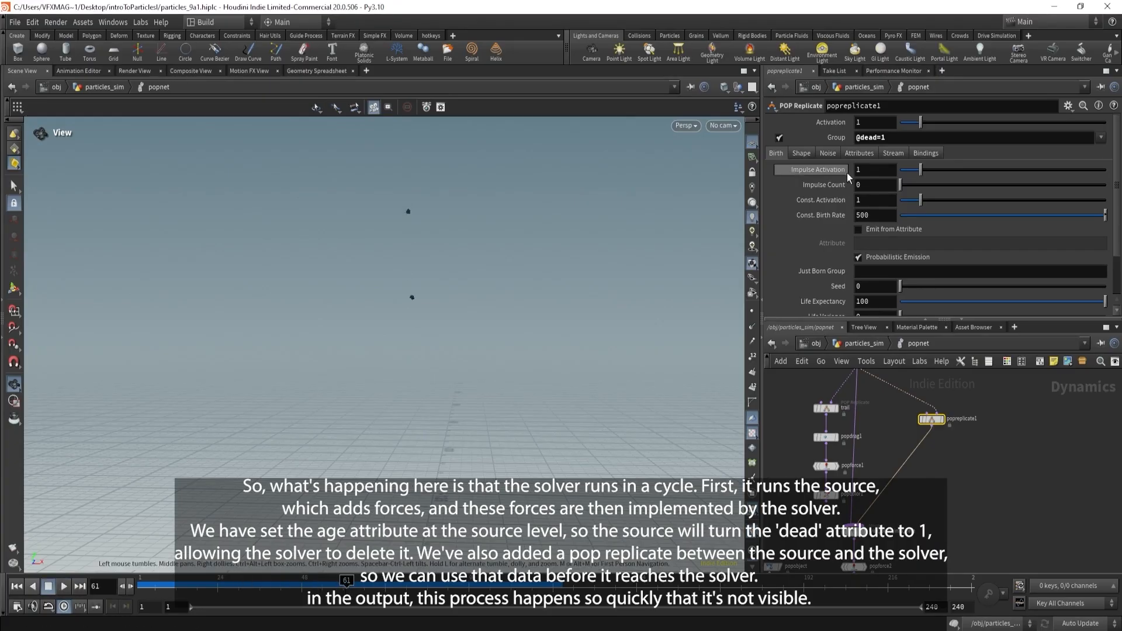
- Set popreplicate1's emission shape to Point and rewind the timeline to frame 1
left_click(801, 154)
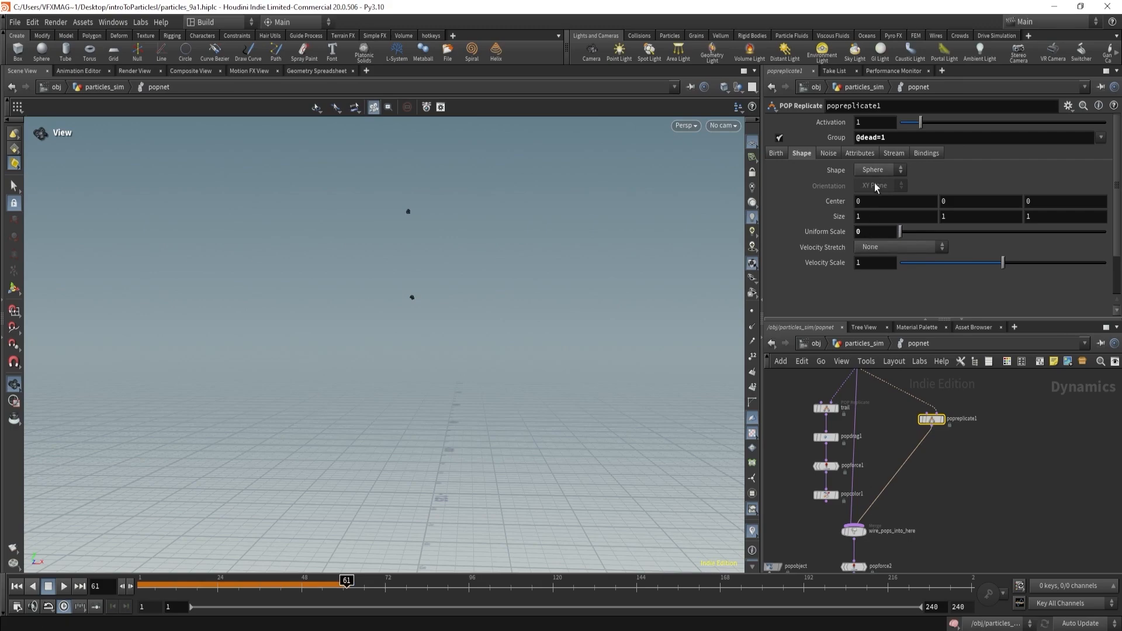
left_click(875, 170)
left_click(869, 267)
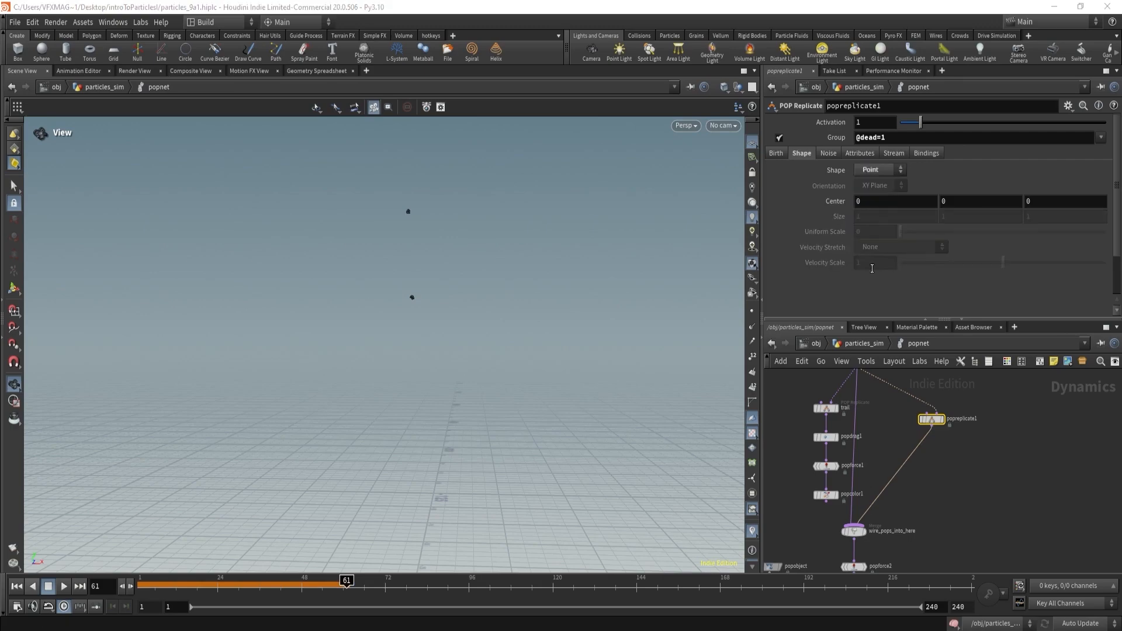
left_click(329, 580)
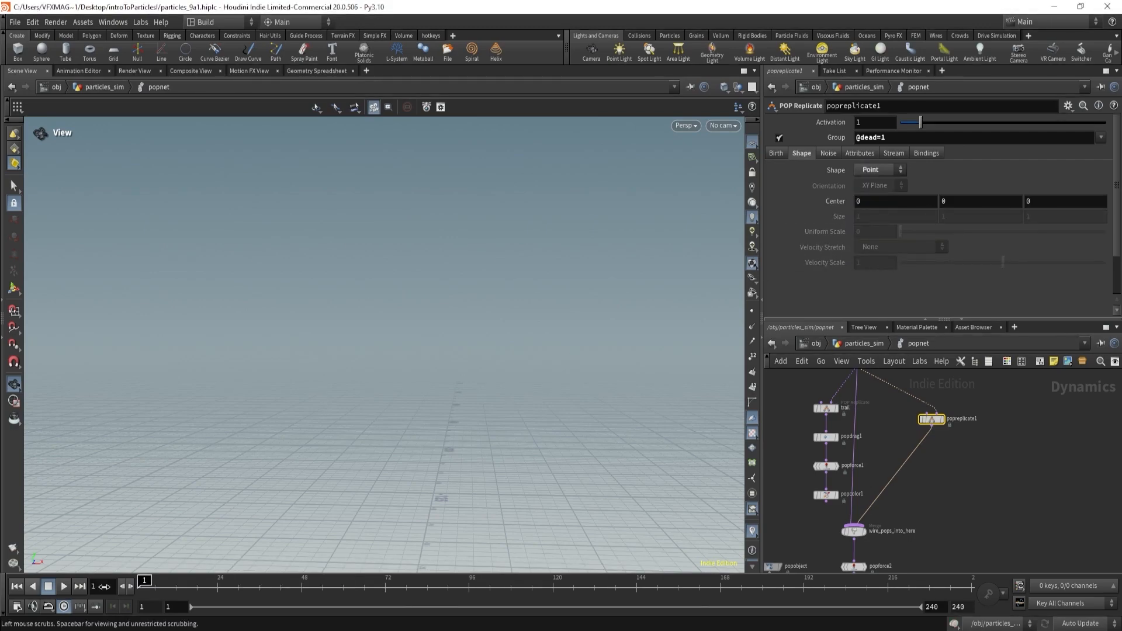
- Set popreplicate1's constant activation and constant birth rate to 0 and its impulse count to 100
left_click(776, 154)
left_click_drag(915, 217, 844, 204)
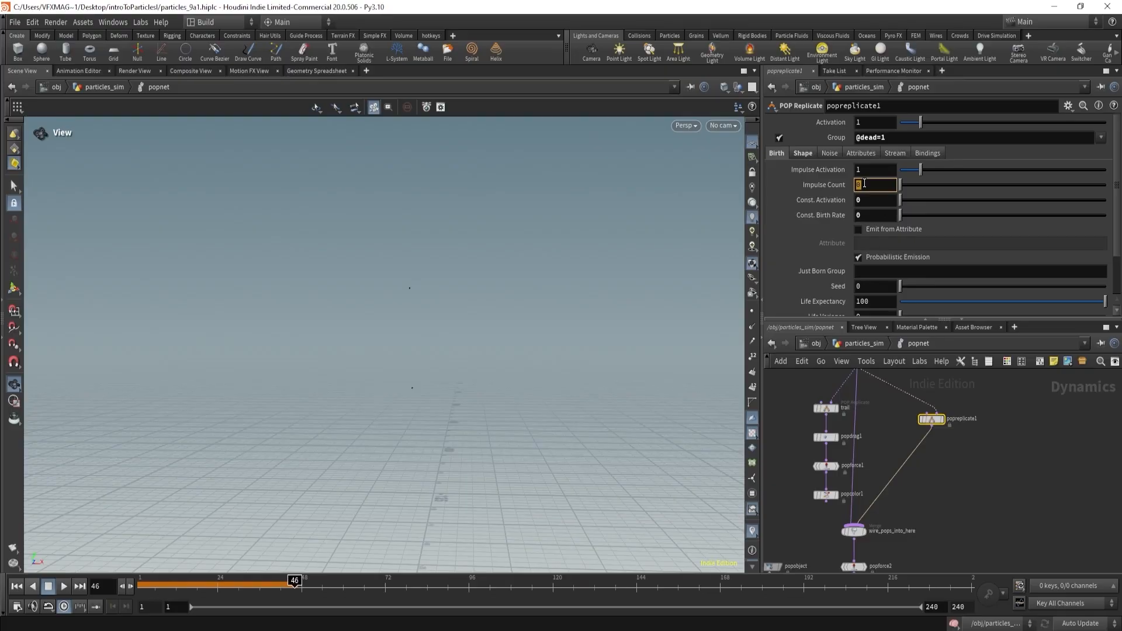
key("Return")
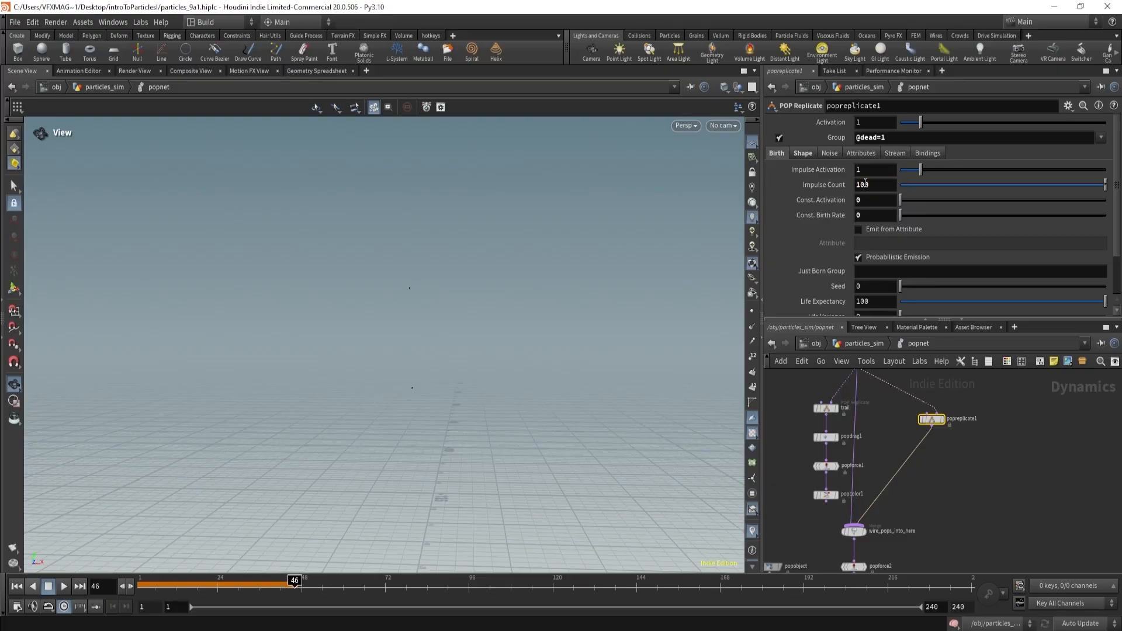
- Replay the simulation from the start and stop at frame 72 to check the impulse emission
left_click(141, 587)
left_click(64, 588)
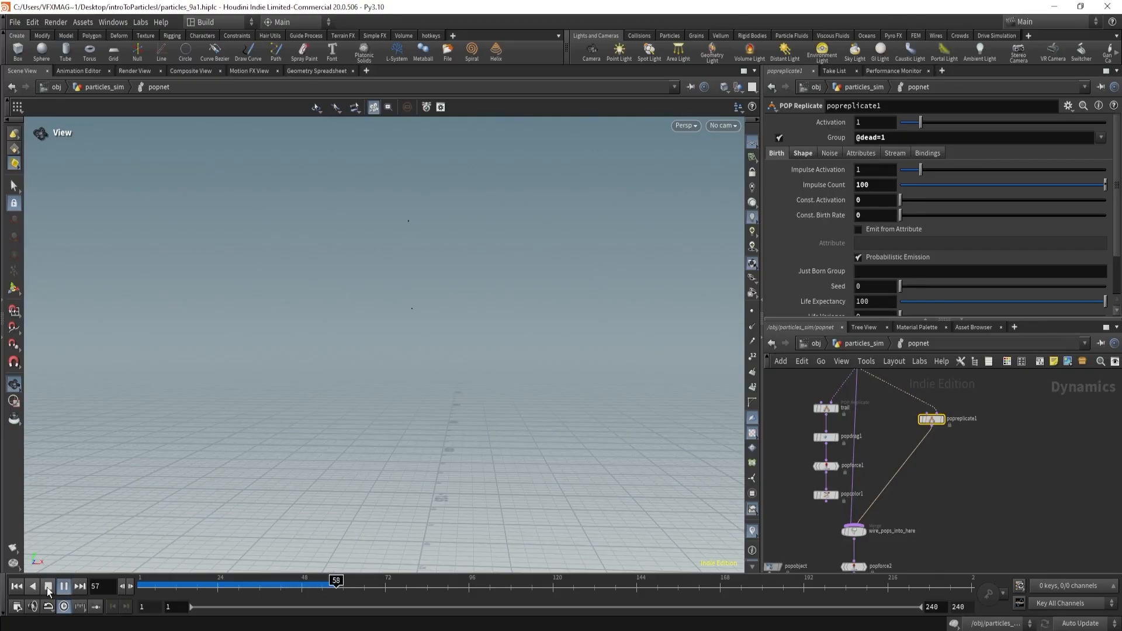
left_click(48, 589)
- Set popreplicate1's initial velocity to Add to inherited velocity, with a velocity variance of 23 on all three axes
left_click(856, 153)
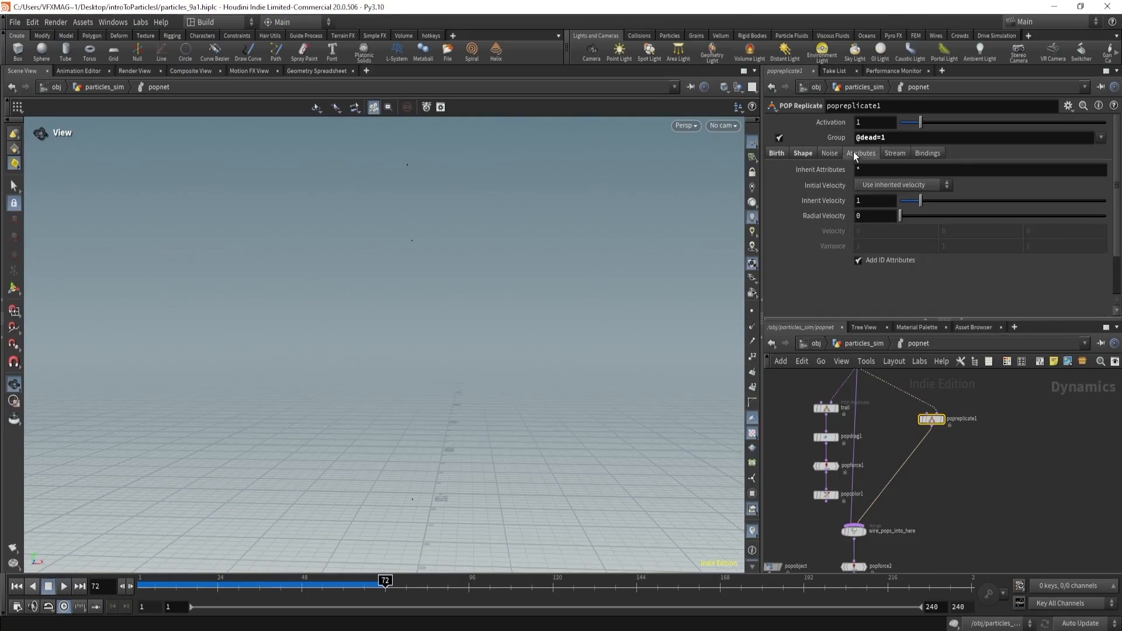
left_click(881, 185)
left_click(900, 209)
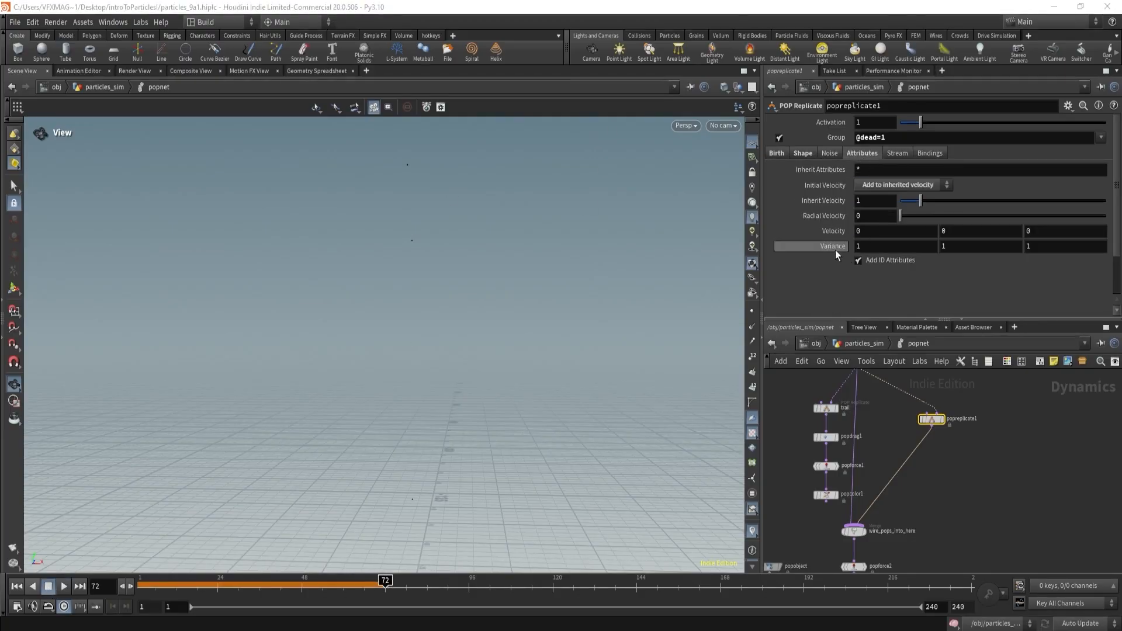
middle_click_drag(819, 247, 858, 233)
middle_click_drag(957, 231, 957, 231)
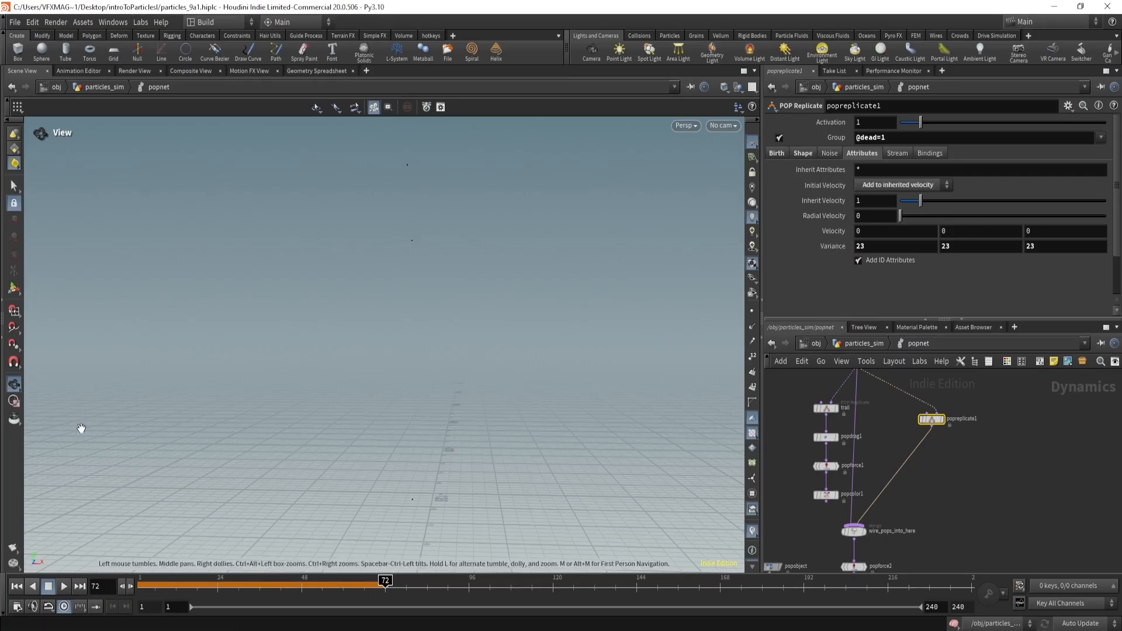
- Replay the simulation to check how the emitted particles spread, and go back to frame 38
left_click(49, 588)
left_click(62, 588)
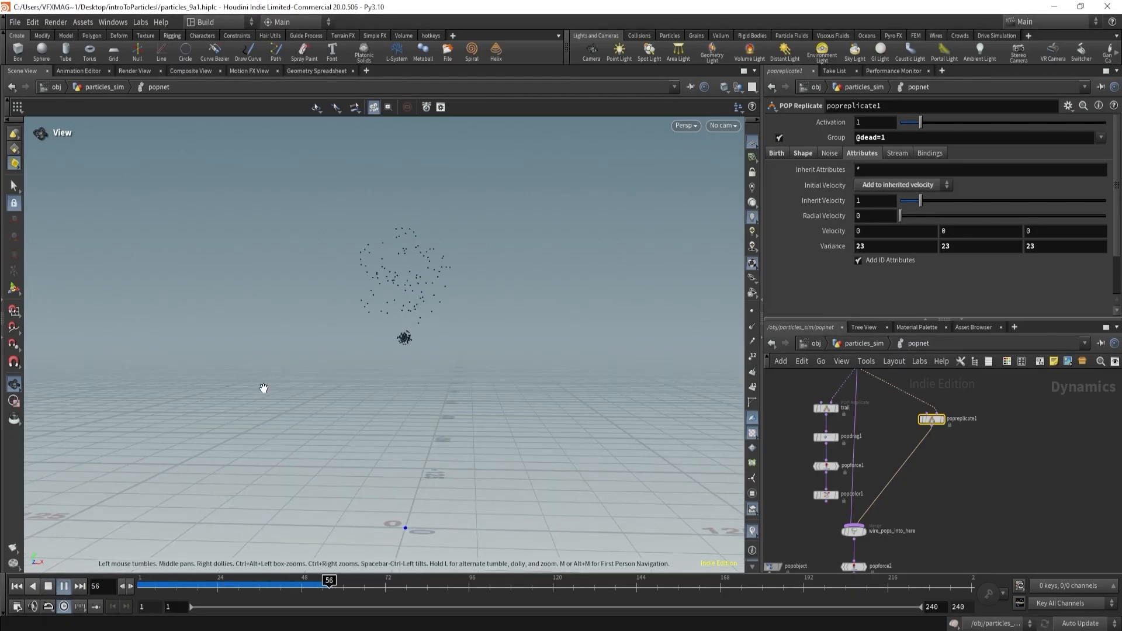
left_click_drag(338, 286, 215, 404)
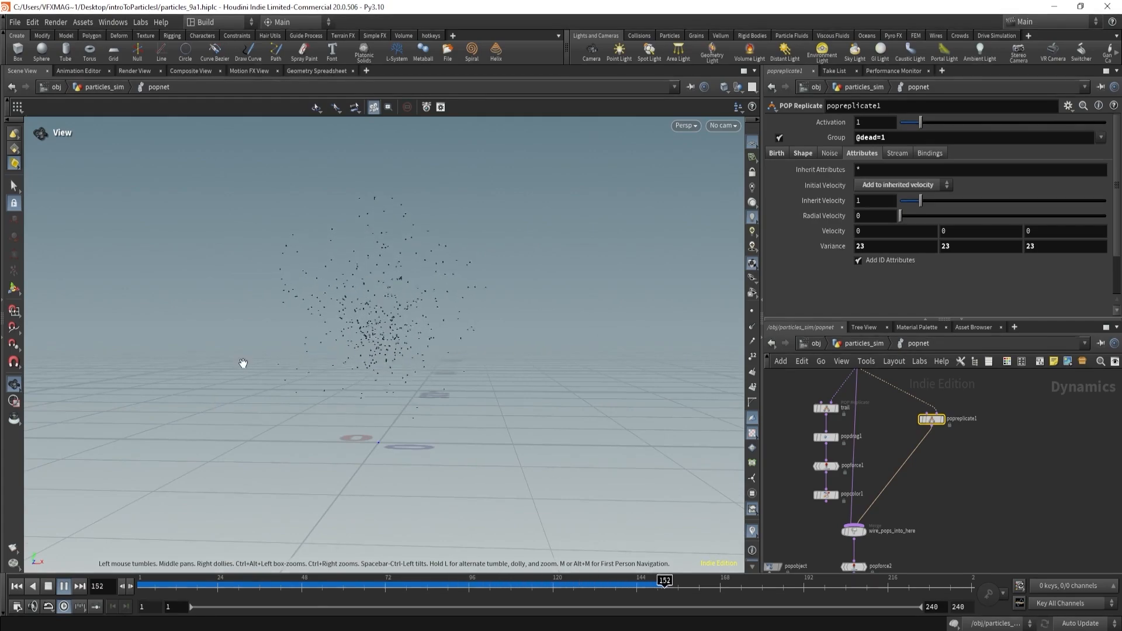
mouse_move(273, 580)
left_mouse_down()
mouse_move(210, 580)
mouse_move(297, 581)
mouse_move(266, 580)
left_mouse_up()
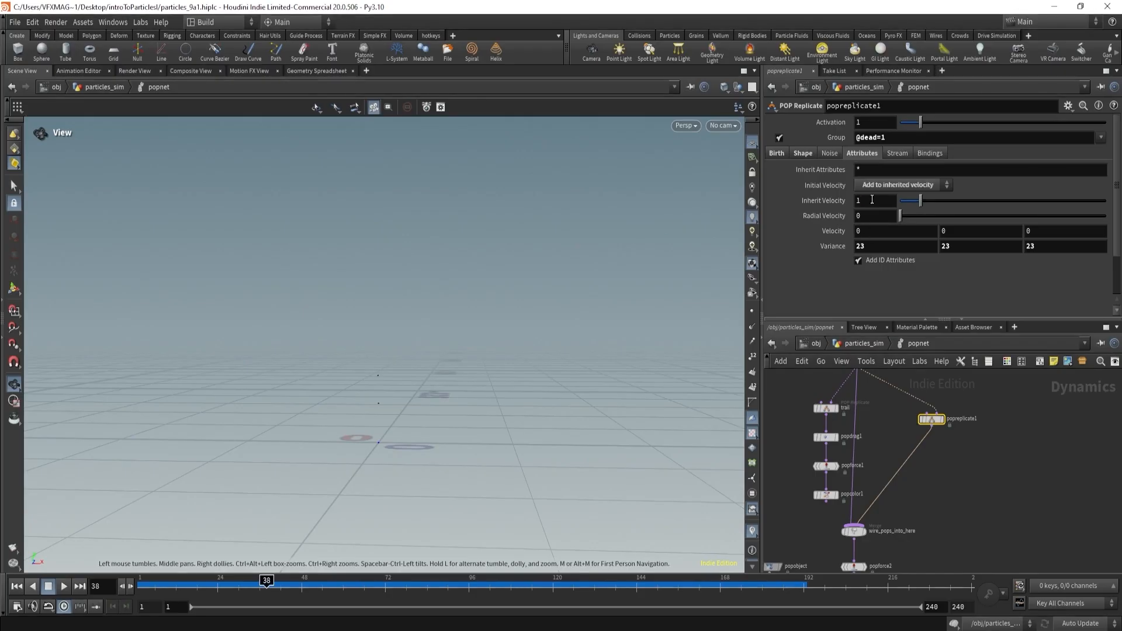
- Set popreplicate1's inherit velocity to .3 and replay the simulation from the start, returning to frame 29
key("Return")
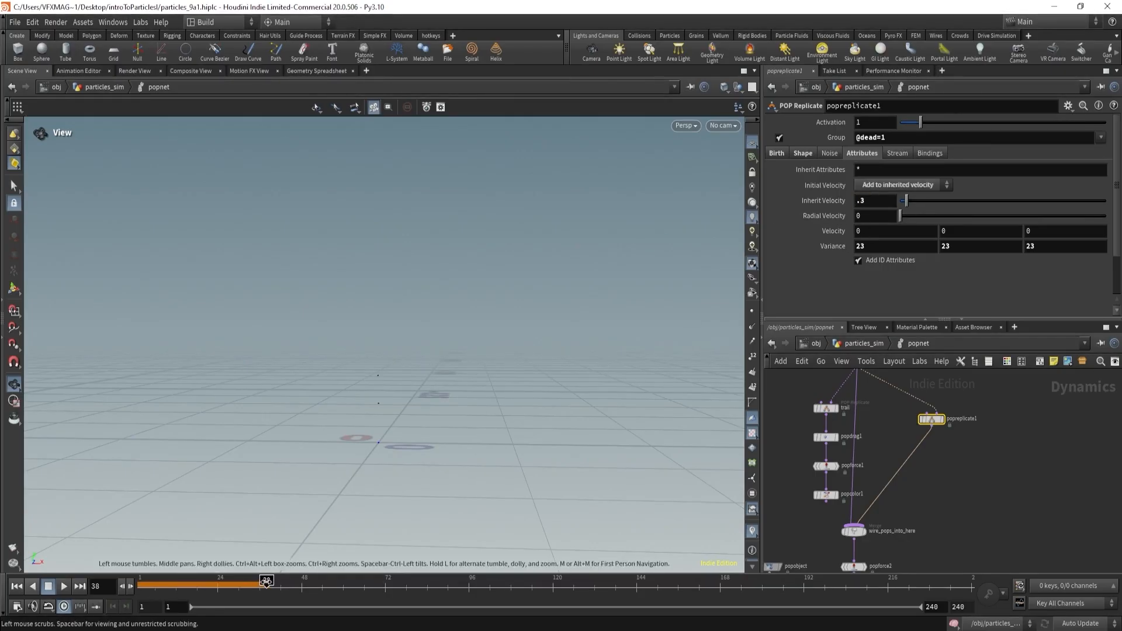
left_click(16, 586)
left_click(64, 586)
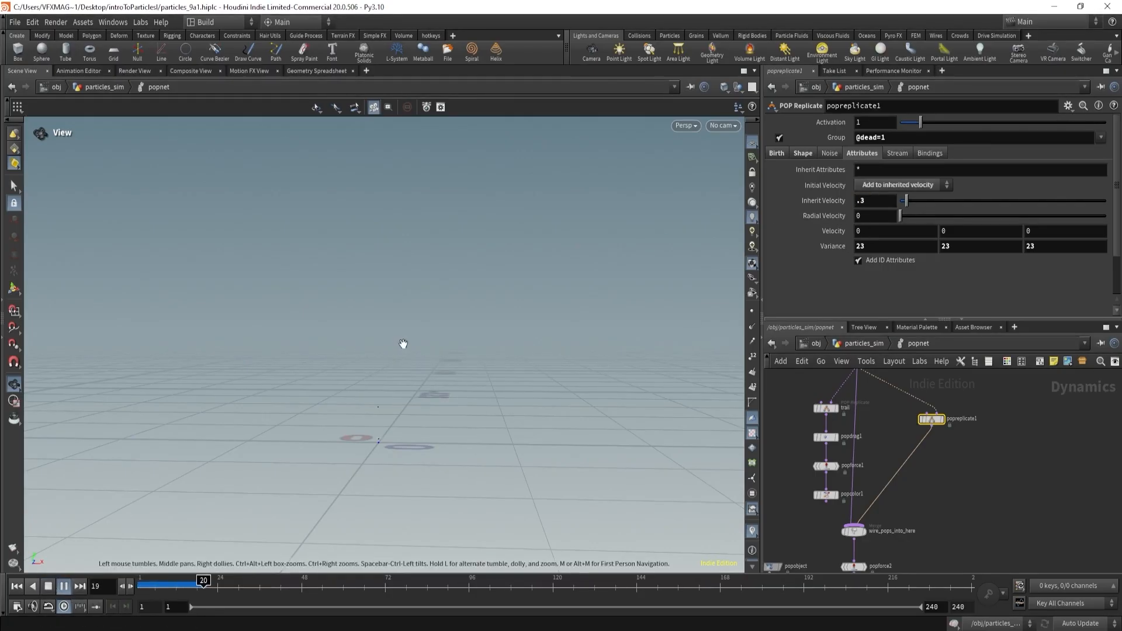
left_click_drag(401, 343, 480, 370)
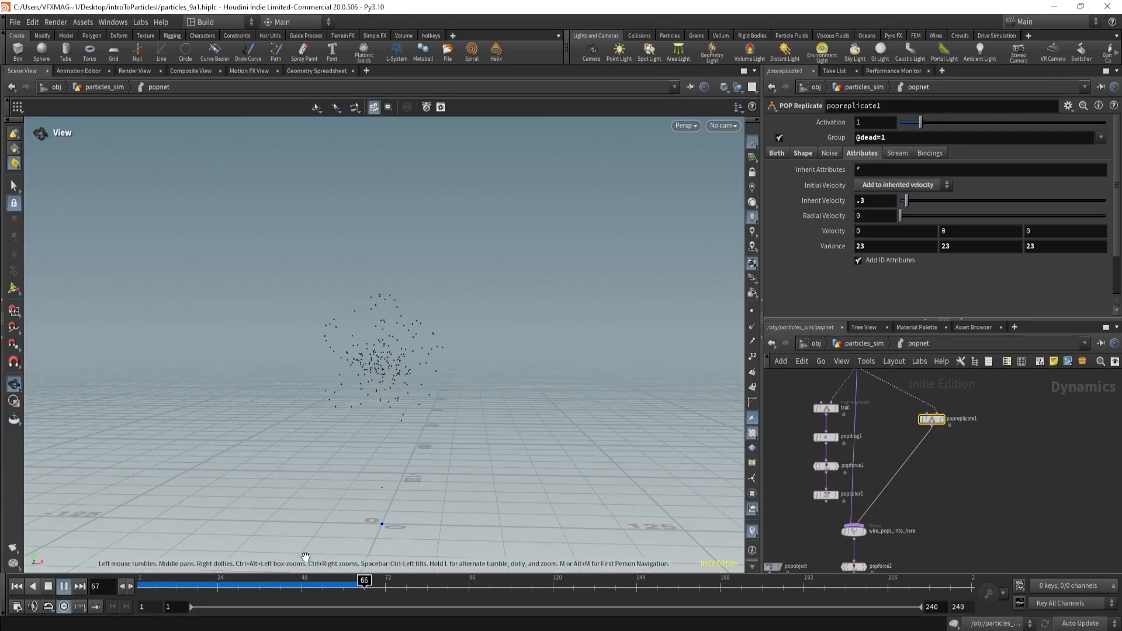
left_click_drag(301, 586, 235, 584)
- Set popreplicate1's velocity variance to 19 on all three axes and replay the simulation, returning to frame 49
middle_click_drag(819, 246, 787, 231)
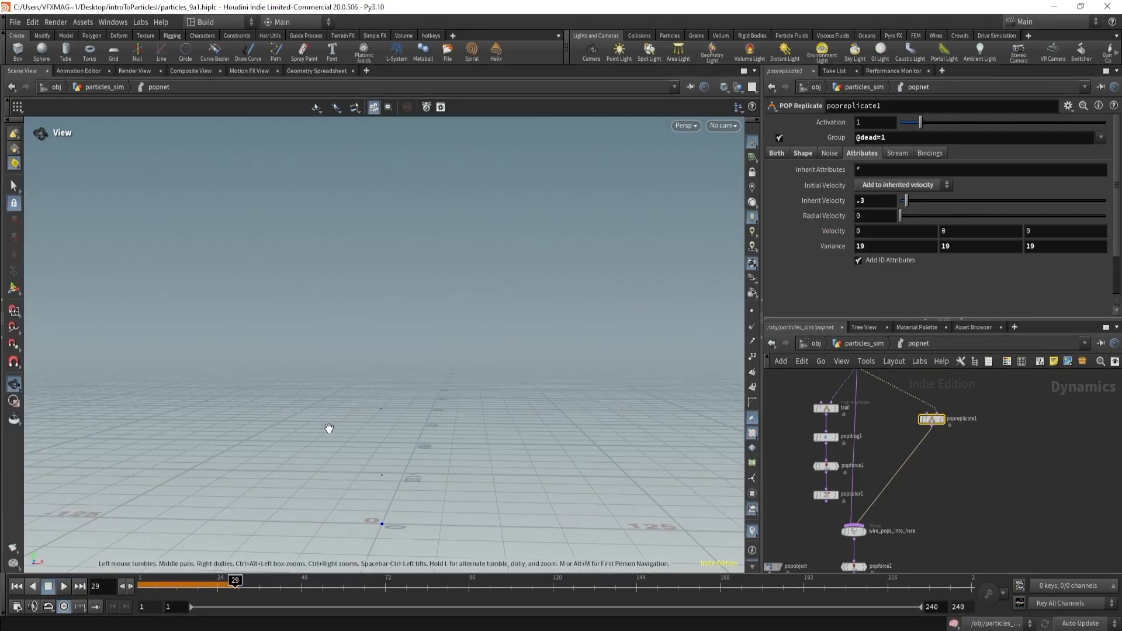
left_click_drag(180, 586, 102, 586)
left_click(61, 587)
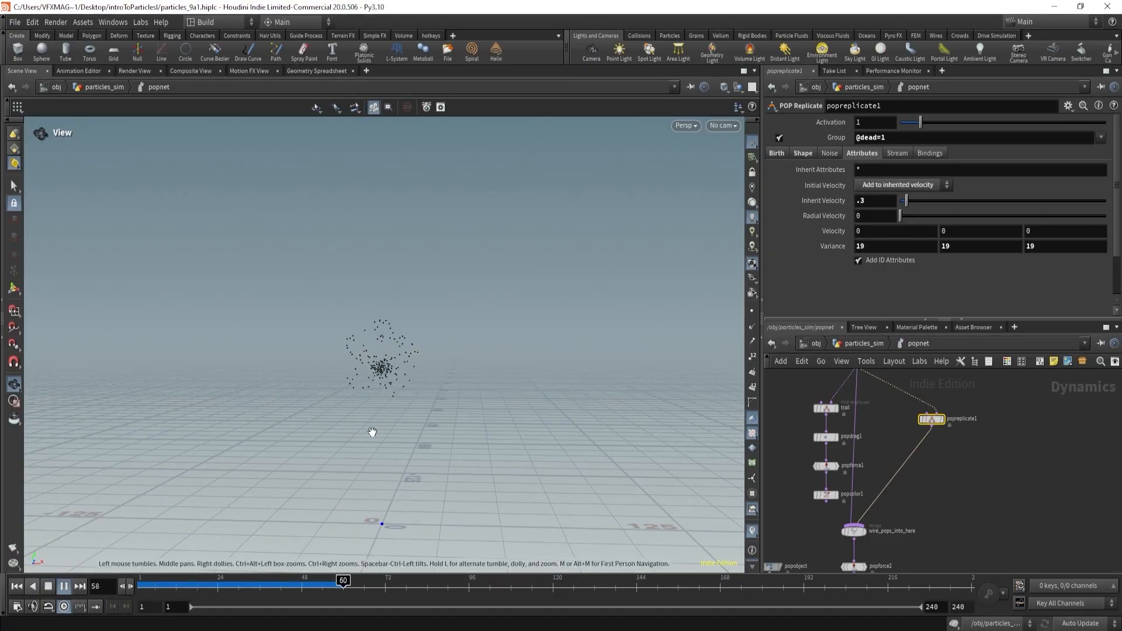
left_click(306, 588)
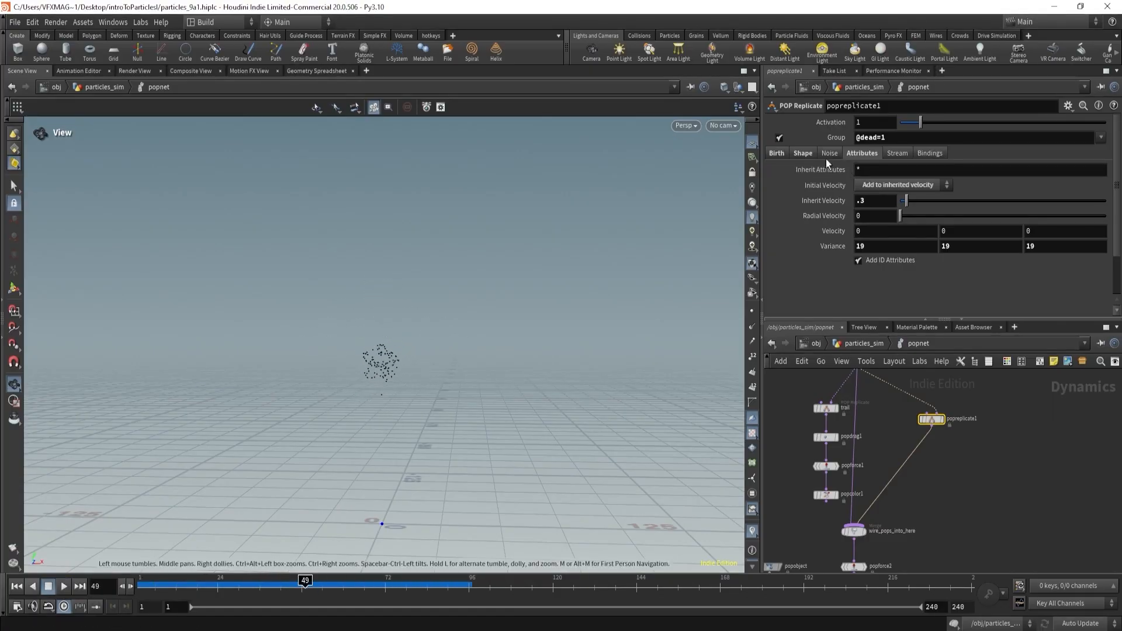
- Set popreplicate1's life expectancy to 1 and replay the simulation from frame 1, stopping at frame 115
left_click(778, 154)
scroll(813, 201, "down", 1)
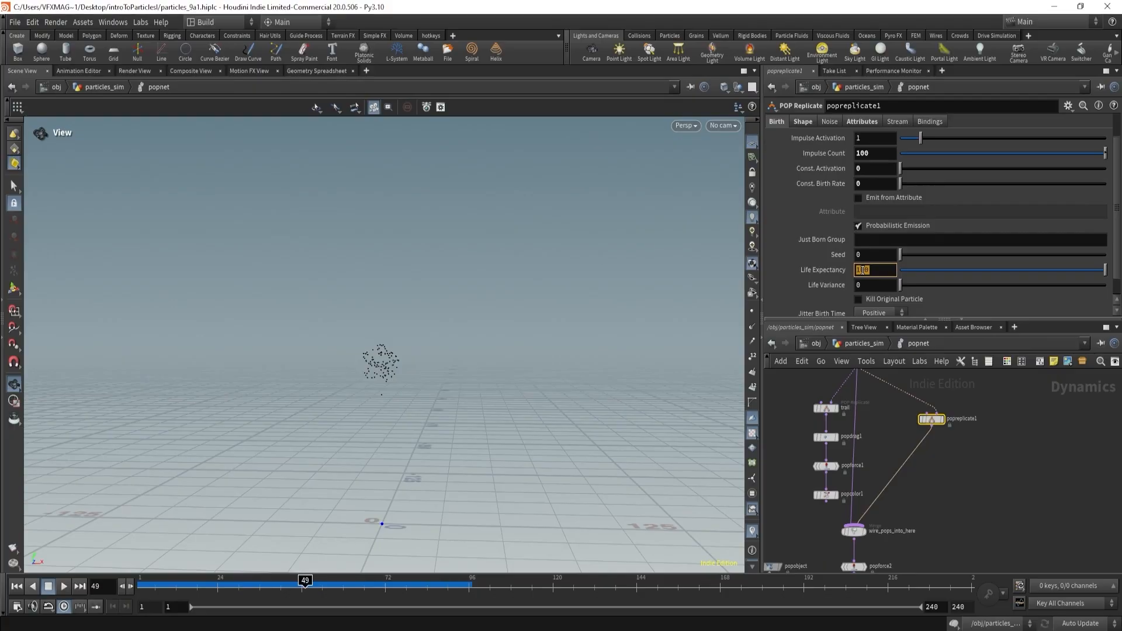
key("Return")
left_click(142, 589)
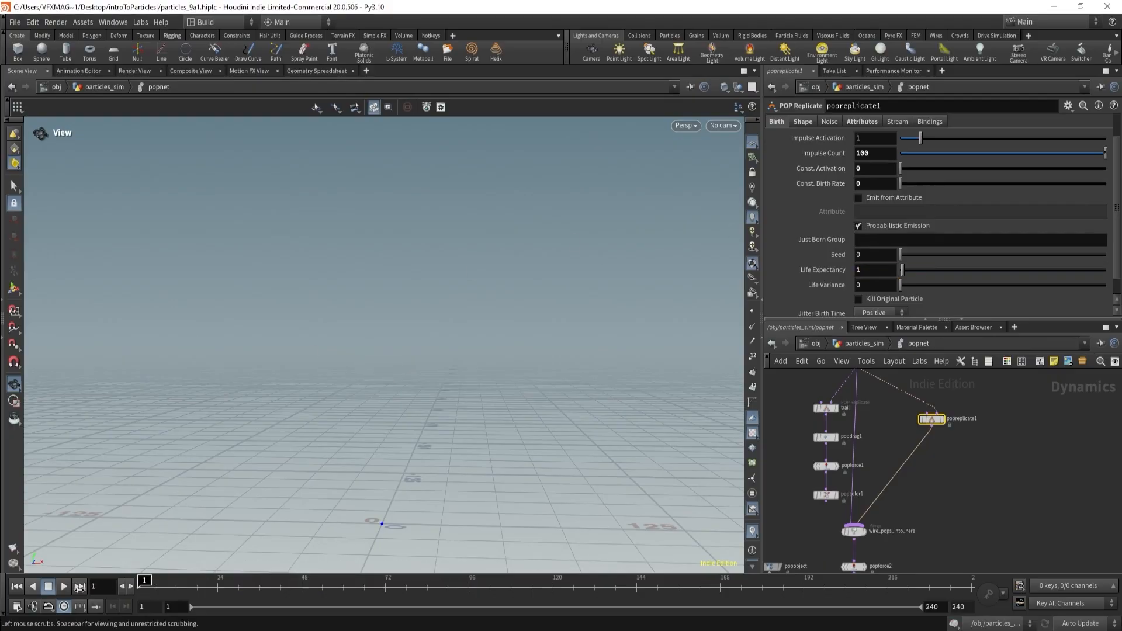
left_click(65, 588)
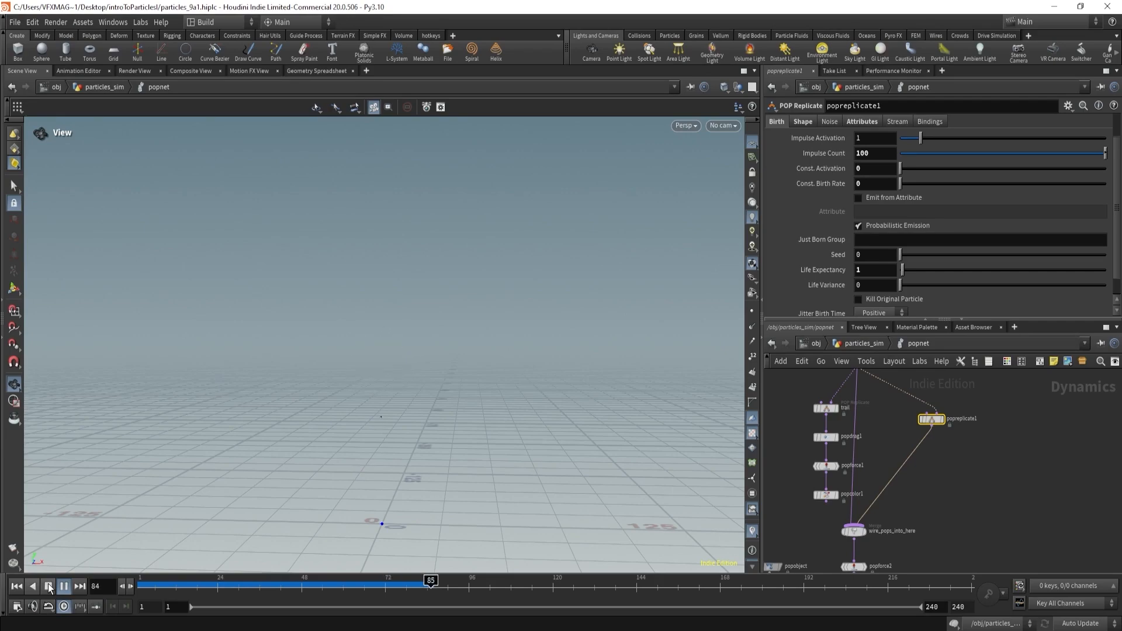
left_click(49, 587)
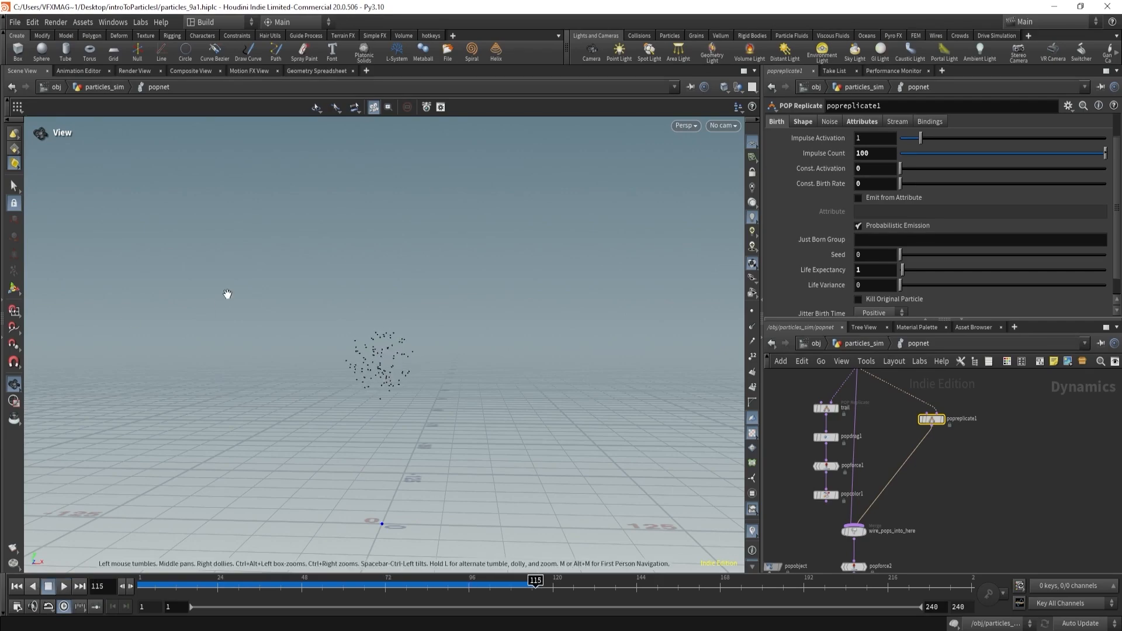
- Set source_first_input's life variance to half its life expectancy with the channel reference ch("life")*.5
middle_click_drag(856, 472, 883, 502)
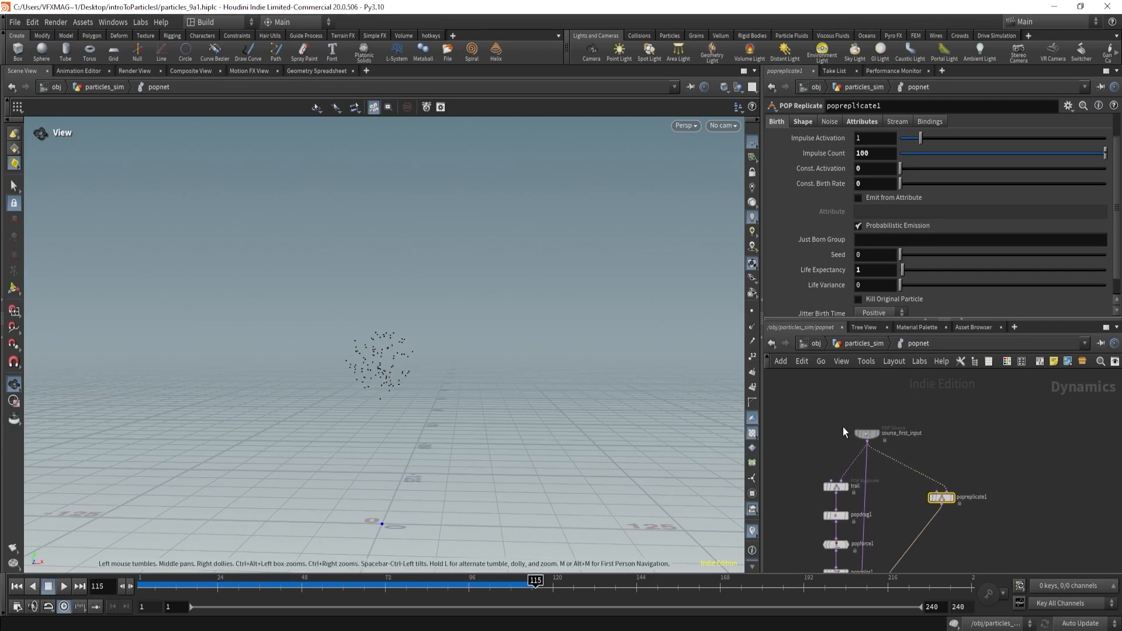
left_click(866, 433)
right_click(823, 295)
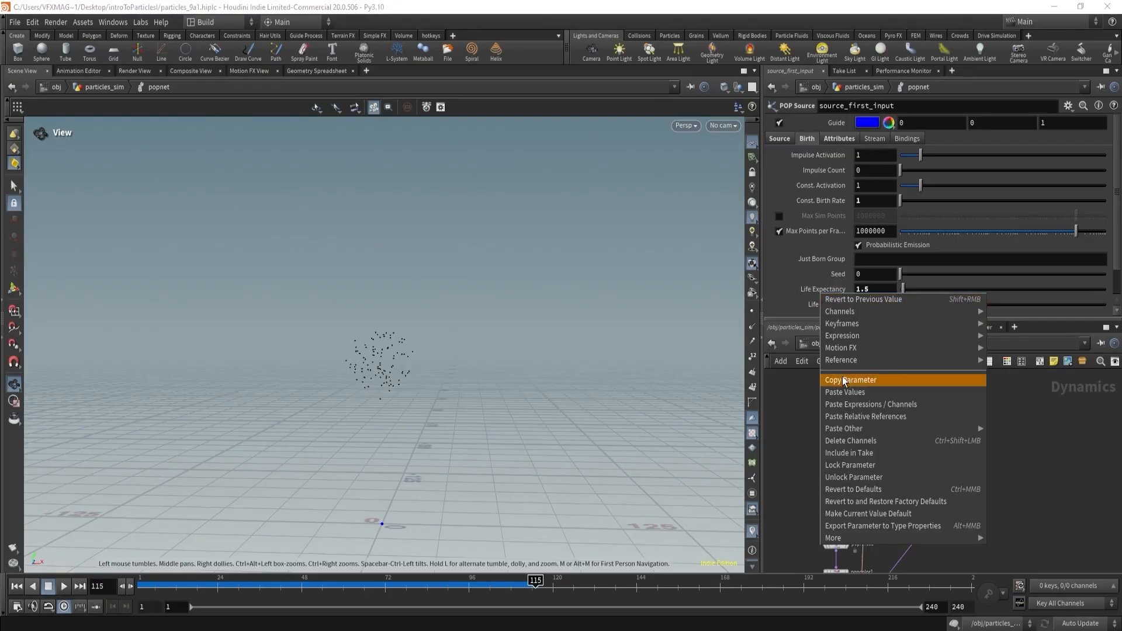
left_click(864, 378)
right_click(839, 309)
left_click(865, 428)
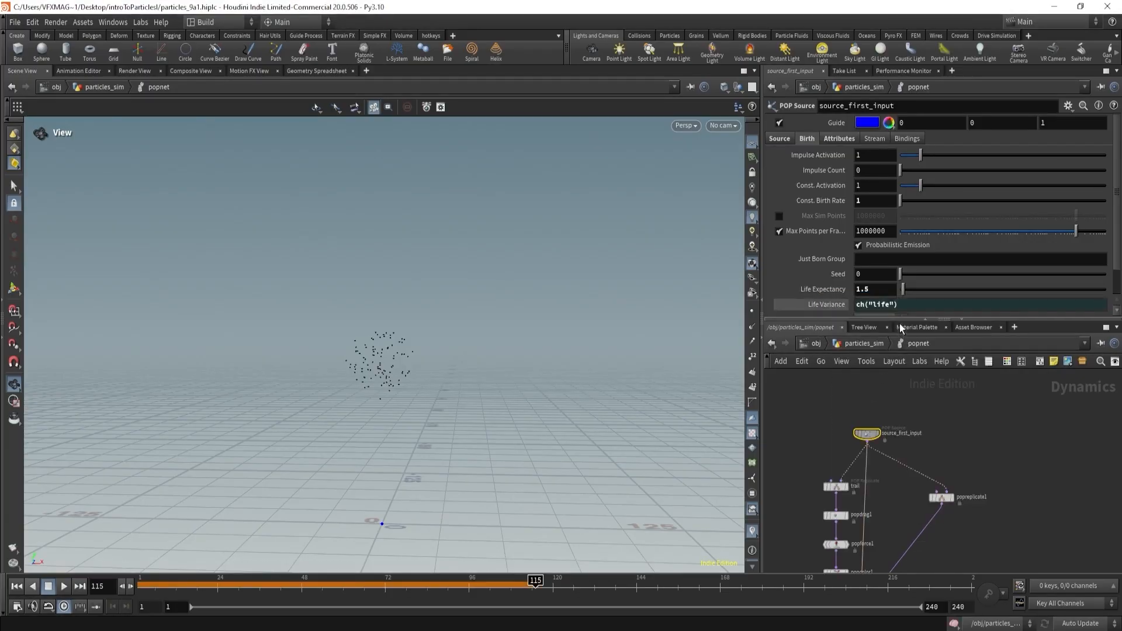
type("*.5")
key("Return")
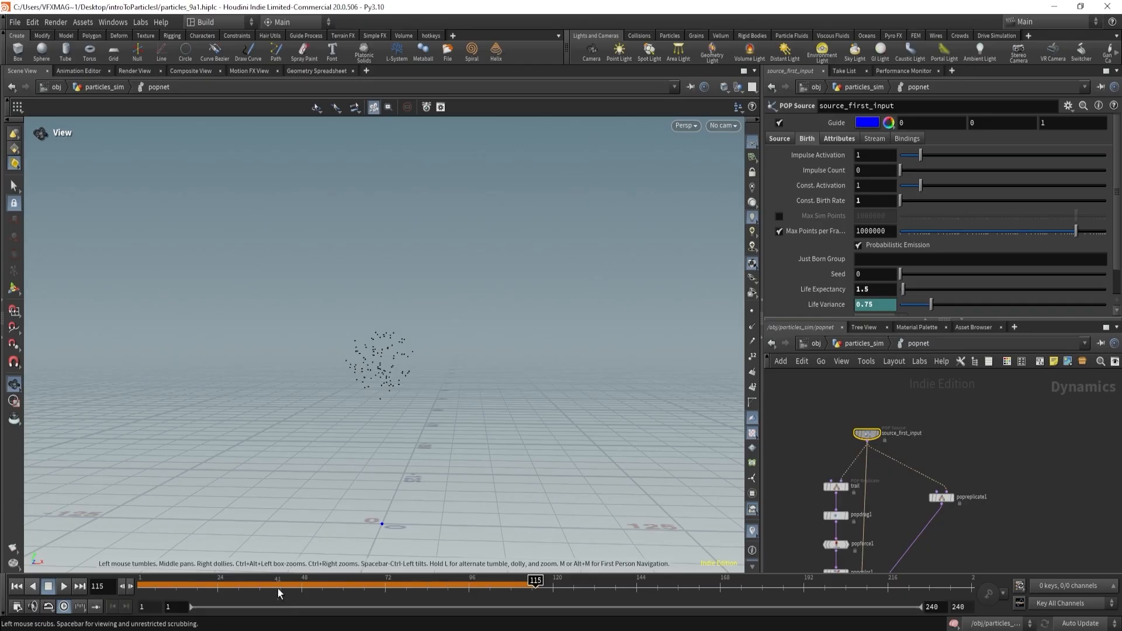
- Replay the simulation from frame 1 and stop at frame 200 to check the varied rocket lifetimes
left_click_drag(276, 588, 117, 585)
left_click(63, 588)
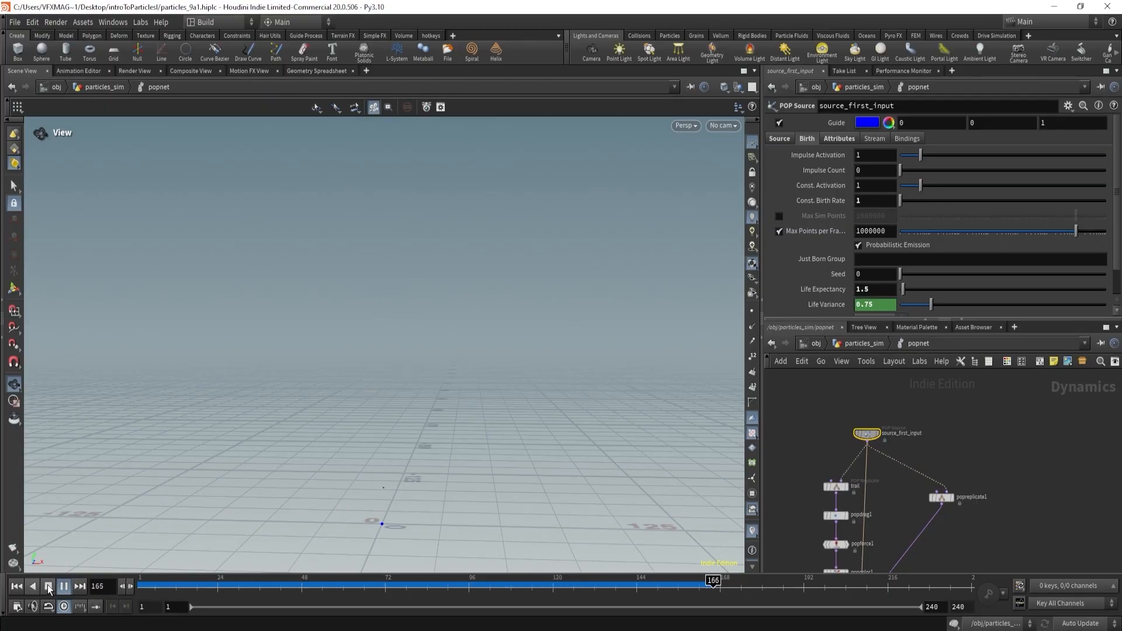
left_click(49, 587)
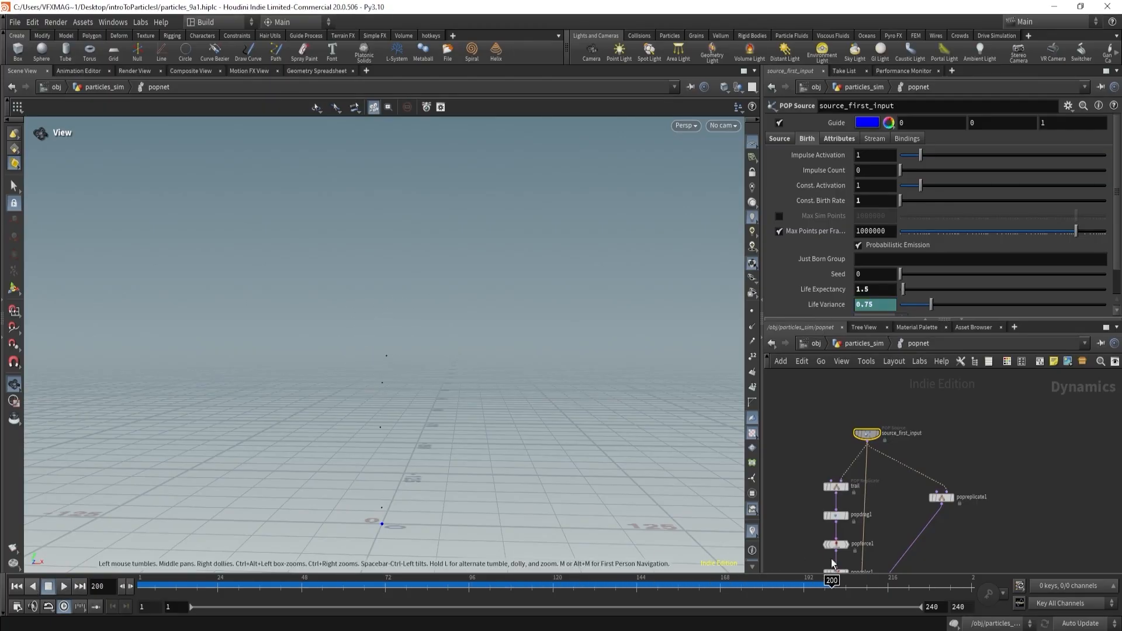
- Set the life variance of popreplicate1 to 1
left_click_drag(902, 509, 993, 474)
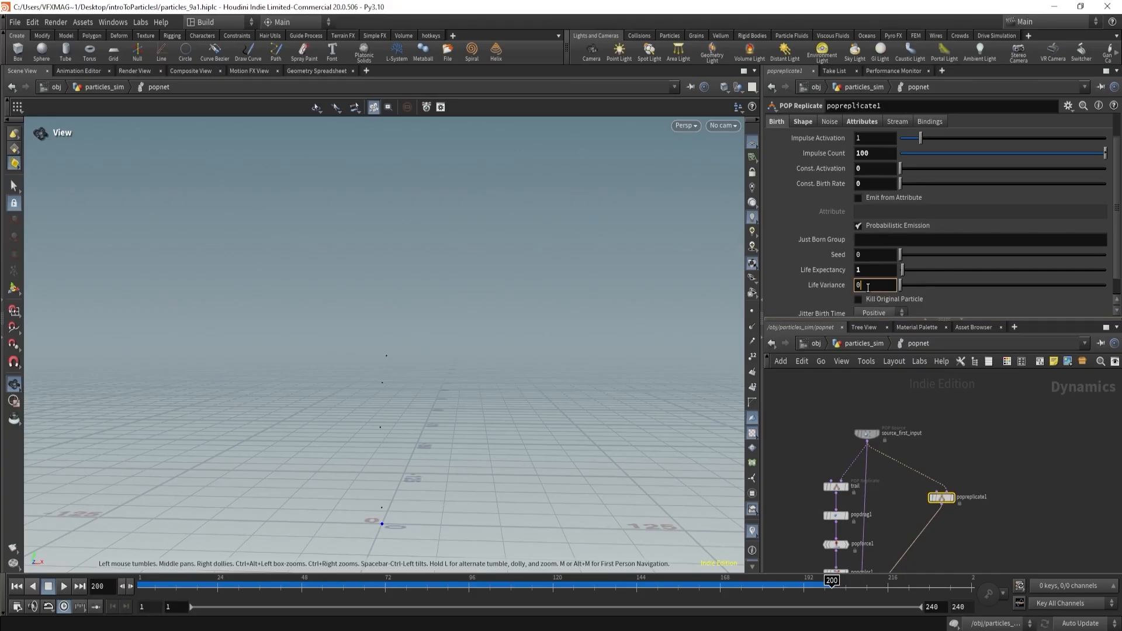
type("1")
key("Return")
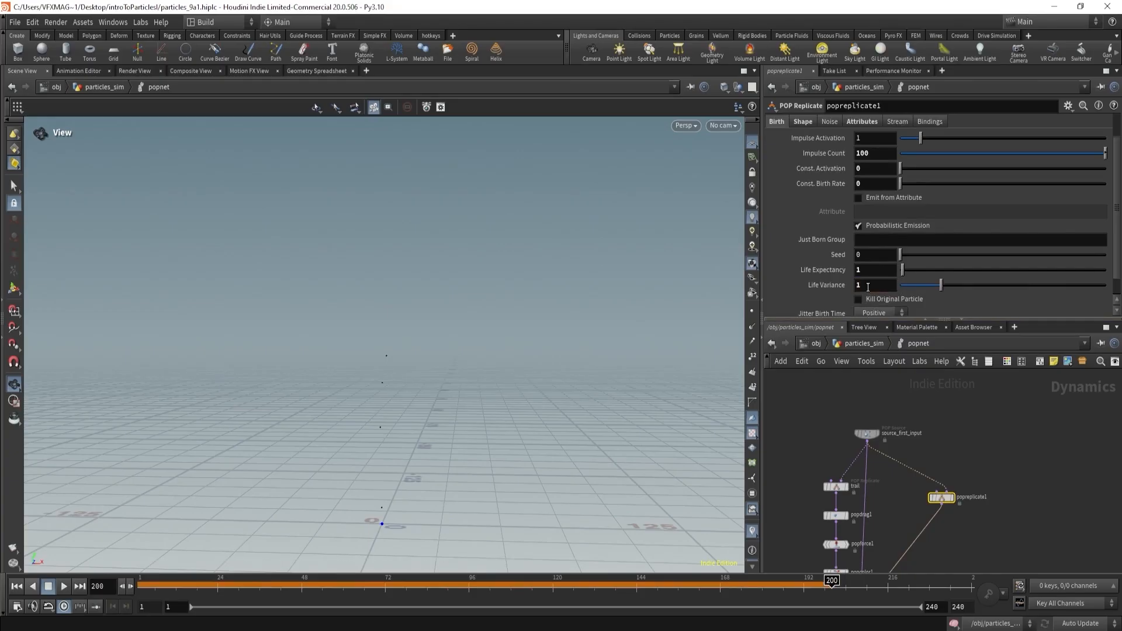
- Replay the simulation from frame 1 and stop at frame 175 to check the varied burst particle lifetimes
left_click(131, 585)
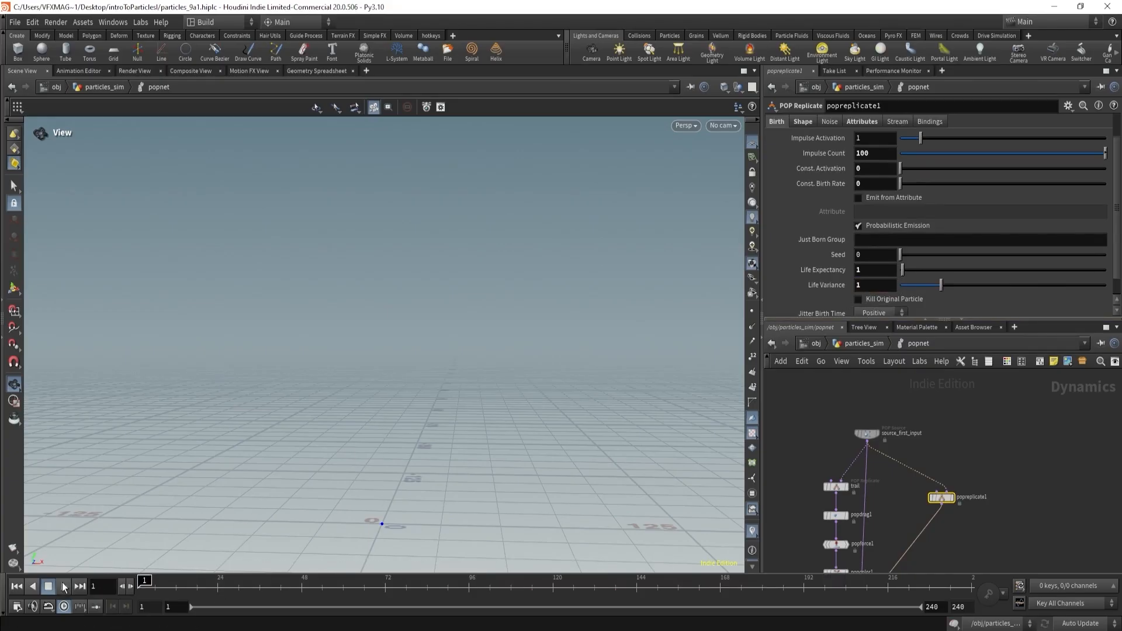
left_click(65, 586)
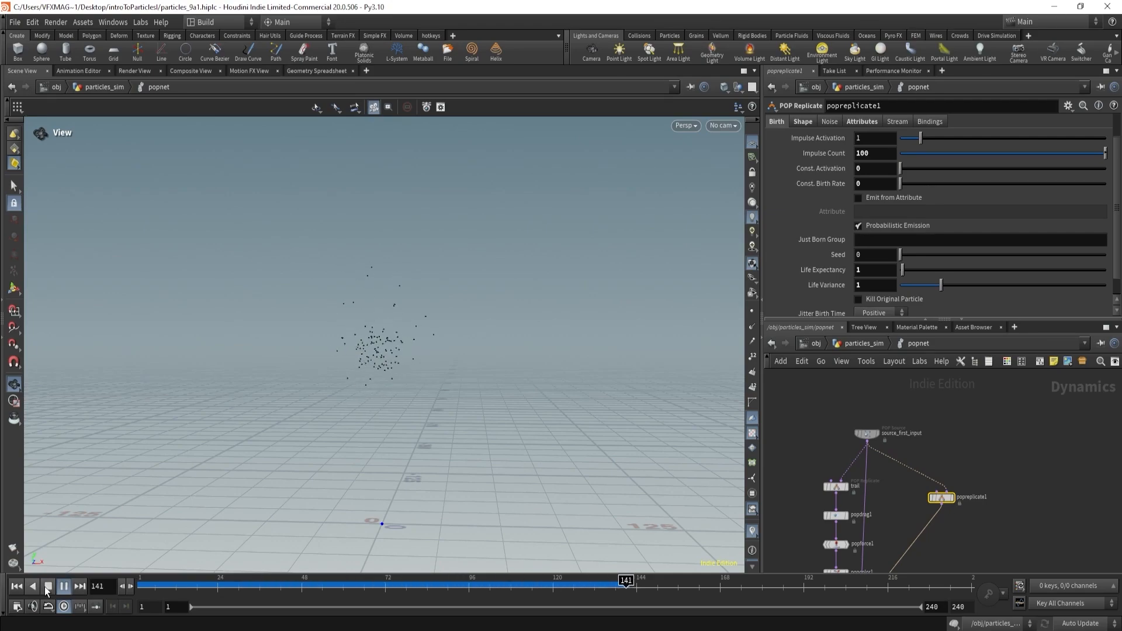
left_click(47, 586)
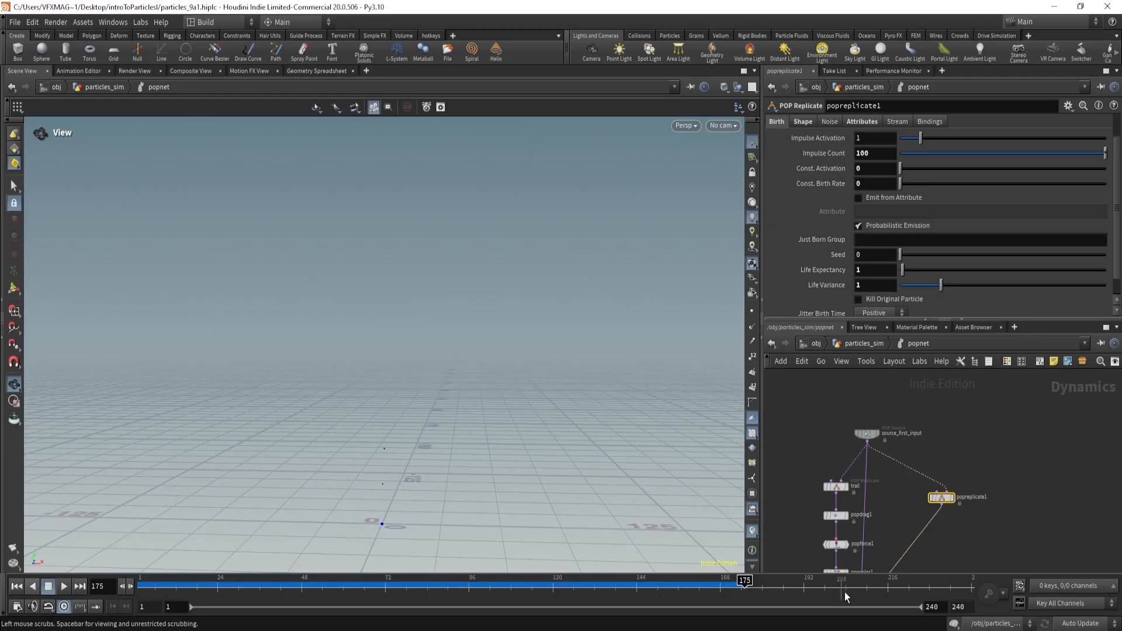
scroll(828, 517, "up", 1)
left_click(840, 516)
left_click_drag(840, 516, 953, 531, "alt")
key("ctrl+z")
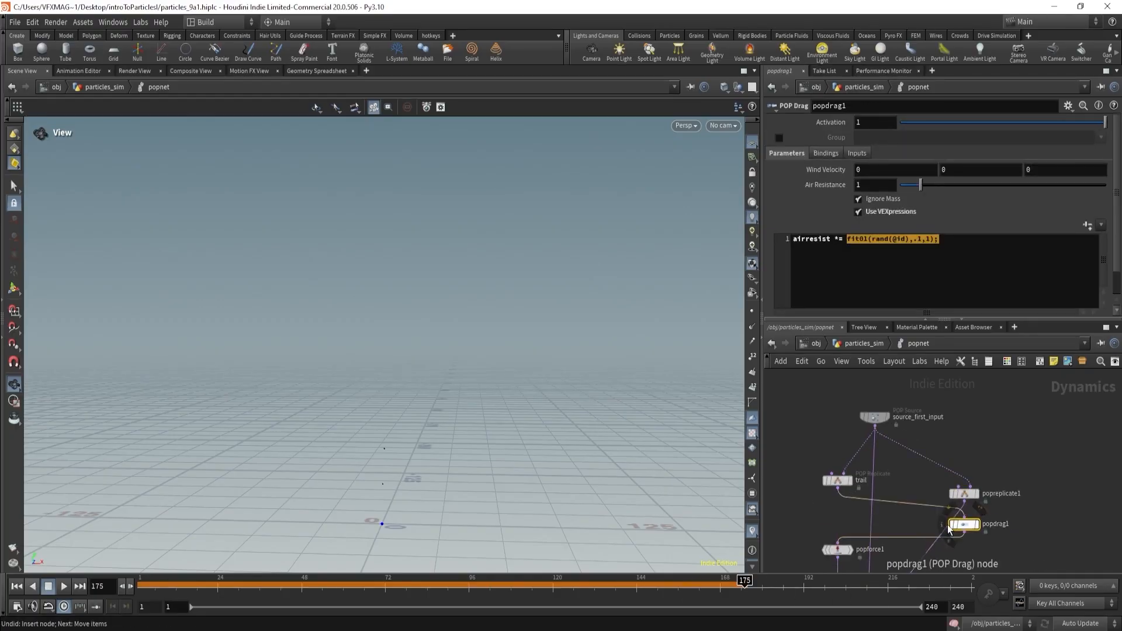
key("ctrl+z")
- Insert a copy of popdrag1 directly below popreplicate1 and replay the simulation from the start, stopping at frame 55
left_click_drag(840, 518, 967, 527, "alt")
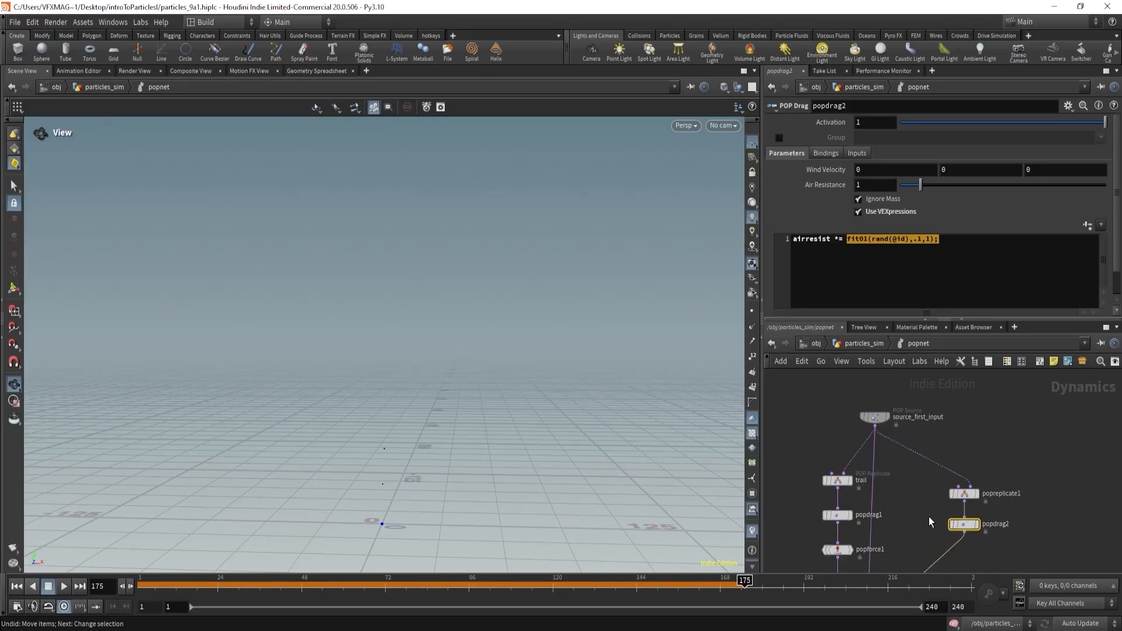
left_click(17, 588)
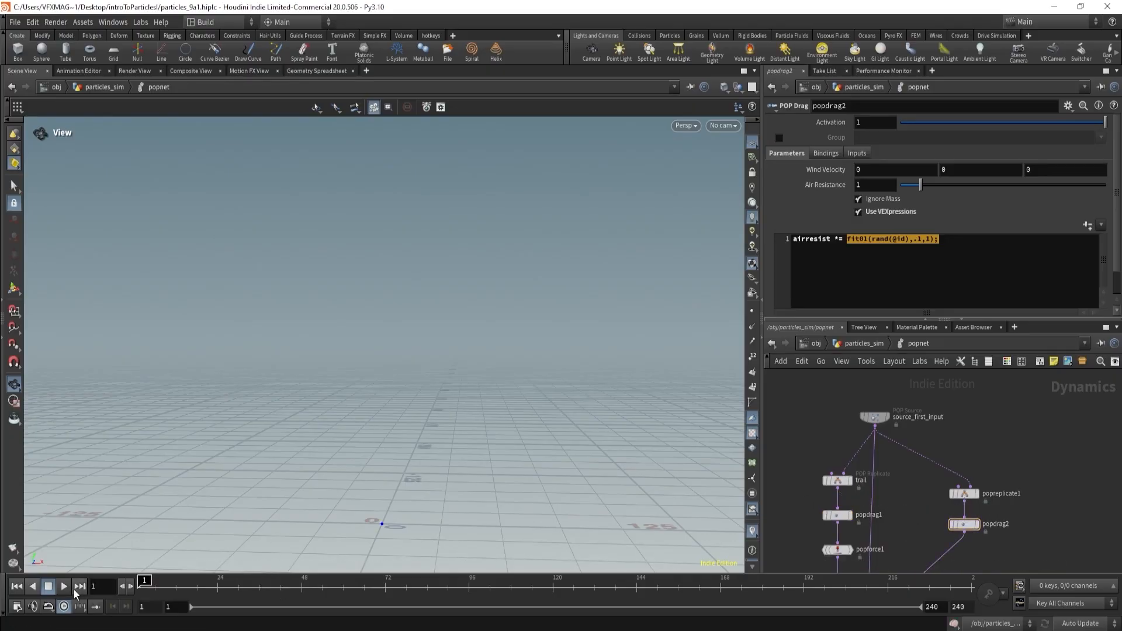
left_click(65, 588)
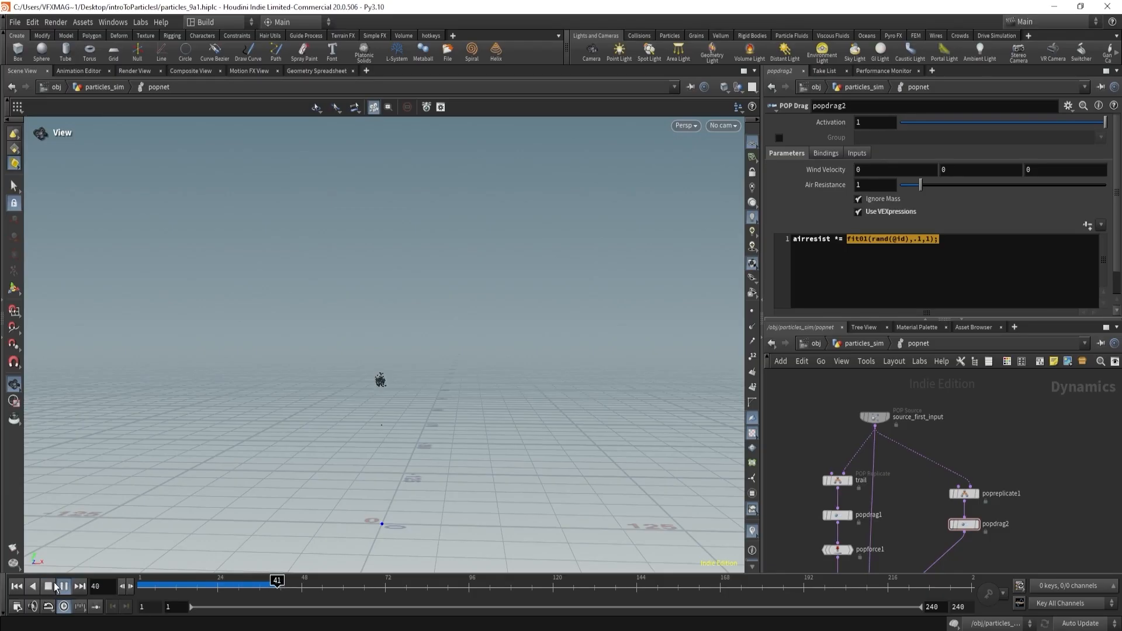
left_click(54, 585)
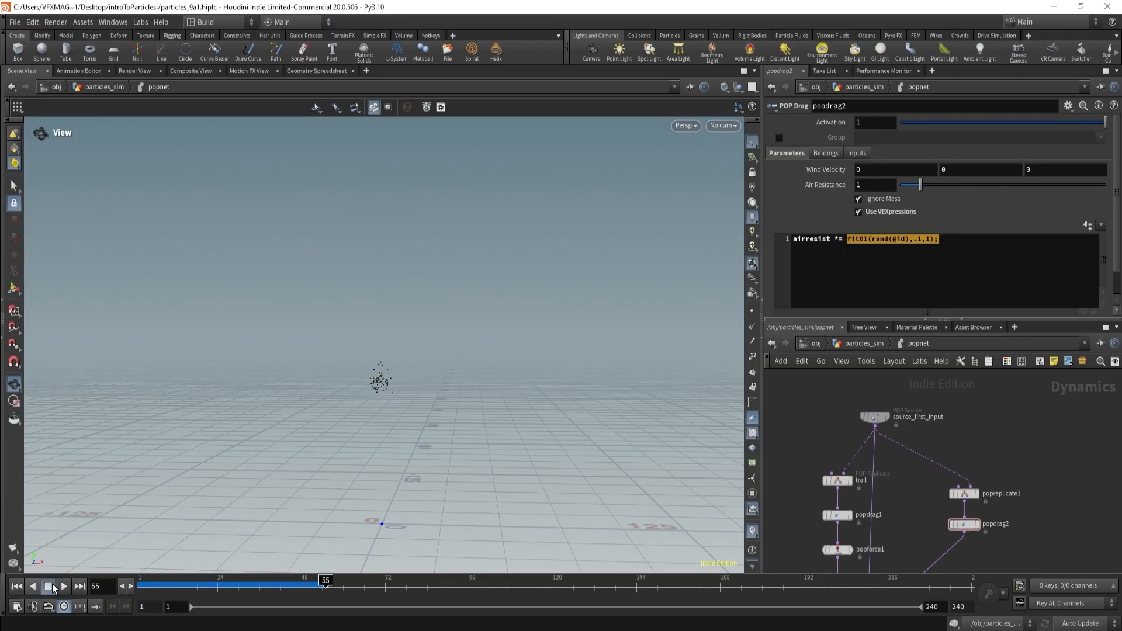
- Set popdrag2's air resistance to .5 and replay the simulation from the start, returning to frame 40
left_click(879, 183)
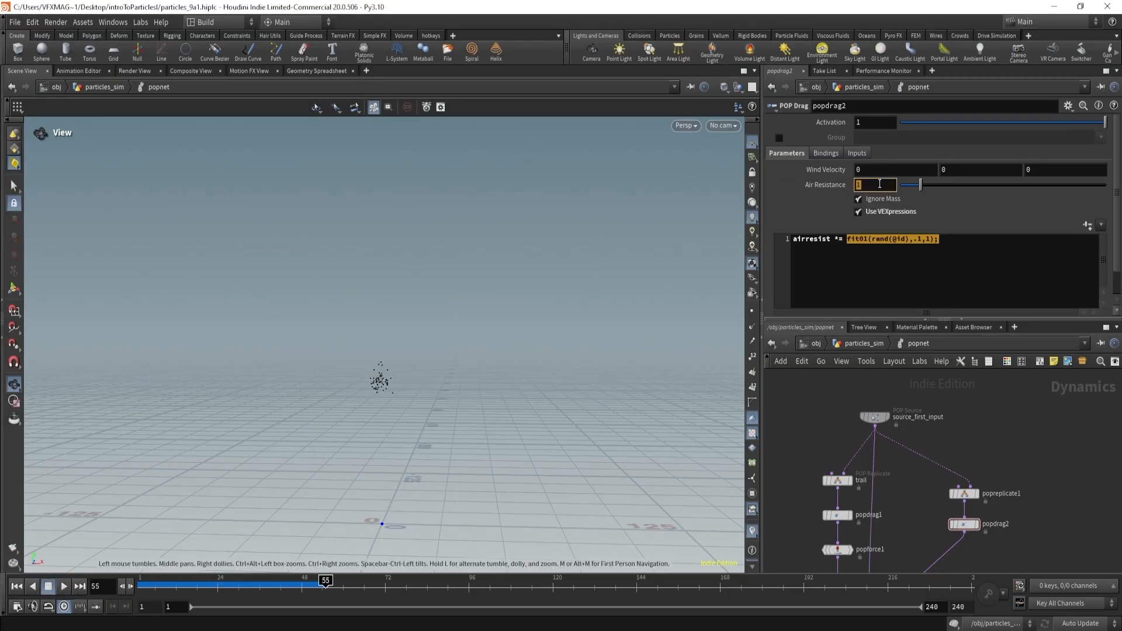
type(".5")
key("Return")
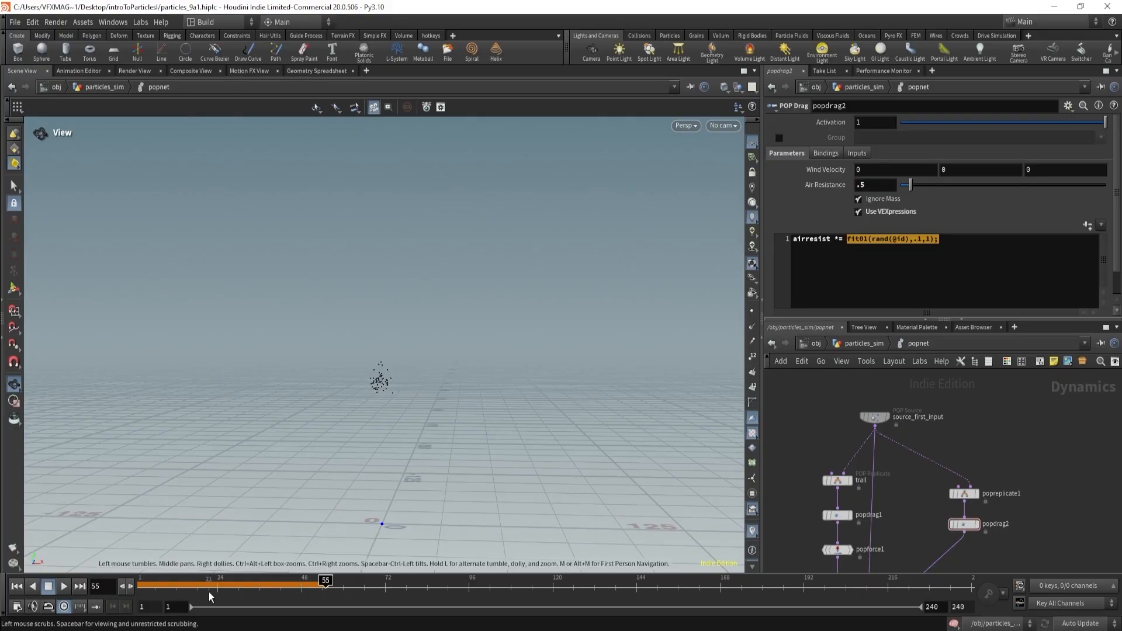
left_click_drag(210, 592, 88, 579)
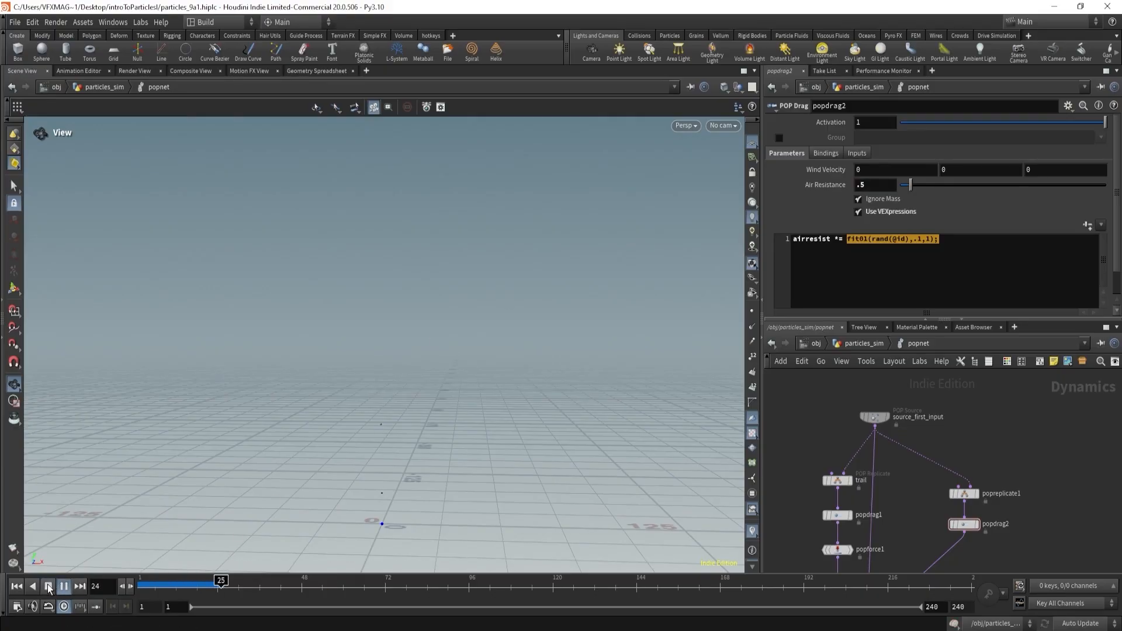
left_click(273, 581)
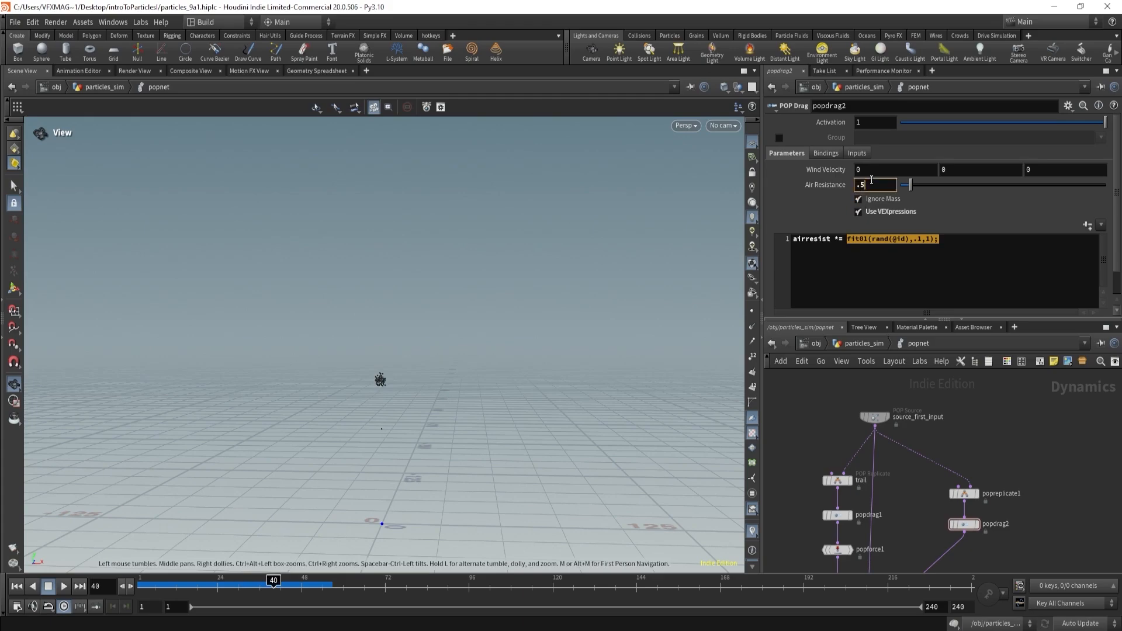
- Set popdrag2's air resistance to .35 and rewind the timeline to frame 1
left_click(872, 180)
type(".35")
key("Return")
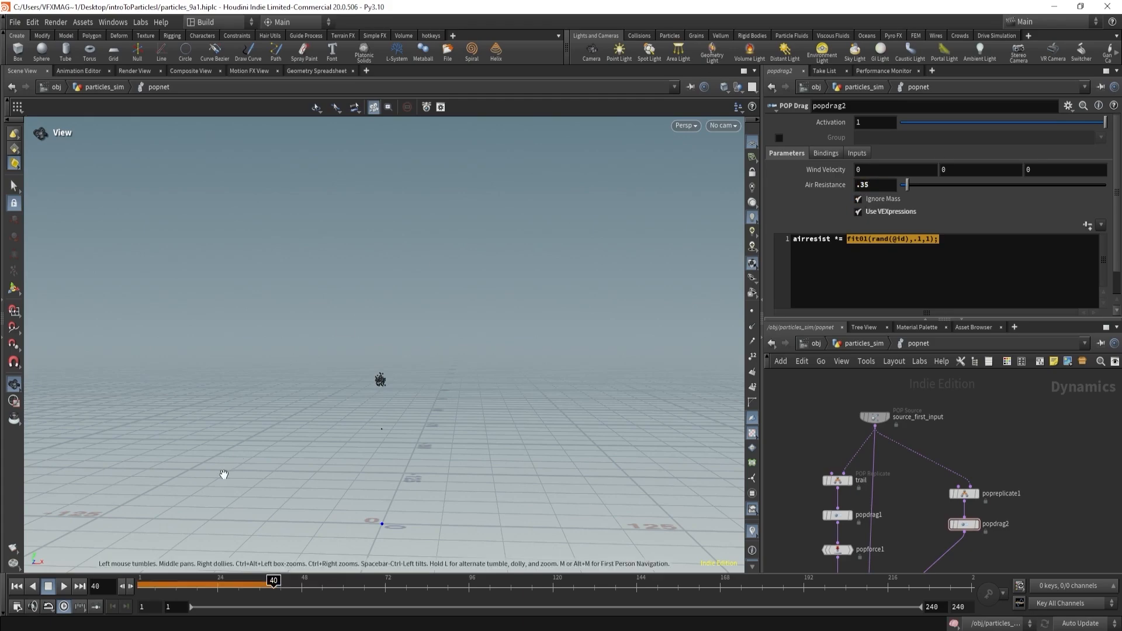
left_click_drag(244, 579, 80, 579)
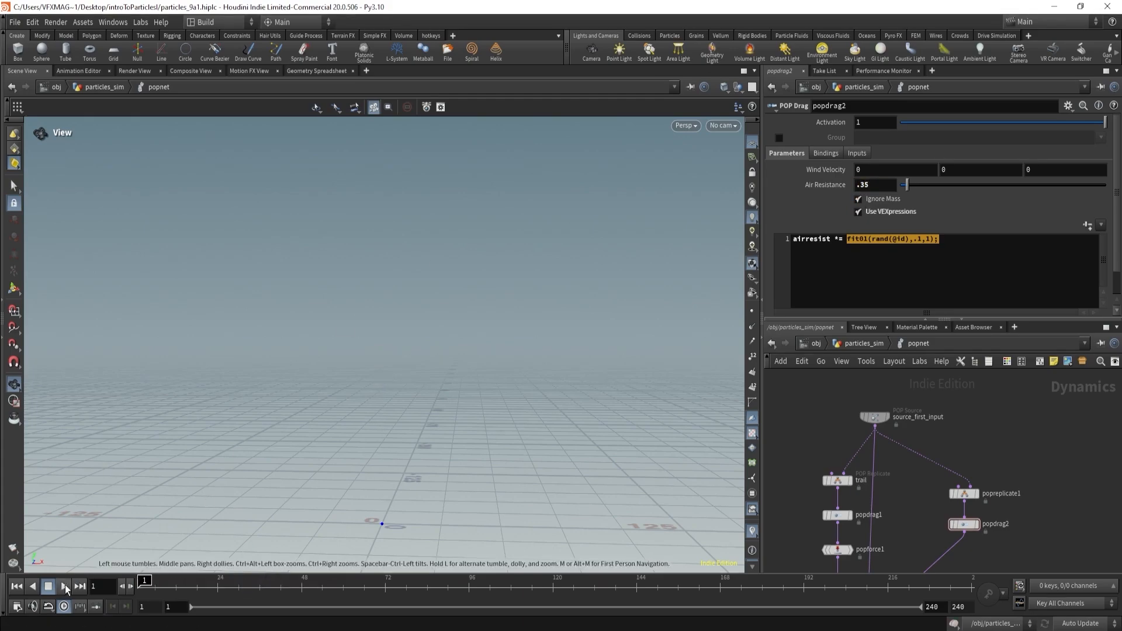
- Play the simulation, return to frame 40 and create a new camera from the reframed view of the burst
left_click(65, 587)
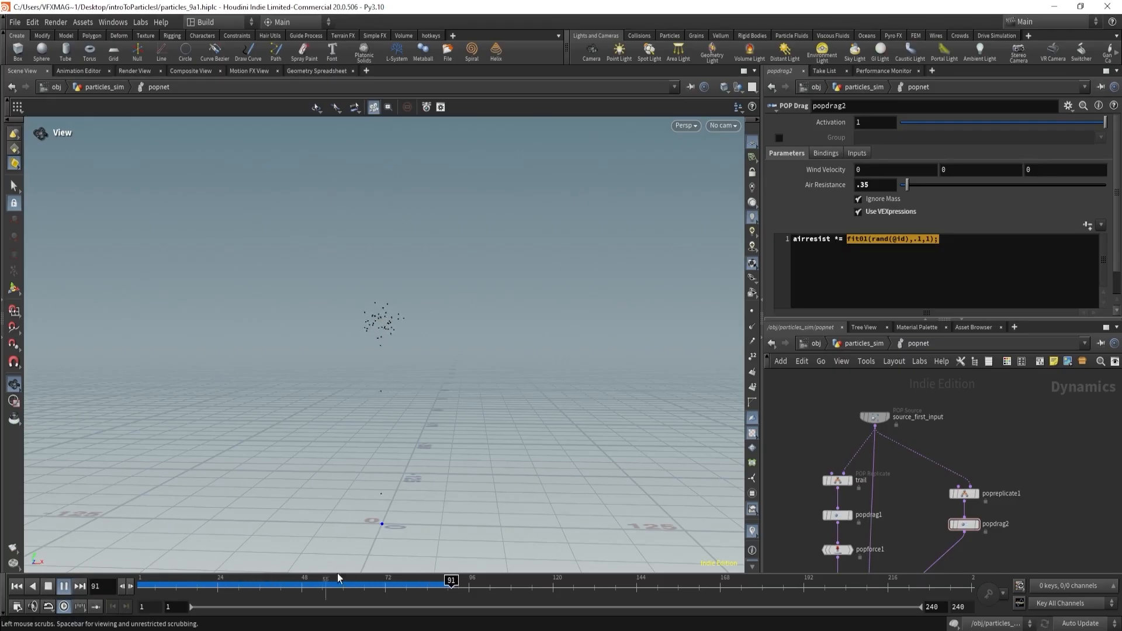
left_click_drag(346, 588, 274, 582)
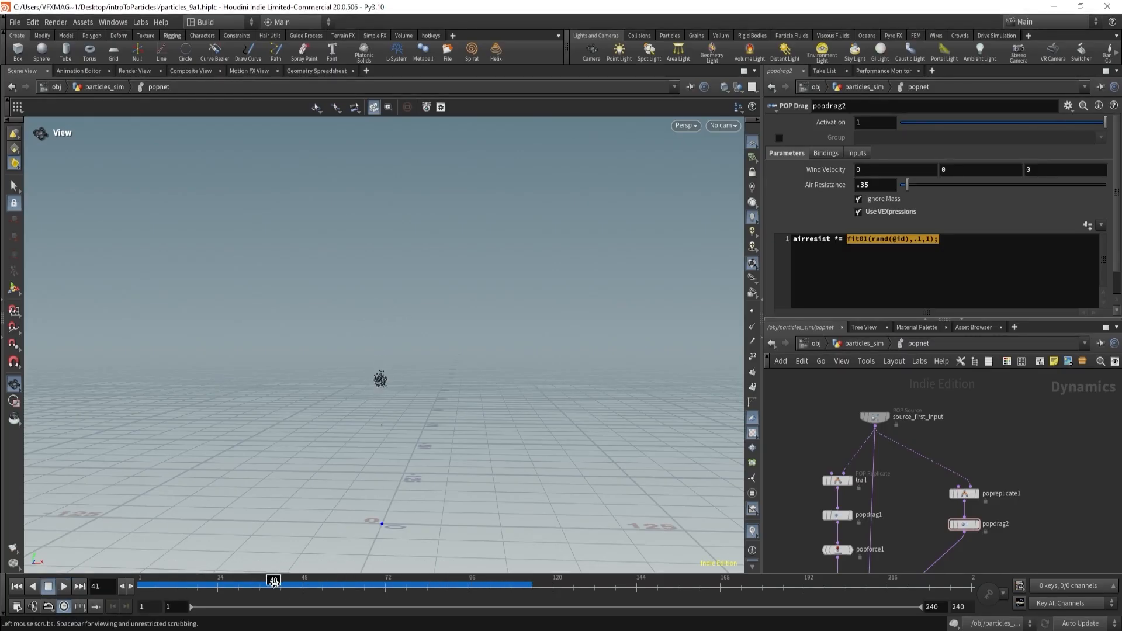
left_click_drag(432, 432, 413, 453)
left_click(723, 126)
left_click(754, 316)
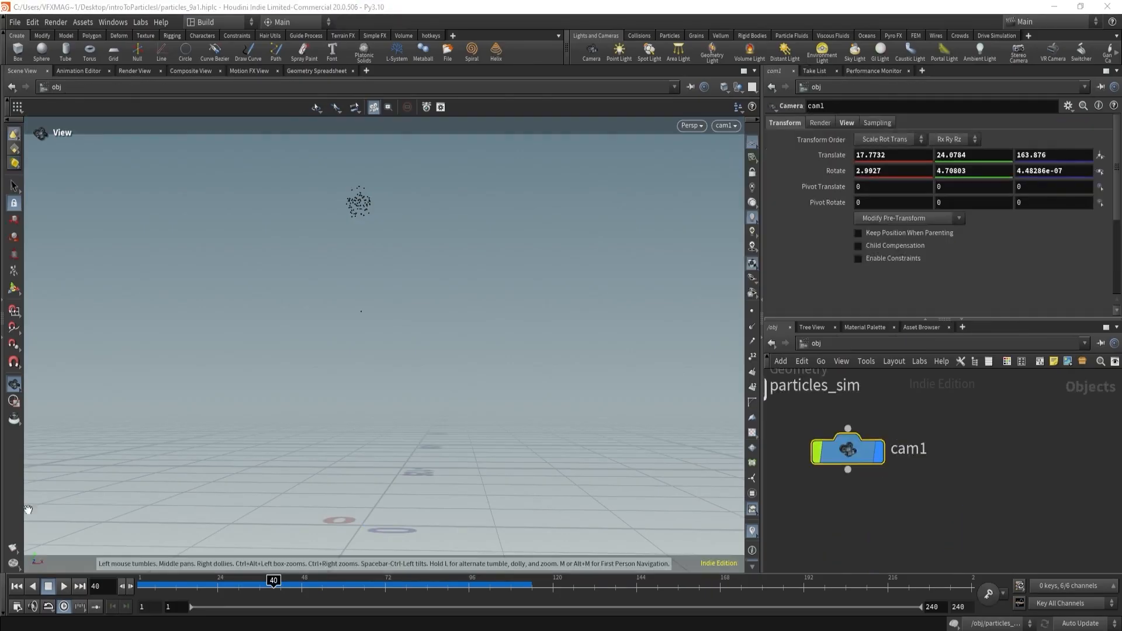
- Go back into the particles_sim object and open its popnet network
scroll(818, 416, "down", 3)
left_click_drag(835, 447, 881, 413)
middle_click_drag(788, 425, 844, 441)
double_click(828, 426)
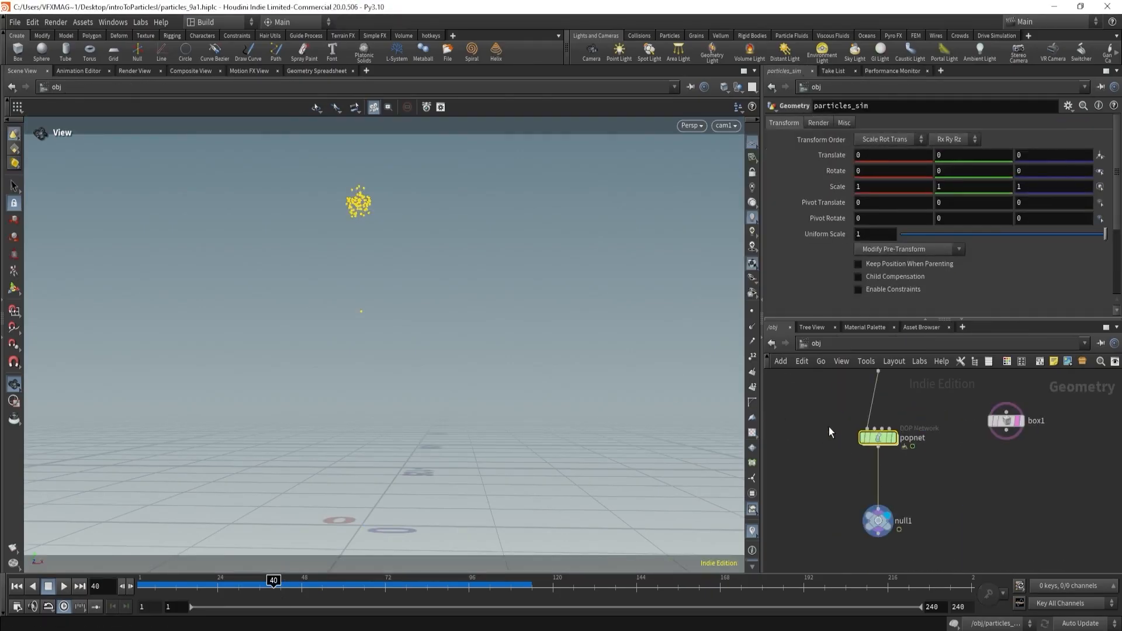
double_click(857, 443)
- Replay the simulation to check the burst's height in the view, stopping at frame 62
left_click_drag(268, 576, 187, 579)
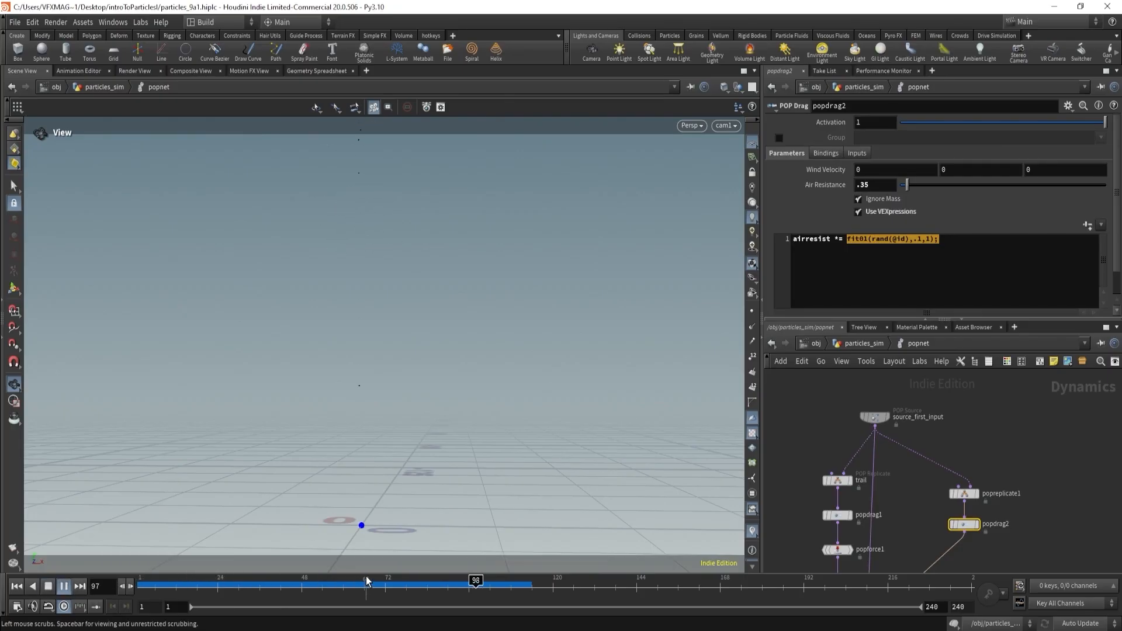
left_click_drag(375, 571, 375, 522)
left_click(351, 578)
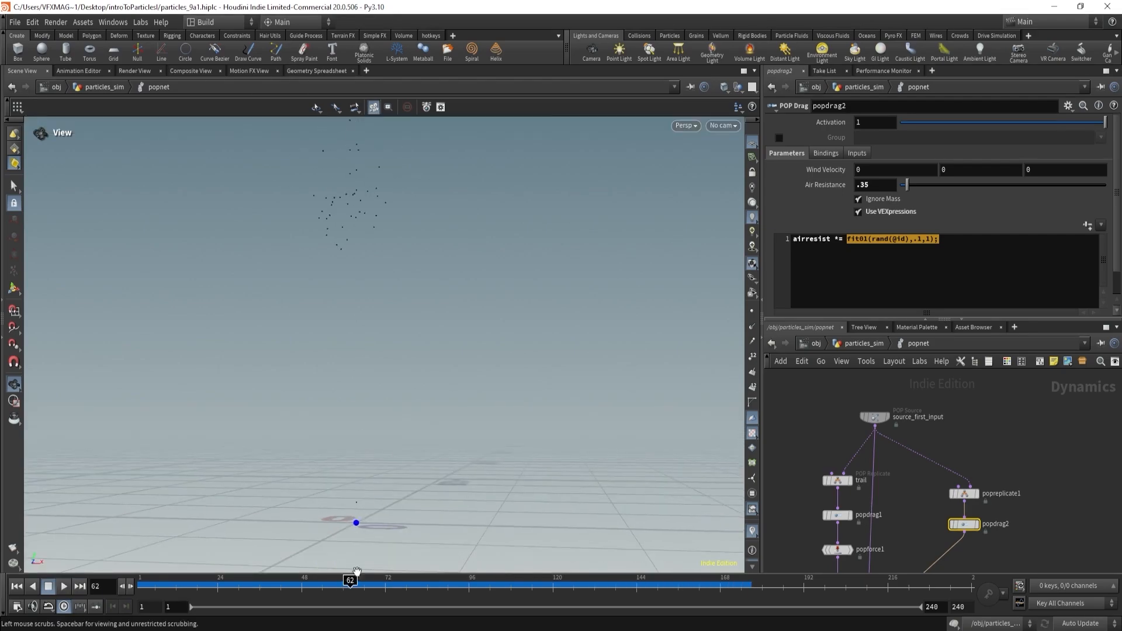
- Look through cam1 again, lock the camera to the view and reframe the full burst, scrubbing the timeline to frame 72
left_click(722, 126)
left_click(730, 182)
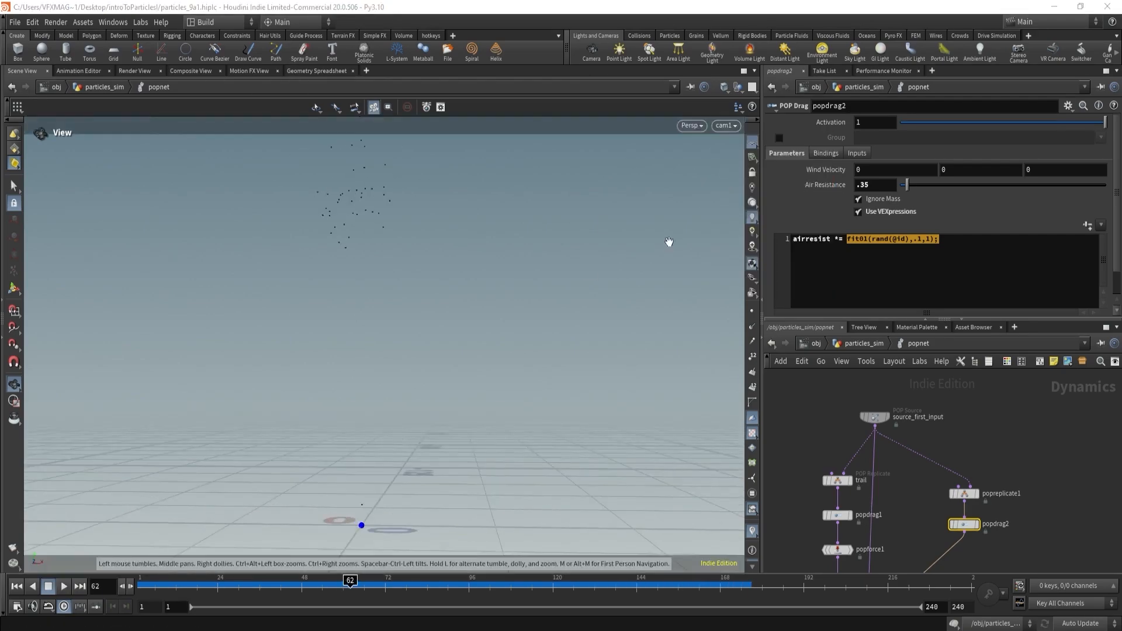
left_click(753, 172)
right_click_drag(425, 255, 331, 298)
middle_click_drag(447, 261, 446, 320)
left_click_drag(346, 581, 477, 580)
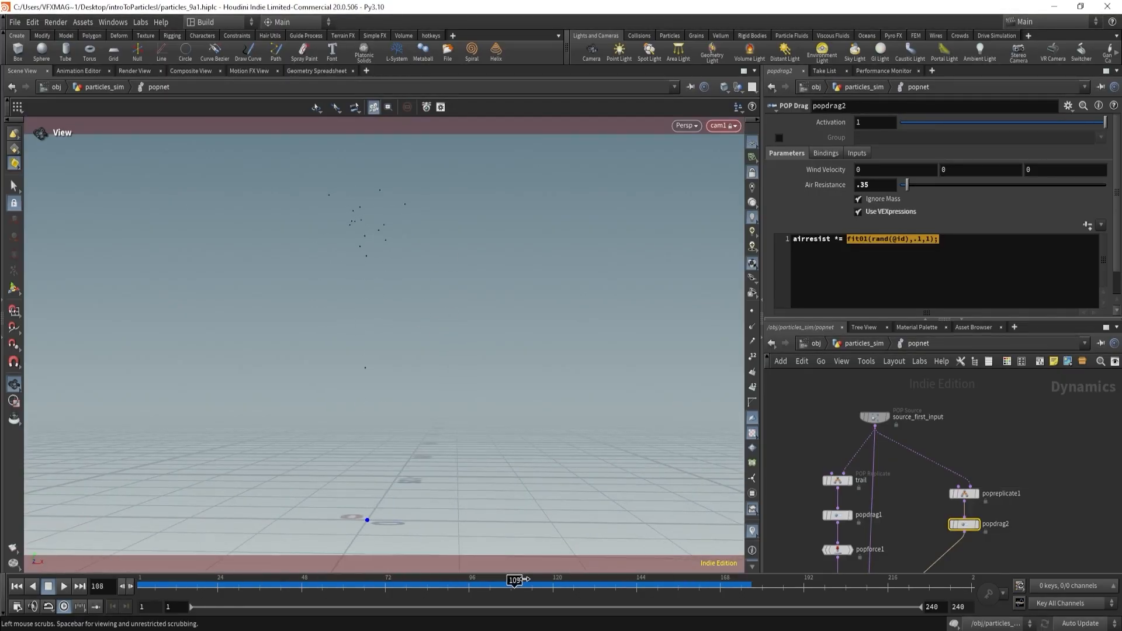
left_click_drag(715, 566, 385, 554)
- Wire popcolor1 into the wire_pops_into_here merge and move it to the first position in the input order
middle_click_drag(899, 507, 915, 394)
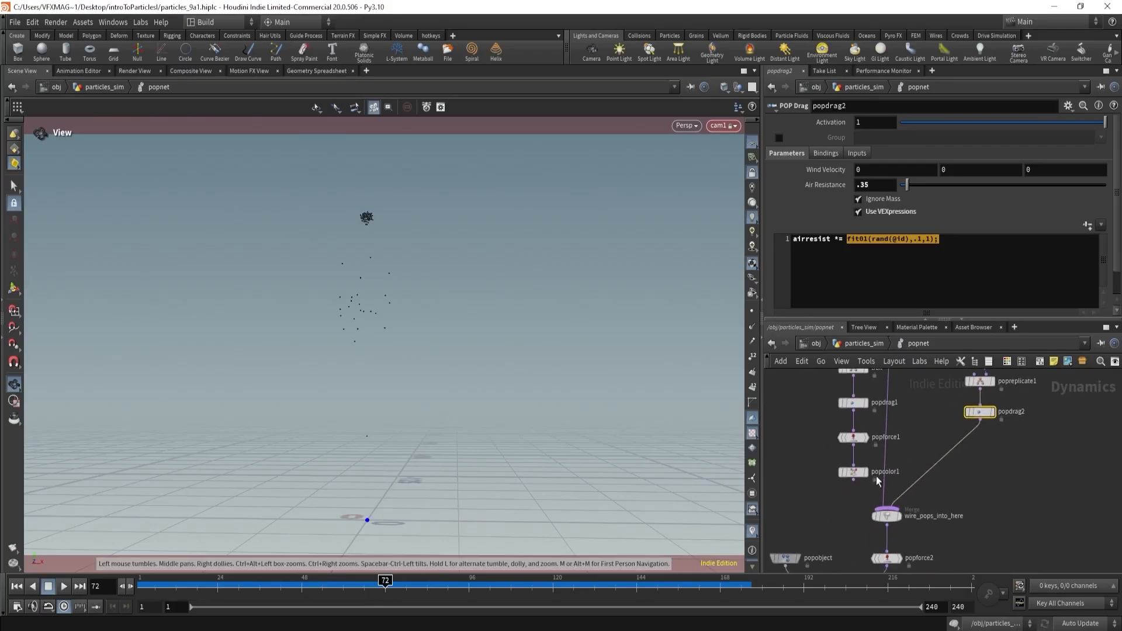
left_click_drag(852, 481, 885, 510)
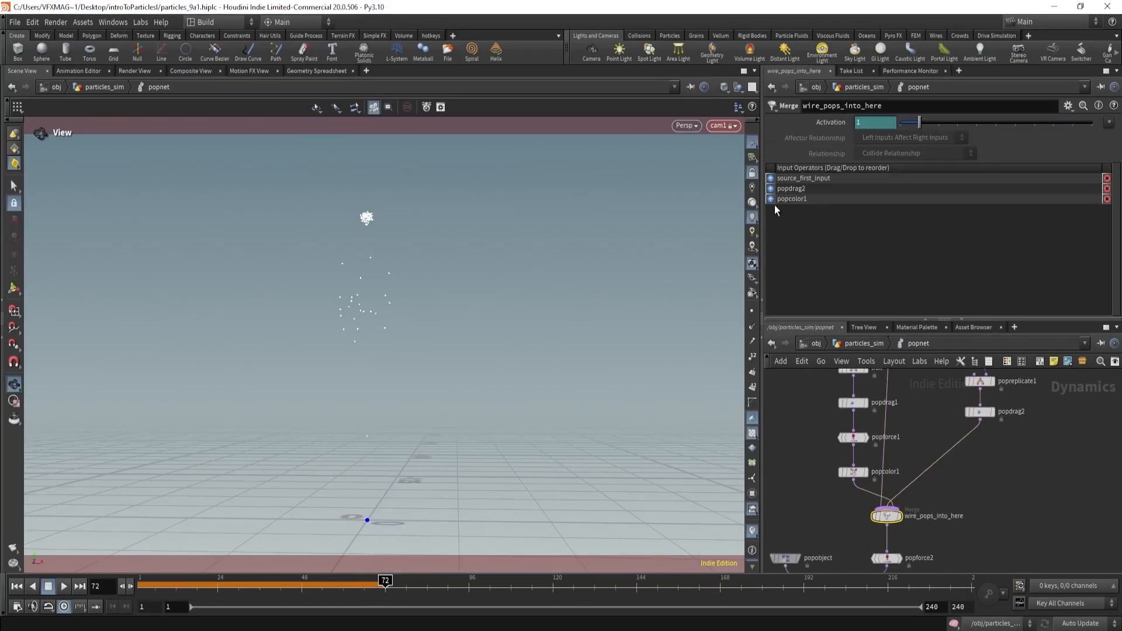
left_click_drag(789, 199, 789, 177)
- Replay the simulation from frame 1 to check the rocket trails together with the bursts
left_click_drag(268, 580, 141, 581)
left_click(64, 587)
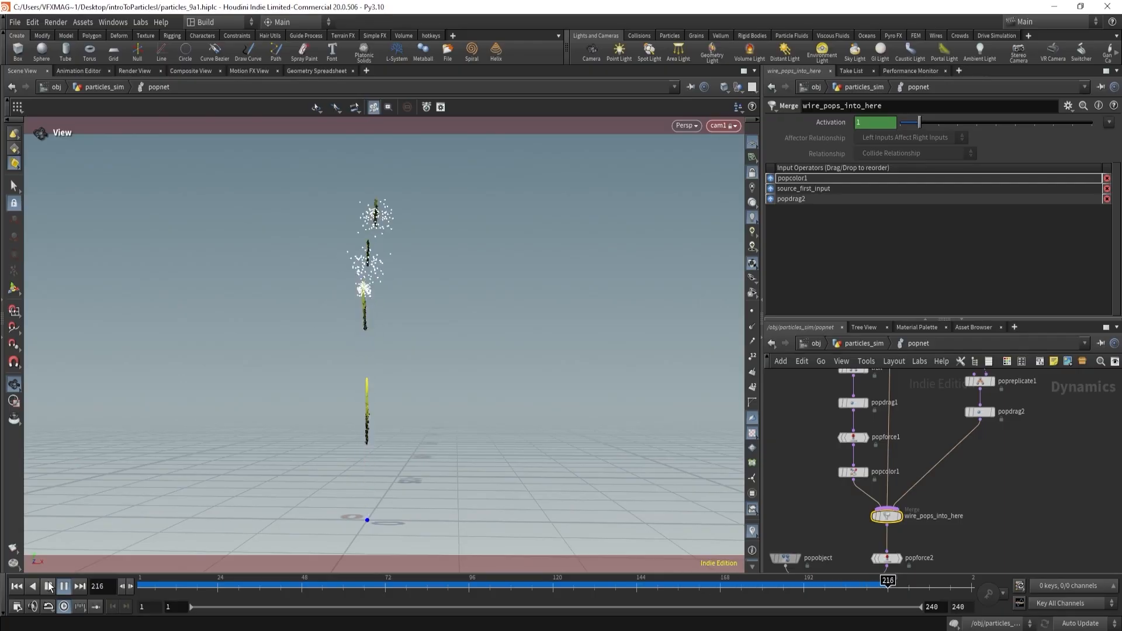
left_click(49, 586)
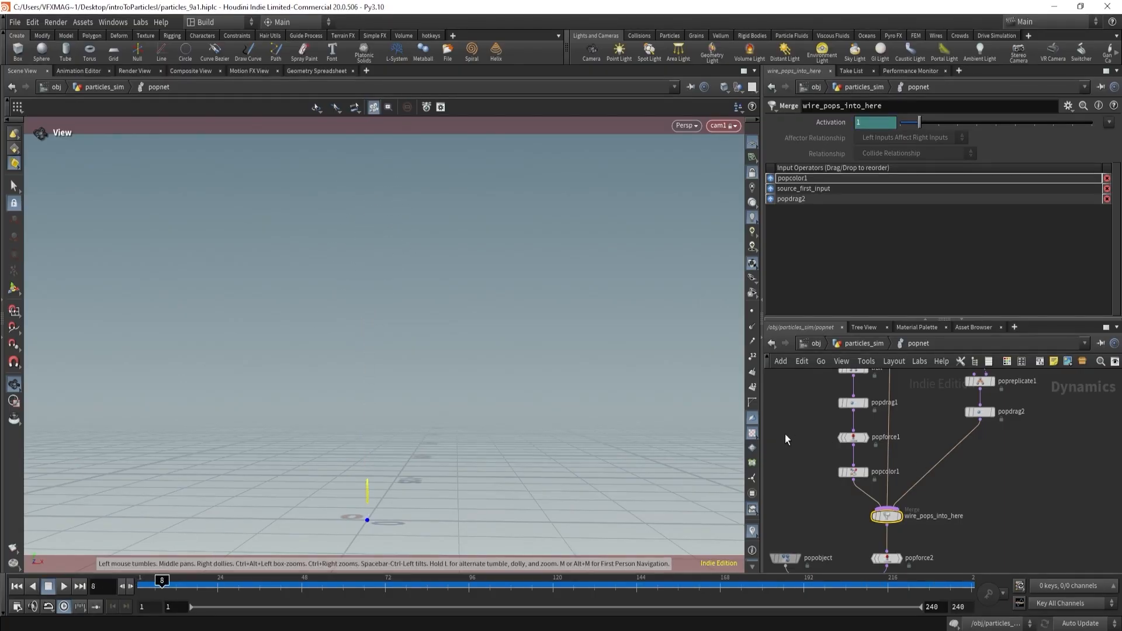
- Link the trail node's life variance to its life expectancy with the expression ch("life")/2
middle_click_drag(784, 434, 787, 530)
left_click(855, 464)
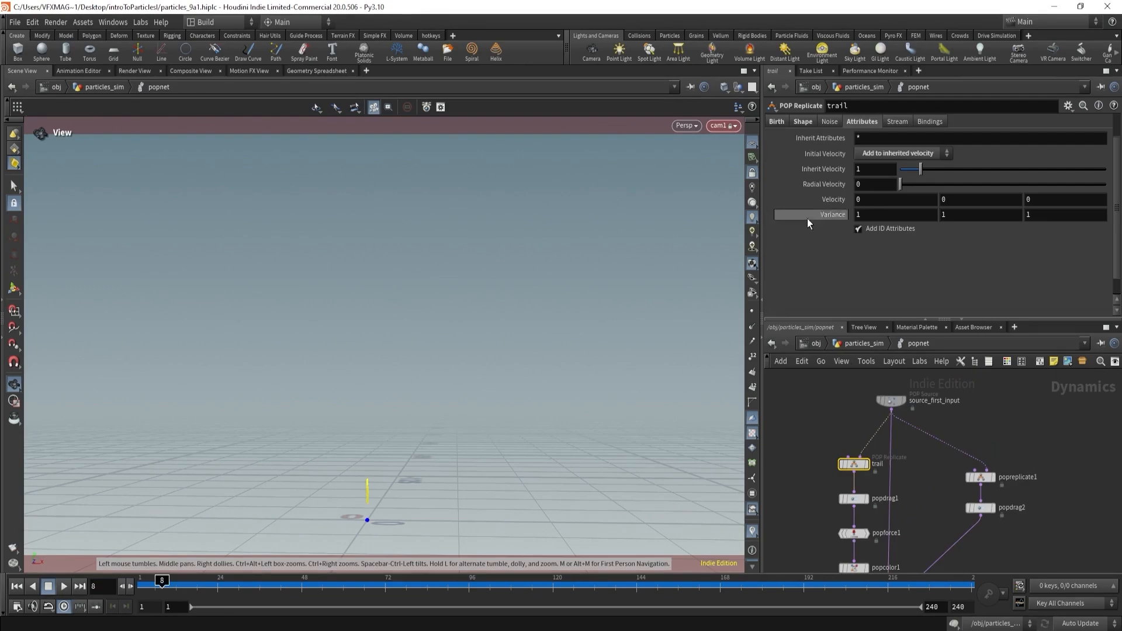
left_click(804, 122)
left_click(777, 123)
scroll(790, 187, "down", 1)
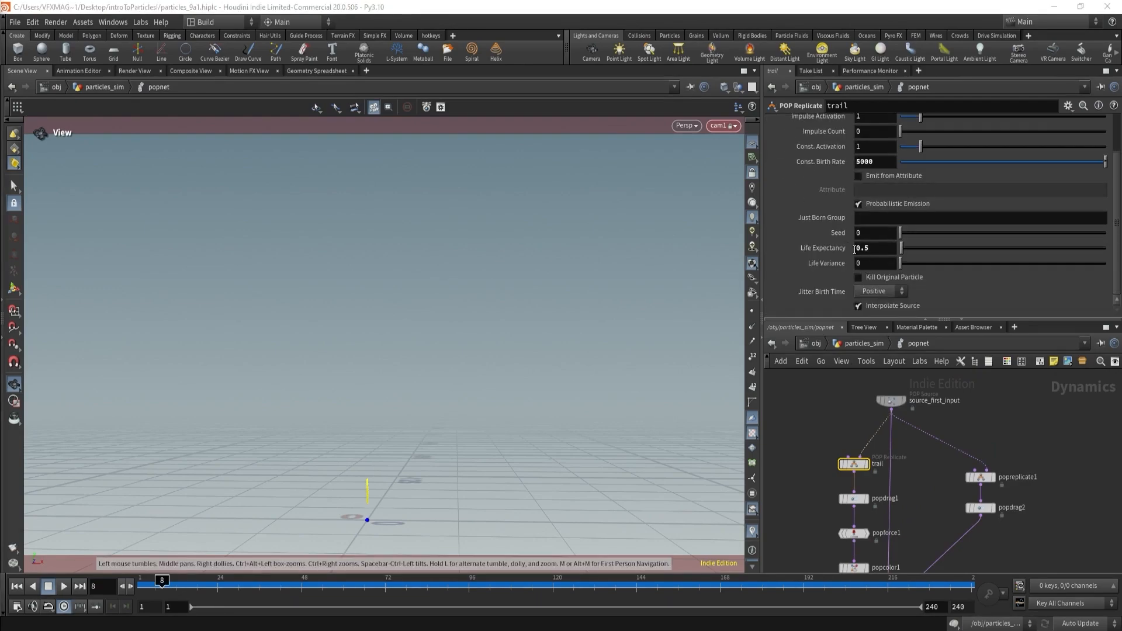
left_click_drag(855, 250, 875, 250)
right_click(835, 247)
left_click(930, 335)
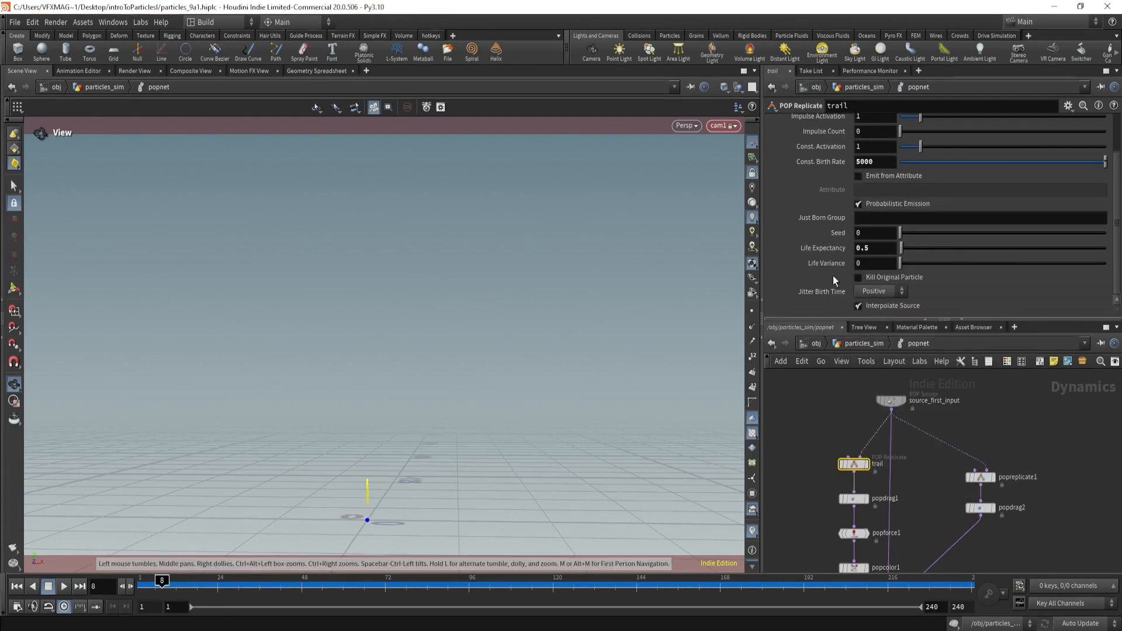
right_click(828, 264)
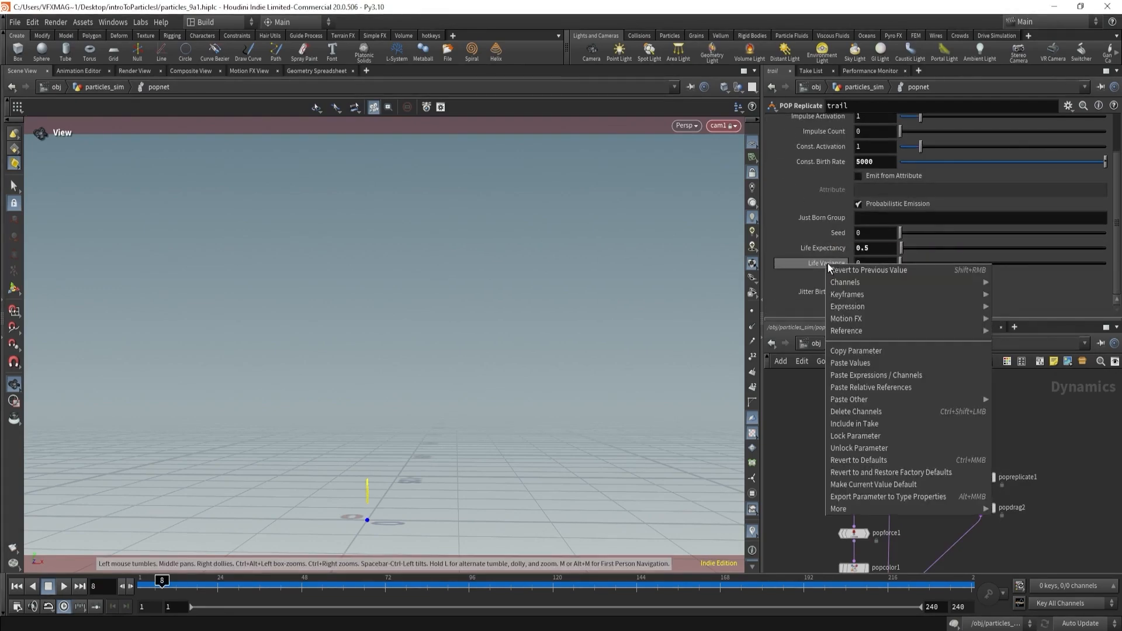
left_click(874, 388)
left_click(908, 263)
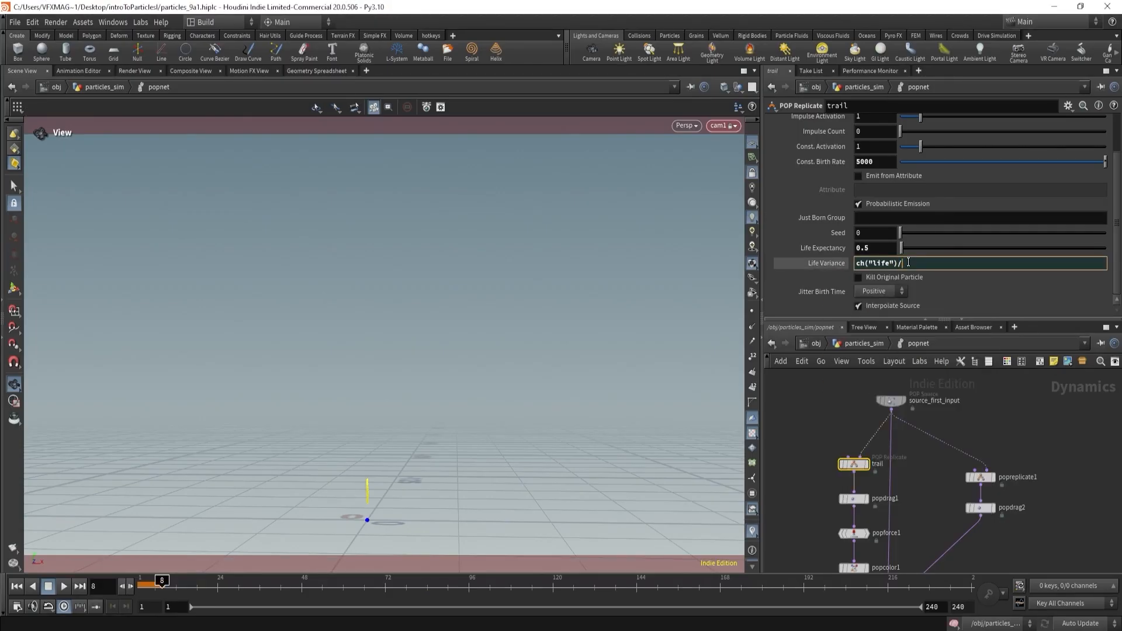
key("Return")
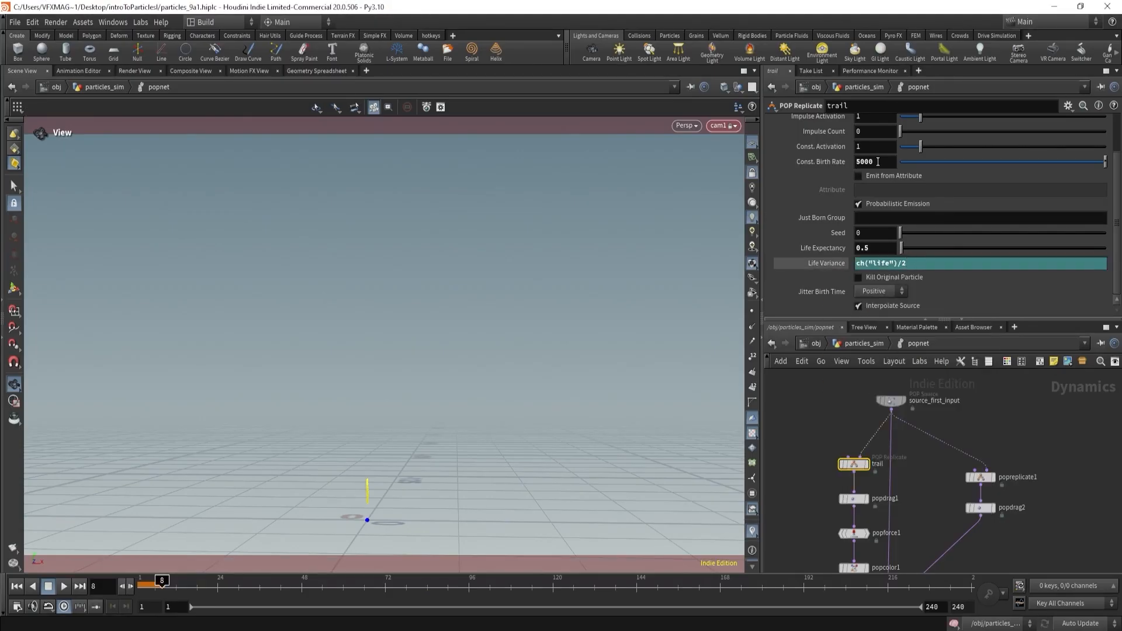
- Set the trail node's constant birth rate to 2000 and replay the simulation from the start
type("2000")
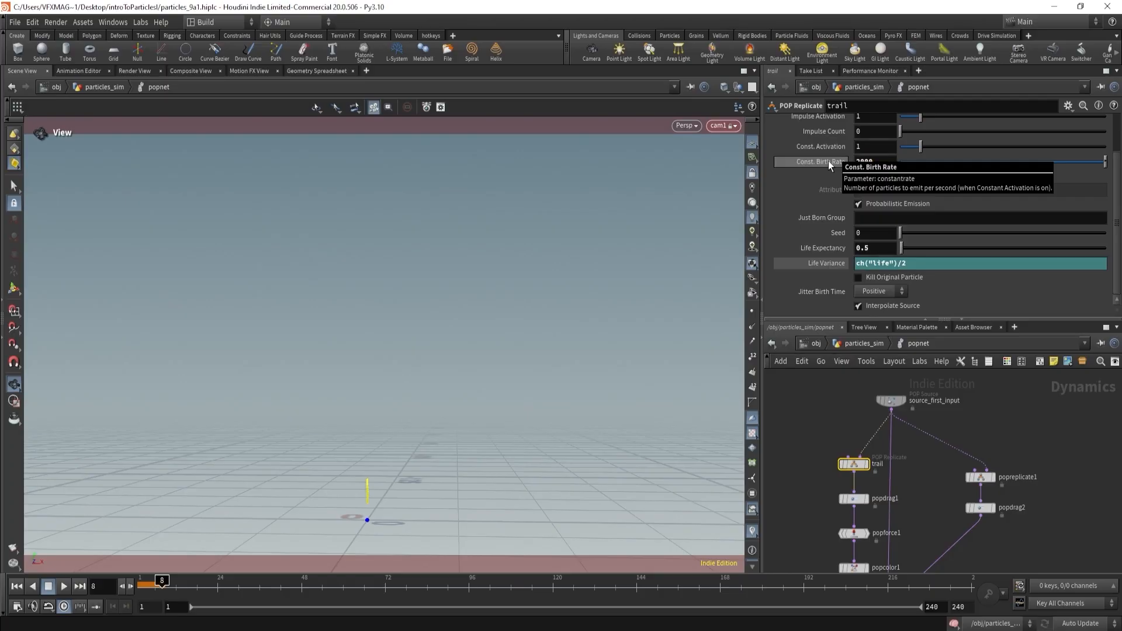
key("Return")
left_click(16, 586)
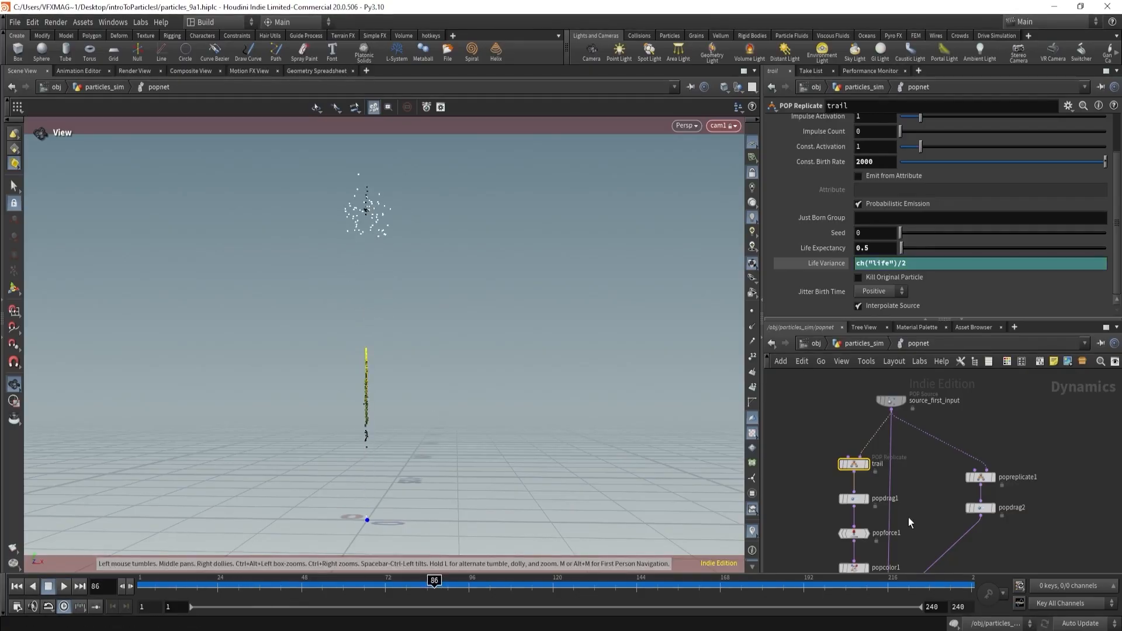
- Inspect popdrag2's settings and scrub the burst from frame 1 to frame 62
middle_click_drag(908, 517, 847, 444)
left_click(907, 455)
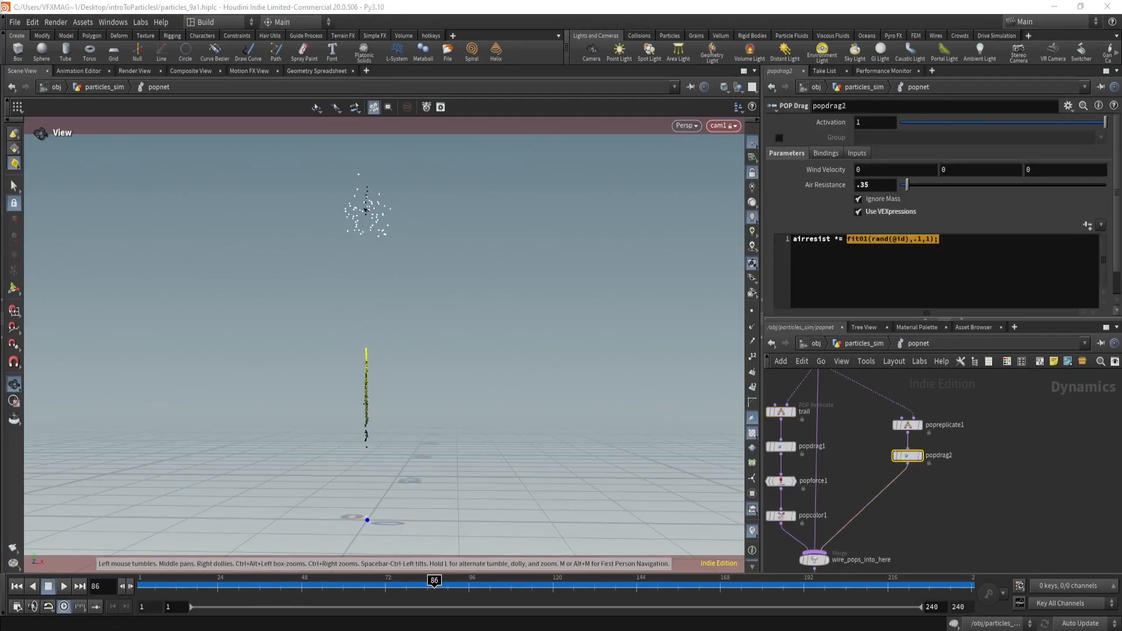
left_click(17, 586)
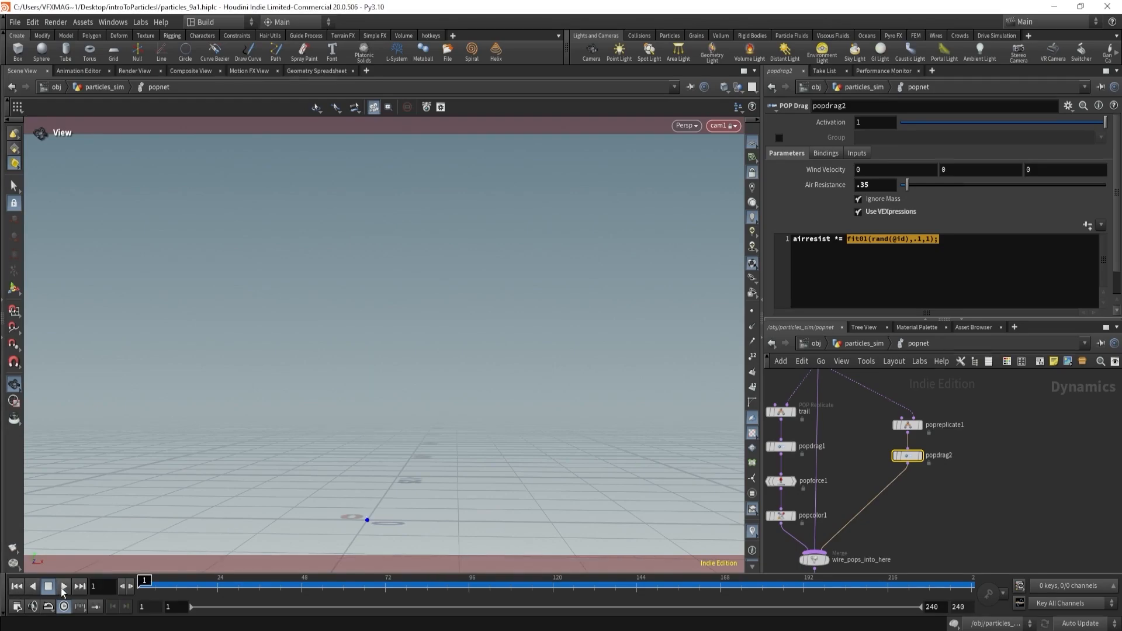
left_click_drag(213, 587, 350, 587)
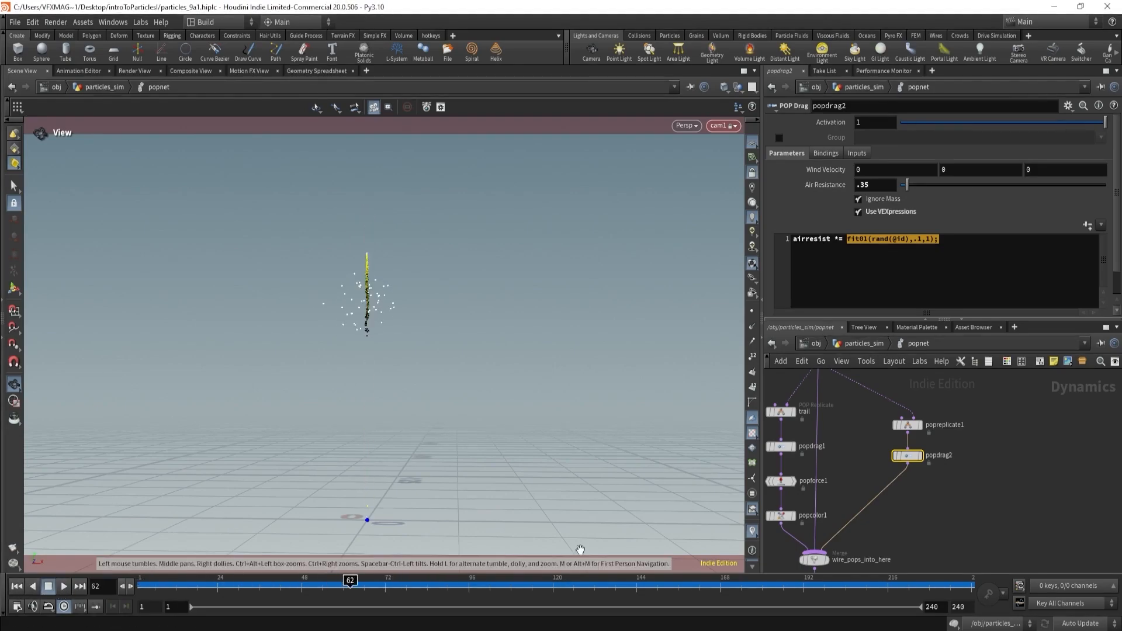
- Duplicate the trail, popdrag1, popforce1 and popcolor1 chain and place the copy beside the burst branch
scroll(830, 461, "down", 3)
middle_click_drag(842, 459, 907, 437)
left_click_drag(861, 464, 990, 520)
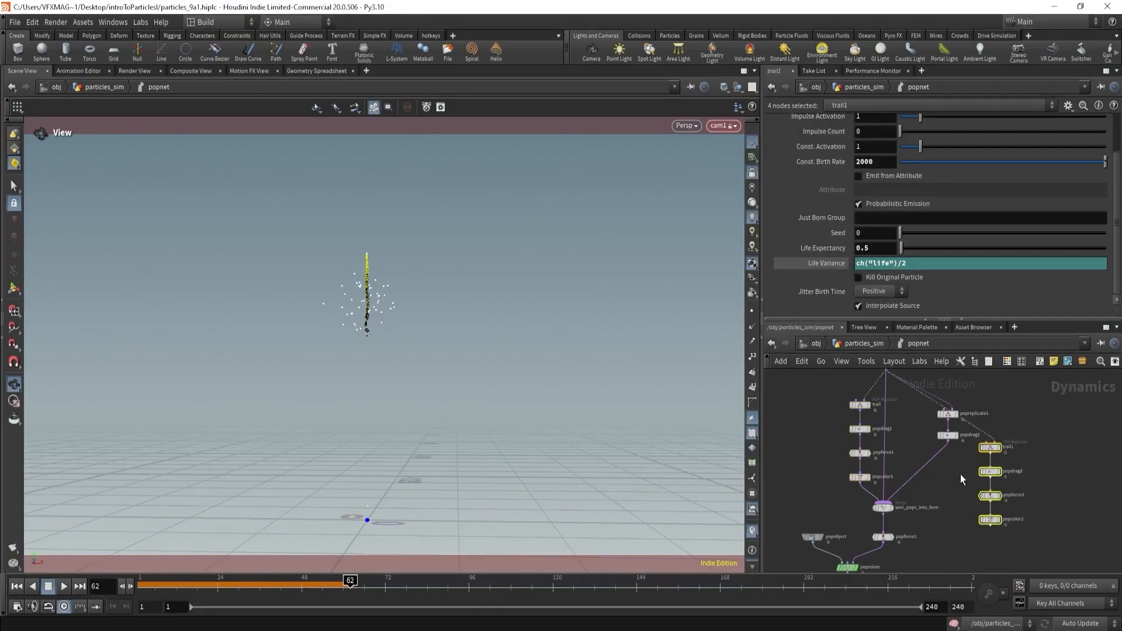
- Feed the copied trail node from popdrag2's output and rename it BurstTrail
middle_click_drag(958, 470, 949, 498)
scroll(948, 497, "up", 2)
left_click(948, 497)
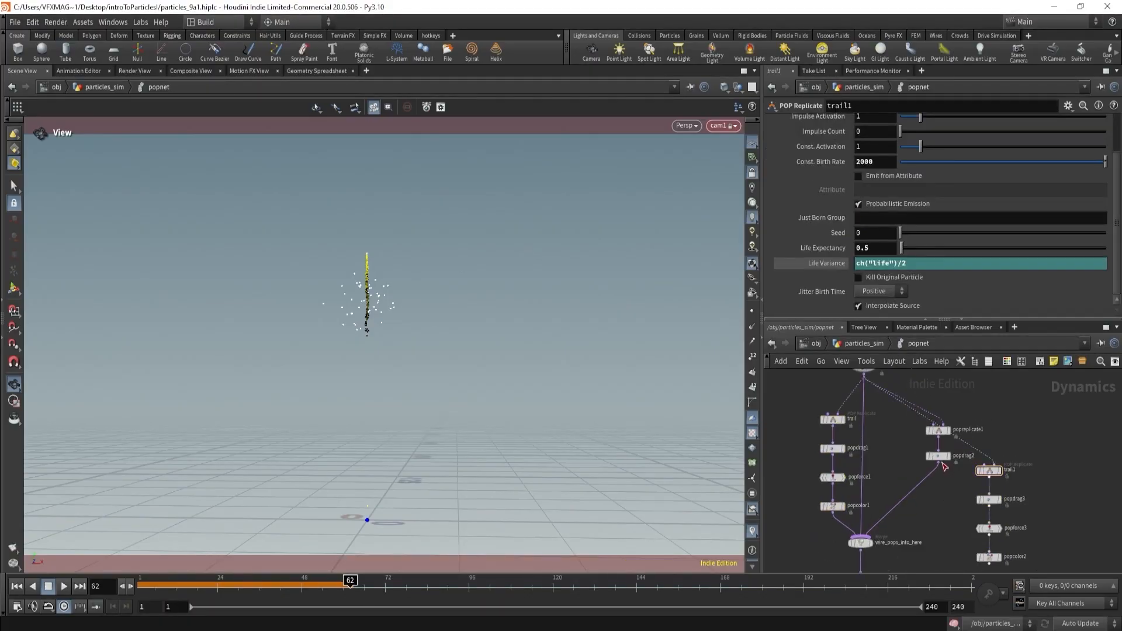
scroll(999, 467, "up", 3)
scroll(1019, 480, "up", 1)
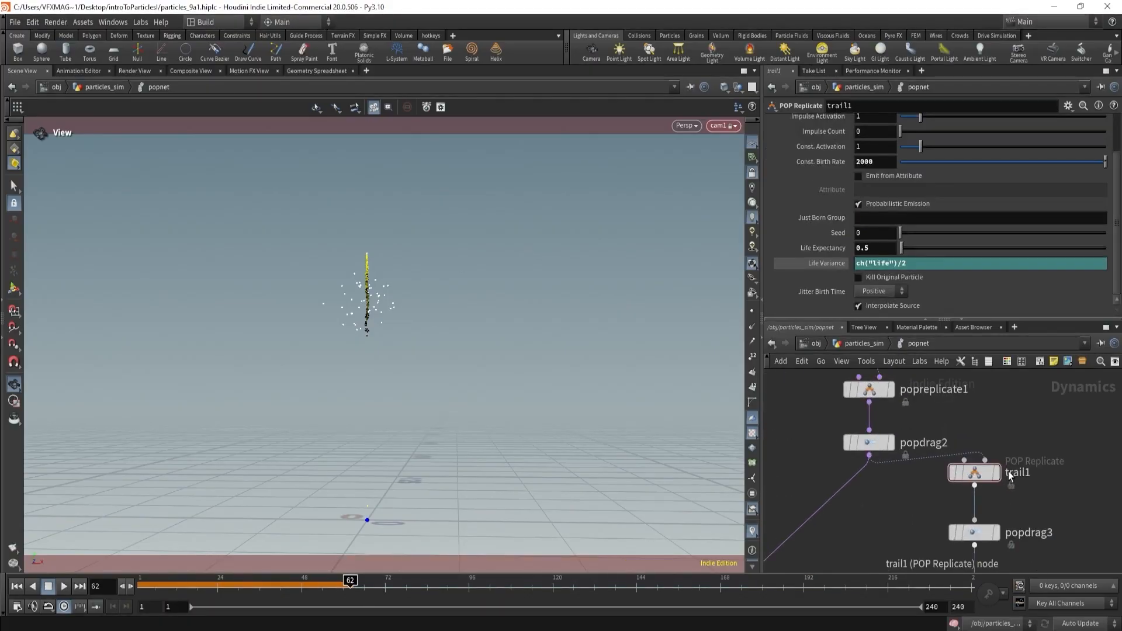
double_click(1008, 474)
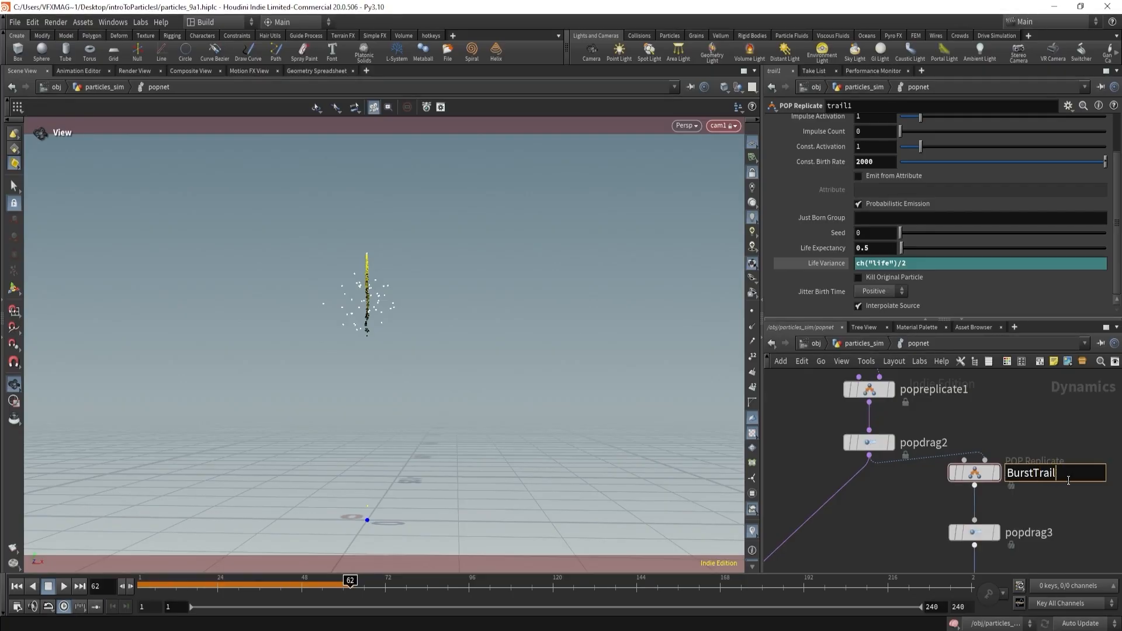
key("Return")
- Change the starting color of popcolor2's ramp from yellow to pure red
scroll(1017, 509, "down", 3)
middle_click_drag(924, 516, 936, 459)
left_click_drag(940, 482, 1036, 529)
left_click_drag(939, 529, 1030, 566)
middle_click_drag(952, 538, 948, 505)
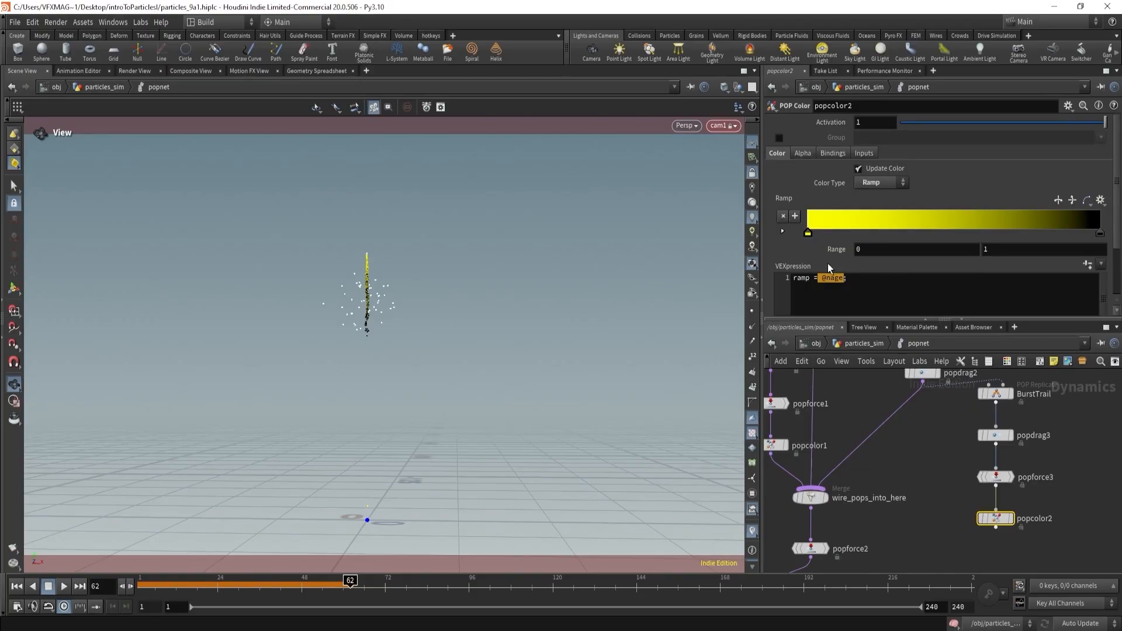
double_click(807, 232)
left_click(908, 154)
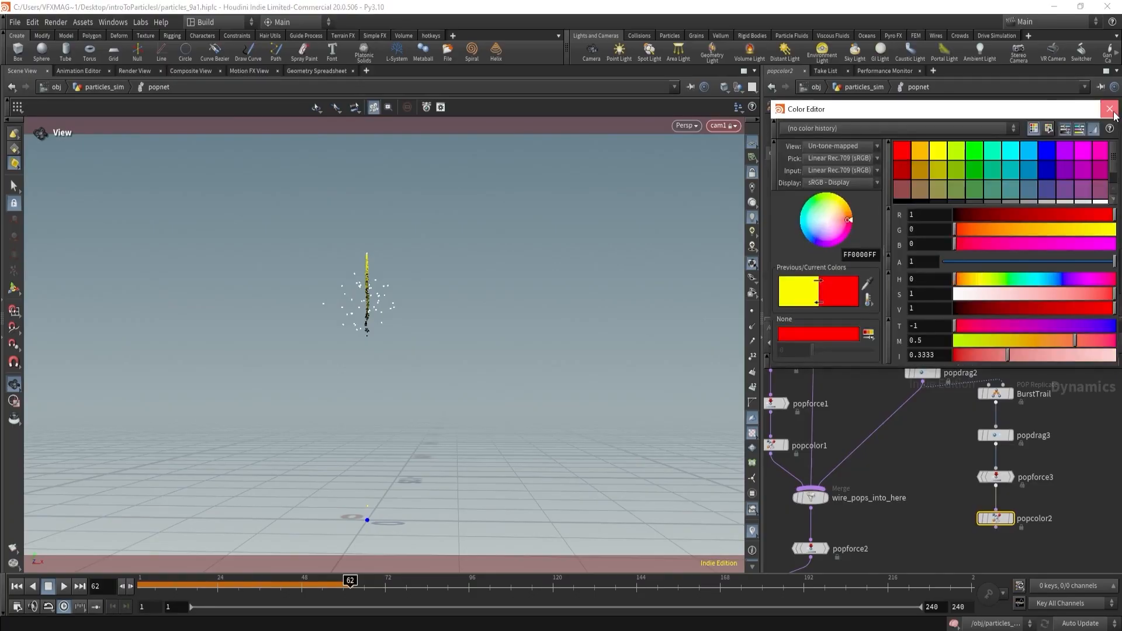
left_click(1110, 109)
- Connect popcolor2's output to the wire_pops_into_here merge
scroll(896, 503, "down", 2)
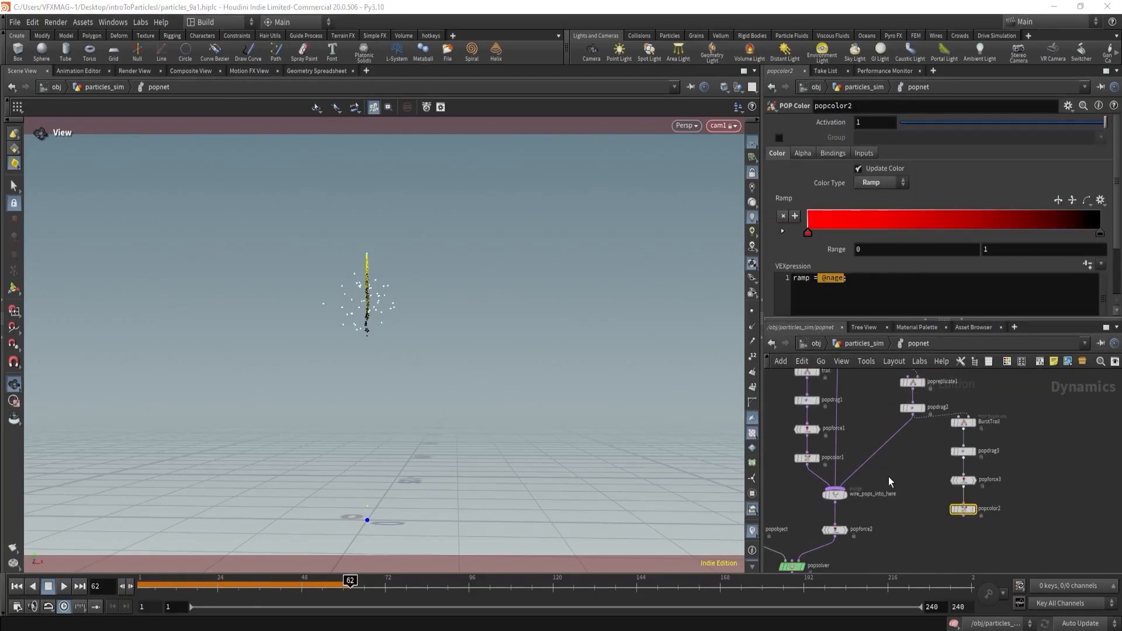
left_click(964, 521)
left_click(926, 448)
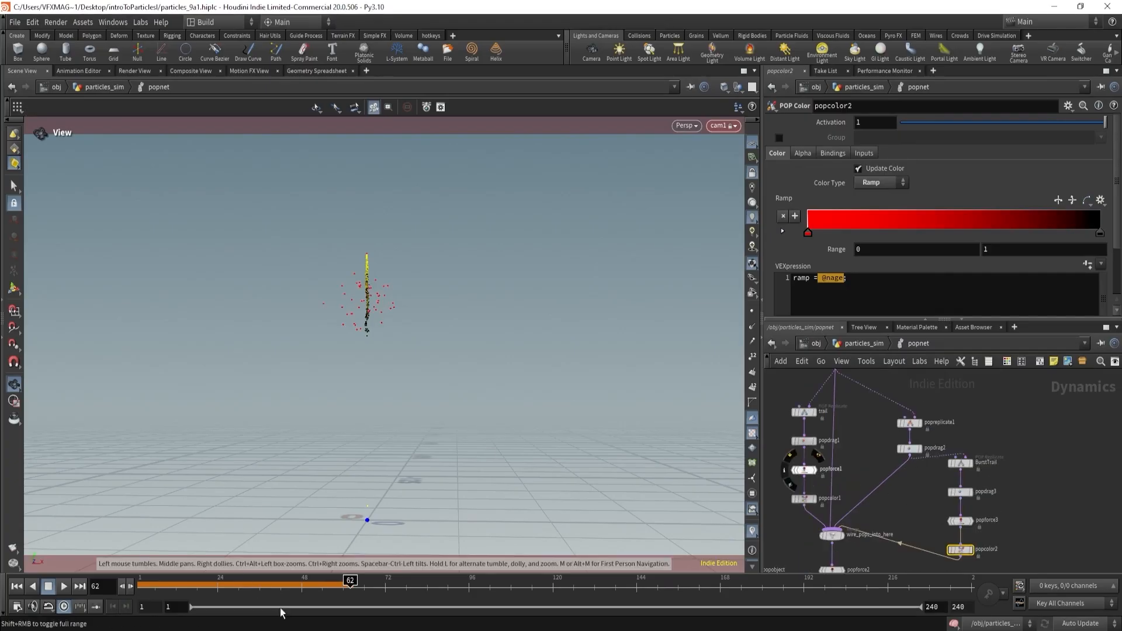
- Replay the simulation from the start to check the red burst trails, stopping at frame 175
left_click_drag(240, 586, 115, 583)
left_click(63, 586)
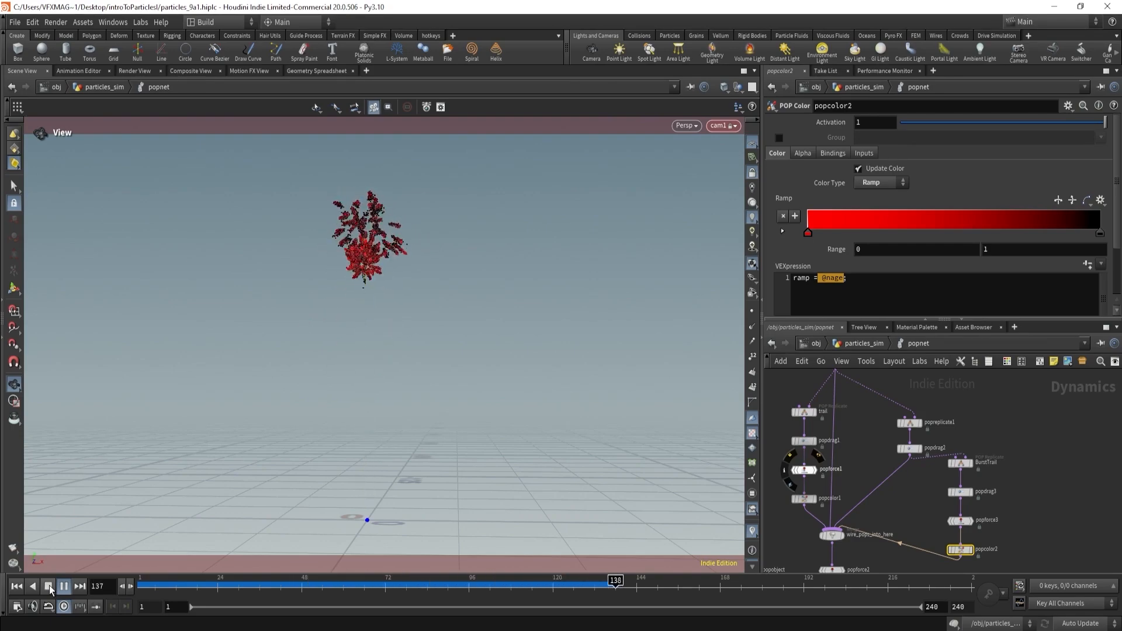
left_click(49, 587)
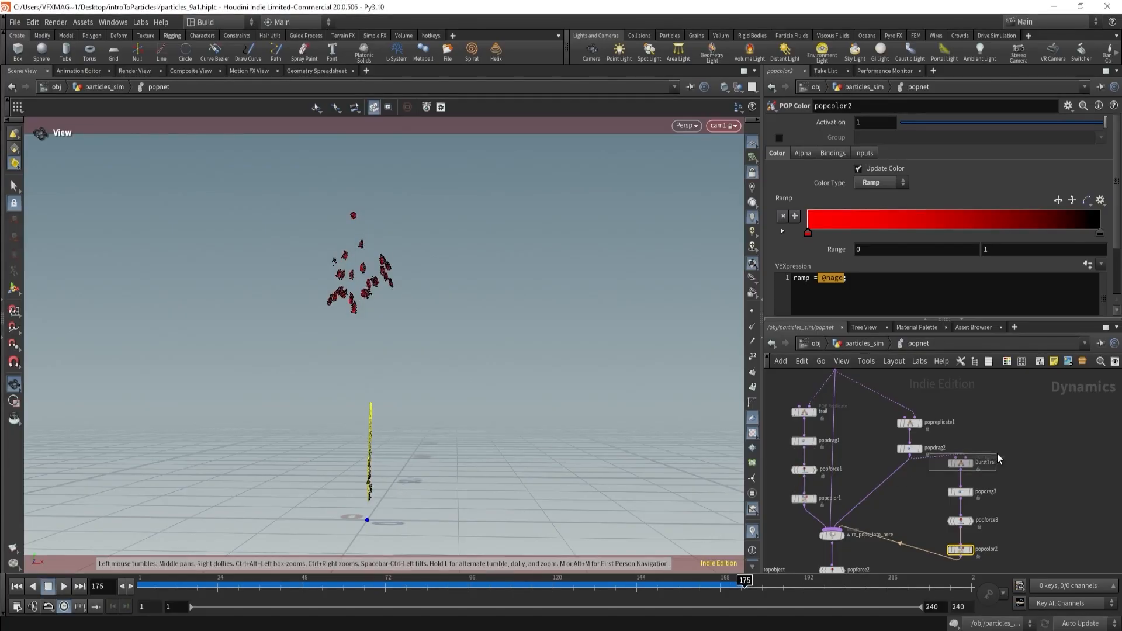
- Set BurstTrail's constant birth rate to 500, life expectancy to .5 and life variance to .5
left_click(961, 463)
left_click(837, 261)
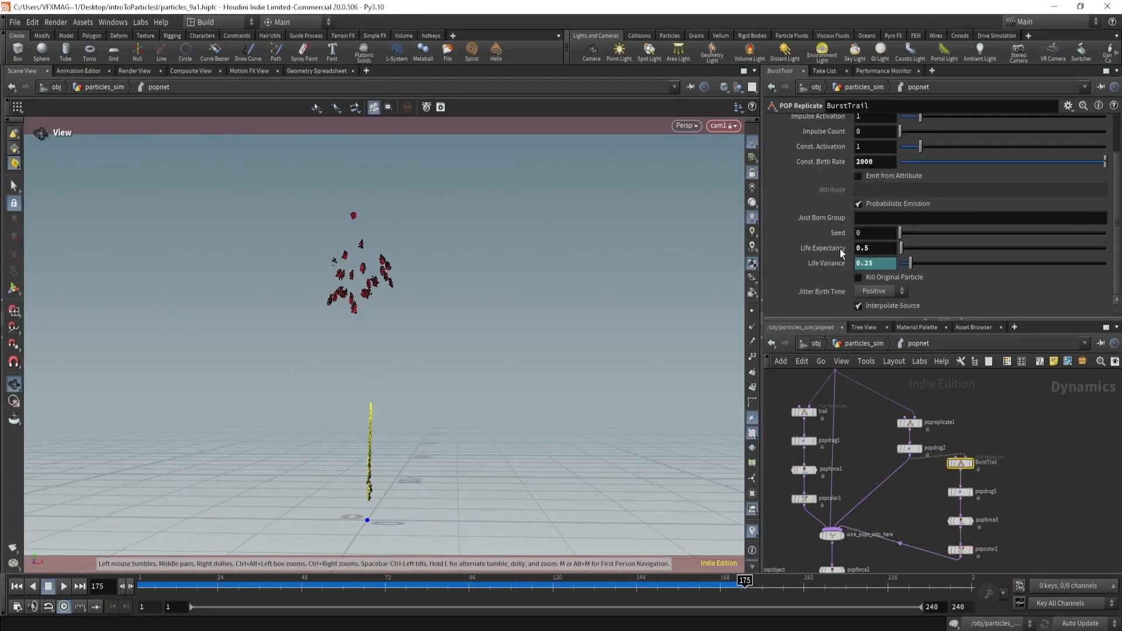
middle_click(872, 162, "ctrl")
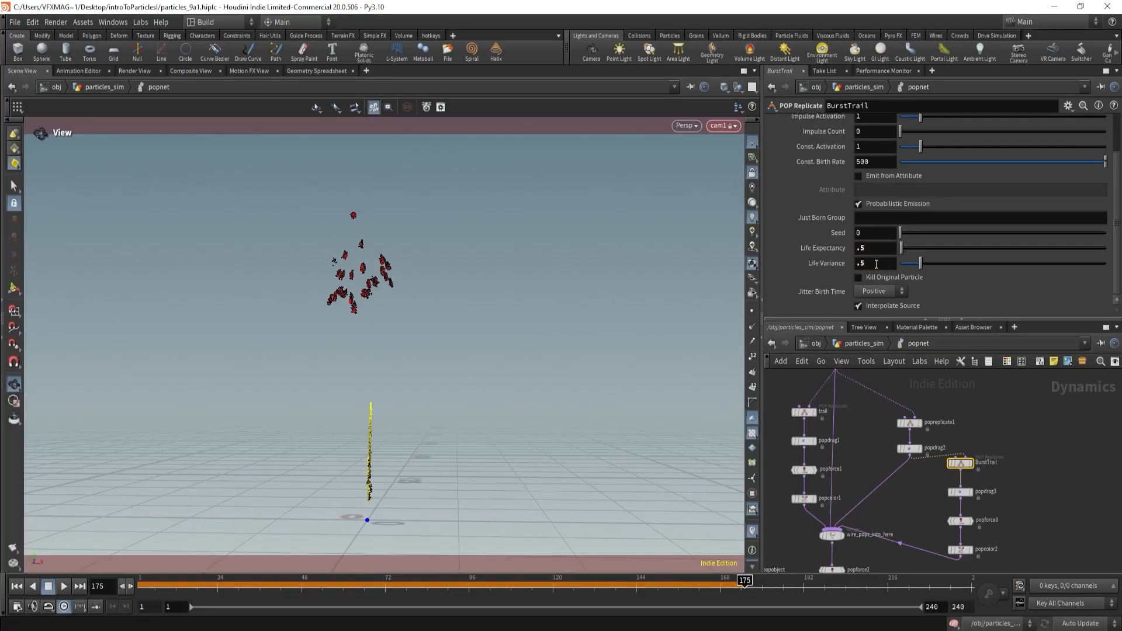
- Set the velocity variance of both BurstTrail and the rocket's trail replicate node to .1 on all three axes
scroll(876, 264, "up", 3)
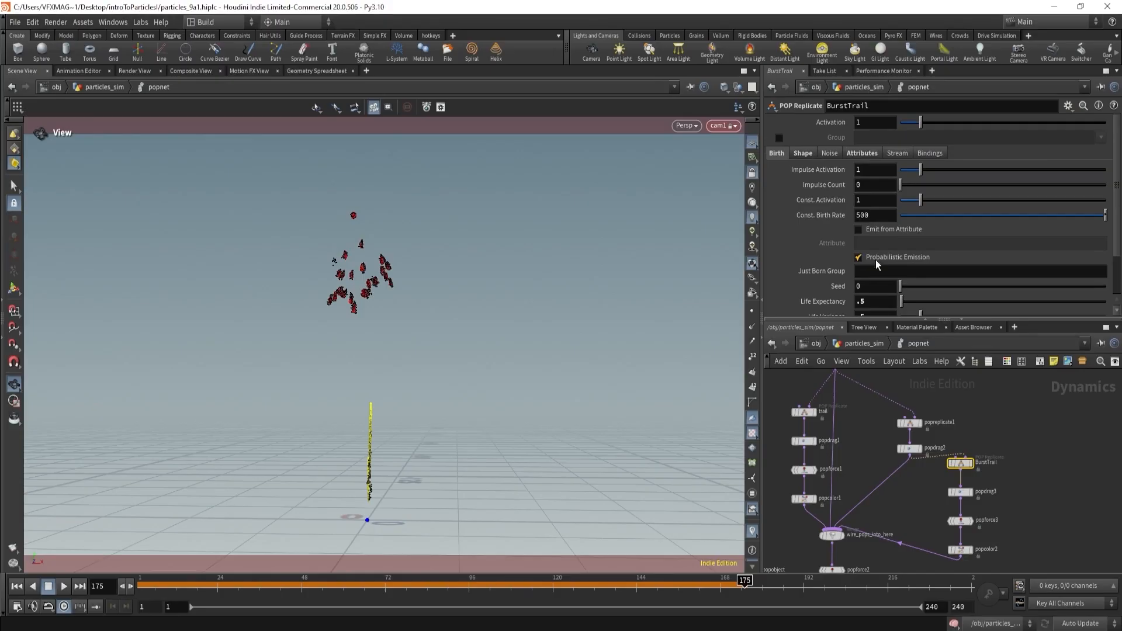
left_click(862, 154)
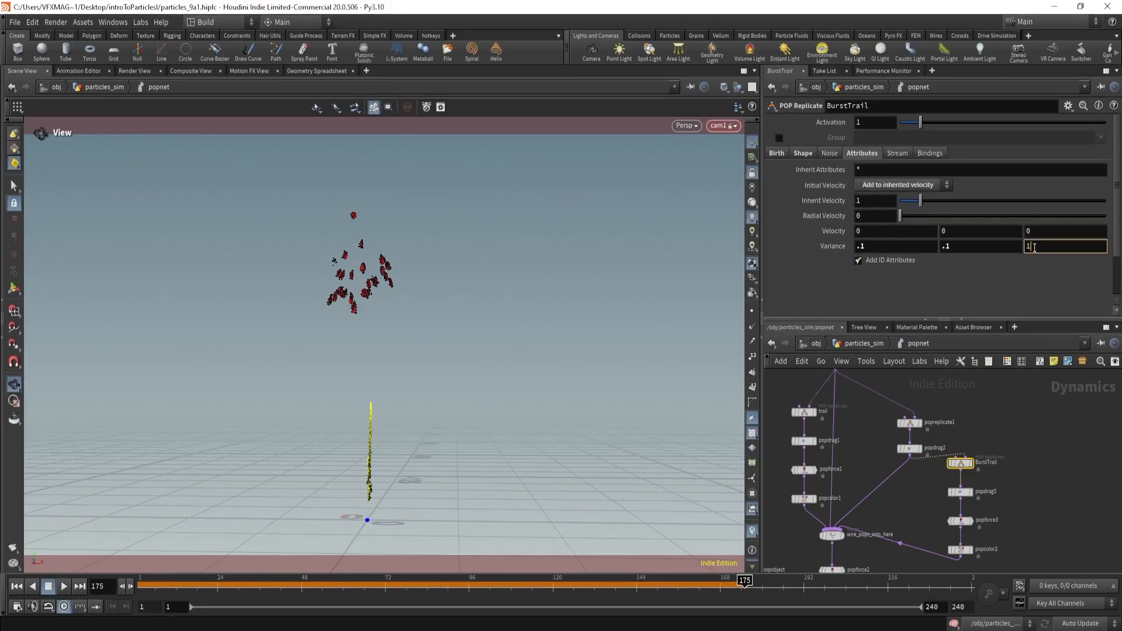
left_click(804, 412)
left_click(861, 153)
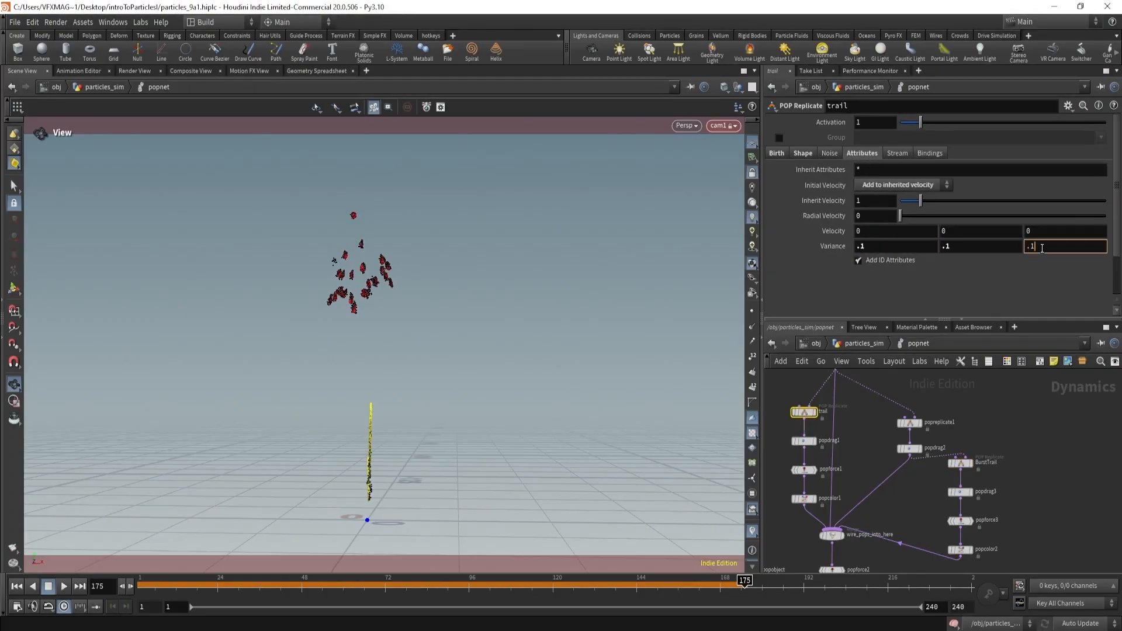
key("Return")
- Replay the simulation from the start to check the trails' spread, ending at frame 144
middle_click_drag(911, 490, 922, 464)
scroll(922, 464, "down", 2)
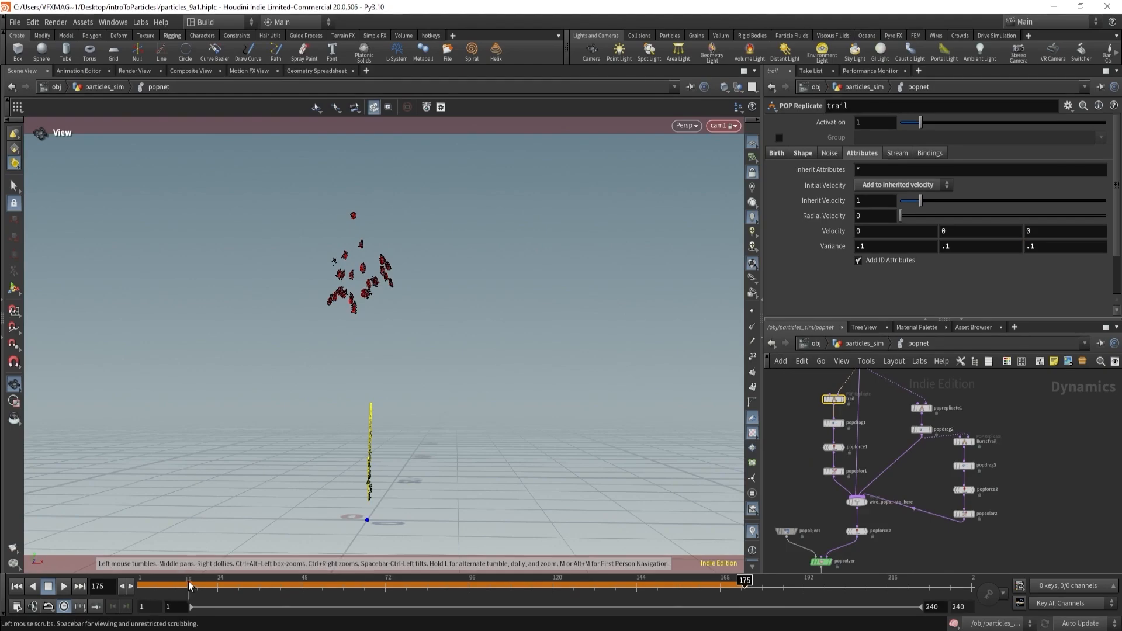
left_click_drag(184, 586, 139, 587)
left_click(63, 587)
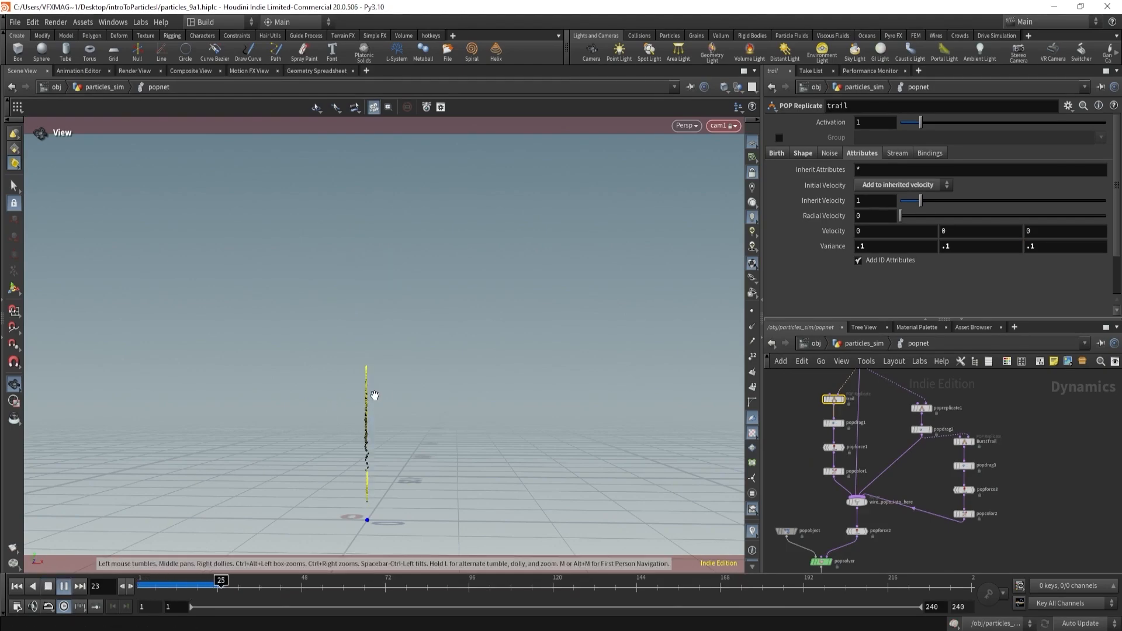
middle_click_drag(374, 395, 283, 391)
right_click_drag(367, 358, 370, 391)
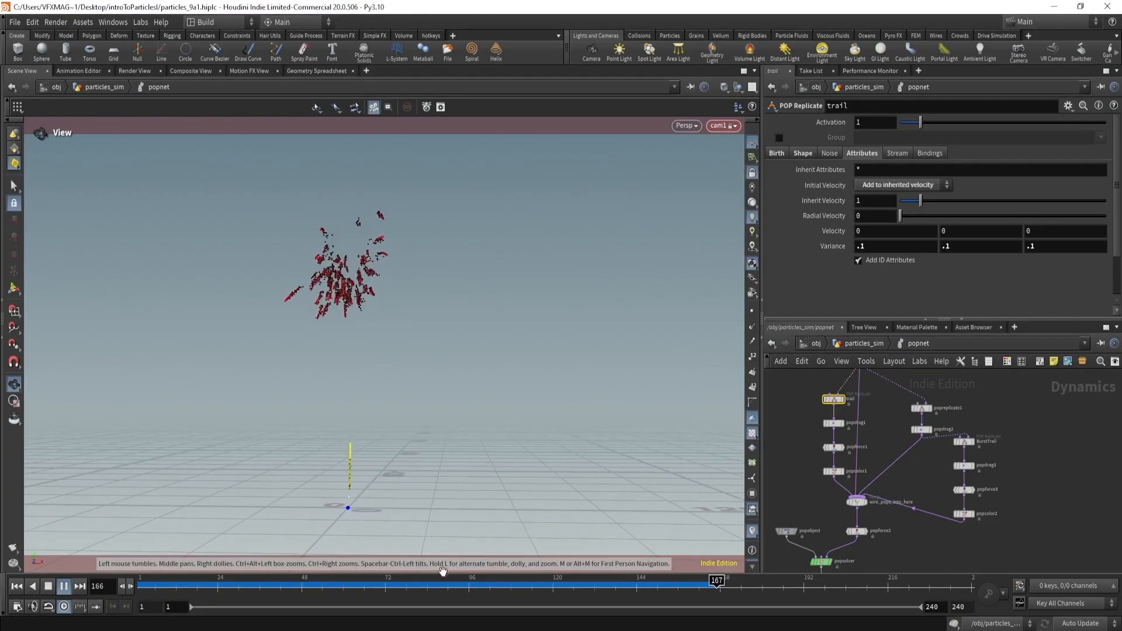
left_click_drag(592, 582, 637, 581)
- Set popdrag3's air resistance to 2
left_click(970, 465)
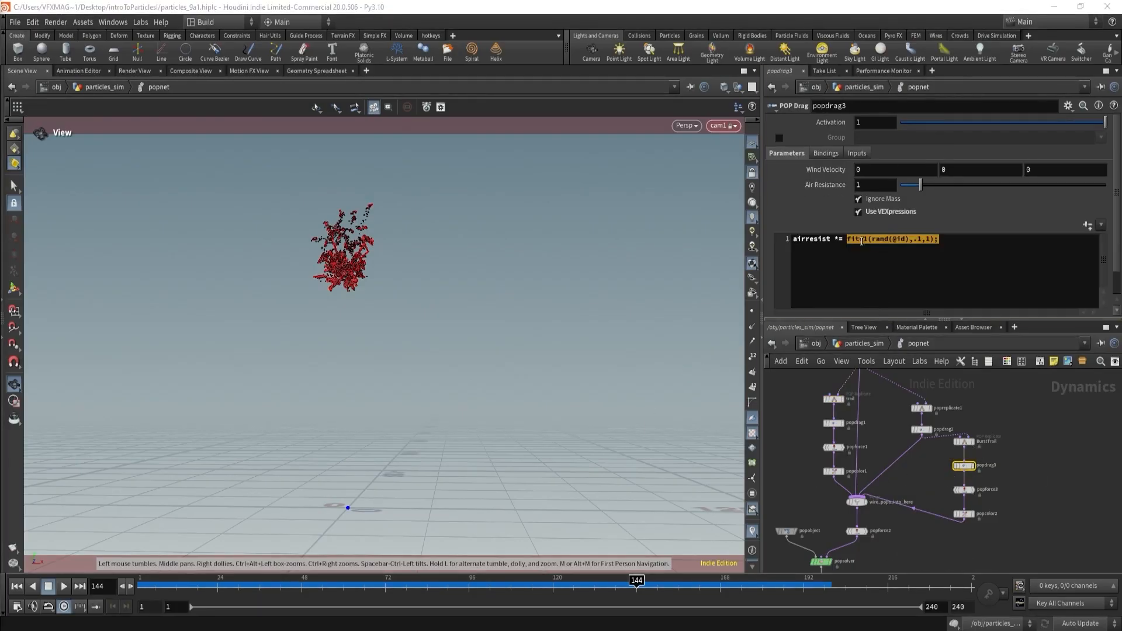
left_click(871, 187)
type("2")
key("Return")
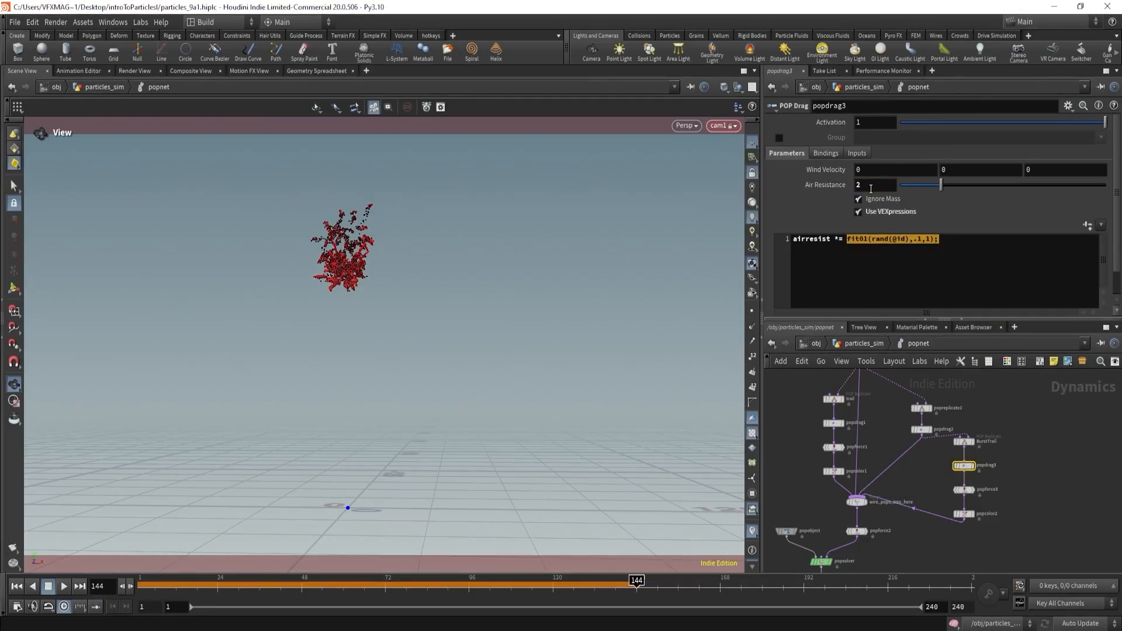
- Replay and scrub the simulation to check the burst trails' drag, unlocking the camera from the view and stopping at frame 64
left_click_drag(347, 588, 80, 586)
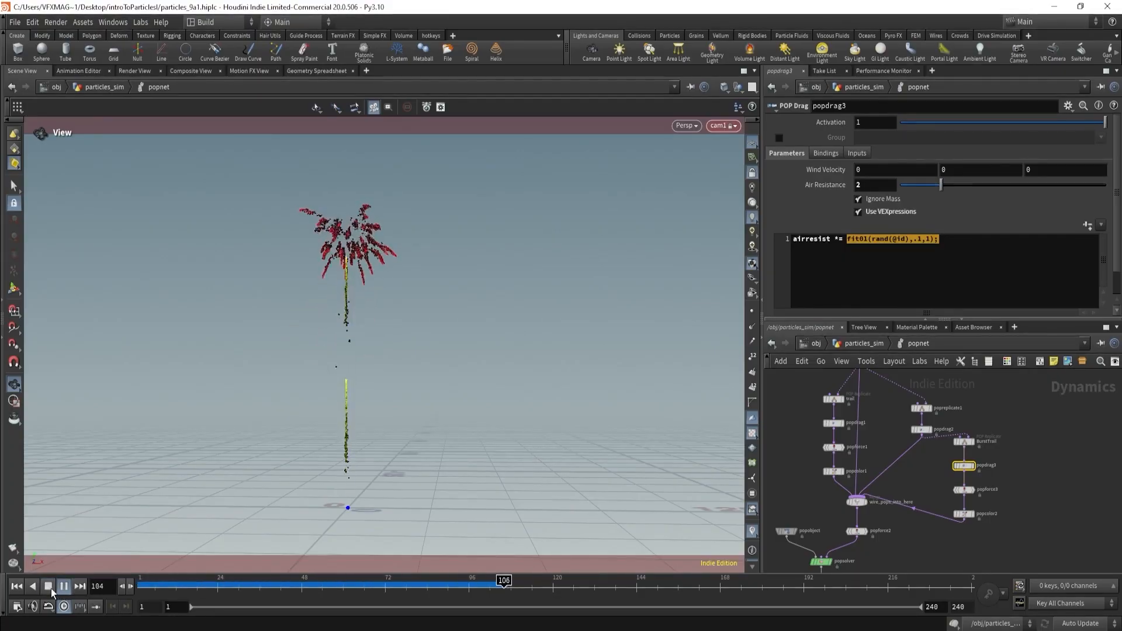
left_click(49, 588)
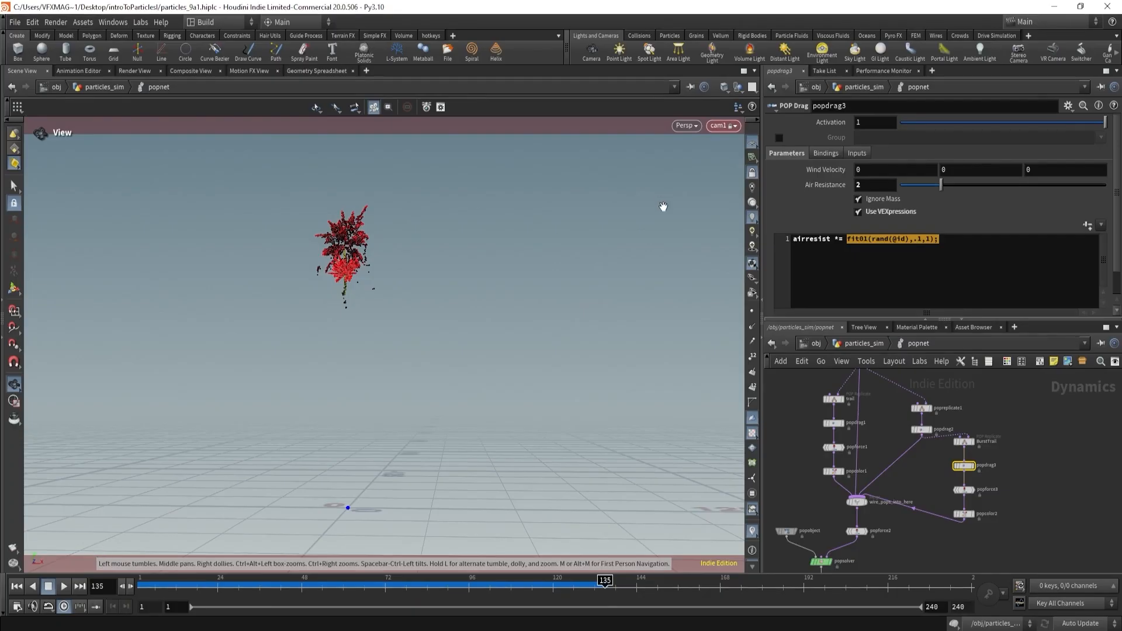
left_click(754, 176)
left_click_drag(147, 584, 370, 579)
middle_click_drag(442, 292, 497, 343)
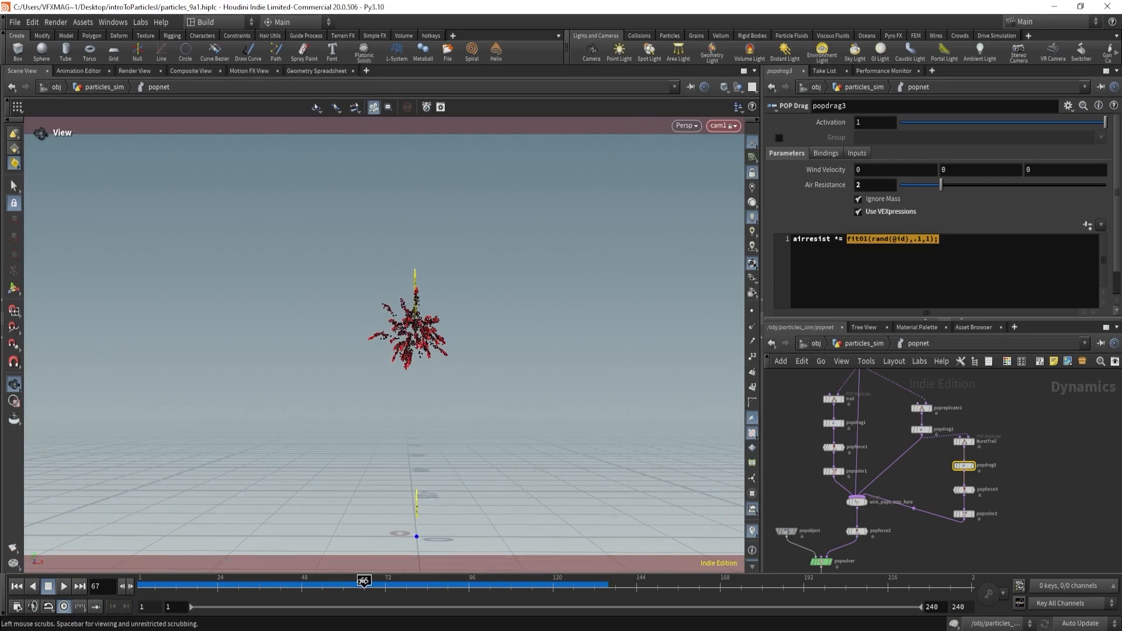
left_click_drag(364, 582, 550, 578)
middle_click_drag(477, 437, 446, 409)
right_click_drag(445, 409, 481, 407)
left_click_drag(217, 585, 561, 564)
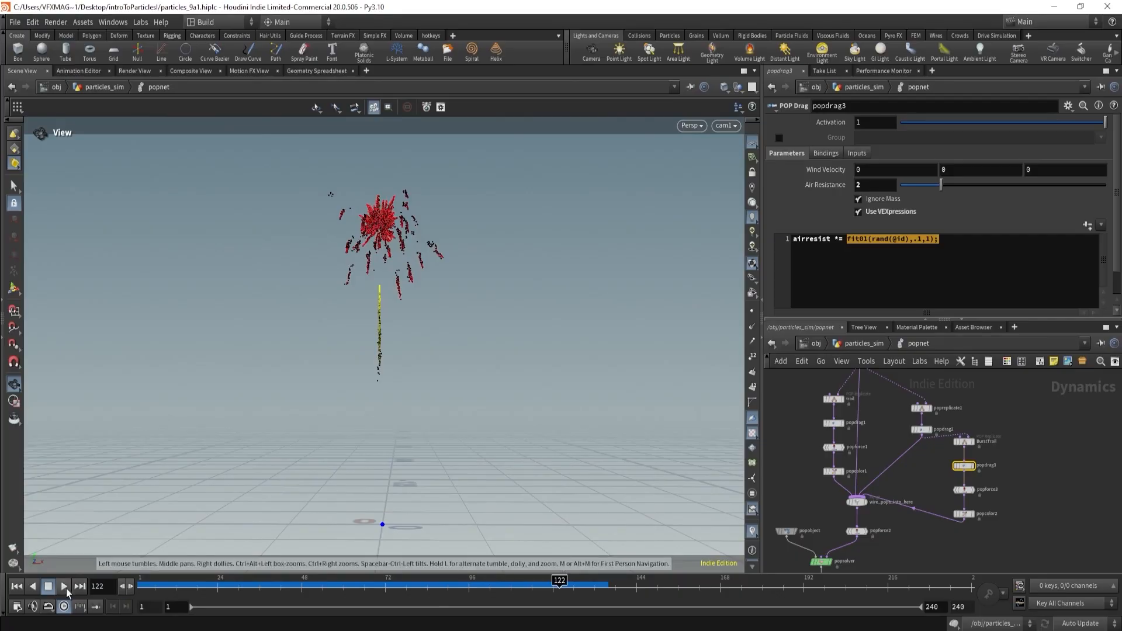
left_click(65, 588)
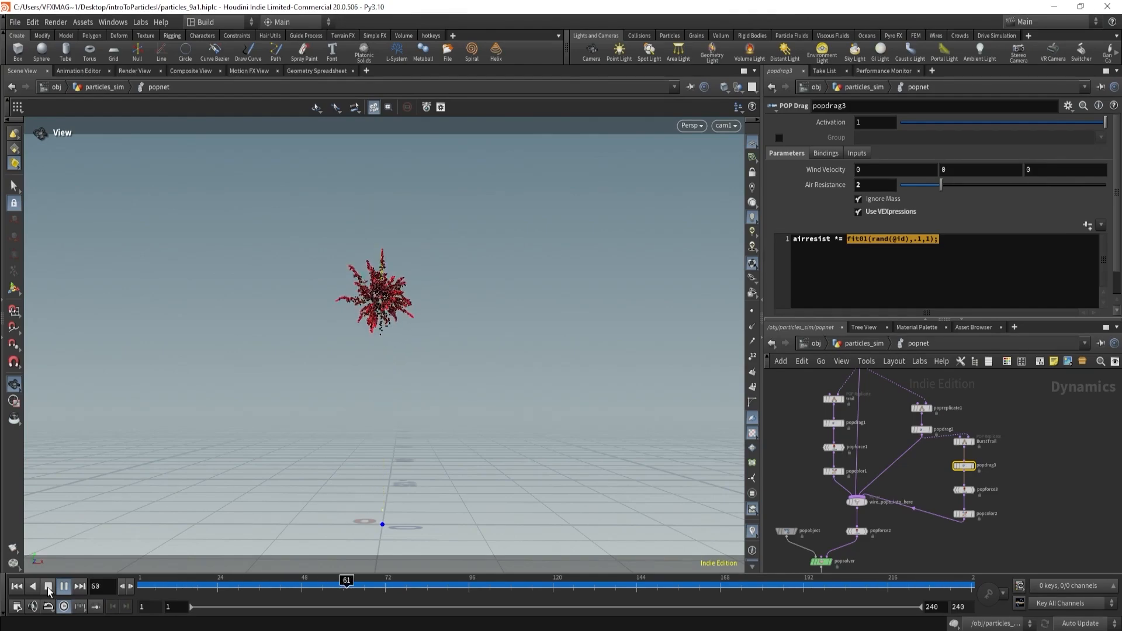
left_click(48, 586)
- Set popforce3's noise swirl size to .5 and amplitude to 5
left_click(963, 490)
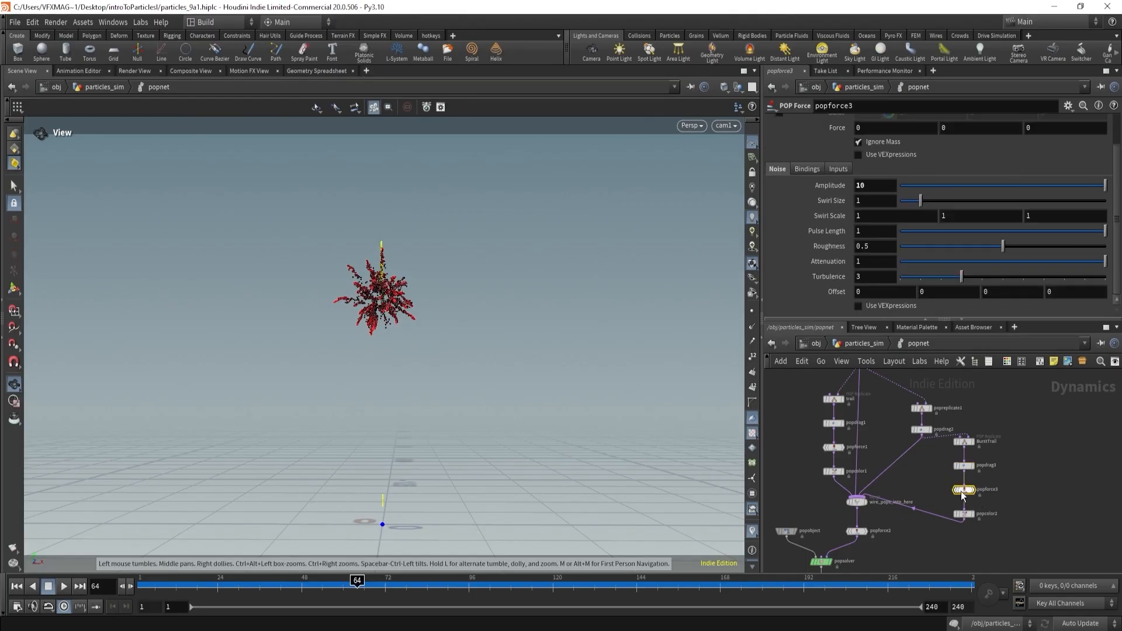
left_click(866, 200)
left_click(867, 187)
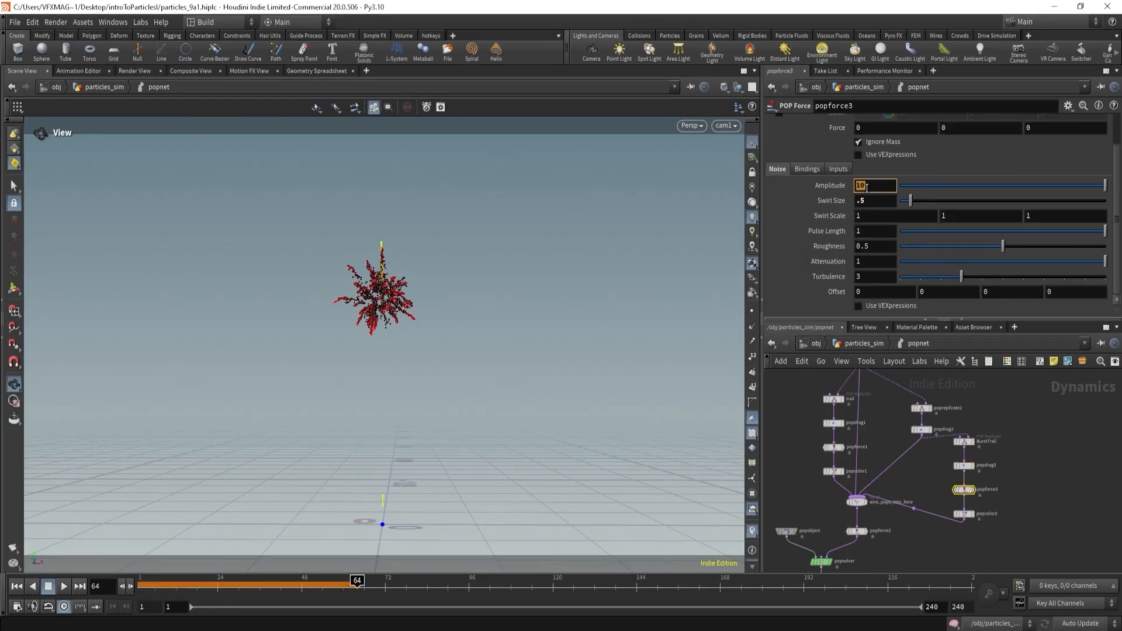
key("Return")
- Replay the simulation from the start to check the burst trails' noise, stopping at frame 97
left_click_drag(306, 586, 138, 585)
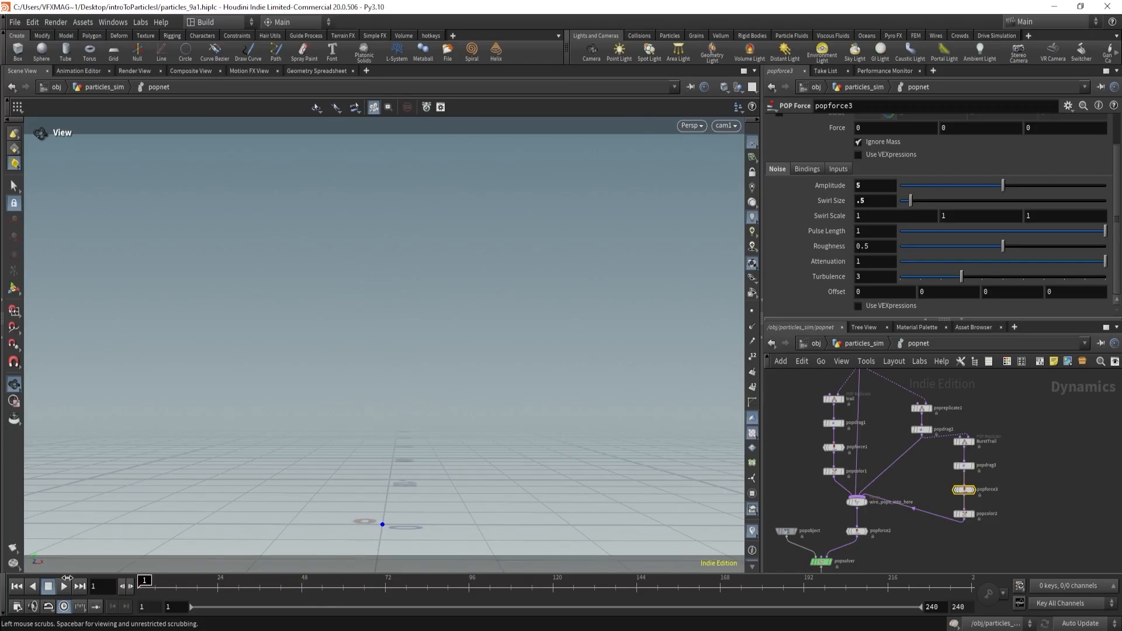
left_click(67, 587)
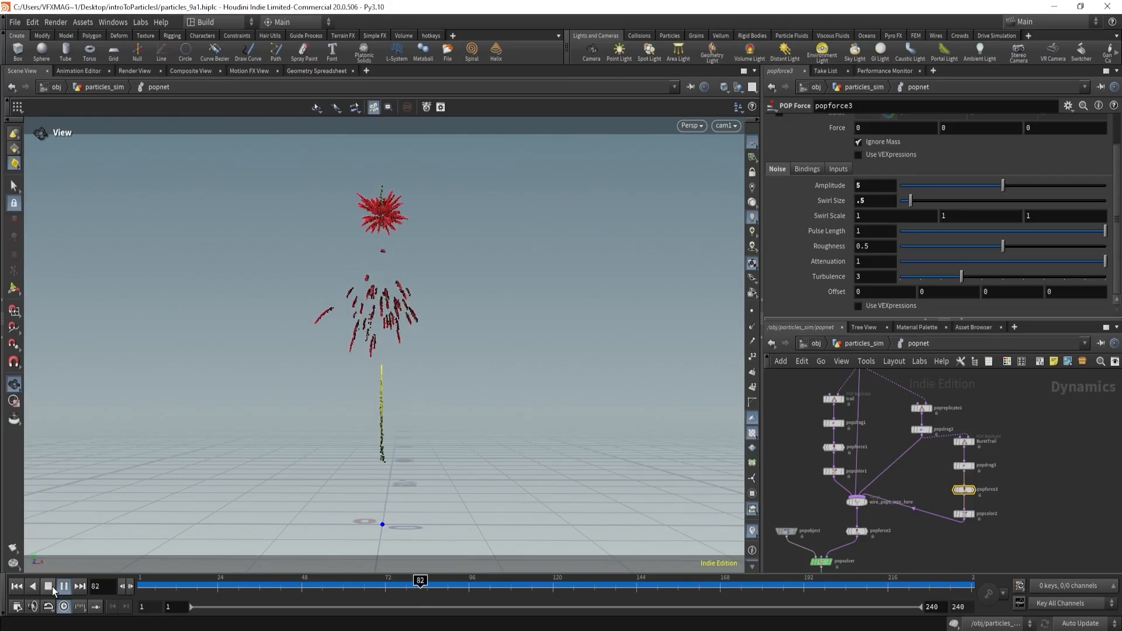
left_click(52, 588)
- Review the birth, source and attribute settings of the source_first_input node
middle_click_drag(869, 421, 894, 464)
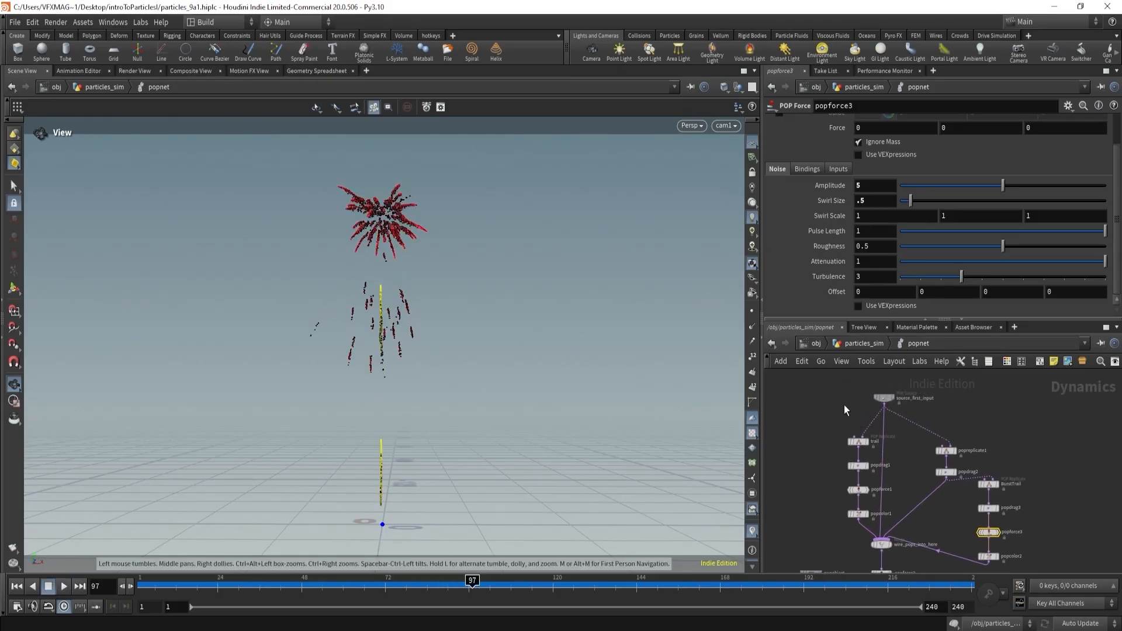
left_click_drag(843, 400, 895, 404)
scroll(830, 209, "down", 3)
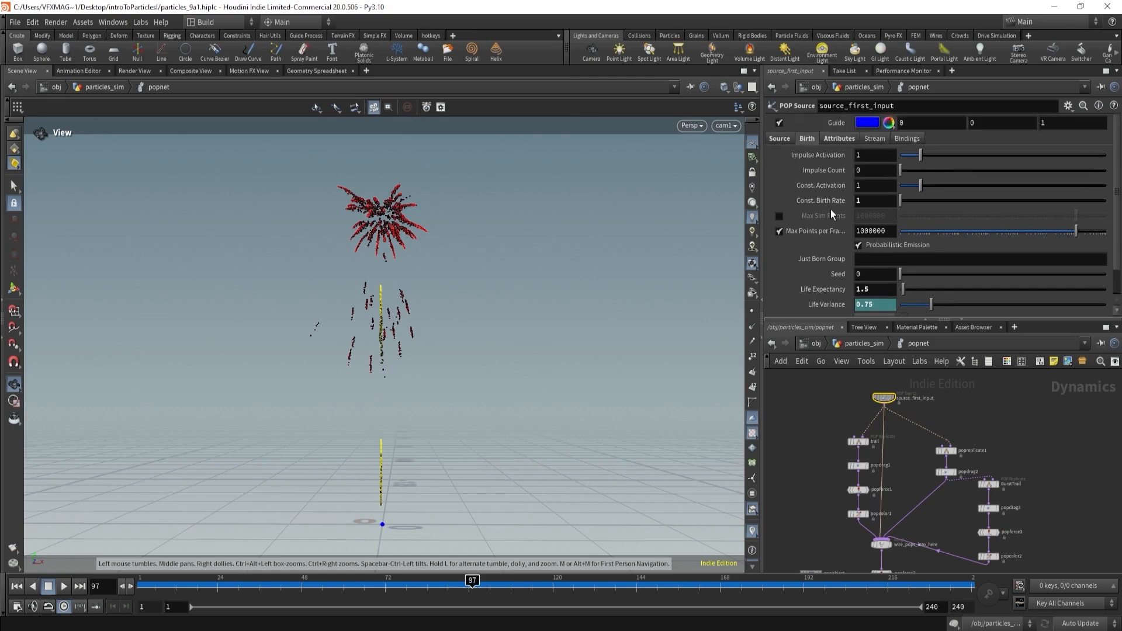
left_click(780, 139)
scroll(800, 215, "down", 1)
scroll(830, 234, "up", 1)
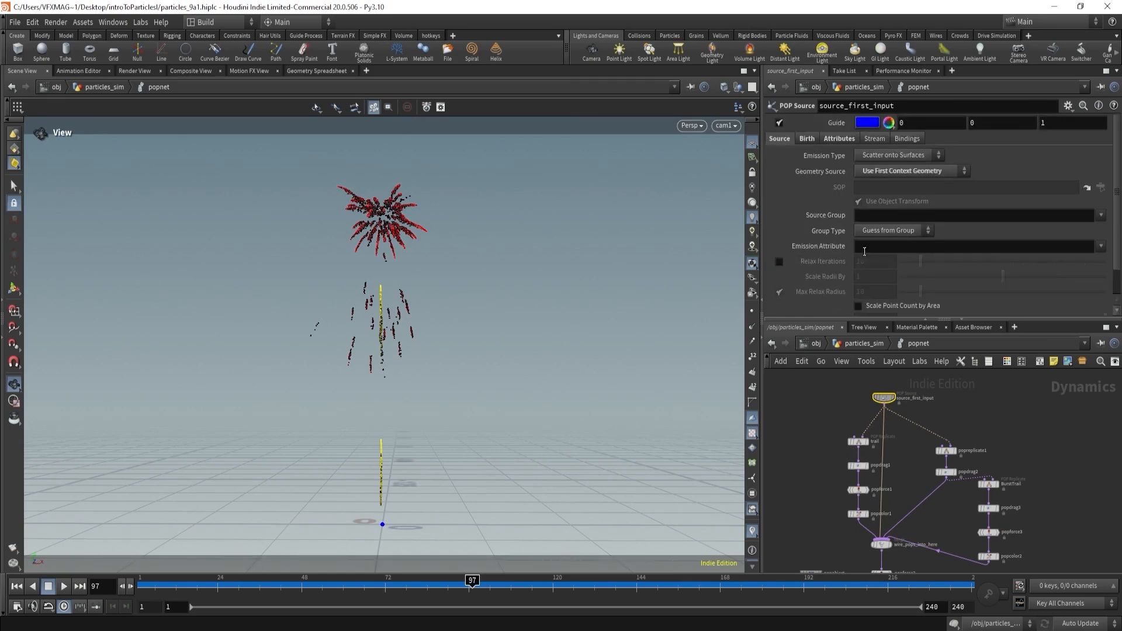
left_click(840, 140)
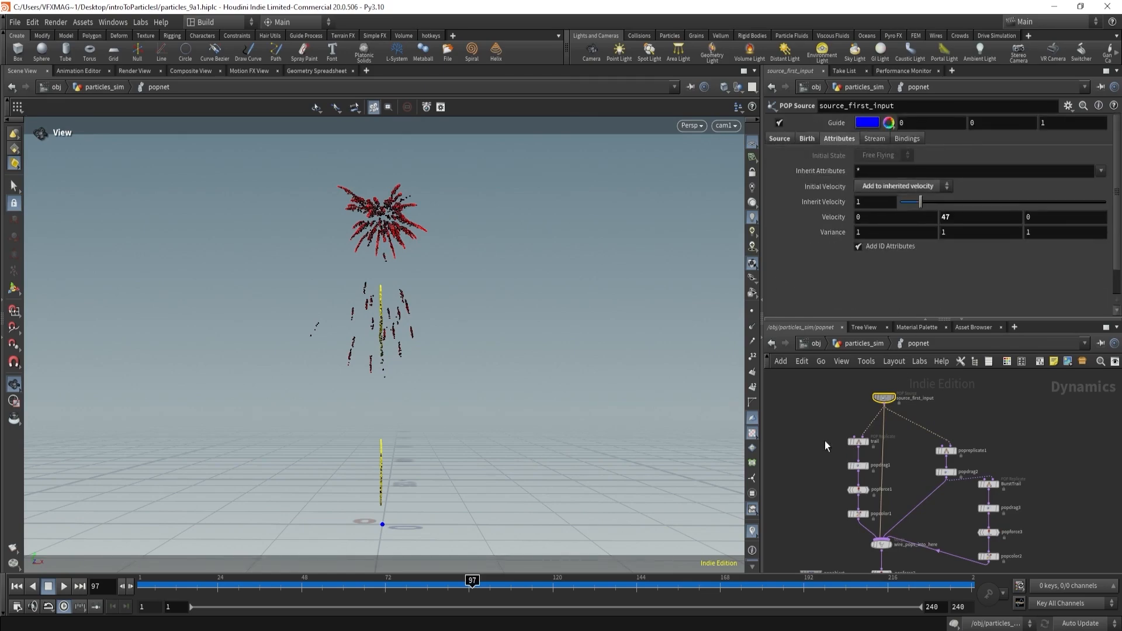
- Review the settings of the trail branch from trail through popdrag1, popforce1 and popcolor1, and of popdrag2
left_click_drag(853, 444, 854, 444)
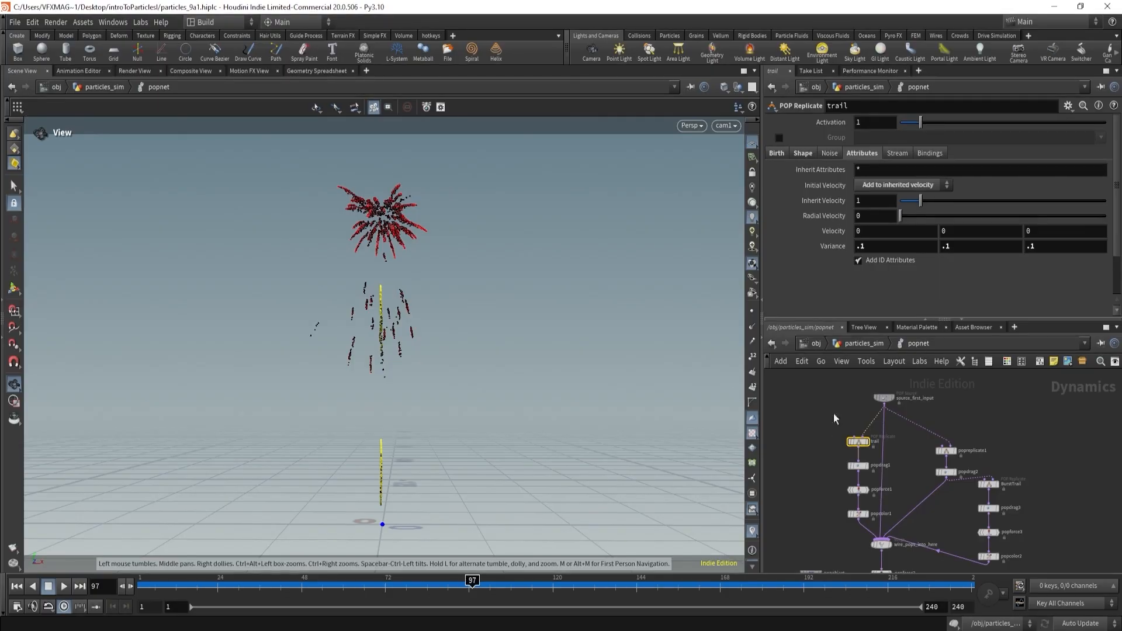
left_click(803, 152)
left_click(858, 466)
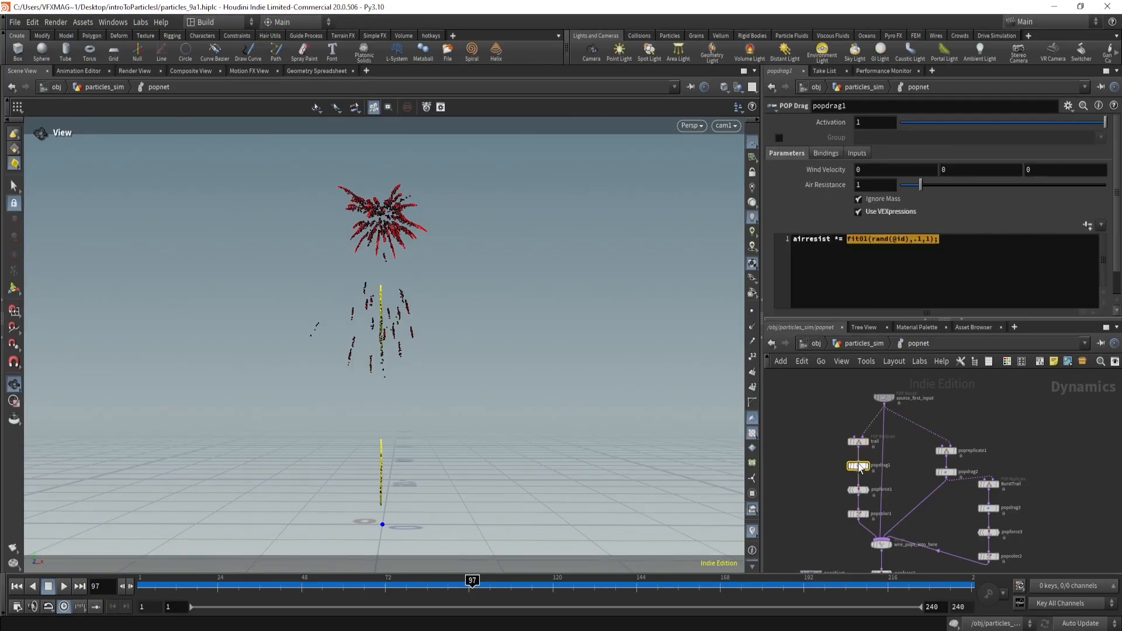
middle_click_drag(801, 476, 802, 422)
left_click(858, 437)
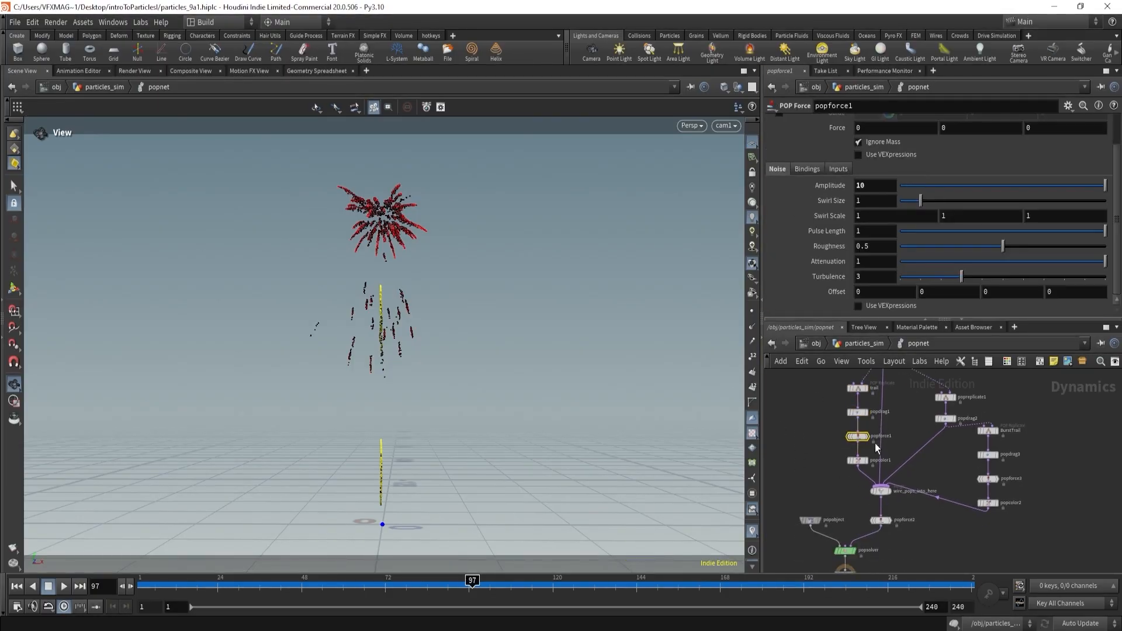
left_click(859, 461)
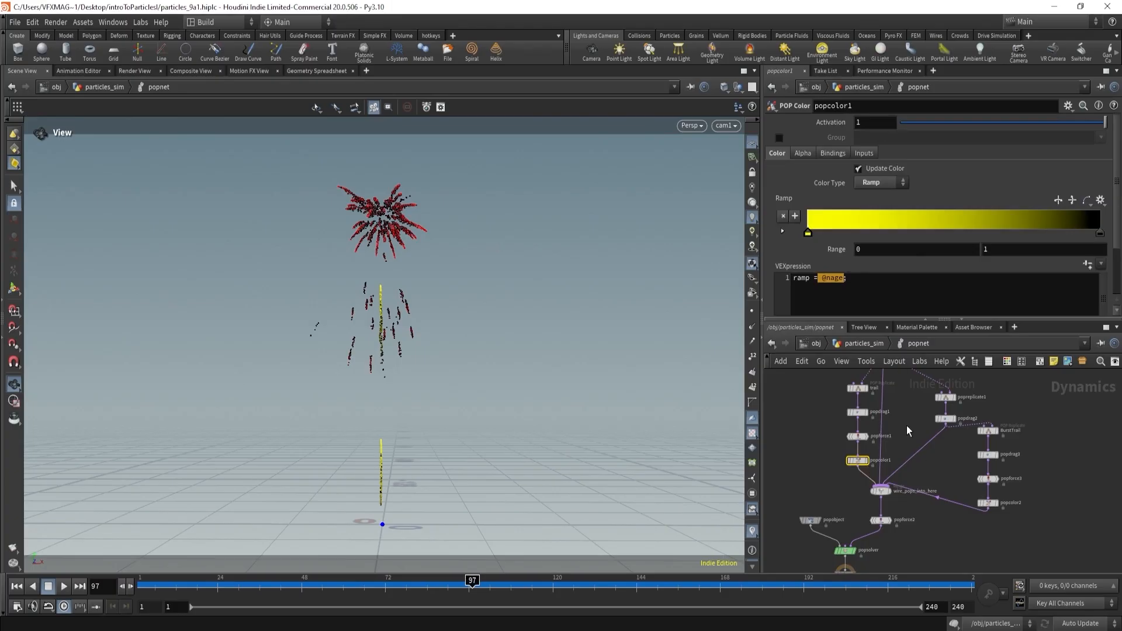
left_click_drag(961, 405, 946, 435)
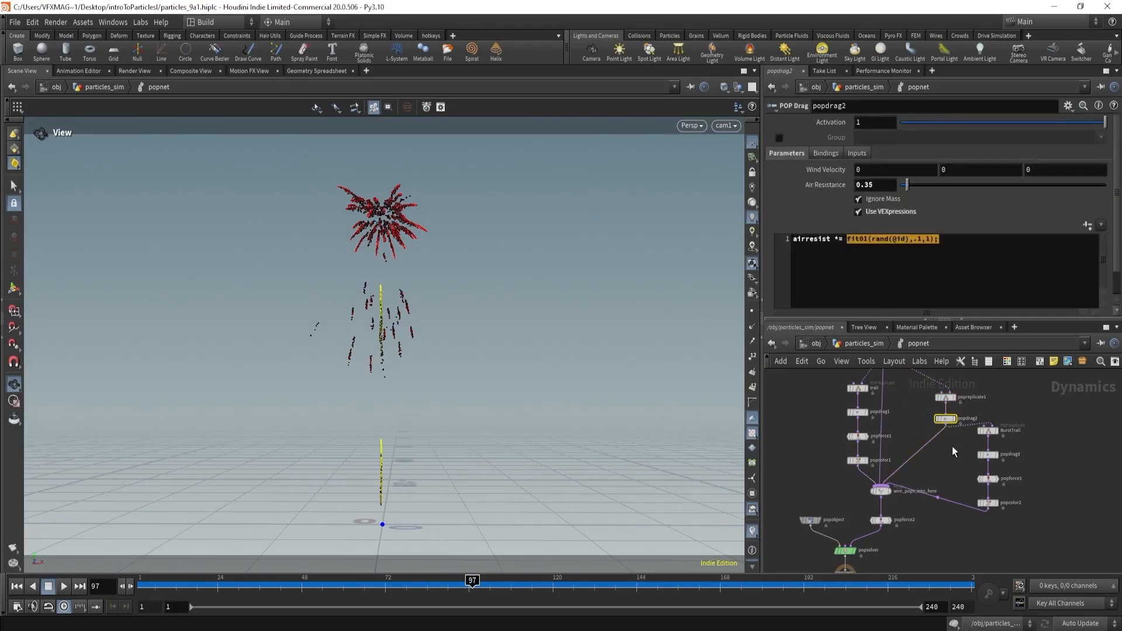
- Rearrange the network so the trail and burst branches sit well above wire_pops_into_here, leaving room beneath them
middle_click_drag(946, 436, 952, 492)
scroll(951, 493, "down", 1)
left_click_drag(835, 394, 984, 482)
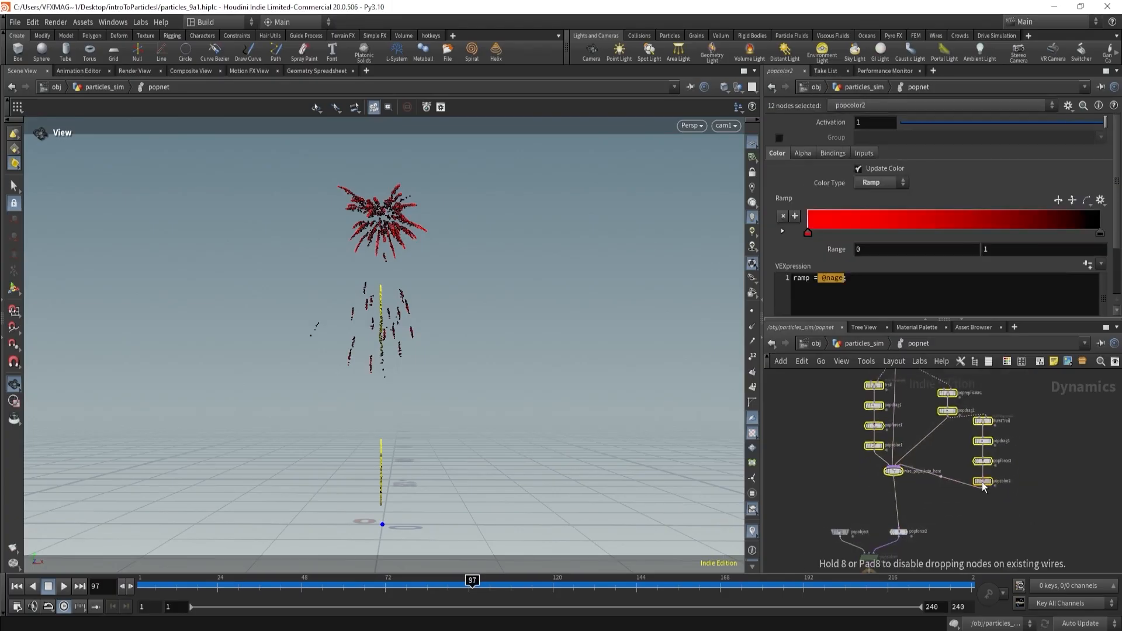
middle_click_drag(947, 421, 947, 515)
left_click_drag(853, 401, 961, 533)
left_click_drag(950, 498, 949, 459)
middle_click_drag(958, 480, 939, 428)
left_click_drag(948, 439, 991, 526)
left_click_drag(963, 515, 967, 492)
- Add a Merge node beneath the rocket trail branch and move the trail nodes clear of the source's wire
left_click(823, 487)
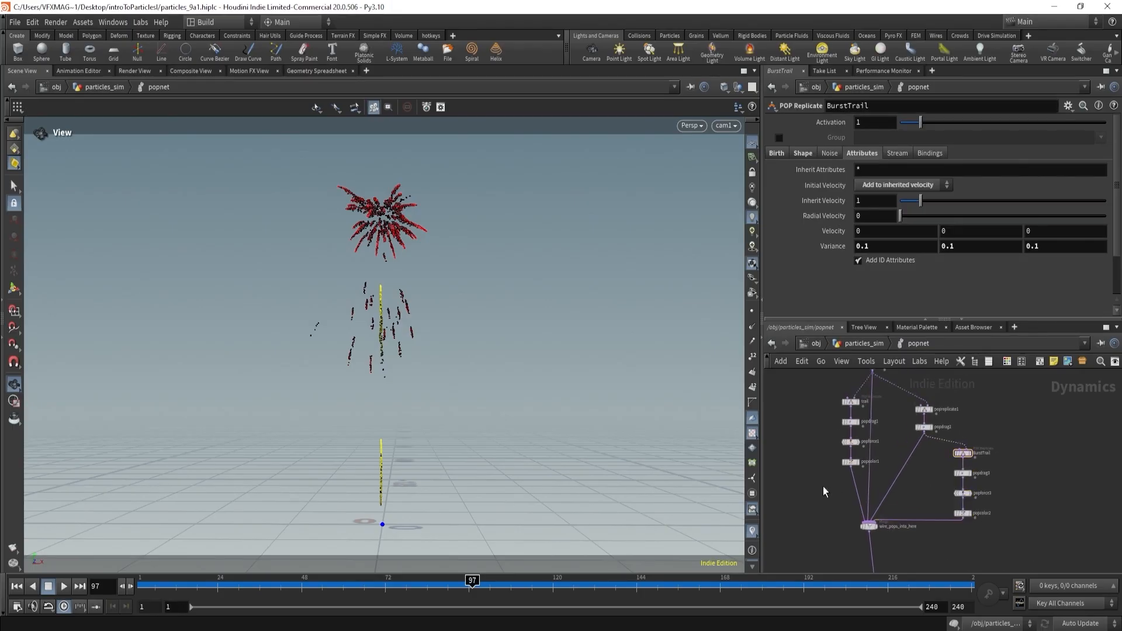
key("Tab")
type("mer")
key("Return")
left_click(824, 488)
left_click_drag(848, 483, 824, 490)
left_click_drag(819, 396, 879, 511)
left_click_drag(864, 505, 812, 497)
- Rename the trail replicate node to mainTrail
mouse_move(880, 512)
middle_mouse_down()
mouse_move(881, 501)
mouse_move(883, 522)
middle_mouse_up()
left_click(883, 514)
scroll(830, 420, "up", 3)
left_click(830, 420)
type("main")
key("Delete")
type("T")
key("Return")
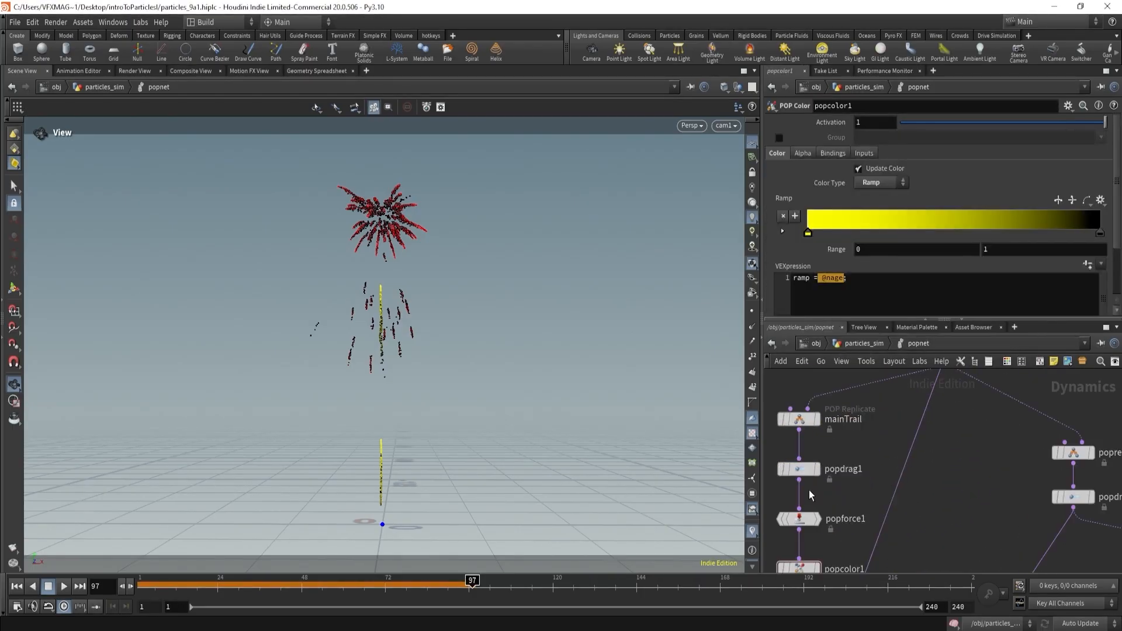
- Add a second Merge node beneath the burst branch and feed popdrag2 and popcolor2 into it
scroll(809, 490, "down", 3)
left_click(847, 504)
middle_click_drag(894, 374, 845, 396)
left_click_drag(872, 422, 911, 466)
mouse_move(1003, 459)
left_mouse_down("shift")
mouse_move(942, 562)
mouse_move(931, 489)
mouse_move(927, 548)
left_mouse_up("shift")
scroll(928, 529, "down", 3)
left_click(908, 520)
key("Tab")
type("mer")
key("Return")
left_click(909, 525)
scroll(877, 448, "up", 3)
left_click(904, 402)
left_click(922, 548)
- Wire merge1 and merge2 into wire_pops_into_here and position that node below and between them
middle_click_drag(838, 523, 839, 468)
mouse_move(839, 467)
left_mouse_down()
mouse_move(882, 489)
mouse_move(894, 515)
left_mouse_up()
left_click_drag(789, 484, 840, 512)
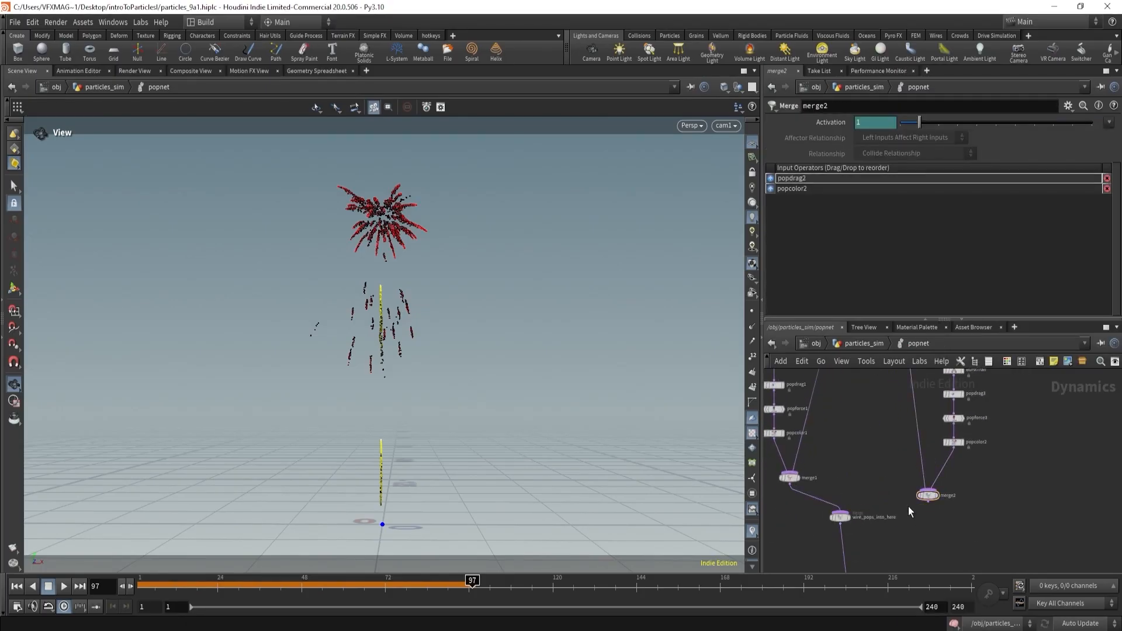
left_click_drag(928, 503, 841, 512)
left_click_drag(840, 518, 864, 545)
- Replay the simulation from the start to check the reorganized network, orbiting the view and stopping at frame 99
left_click(17, 586)
left_click(68, 589)
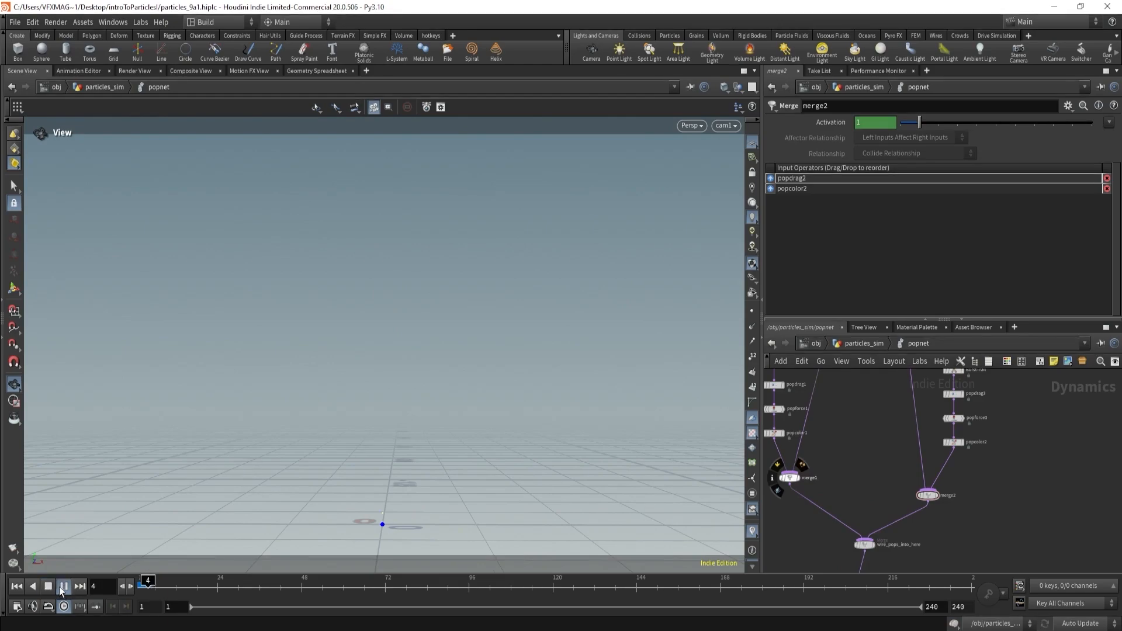
left_click_drag(483, 421, 406, 438)
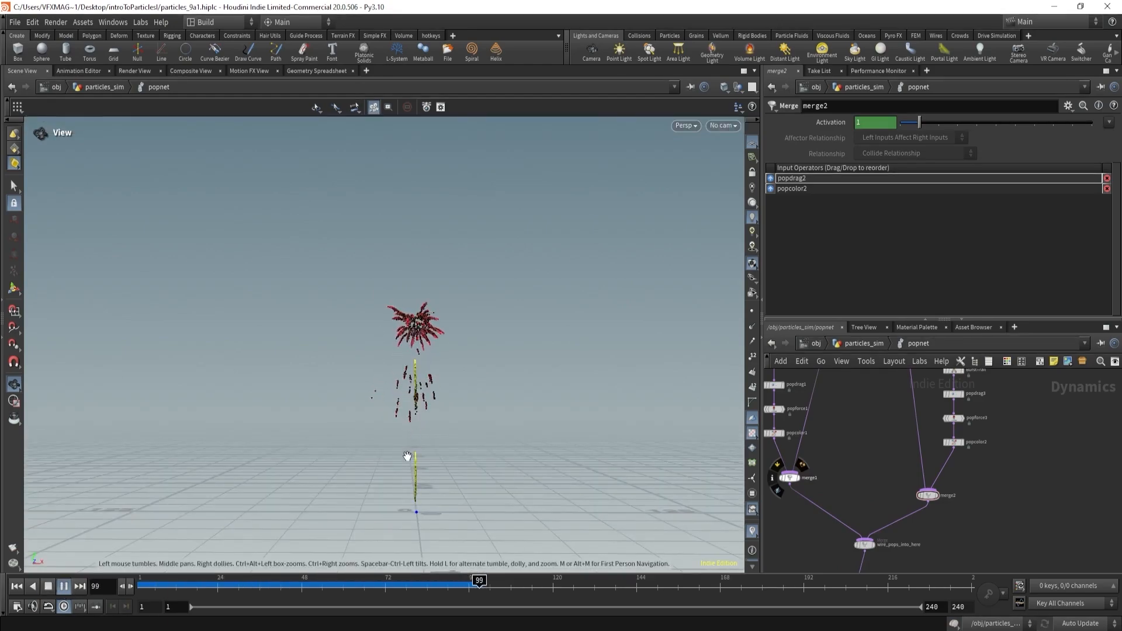
left_click(418, 580)
left_click_drag(420, 580, 481, 581)
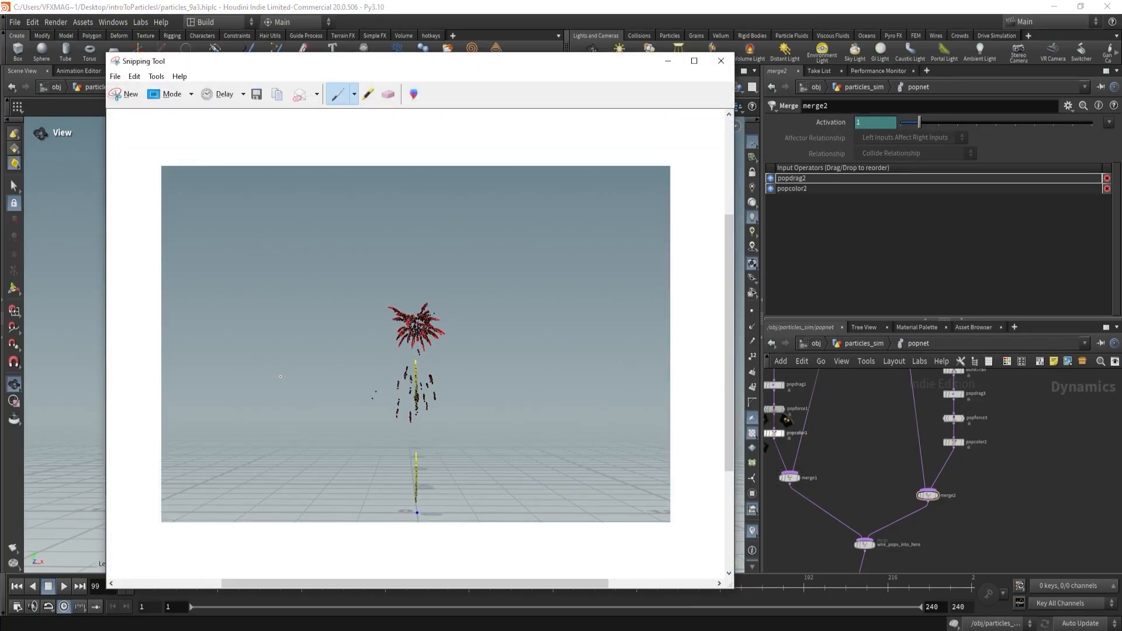
- Sketch a curved rocket path with branching bursts over the viewport capture in Snipping Tool, and minimize its window
mouse_move(291, 479)
left_mouse_down()
mouse_move(323, 275)
mouse_move(338, 308)
left_mouse_up()
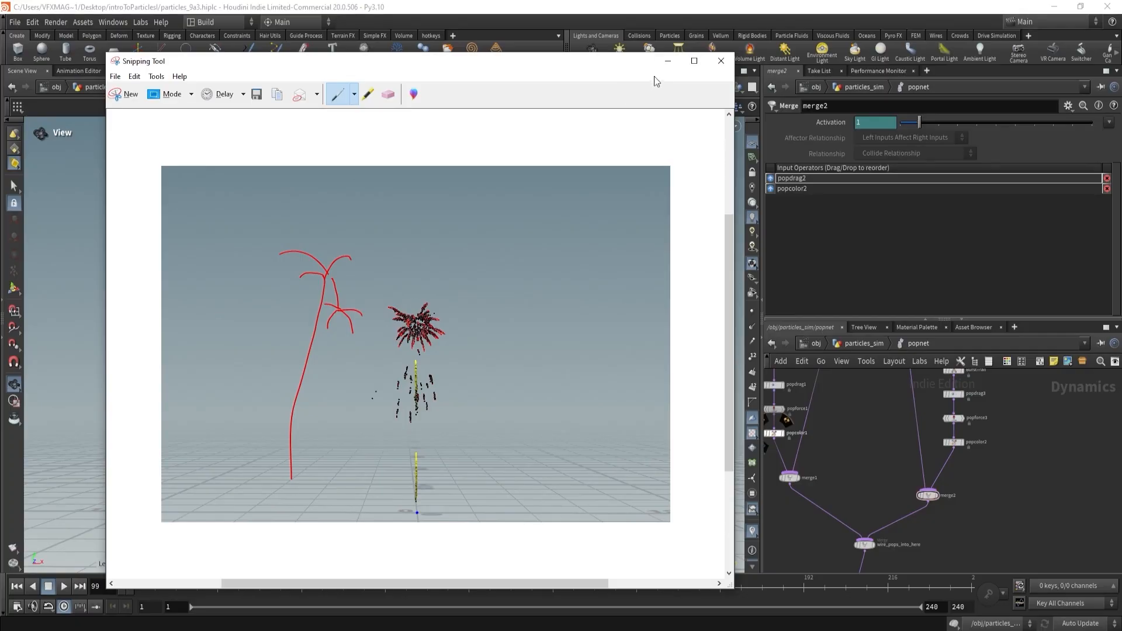
left_click(667, 61)
scroll(893, 448, "down", 3)
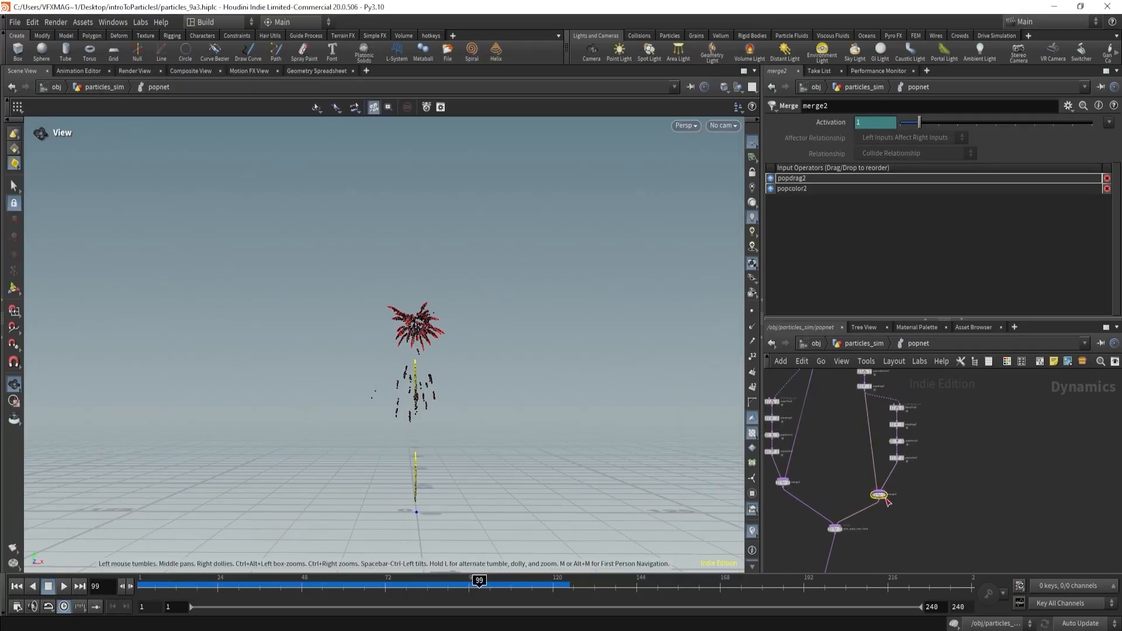
- Switch the network wires to the rounded style and rearrange source_first_input and the burst branch for cleaner spacing
left_click(821, 397)
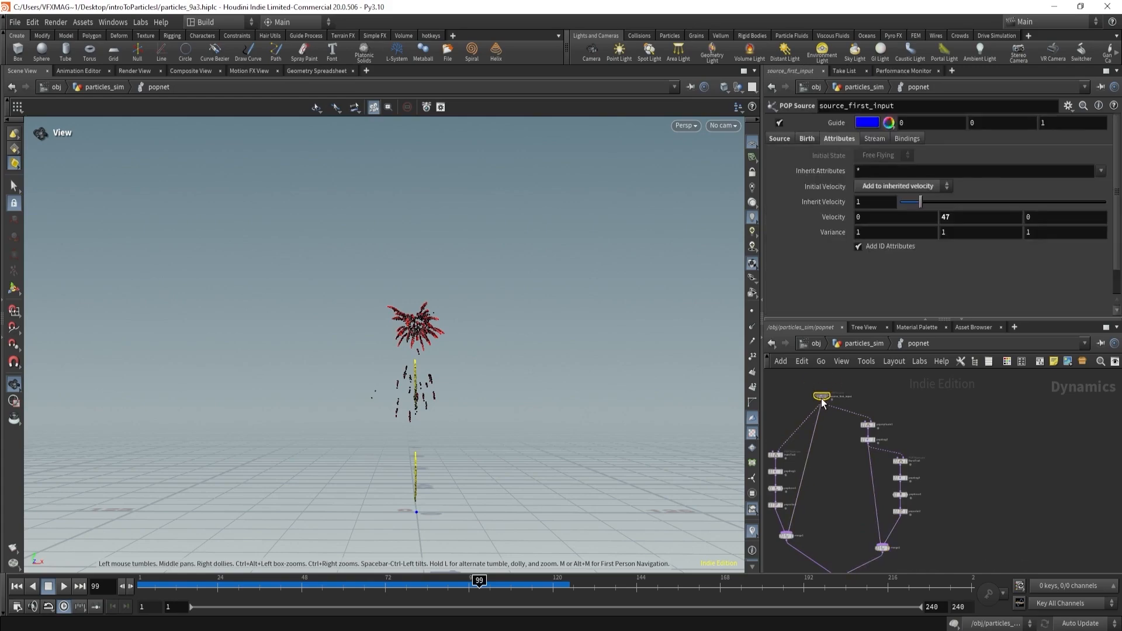
left_click_drag(822, 398, 833, 386)
key("shift+s")
mouse_move(837, 481)
middle_mouse_down()
mouse_move(843, 443)
mouse_move(835, 486)
middle_mouse_up()
left_click_drag(838, 459, 887, 421)
scroll(855, 435, "up", 1)
middle_click_drag(852, 491, 846, 448)
left_click_drag(847, 504, 864, 530)
middle_click_drag(929, 491, 897, 536)
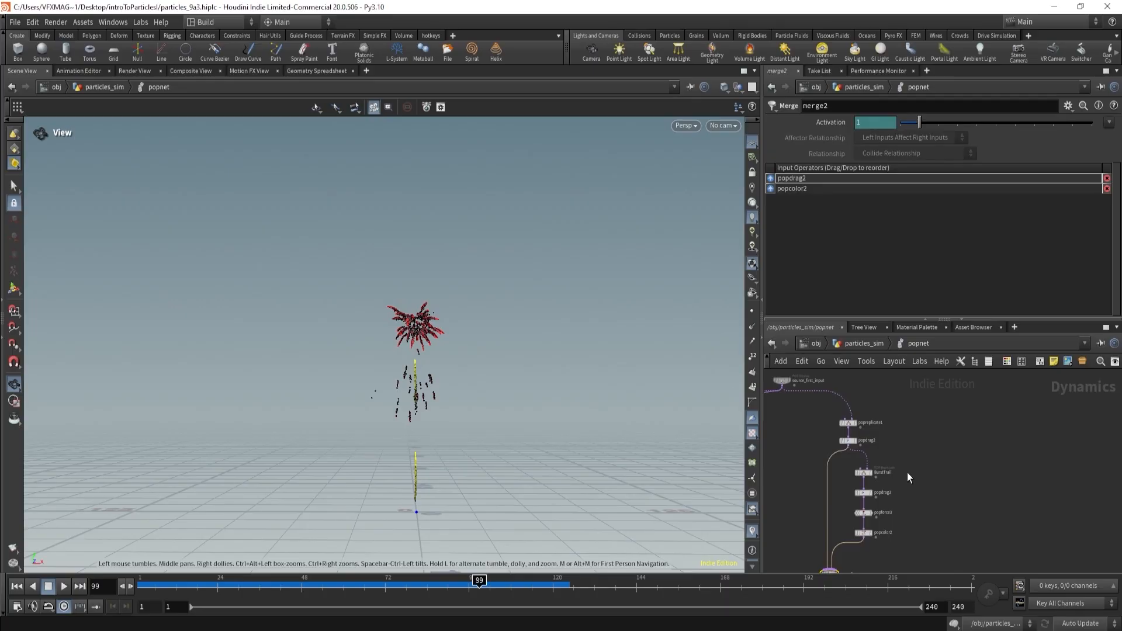
- Rename the POP Replicate node above popdrag2 to burst
scroll(913, 458, "up", 2)
left_click(819, 440)
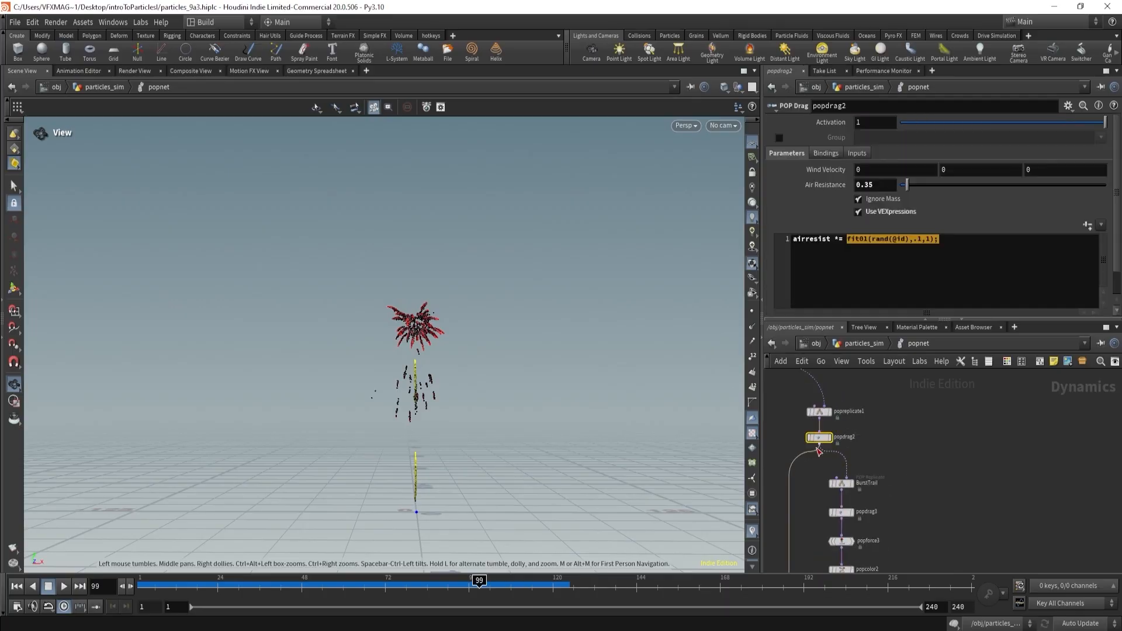
scroll(851, 427, "up", 1)
double_click(847, 411)
type("bi")
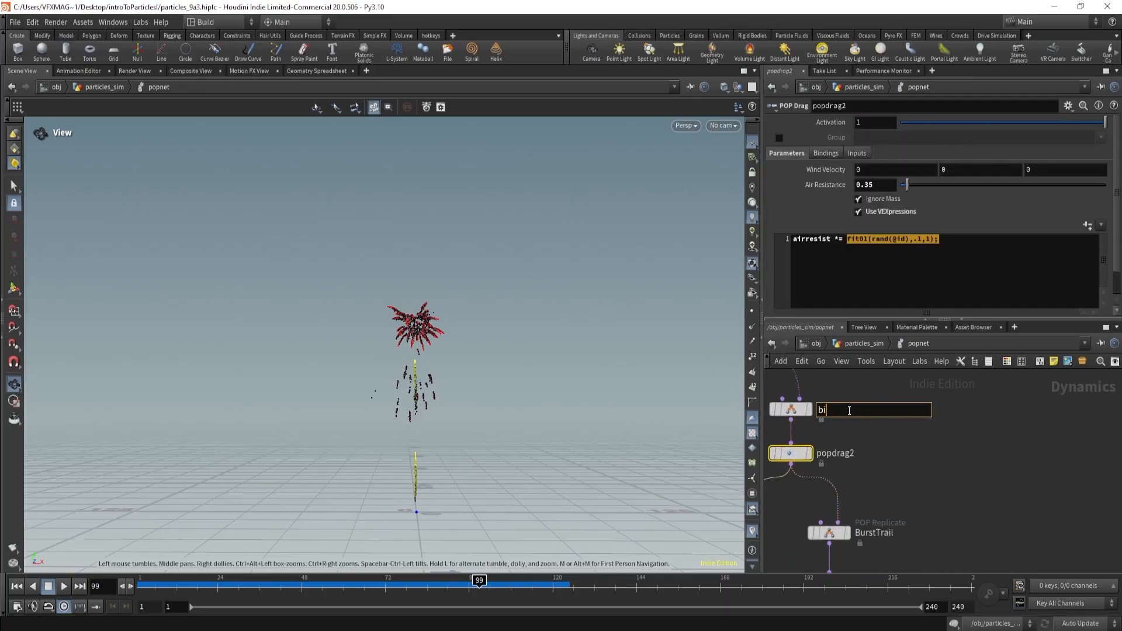
type("rst")
key("Return")
- Add a POP Replicate node and place it in the empty space beside the burst branch
left_click(911, 440)
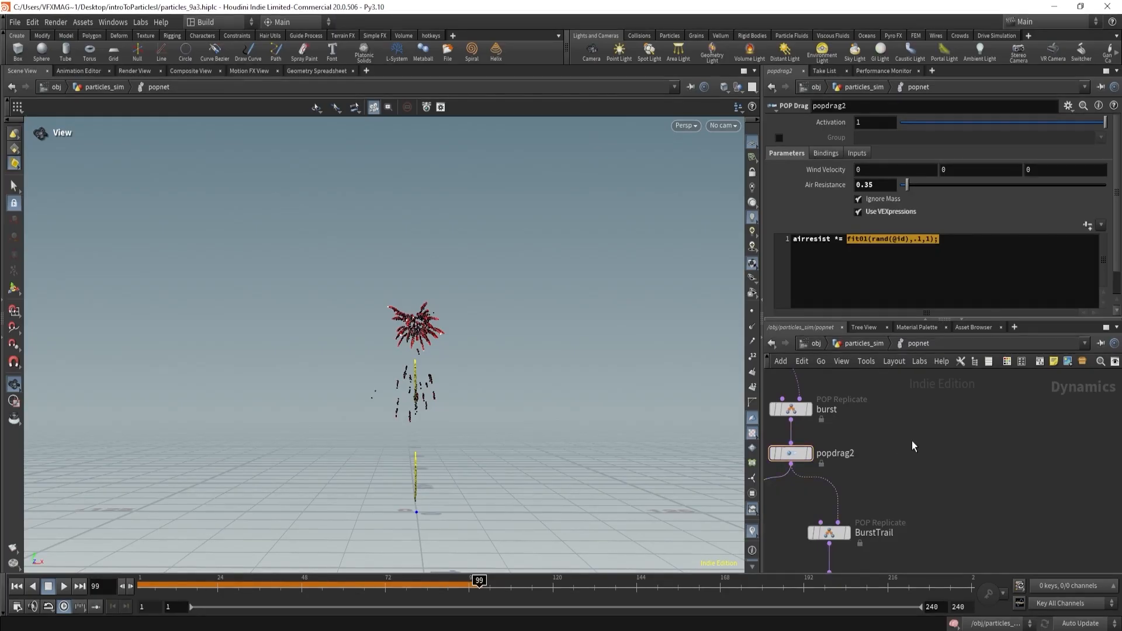
key("Tab")
type("popre")
key("Return")
left_click(912, 441)
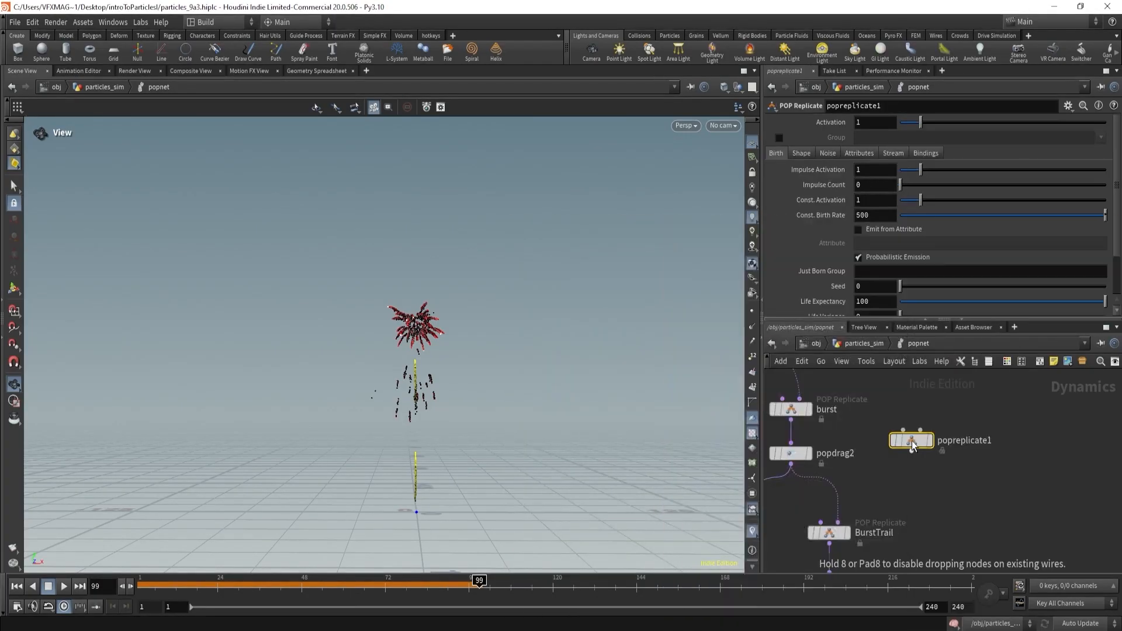
left_click_drag(912, 440, 938, 489)
- Rename the new POP Replicate node second_burst and move it slightly farther from the burst branch
double_click(987, 489)
type("s")
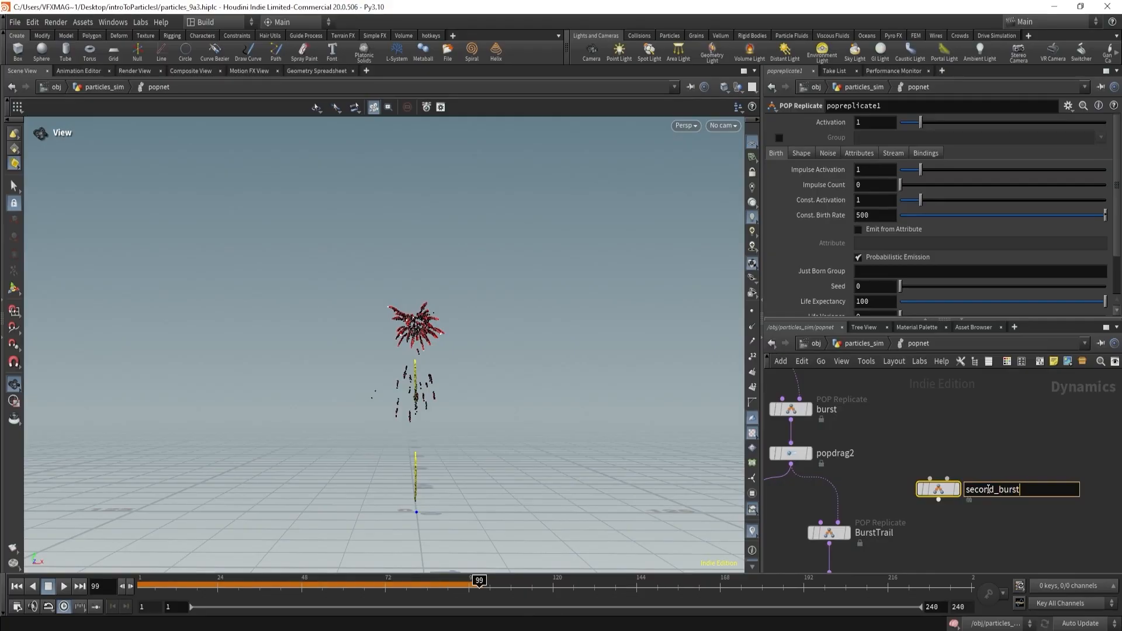
type("econd_burst")
key("Return")
scroll(909, 339, "down", 3)
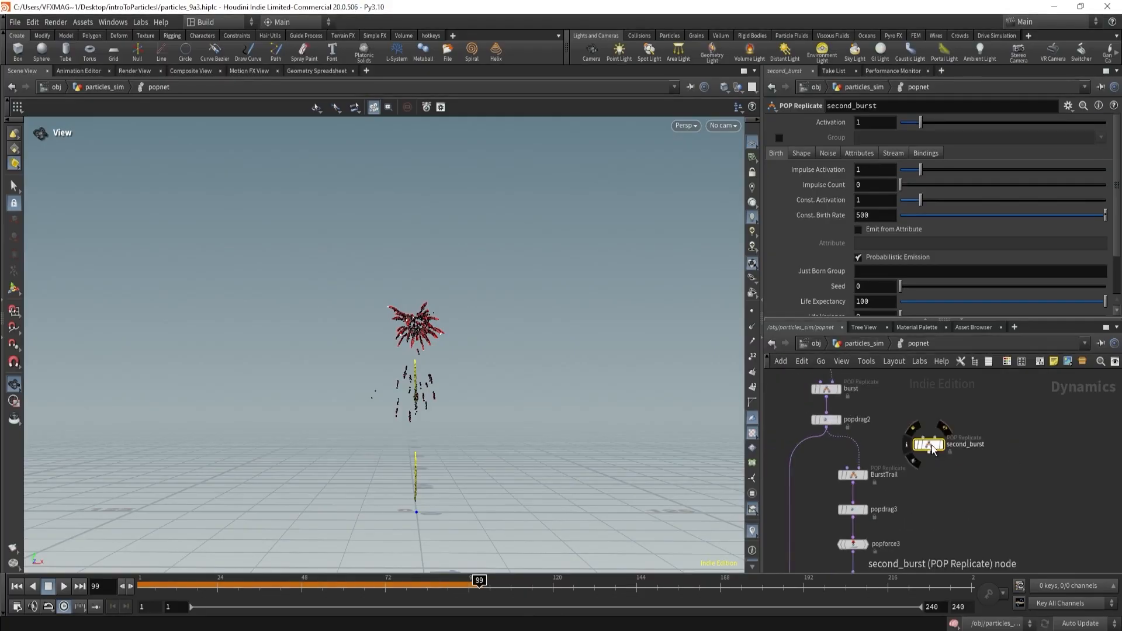
left_click_drag(931, 446, 954, 464)
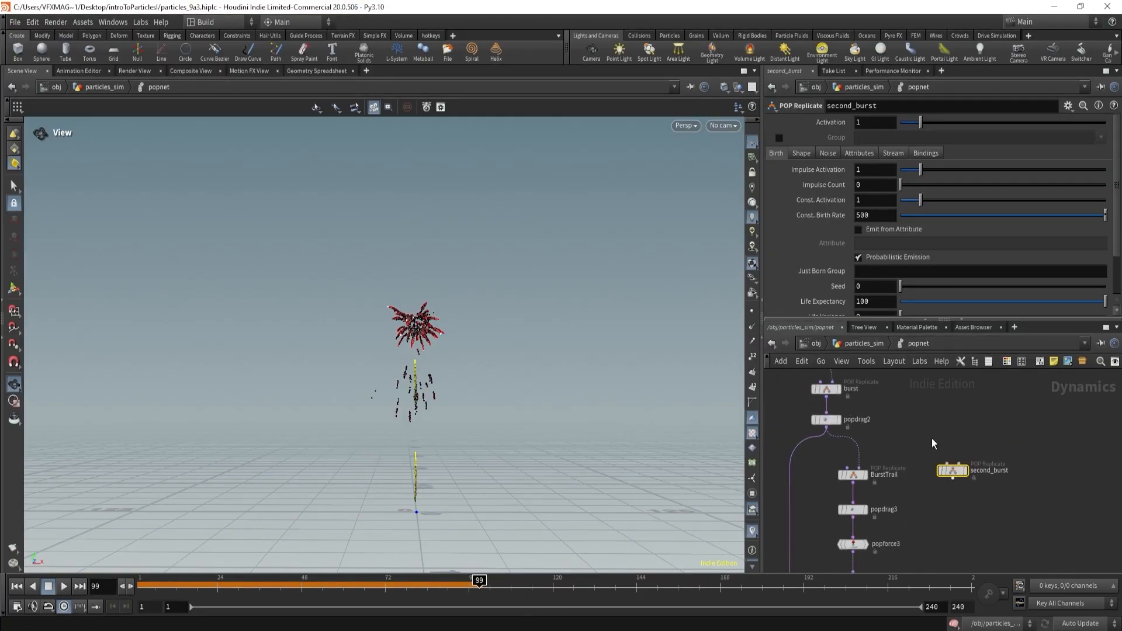
- Check the stream name of second_burst and wire popdrag2's output into that node
left_click(893, 153)
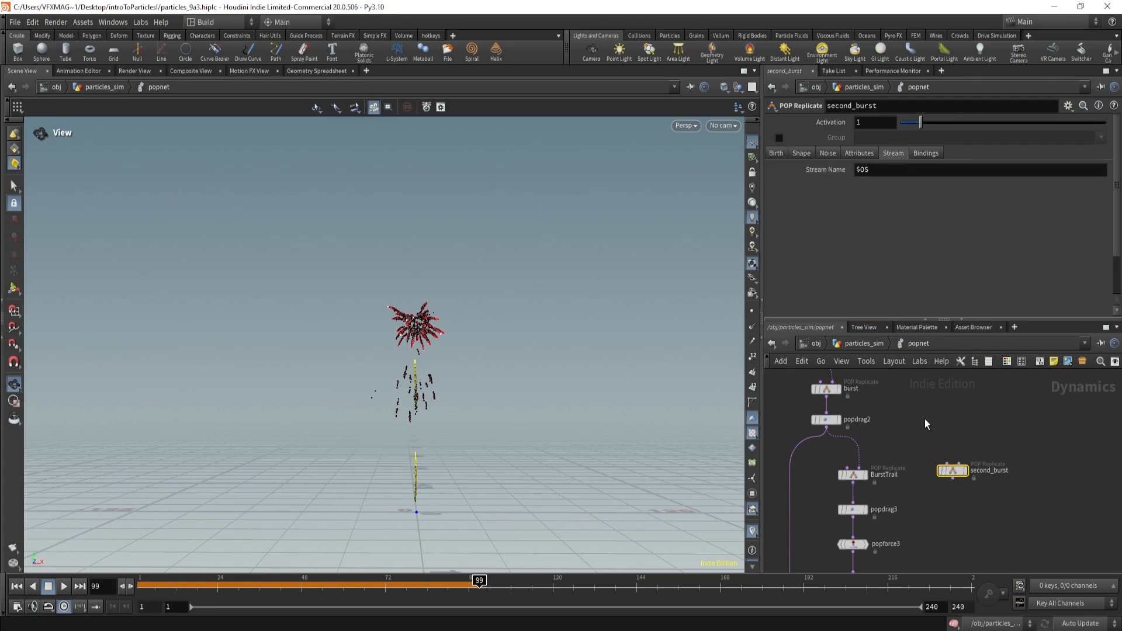
left_click(947, 426)
middle_click_drag(948, 427, 916, 406)
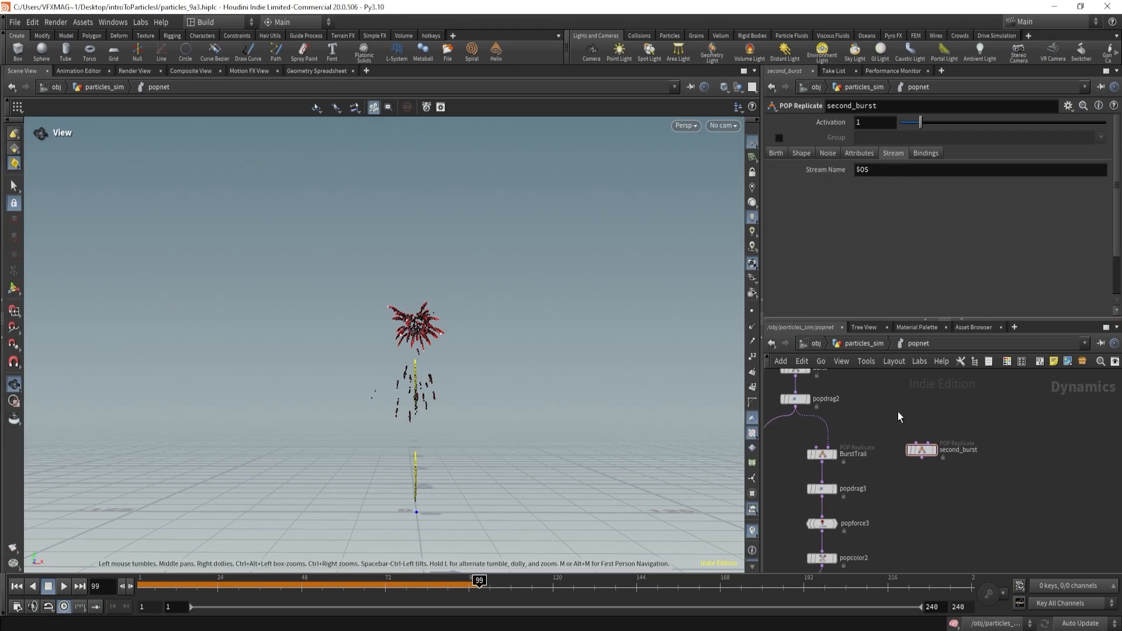
left_click(796, 408)
left_click(927, 442)
- Add a Merge node fed by second_burst, wire it into wire_pops_into_here, and return the timeline to frame 1
scroll(910, 492, "down", 3)
middle_click_drag(907, 545, 889, 497)
key("Tab")
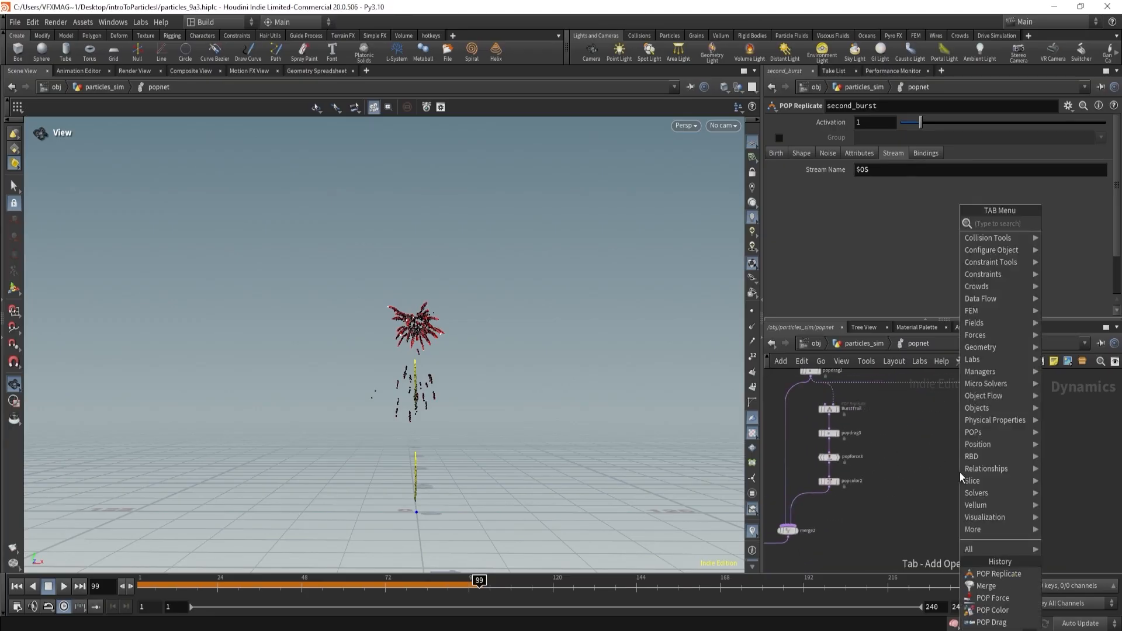
type("merge")
key("Return")
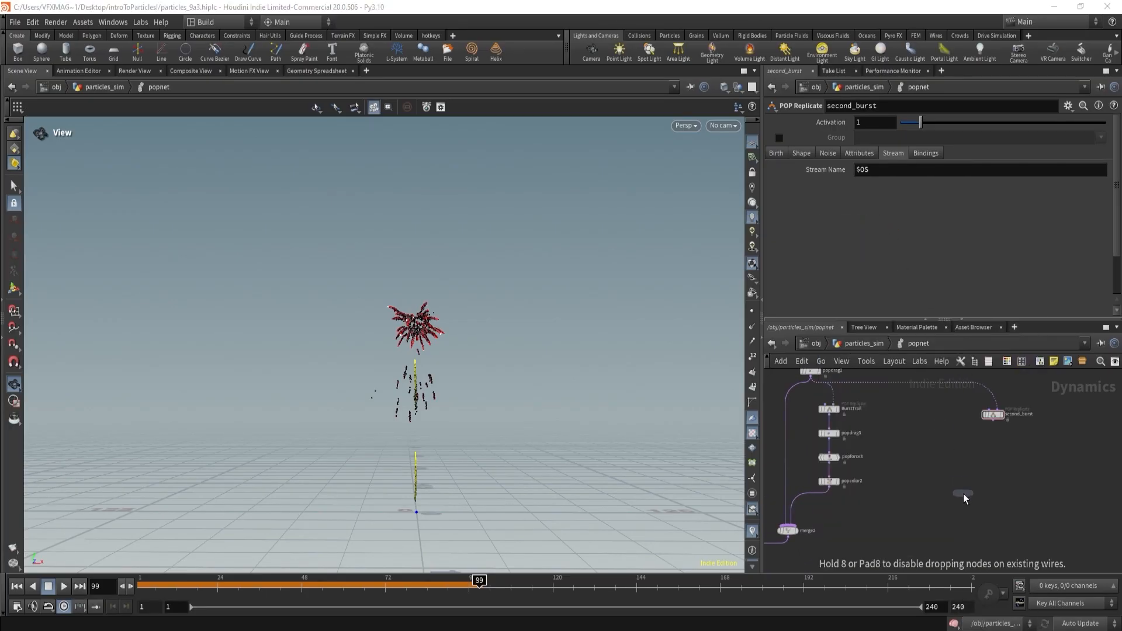
left_click(963, 493)
left_click(964, 502)
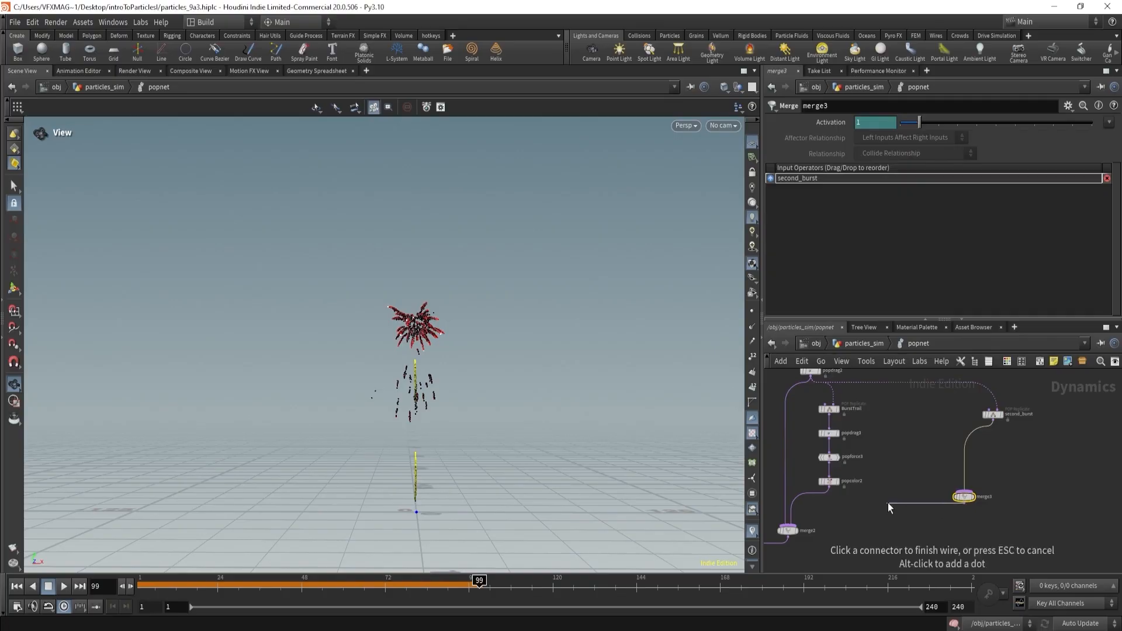
middle_click_drag(889, 503, 982, 455)
left_click(838, 531)
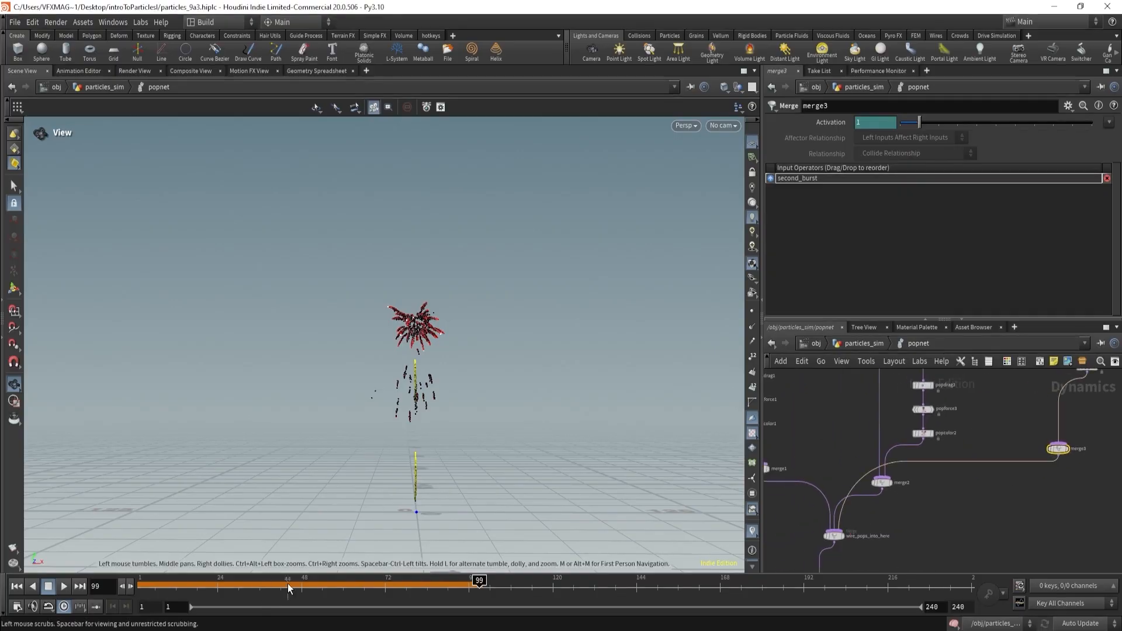
left_click(141, 584)
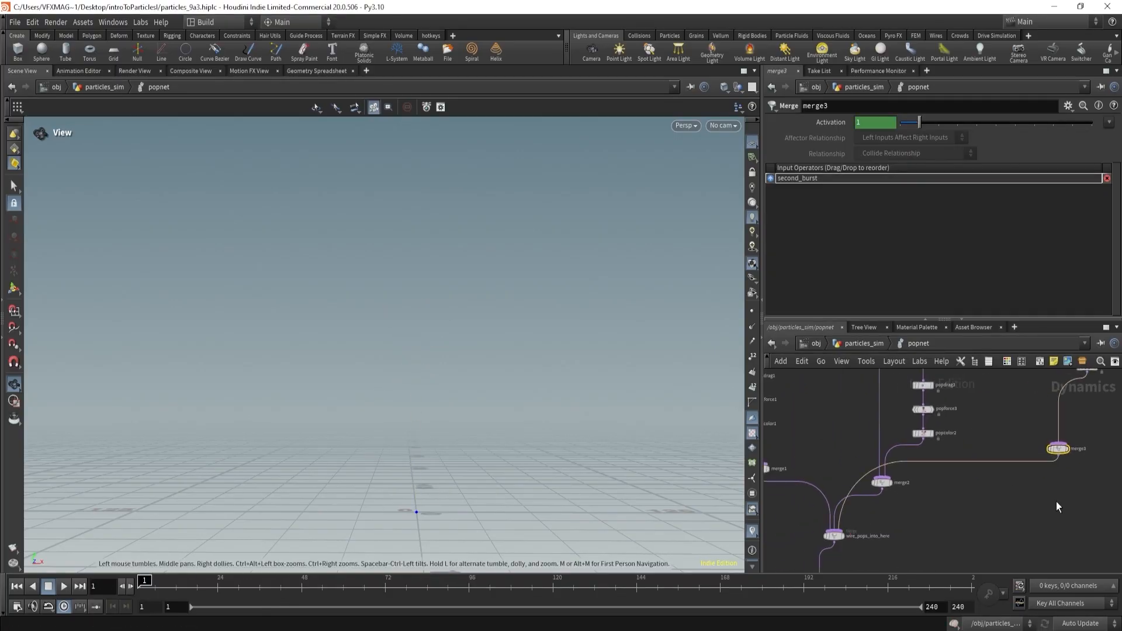
middle_click_drag(1020, 404, 863, 466)
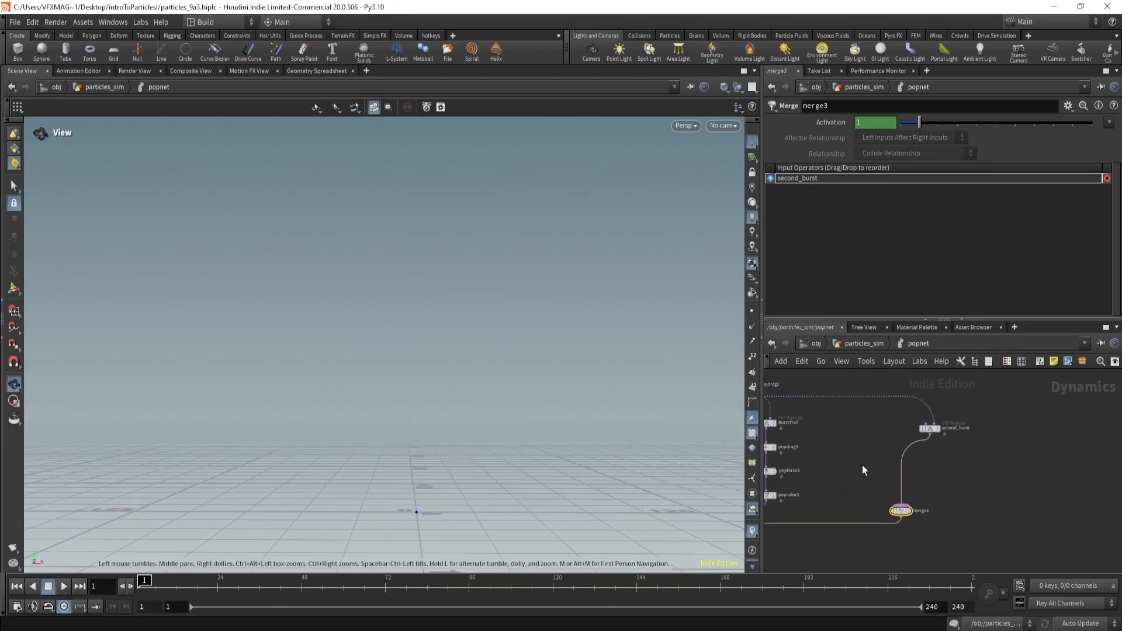
left_click_drag(964, 439, 965, 440)
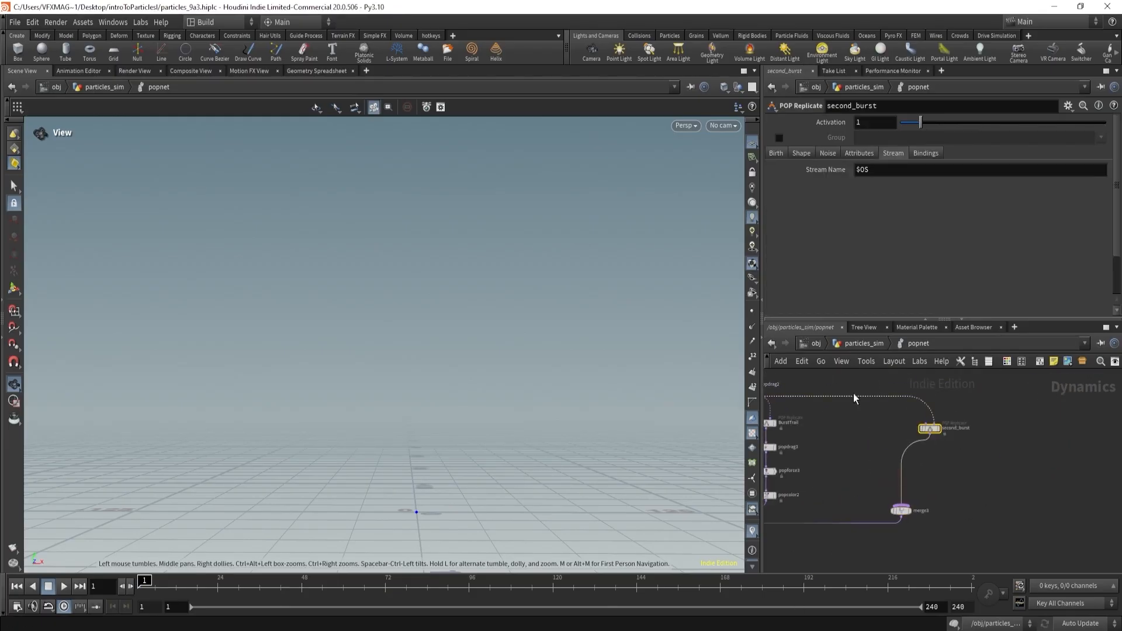
left_click(780, 138)
left_click(865, 138)
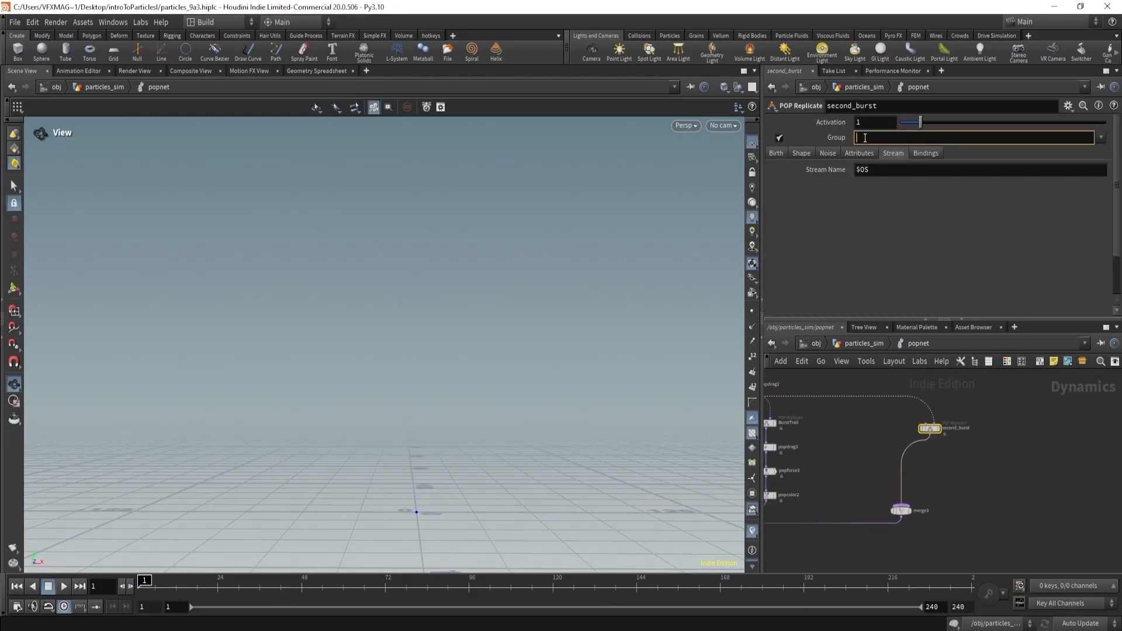
left_click(779, 139)
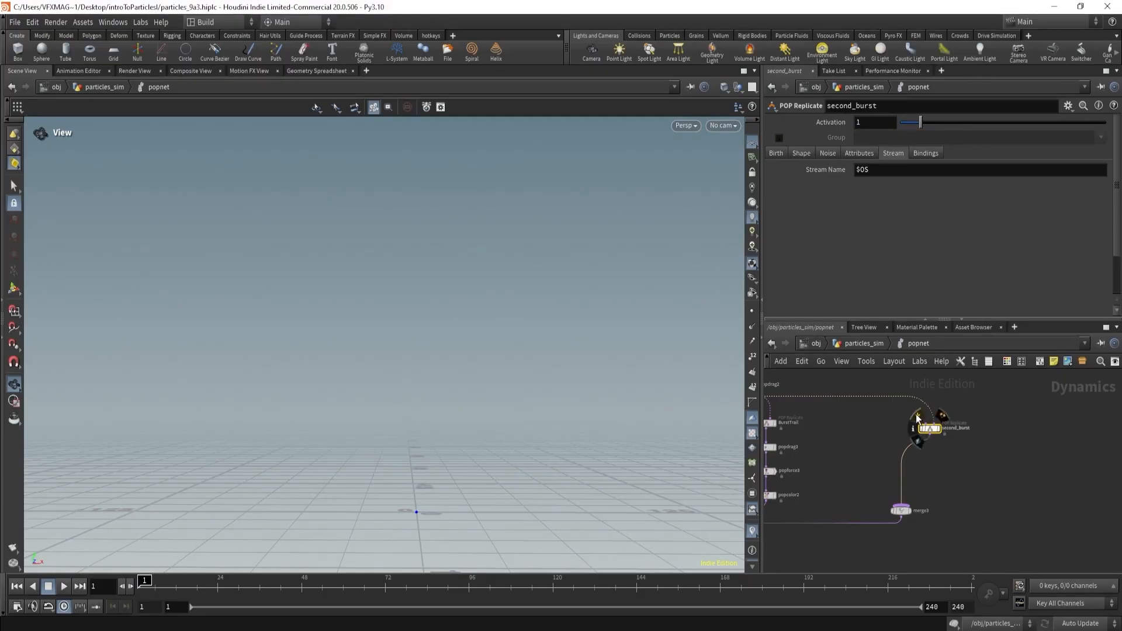
- Bypass second_burst and insert a POP Group node on the wire from popdrag2 to merge2
left_click(916, 416)
middle_click_drag(854, 440, 968, 456)
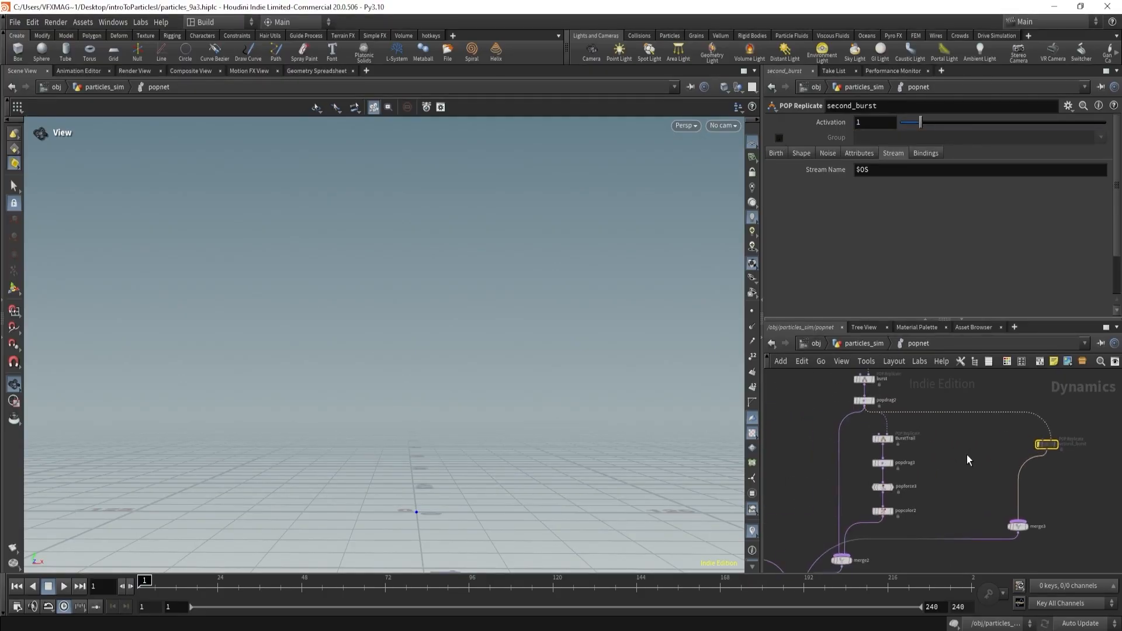
key("Tab")
type("popgro")
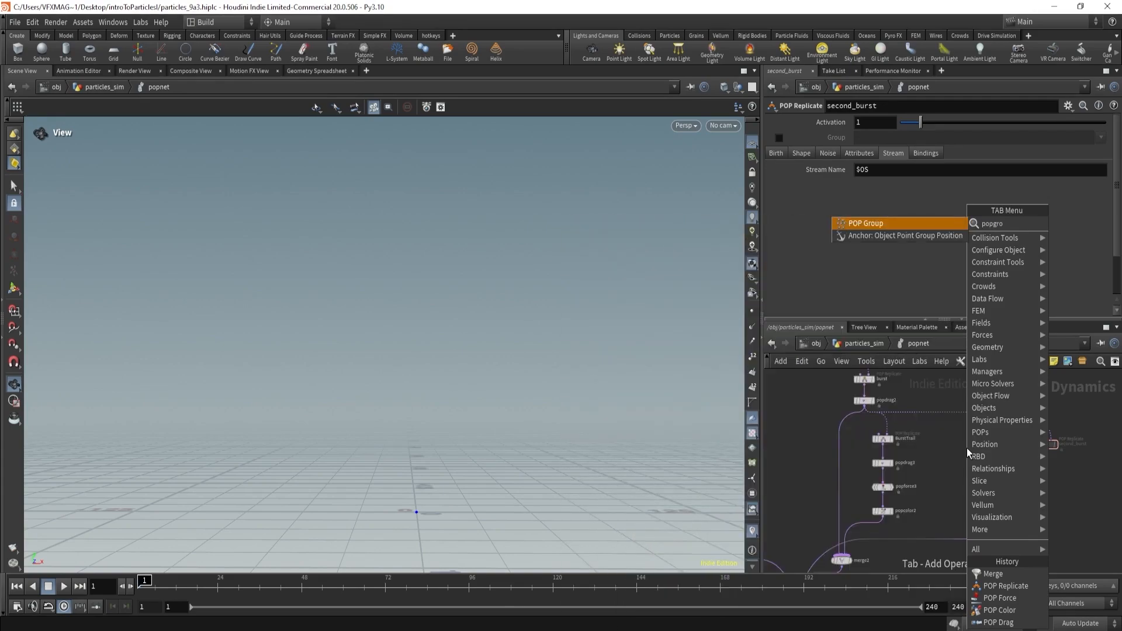
key("Return")
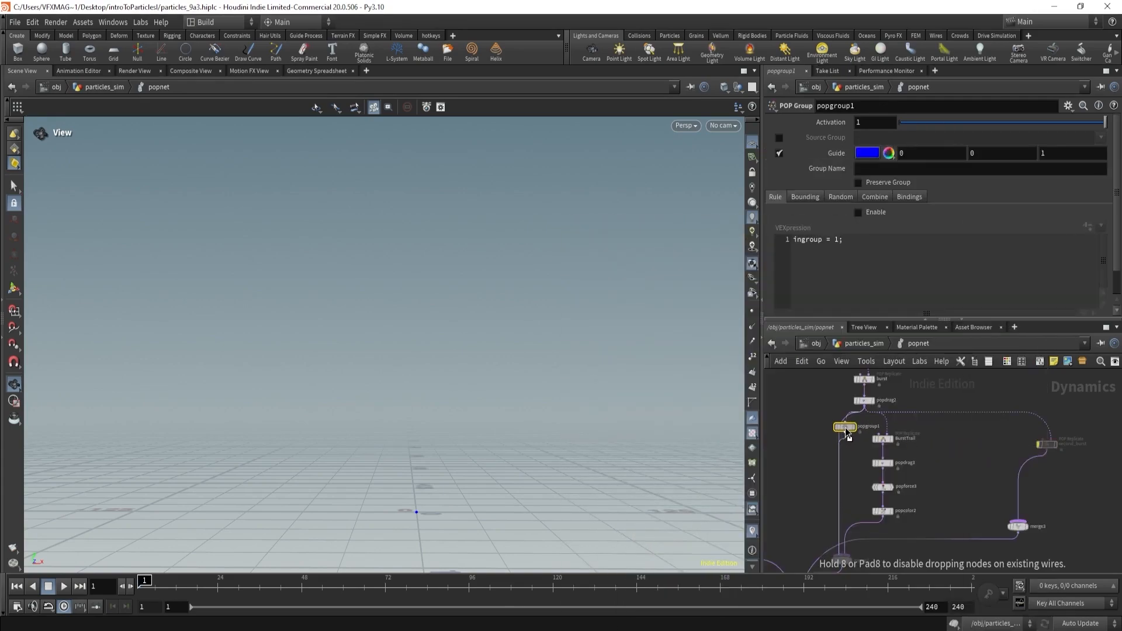
left_click(843, 426)
- Wire popgroup1 into BurstTrail and line up burst, popdrag2 and popgroup1 in a vertical column
left_click(843, 431)
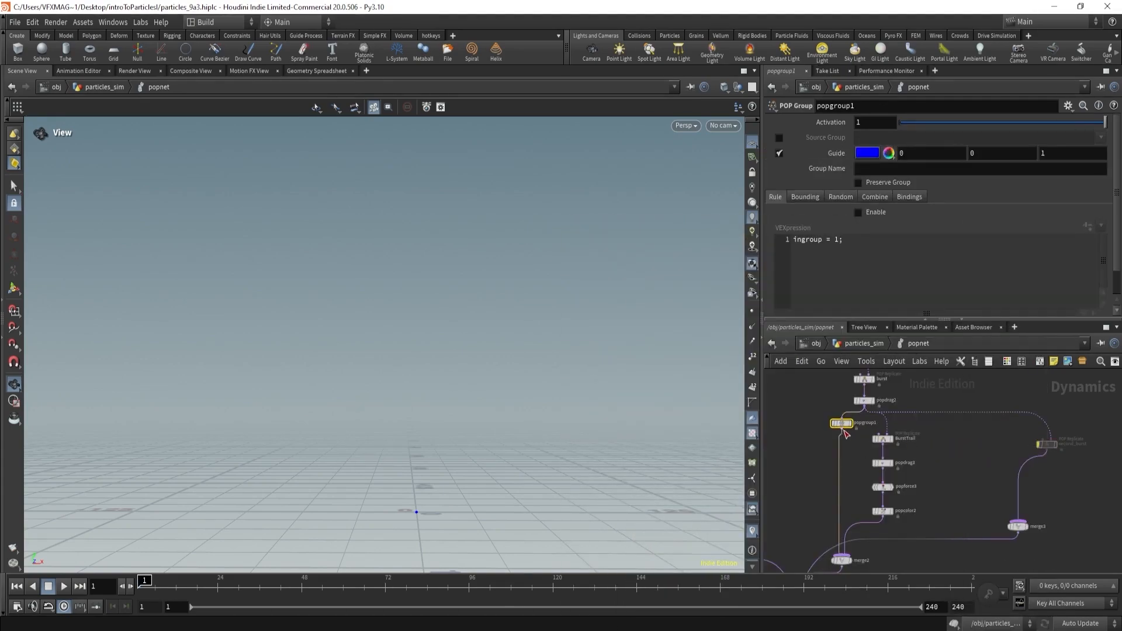
left_click(887, 434)
middle_click_drag(827, 411, 829, 448)
left_click_drag(878, 500, 879, 503)
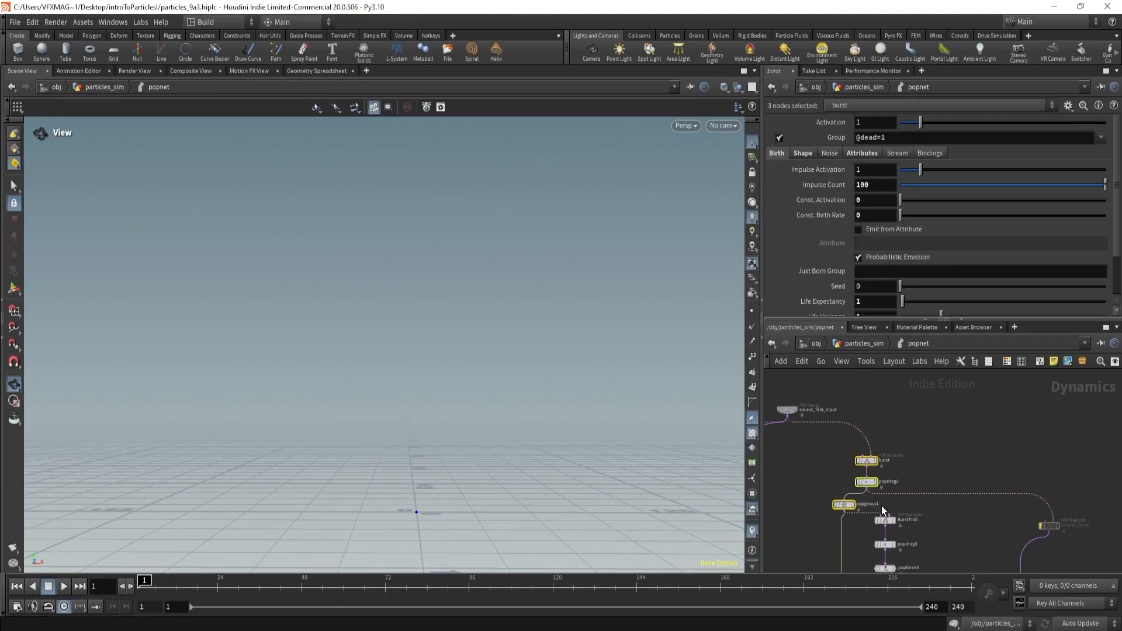
key("l")
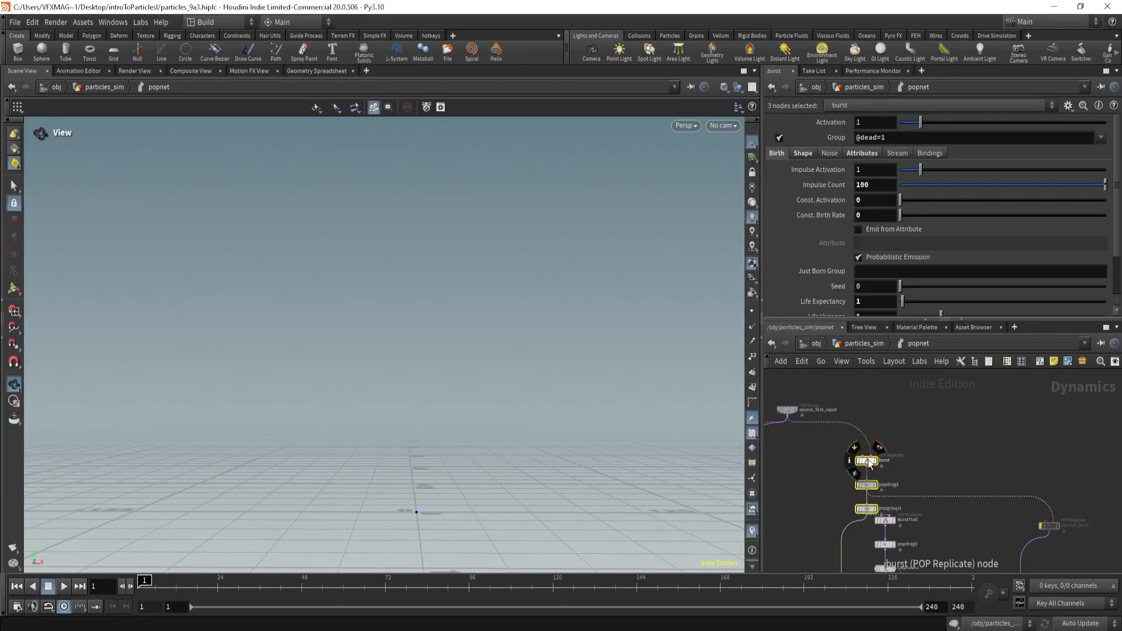
left_click_drag(868, 459, 870, 437)
- Look through the settings of popgroup1 and set its group name to secondBurst
left_click(870, 485)
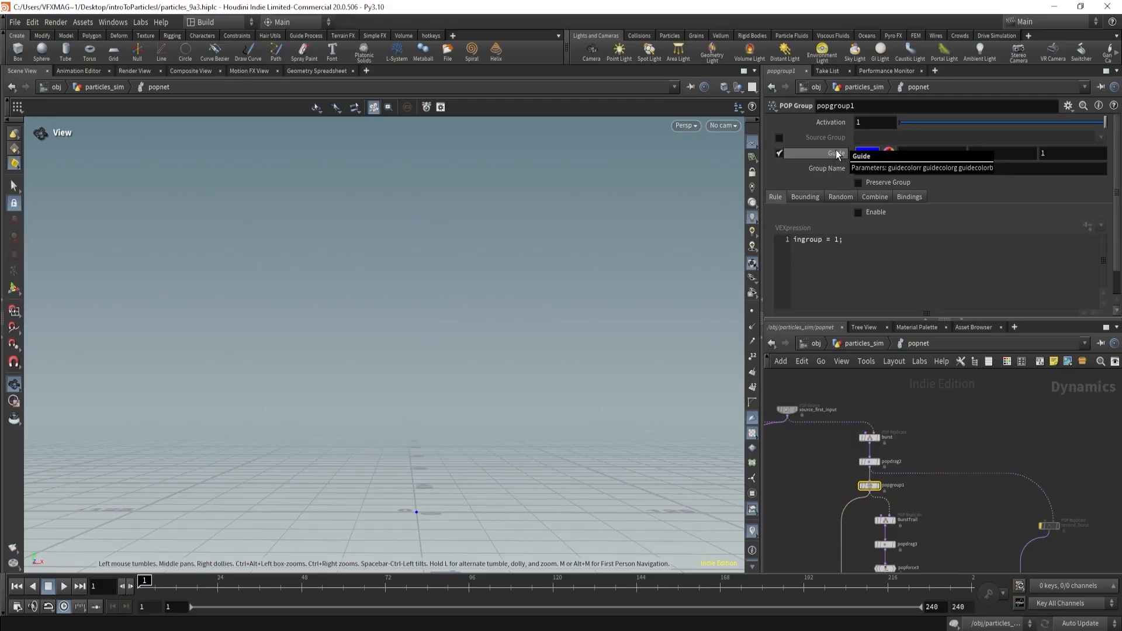
left_click(805, 197)
left_click(840, 197)
left_click(874, 197)
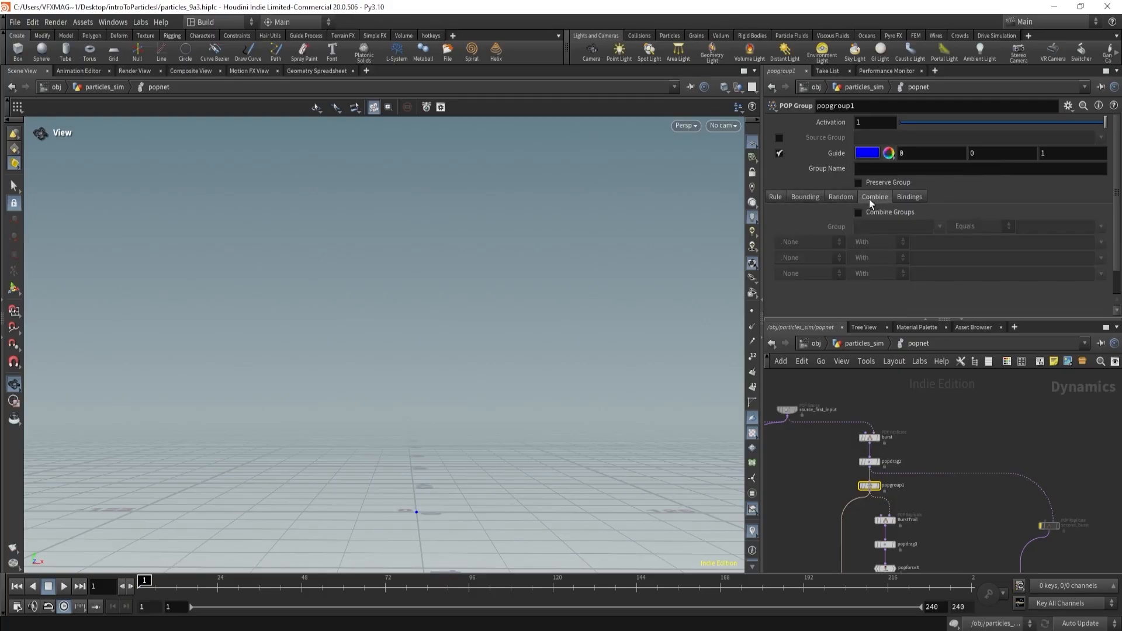
left_click(908, 196)
left_click(862, 171)
type("seco")
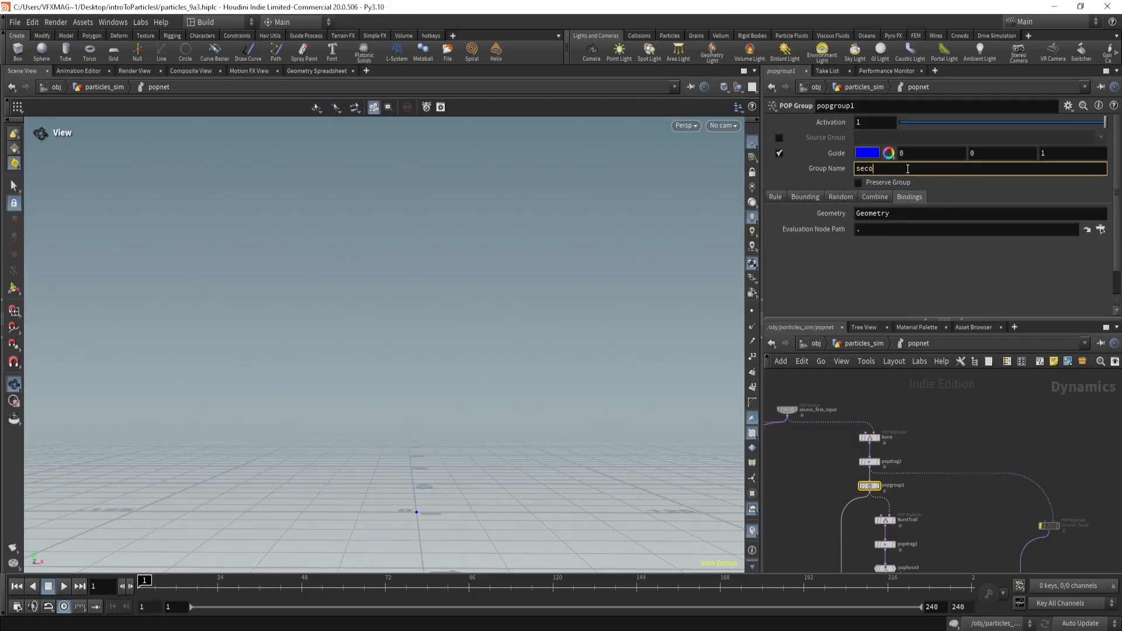
type("ndBurst")
key("Return")
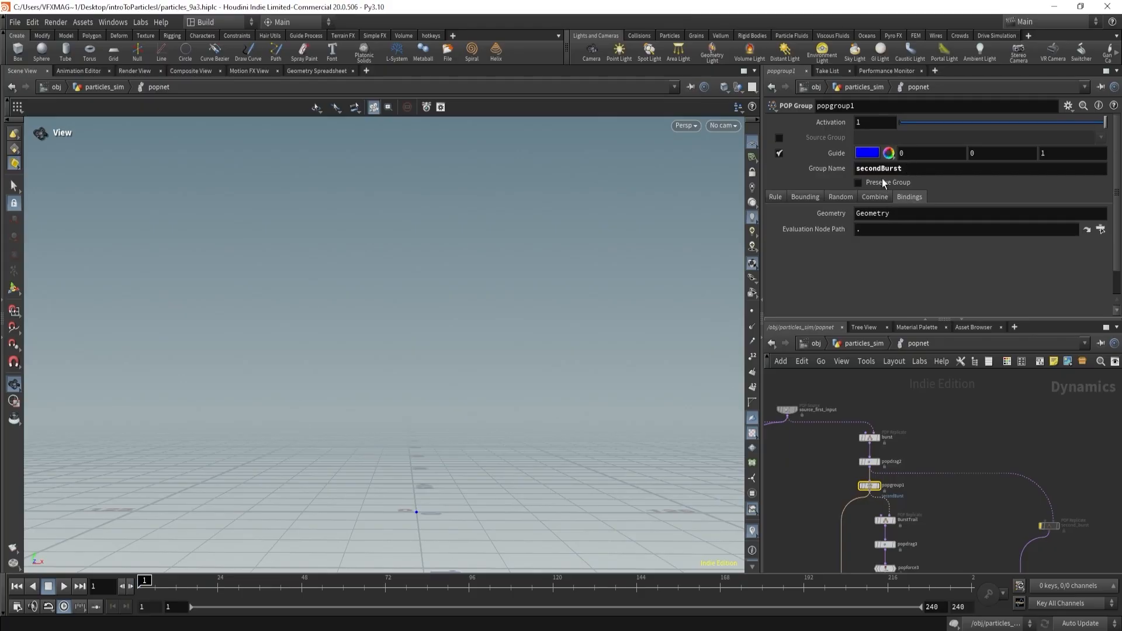
left_click_drag(909, 173, 779, 169)
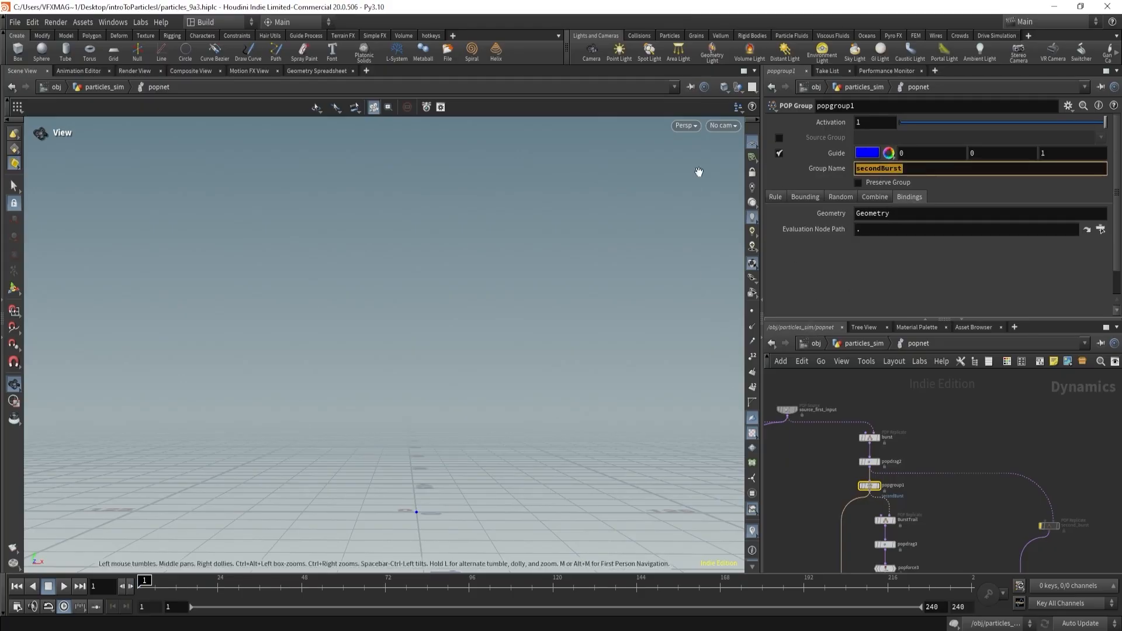
left_click(779, 138)
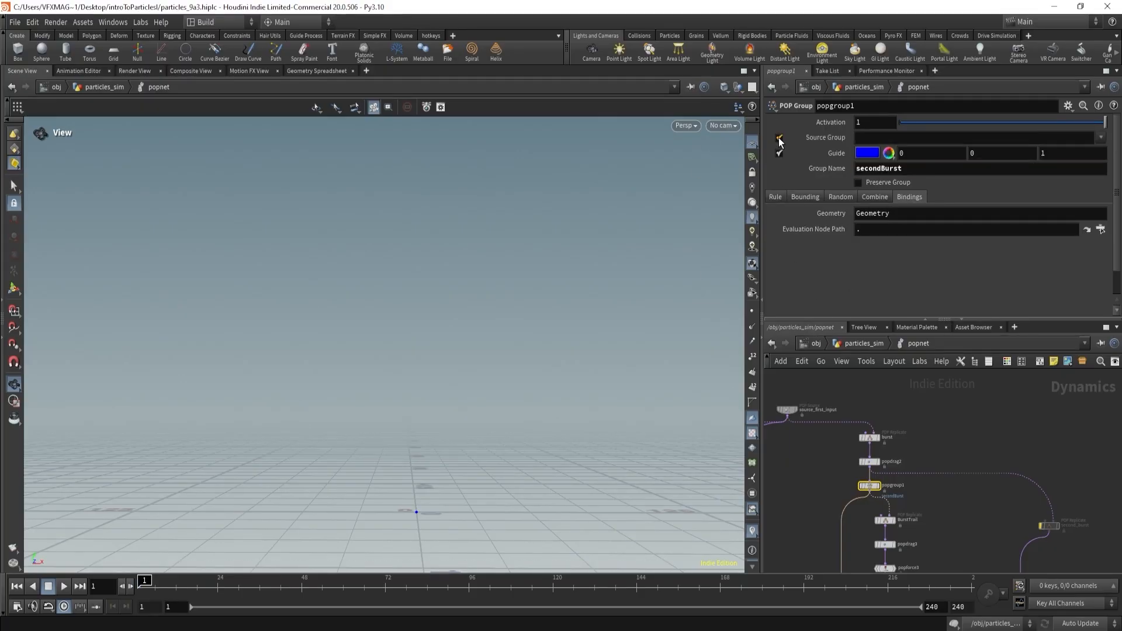
left_click(882, 139)
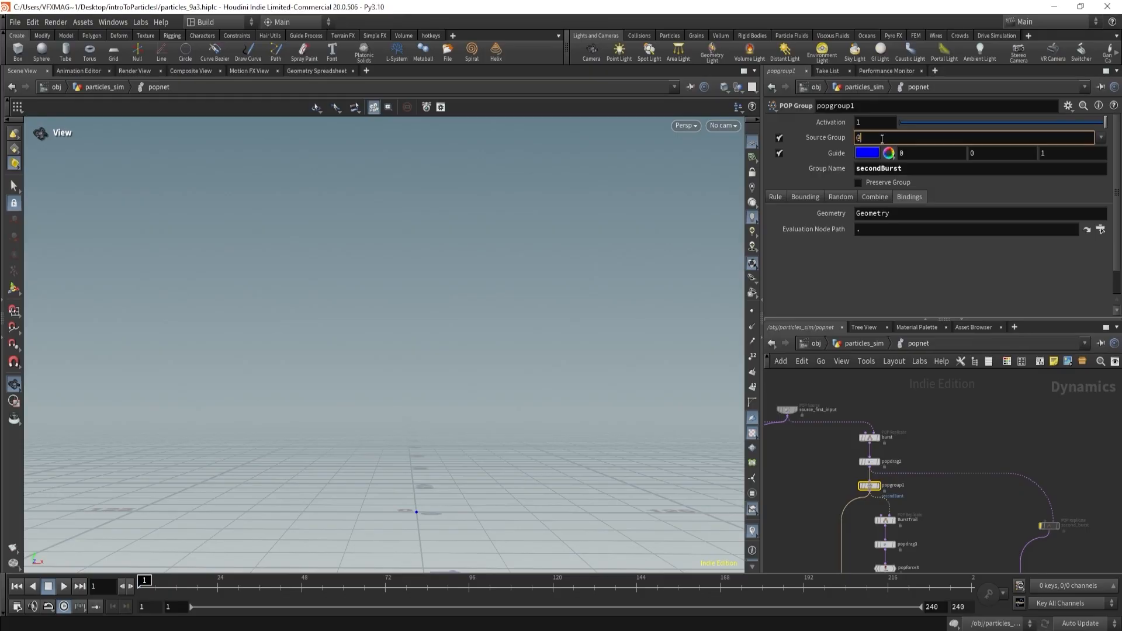
type("@dead=1")
key("Return")
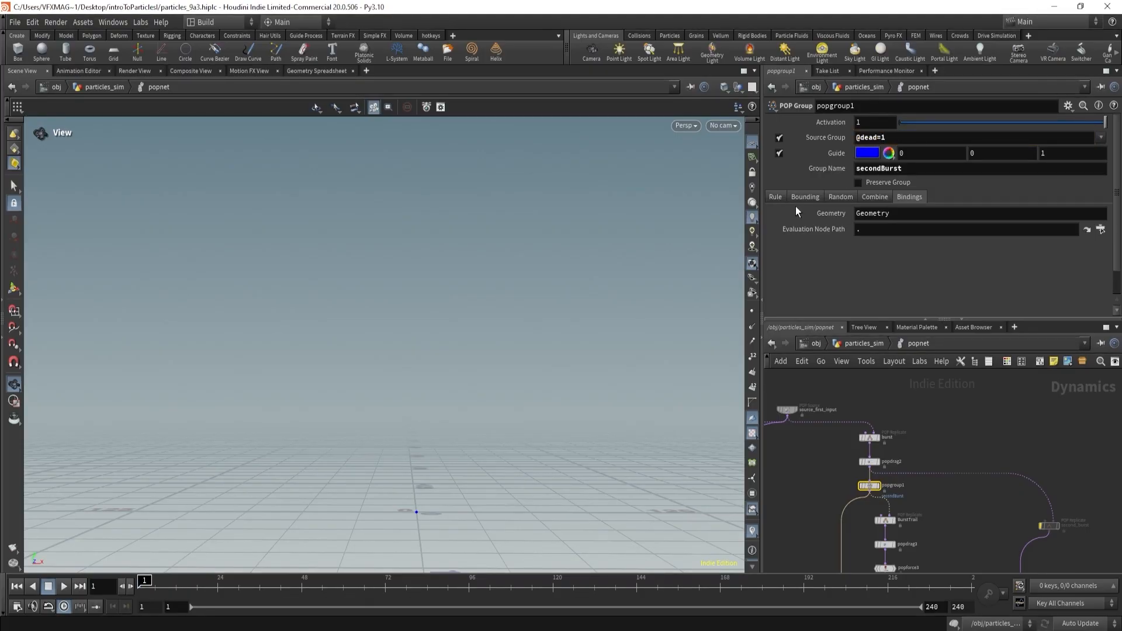
- Enable random membership on popgroup1 with a chance of 0.5 and play the simulation
left_click(840, 198)
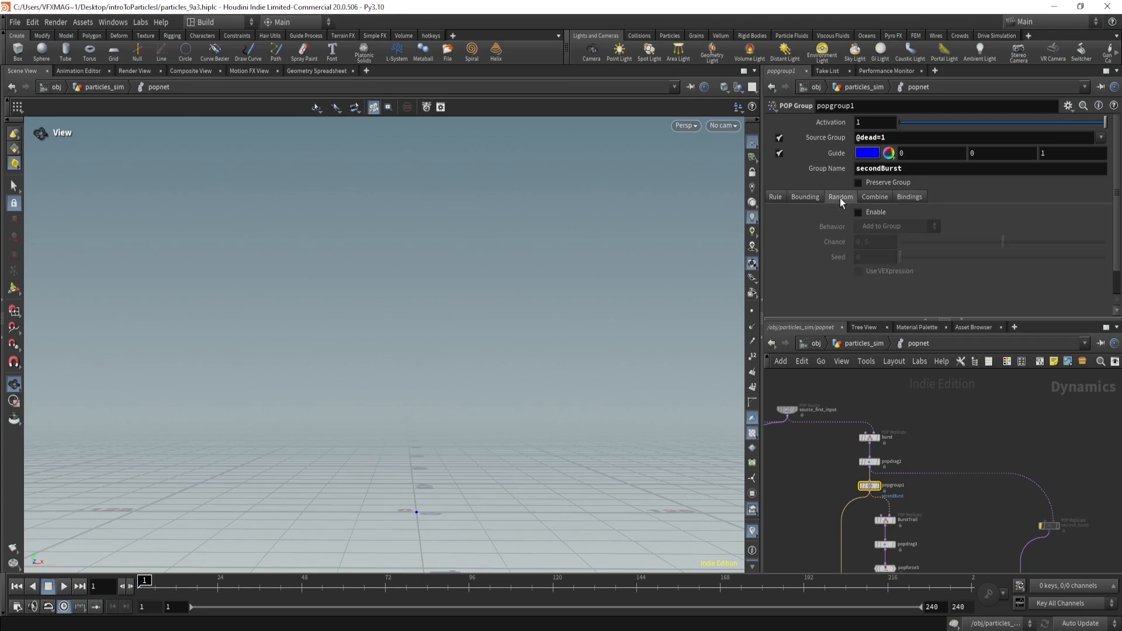
left_click(858, 212)
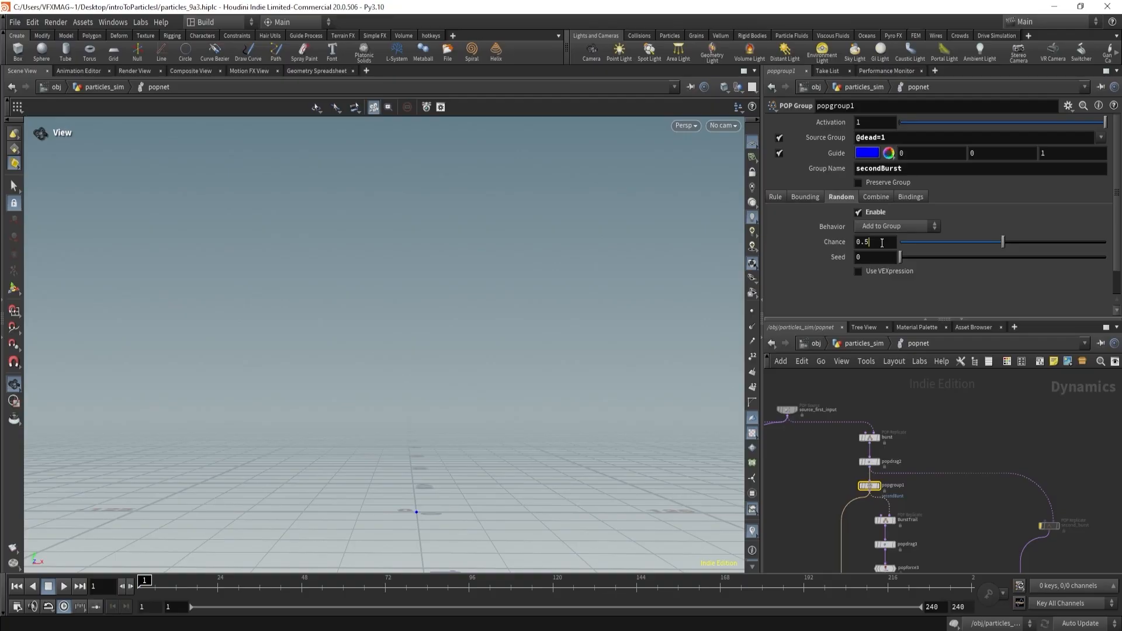
key("Return")
left_click(65, 586)
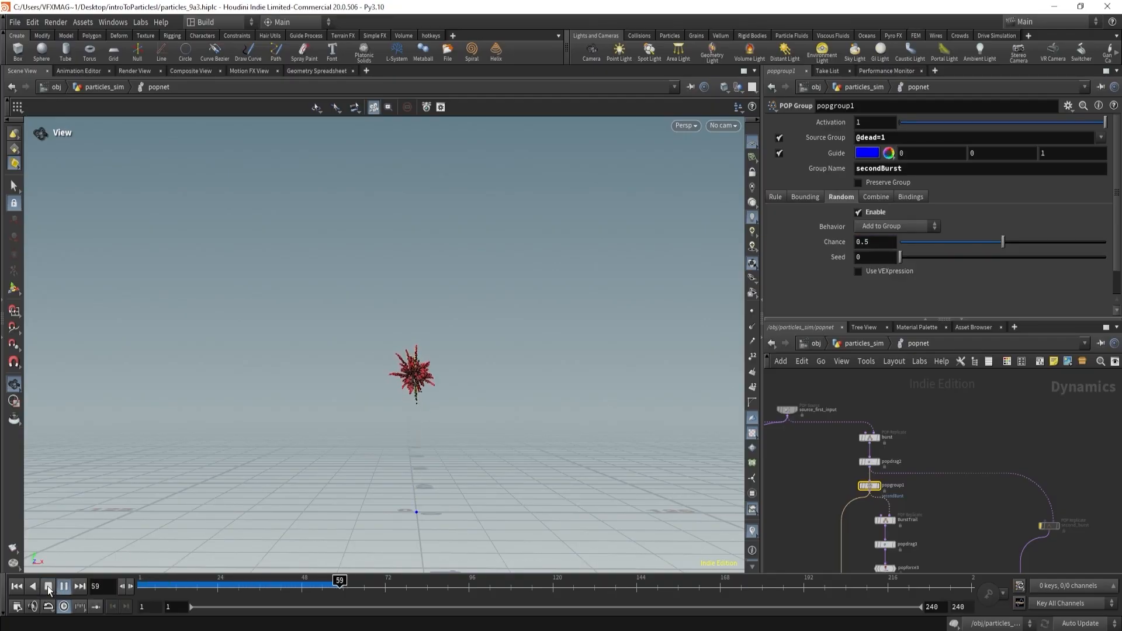
left_click(49, 588)
- Remove the bypass from the second_burst node
scroll(875, 510, "up", 2)
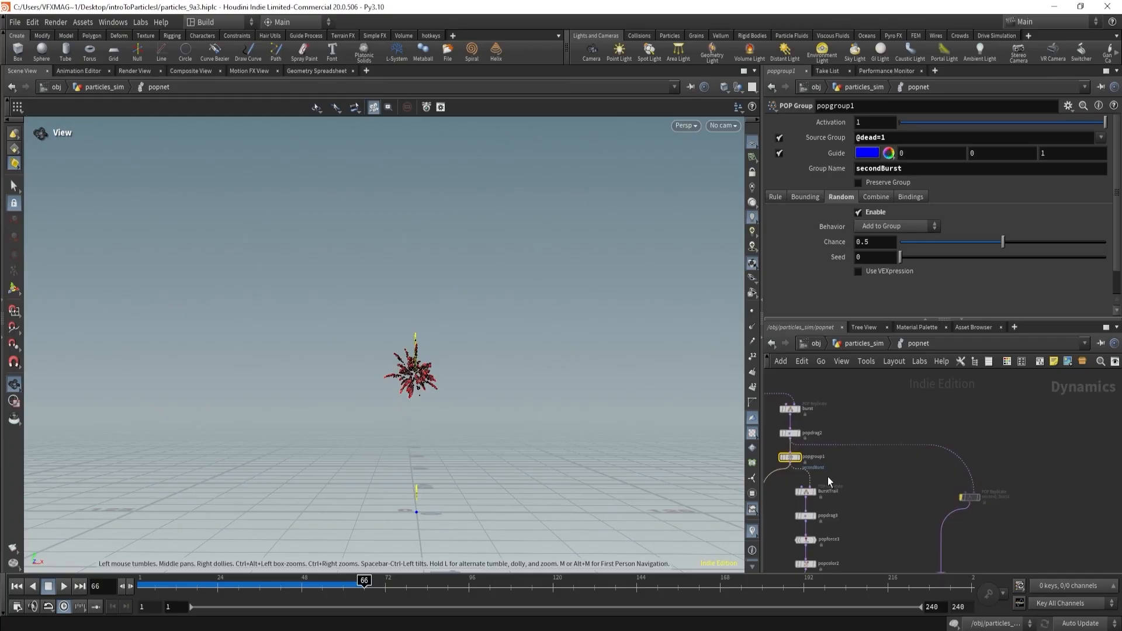
left_click(782, 464)
left_click(1031, 502)
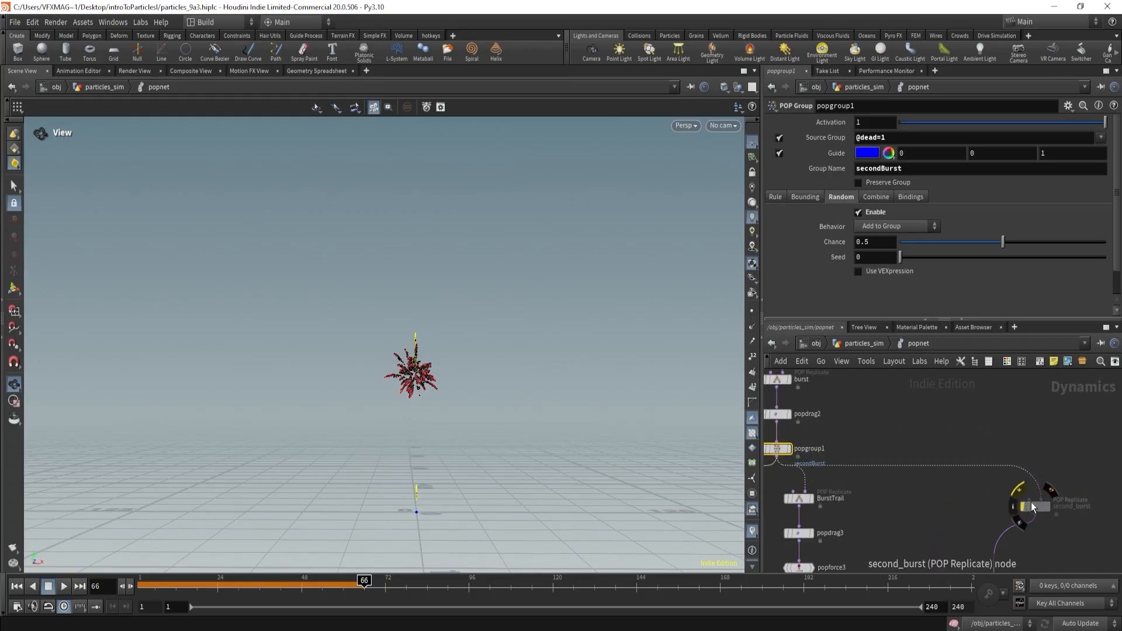
- Copy the group name from popgroup1 and restrict second_burst to the secondBurst group
left_click(778, 449)
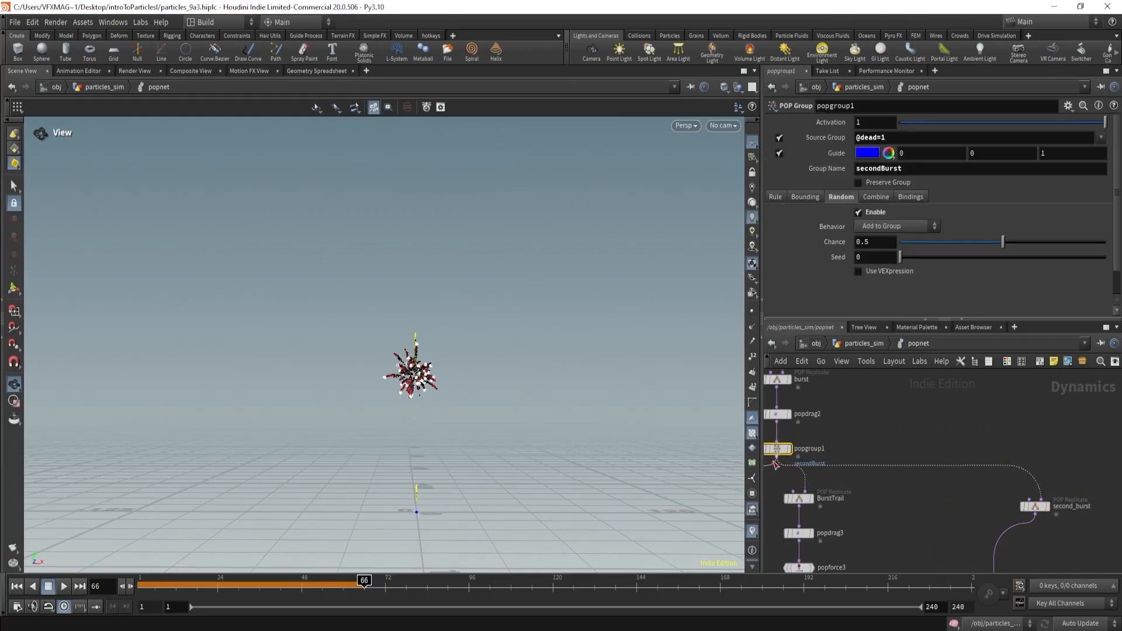
double_click(888, 170)
key("ctrl+c")
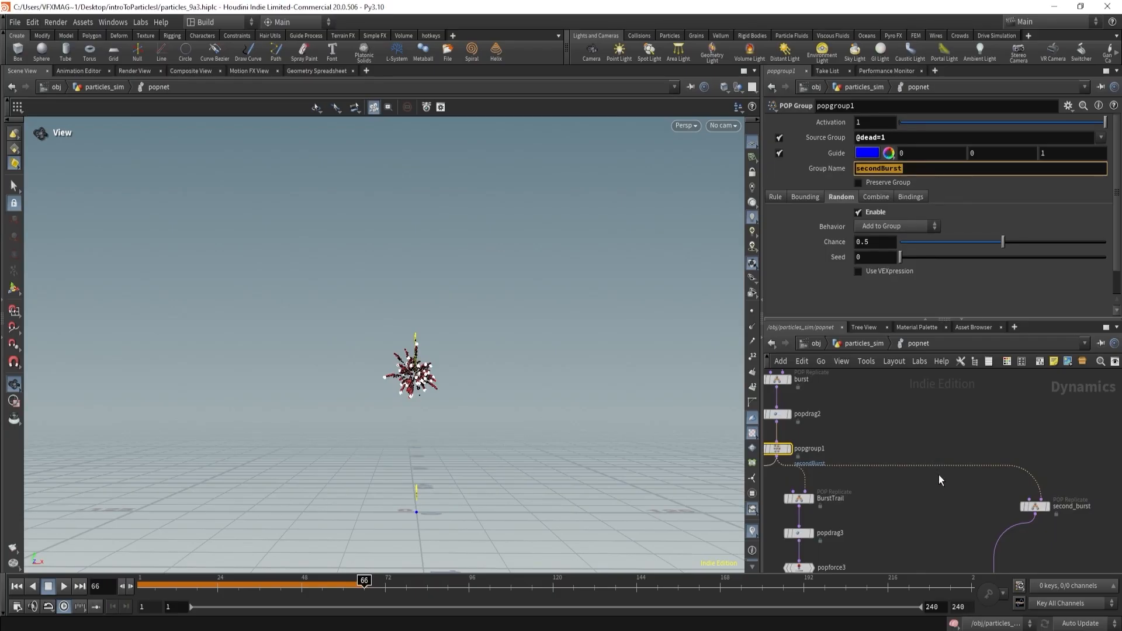
left_click(1033, 507)
left_click(779, 137)
left_click(861, 138)
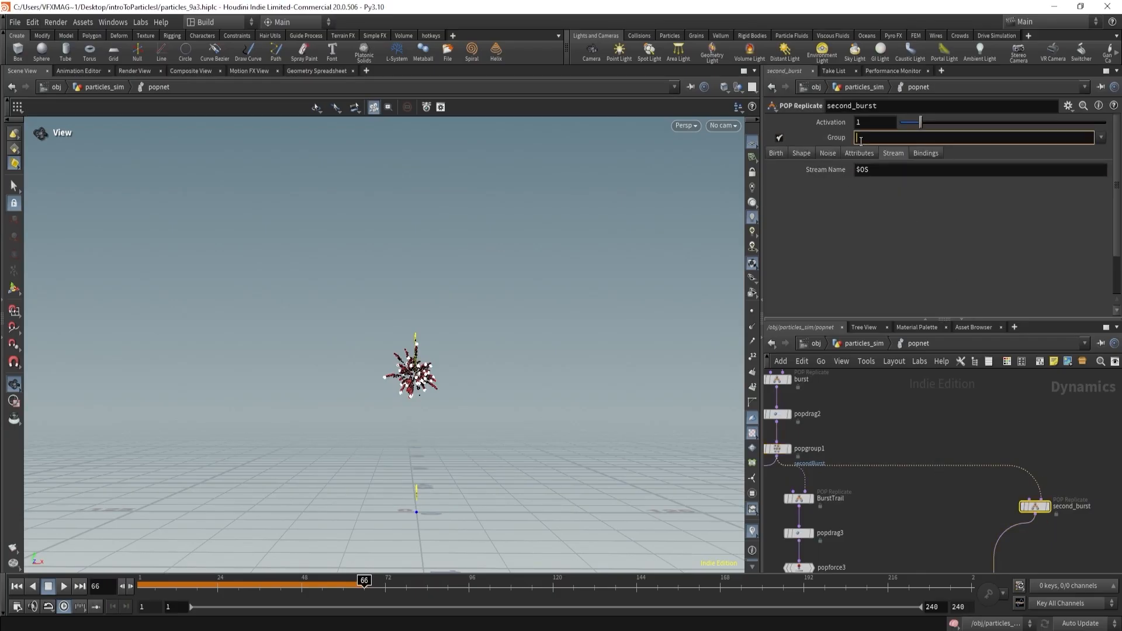
key("ctrl+v")
key("Return")
- Set the emission shape of second_burst to Point
left_click(776, 153)
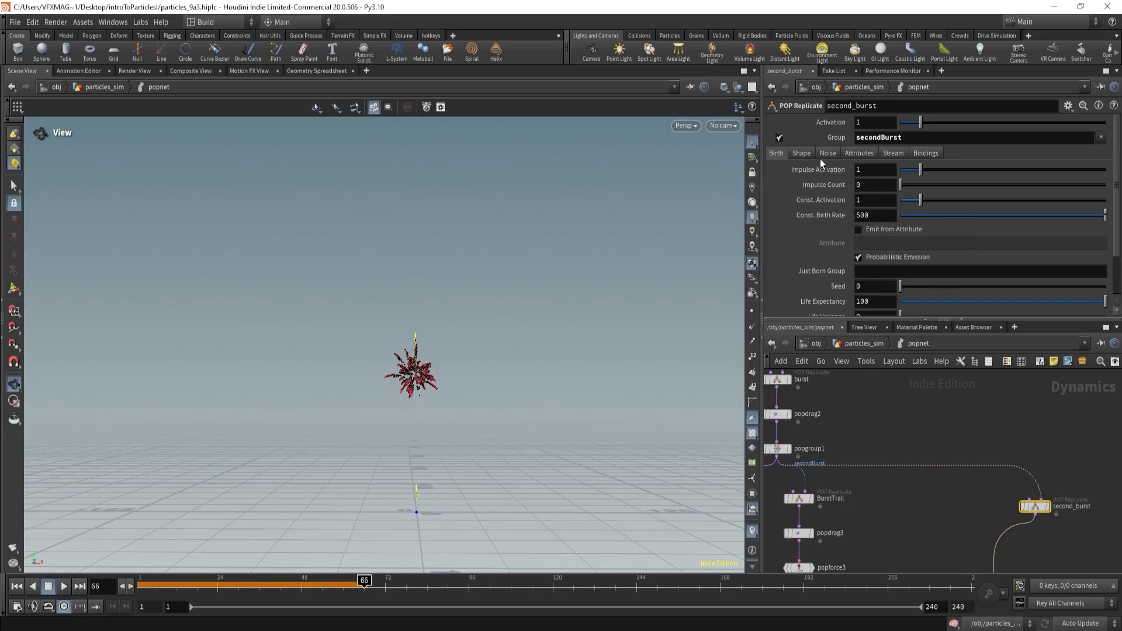
left_click(802, 153)
left_click(879, 170)
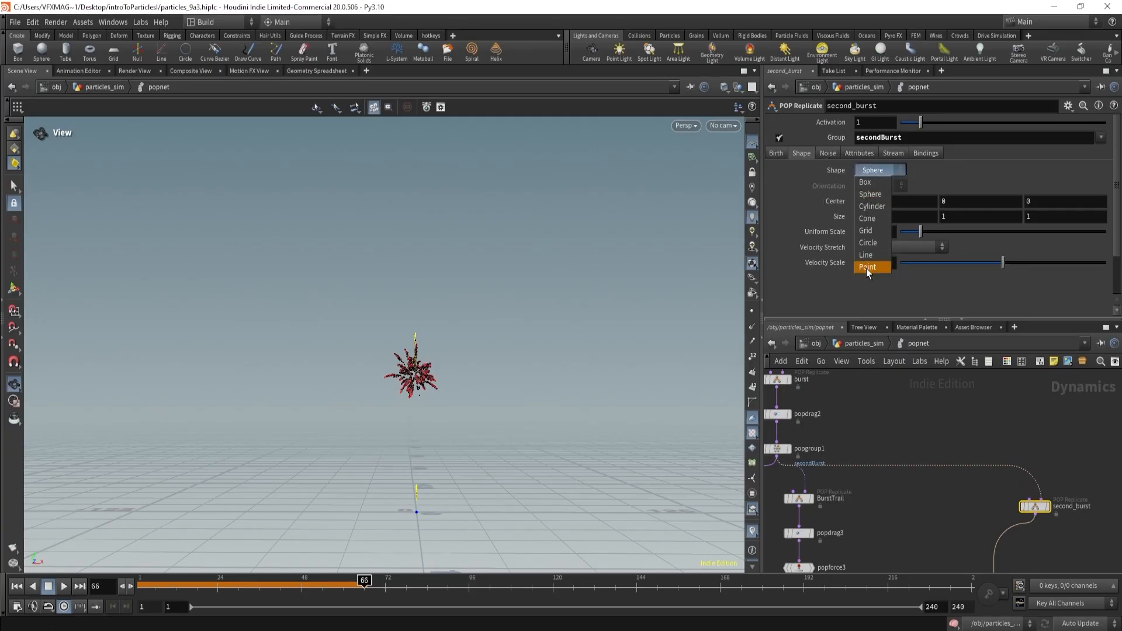
left_click(867, 266)
- Set the initial velocity of second_burst to Add to inherited velocity with a variance of 5, 5, 5, and replay the simulation
left_click(858, 154)
left_click(870, 186)
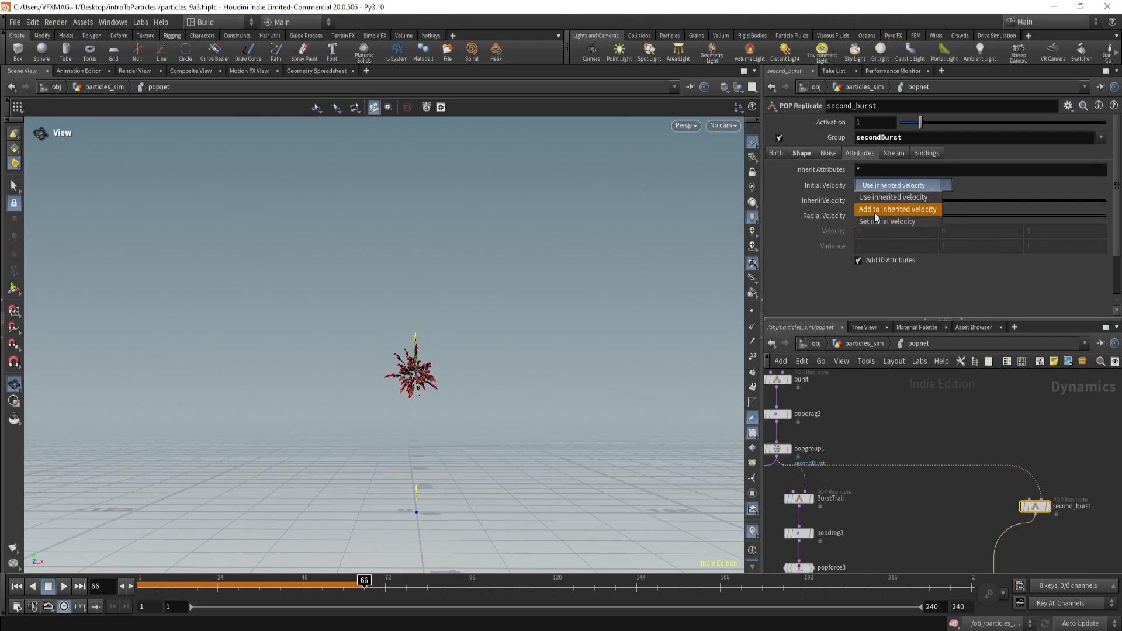
left_click(875, 211)
double_click(868, 247)
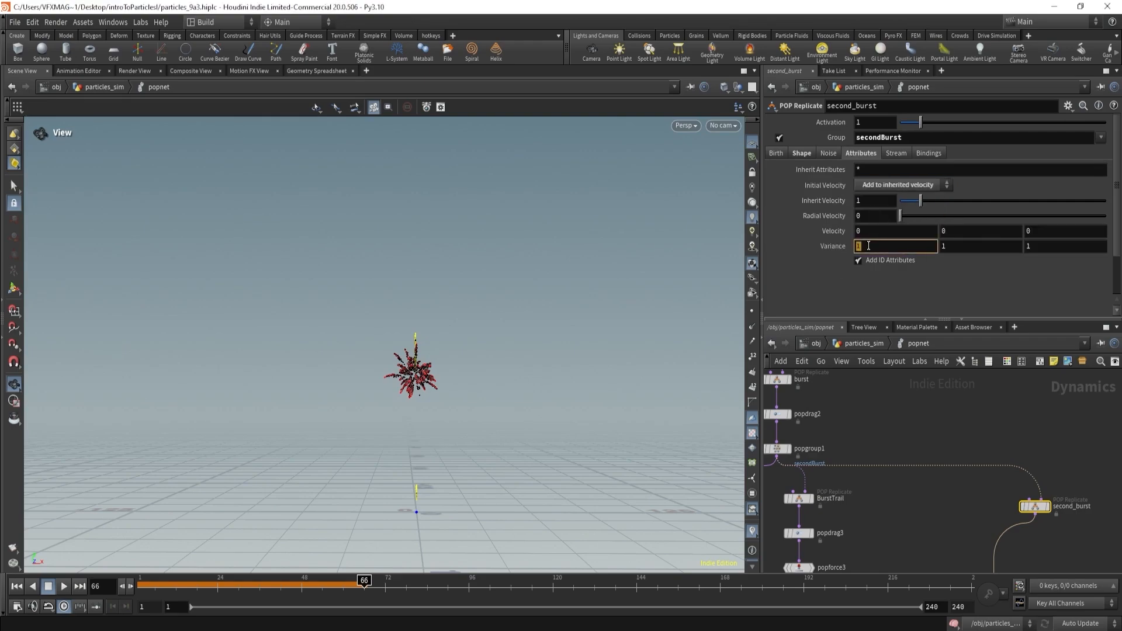
type("5")
key("Tab")
type("5")
key("Tab")
type("5")
key("Return")
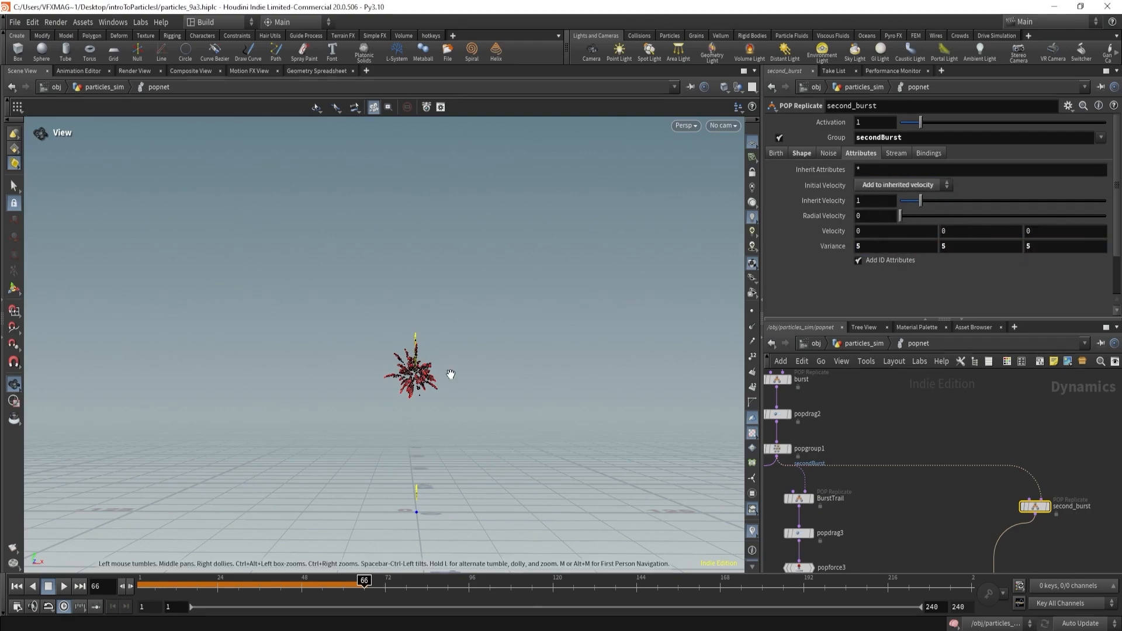
key("ctrl+Up")
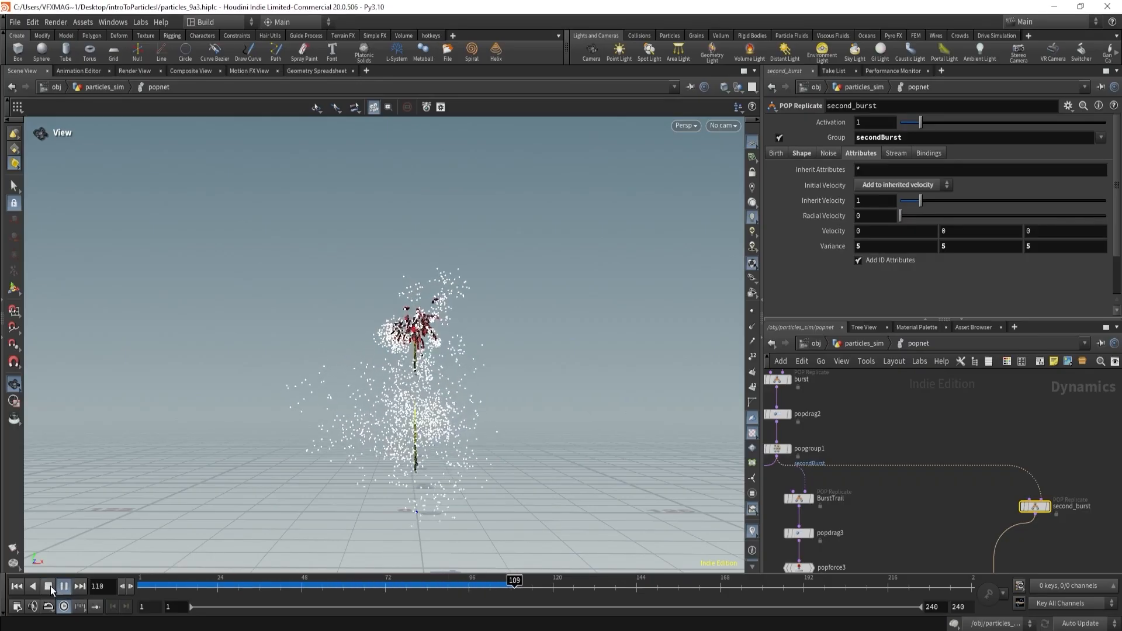
left_click(50, 586)
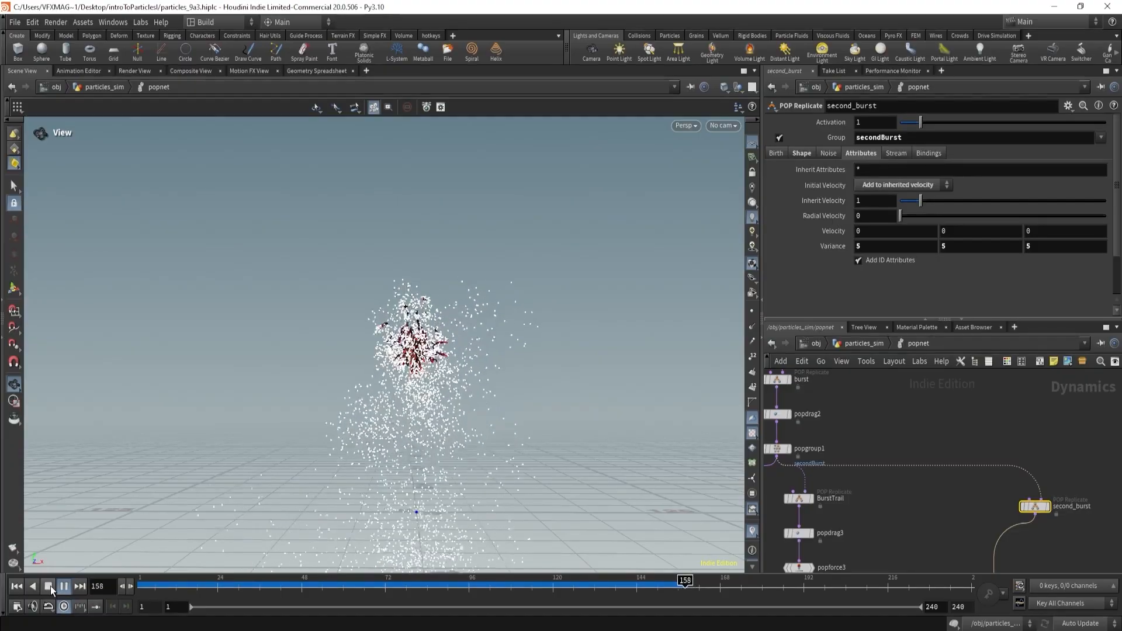
- Set the random chance of popgroup1 to .1 and replay the simulation from the first frame
left_click(777, 449)
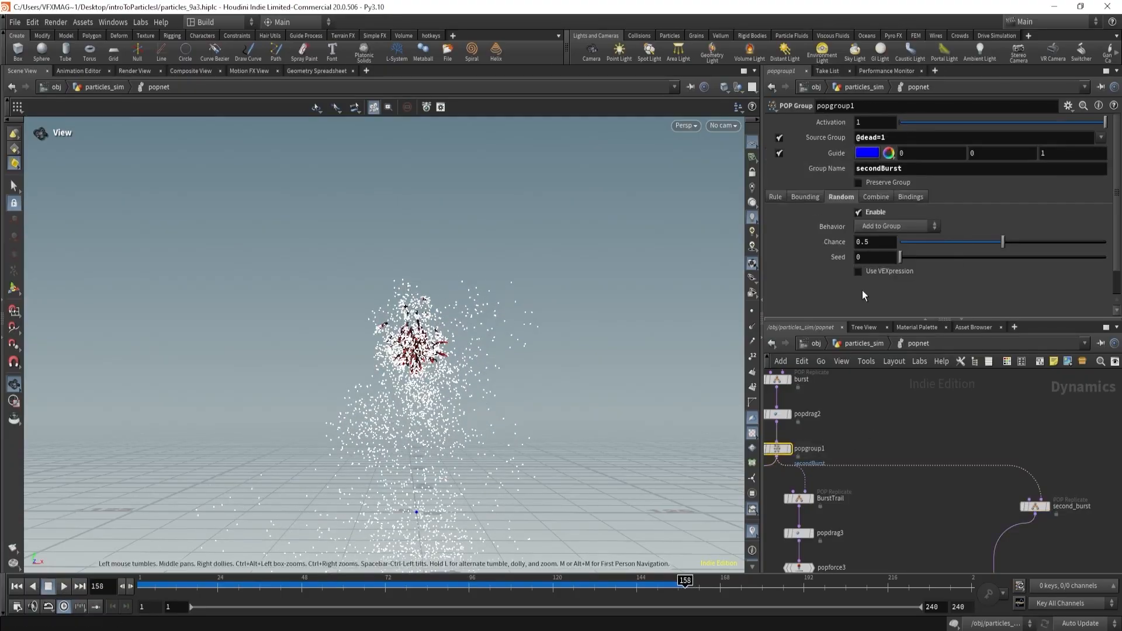
double_click(869, 242)
type(".1")
key("Return")
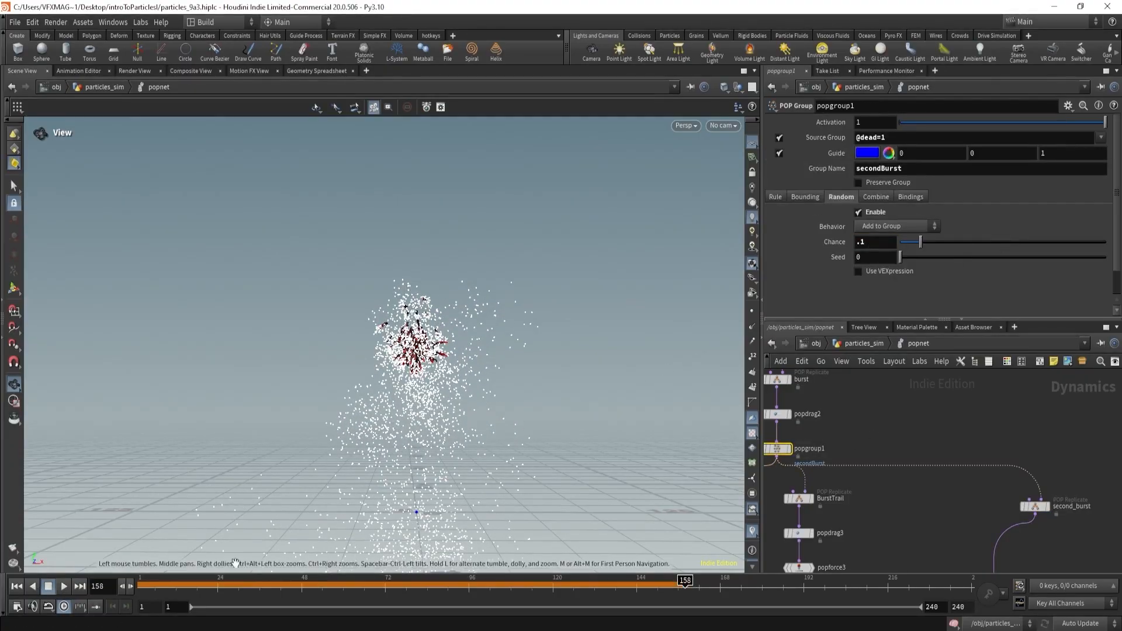
left_click(16, 587)
left_click(63, 587)
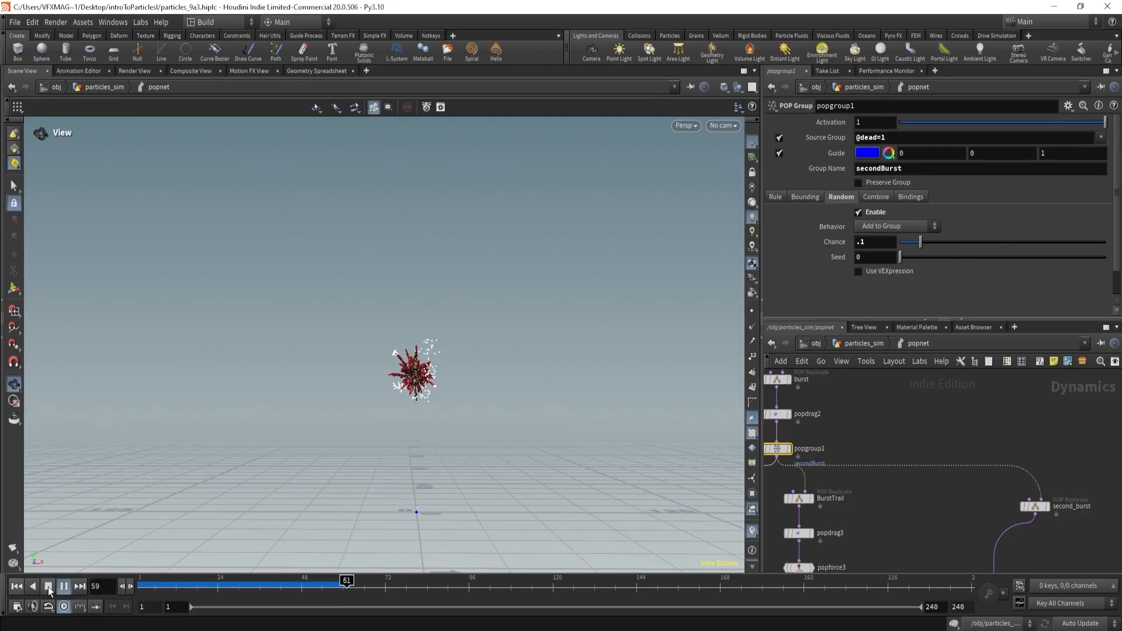
left_click(48, 587)
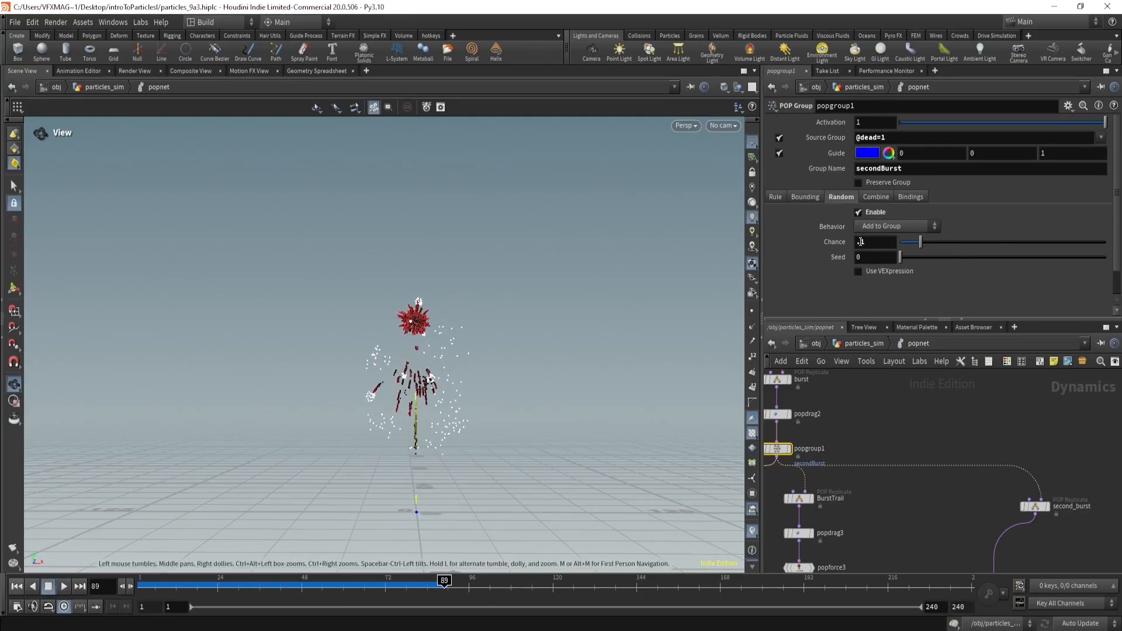
- Lower the random chance of popgroup1 to .01, replay the simulation and return to frame 57
type("0")
key("Return")
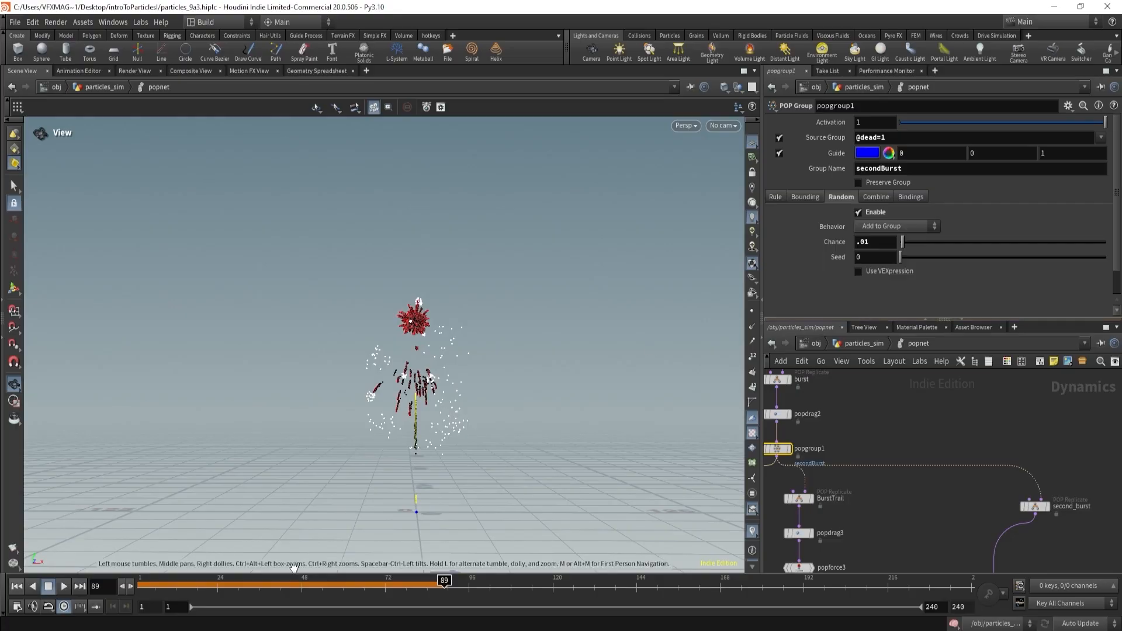
left_click_drag(245, 581, 84, 594)
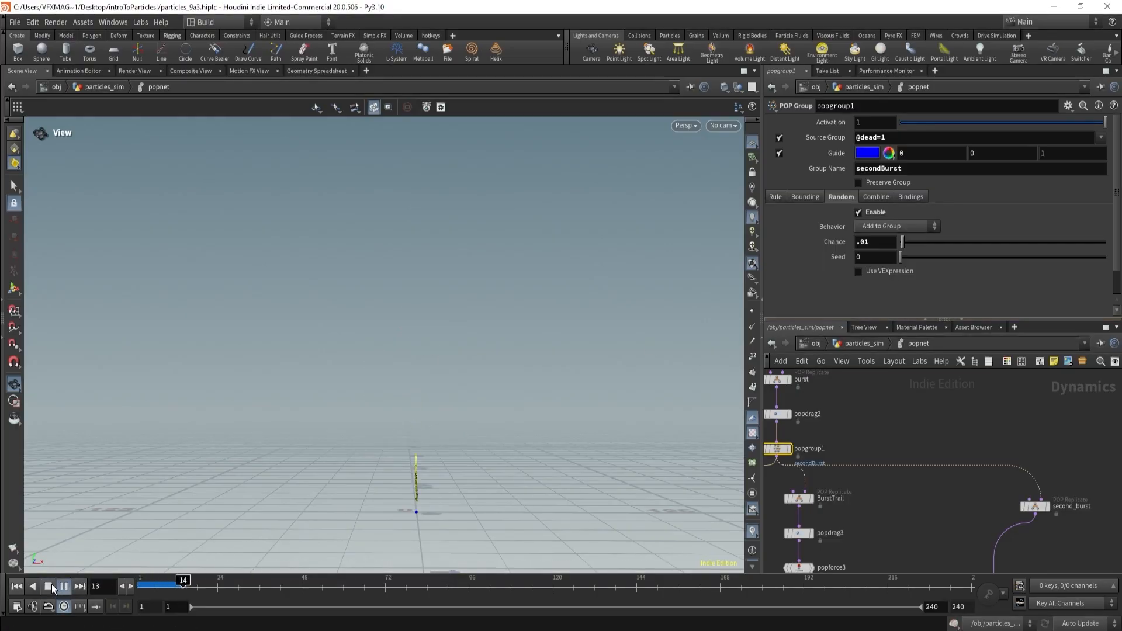
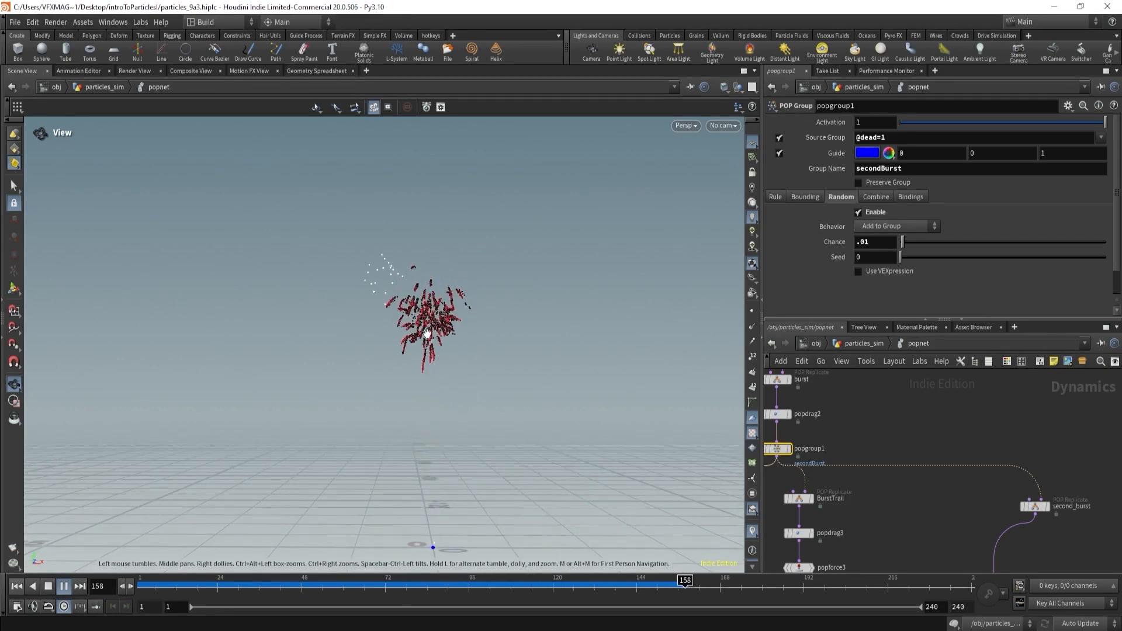
left_click(333, 583)
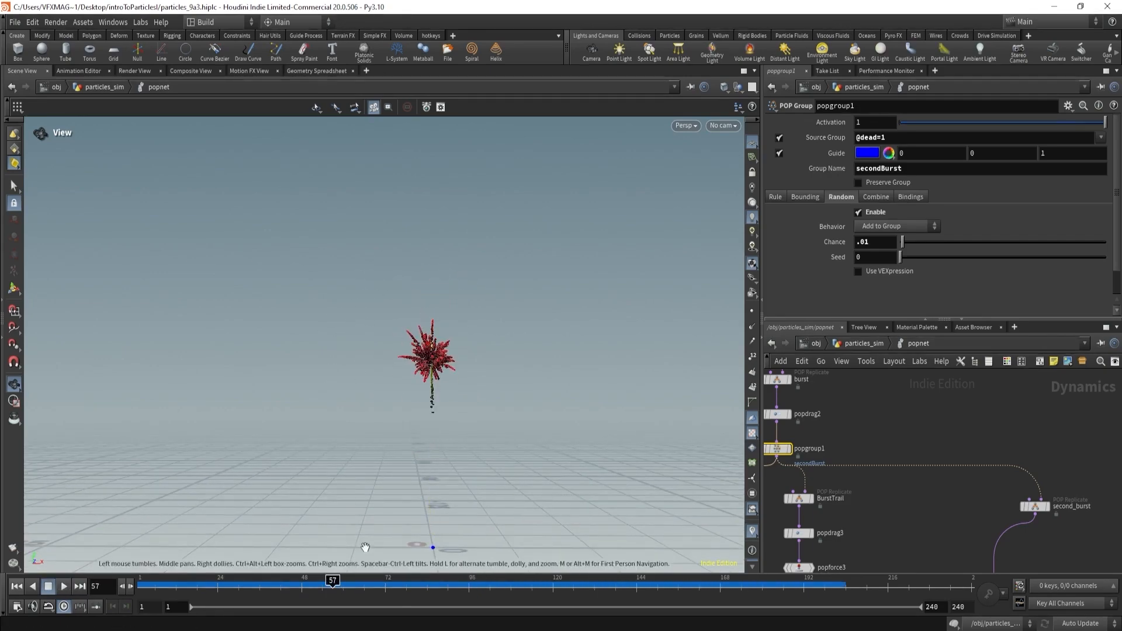
- Set the random chance of popgroup1 to .02 and replay the simulation from the first frame
key("BackSpace")
type("2")
key("Return")
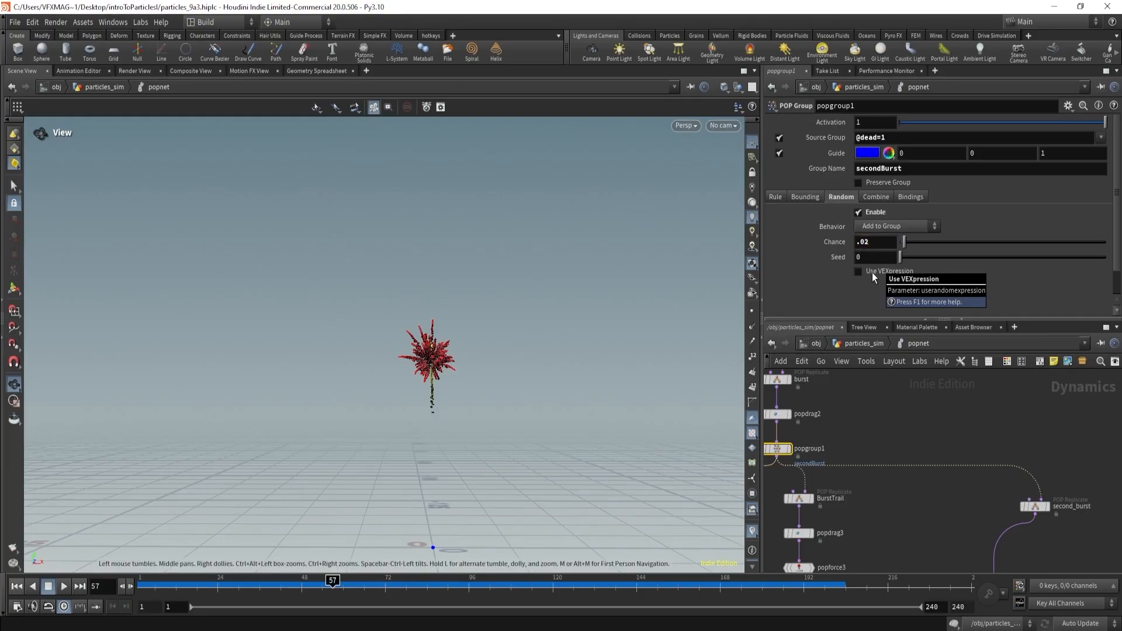
left_click(17, 586)
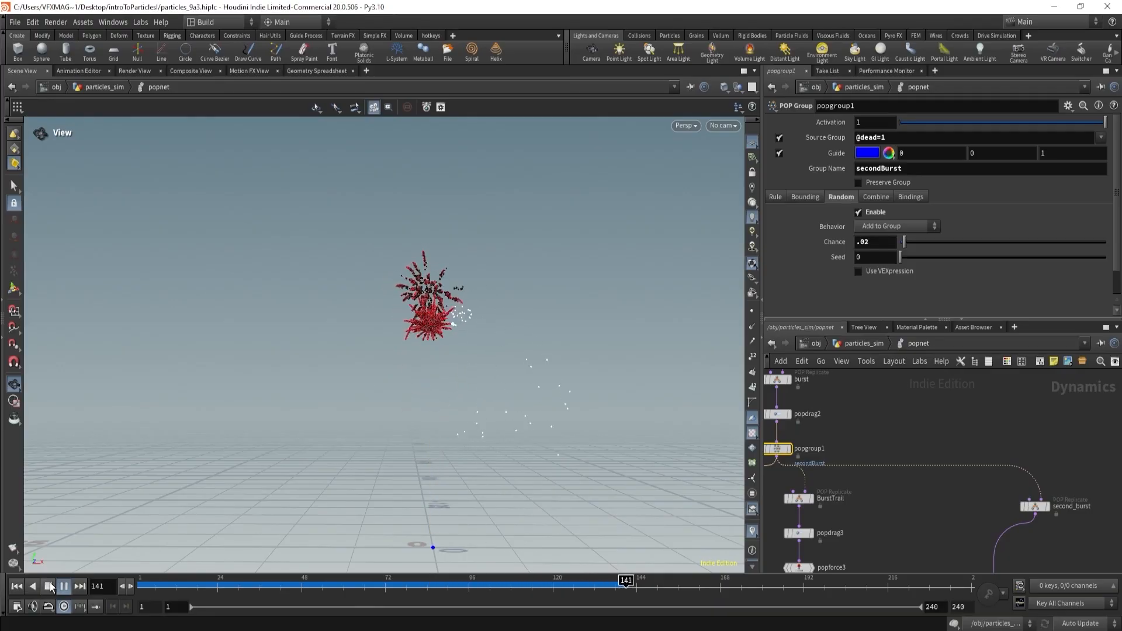
left_click(50, 586)
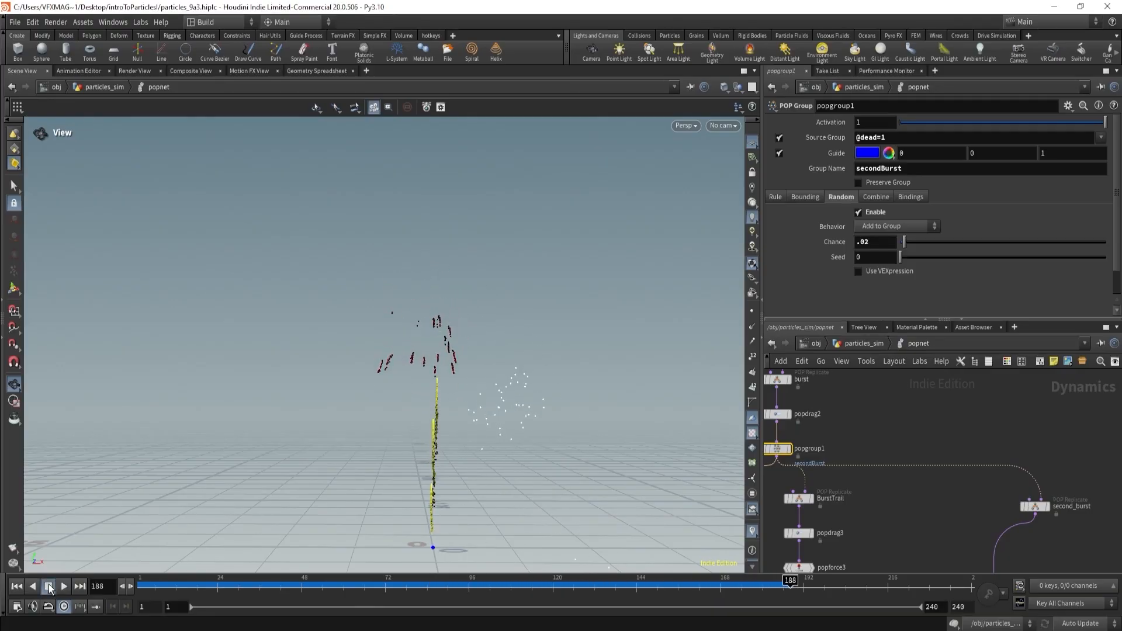
- Insert a POP Drag node on the wire from second_burst to merge3 and line it up with them in a vertical column
middle_click_drag(952, 489, 895, 437)
scroll(891, 453, "down", 1)
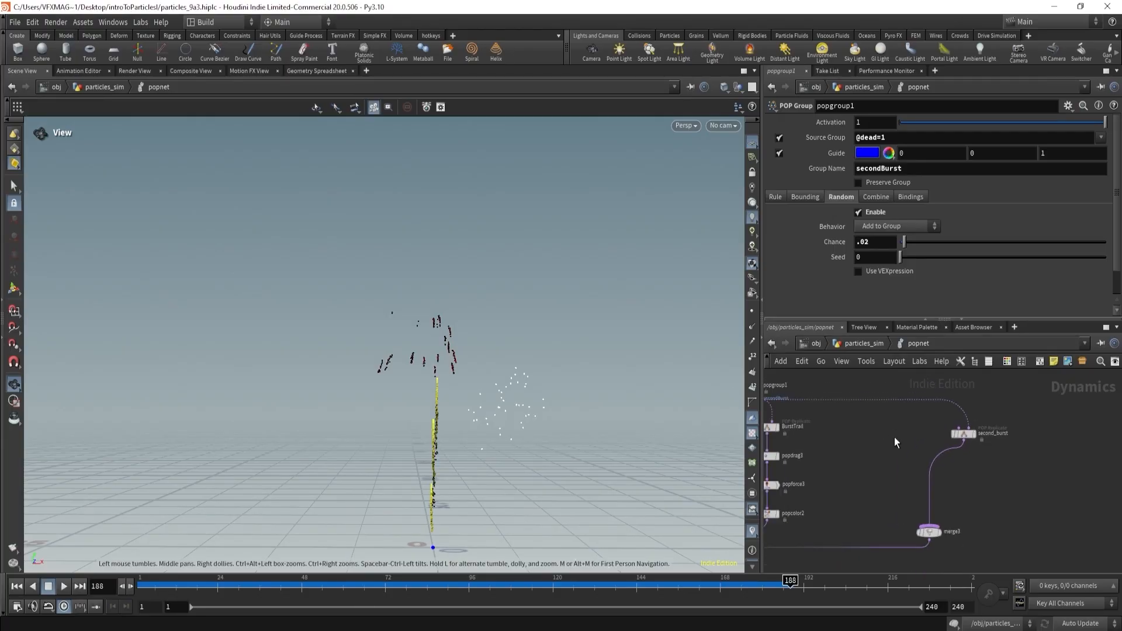
key("Tab")
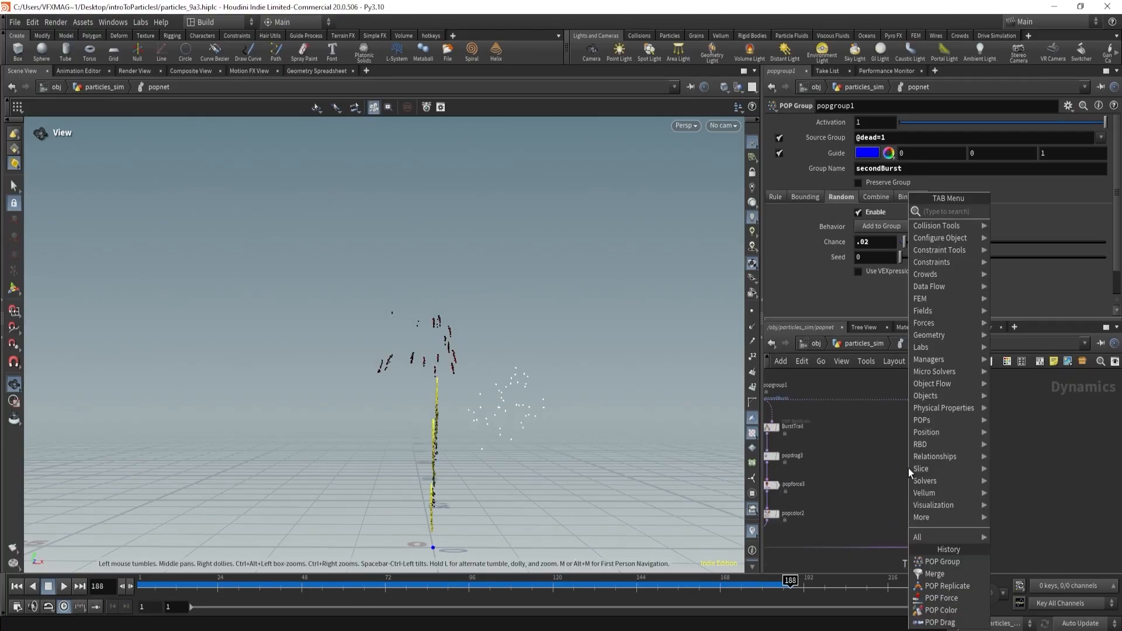
type("popde")
key("BackSpace")
type("r")
key("Return")
left_click(908, 469)
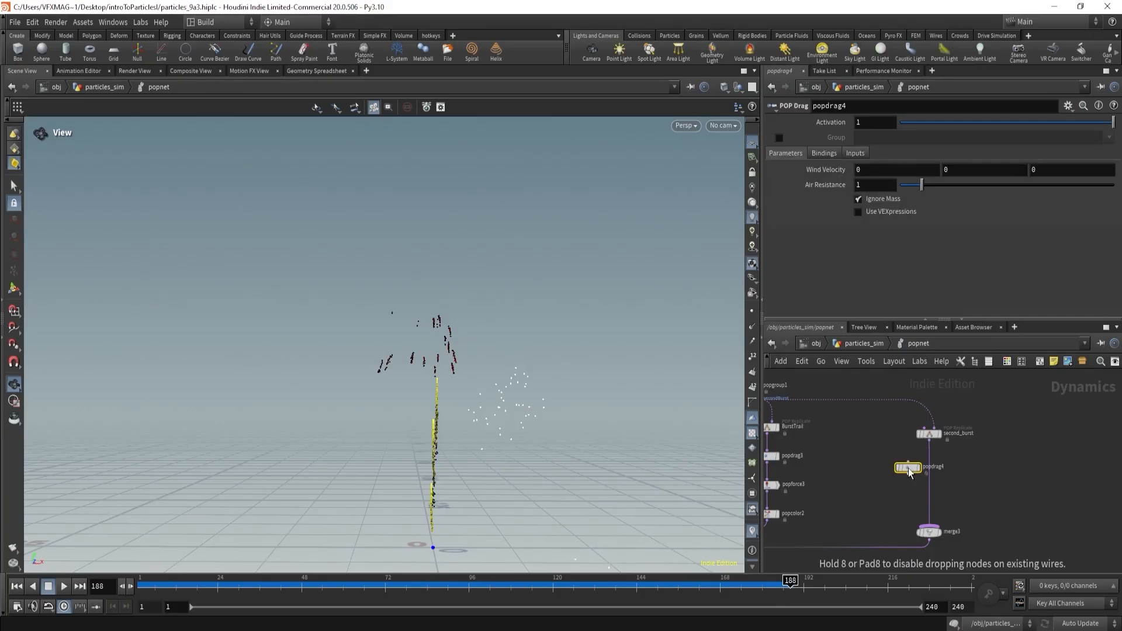
left_click_drag(909, 468, 926, 459)
left_click(924, 430)
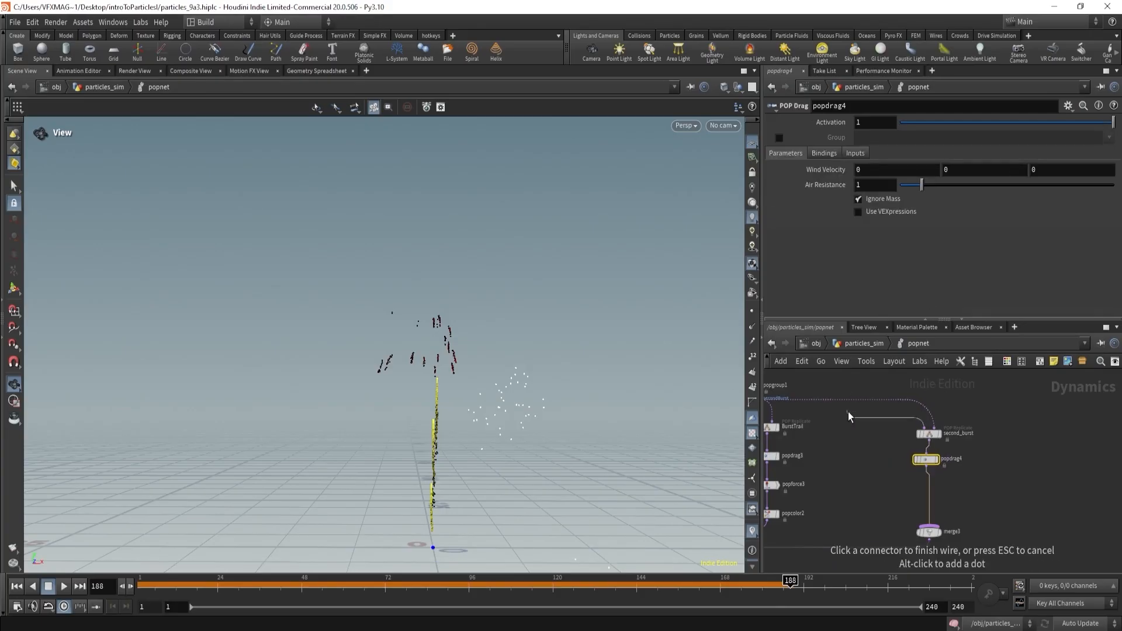
left_click(879, 425)
left_click(929, 434)
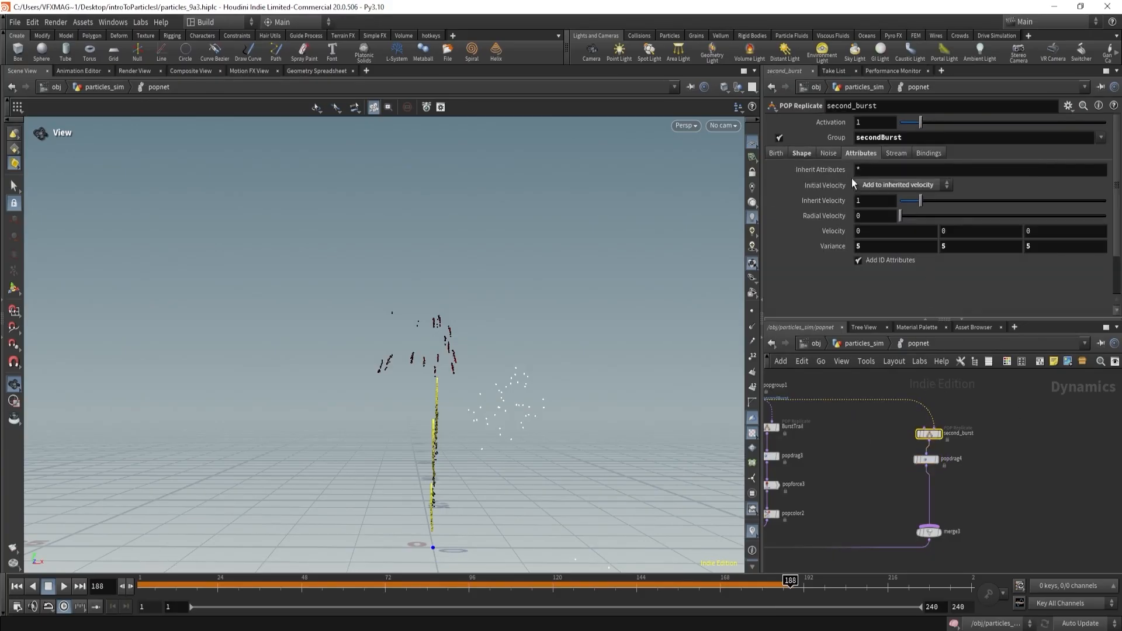
left_click(929, 459)
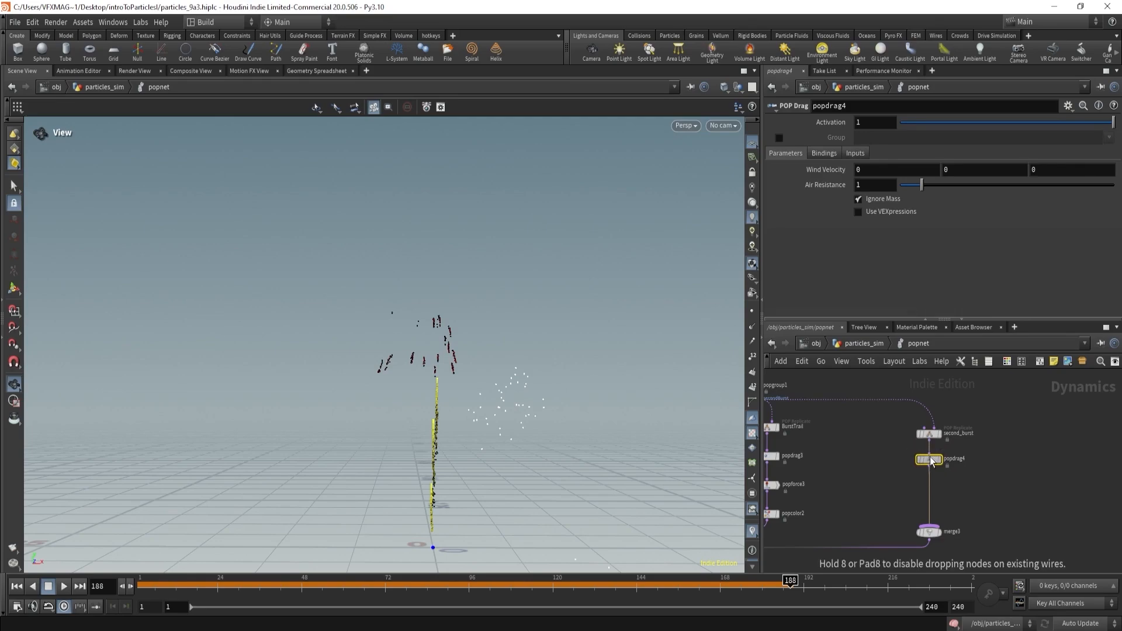
left_click(859, 212)
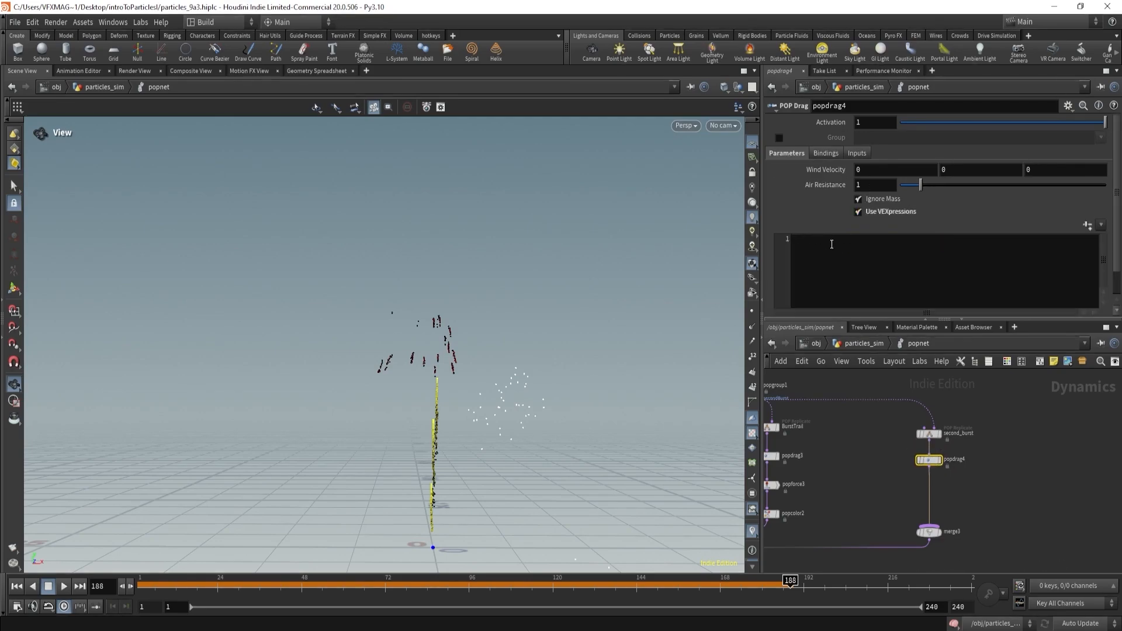
type("air")
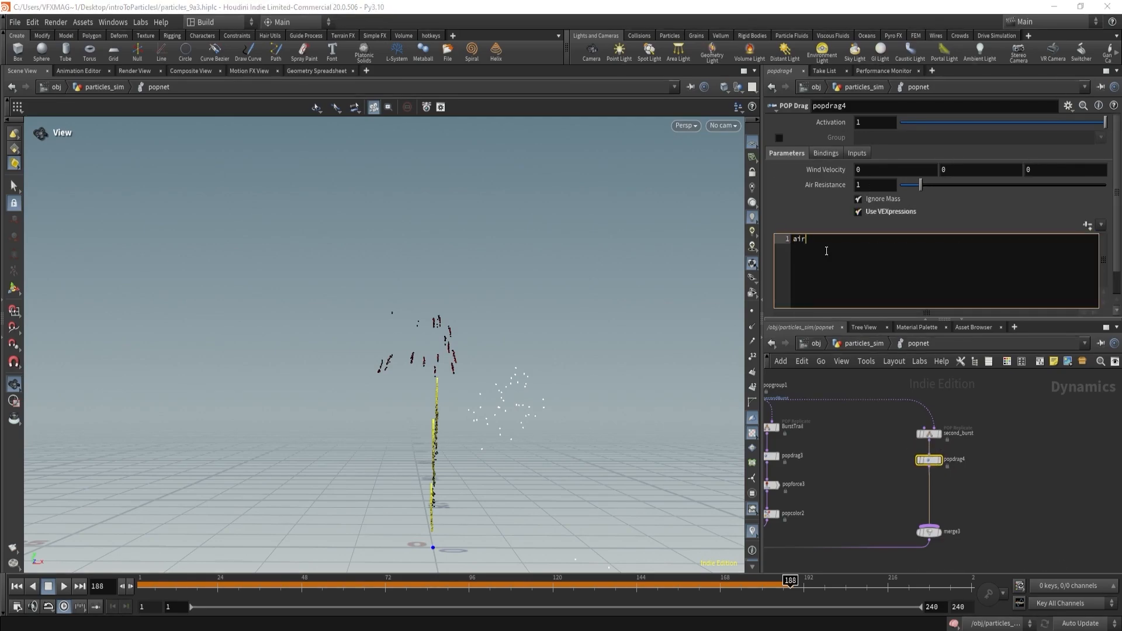
type("resist *= fit01(")
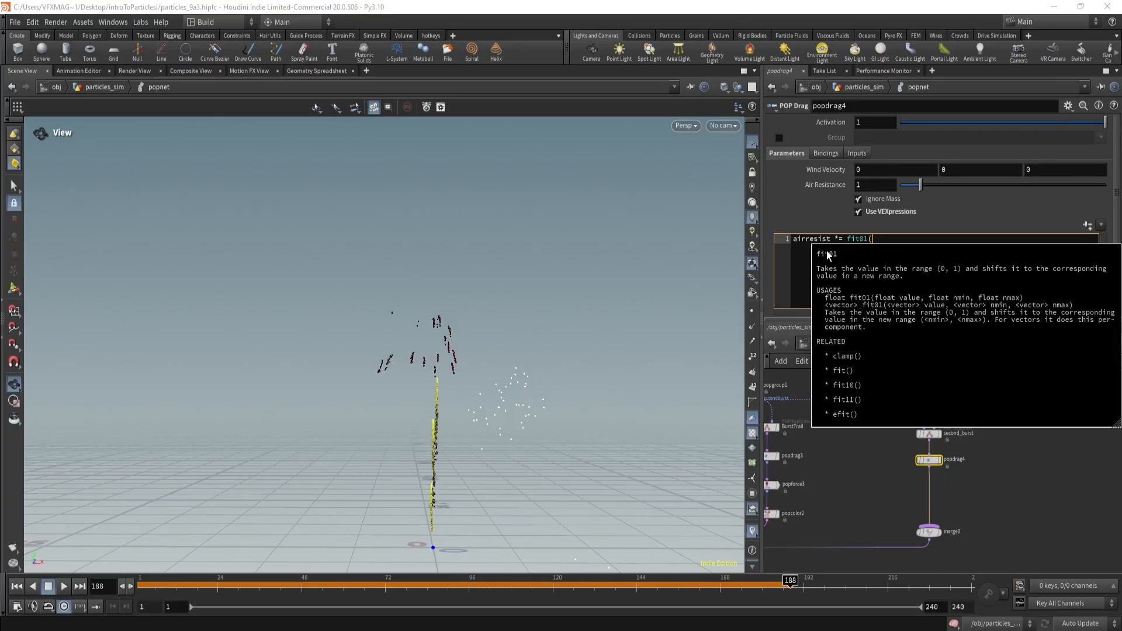
type("rand(@id),.1,1);")
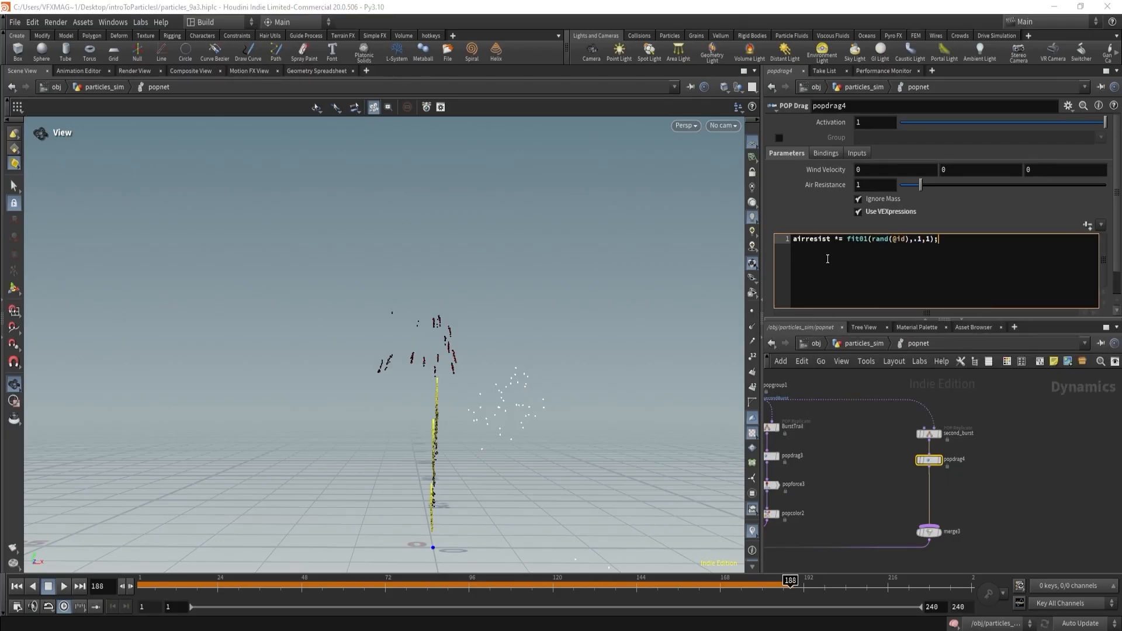
- Set popdrag4's air resistance to .4 and replay the simulation from the first frame
left_click(868, 186)
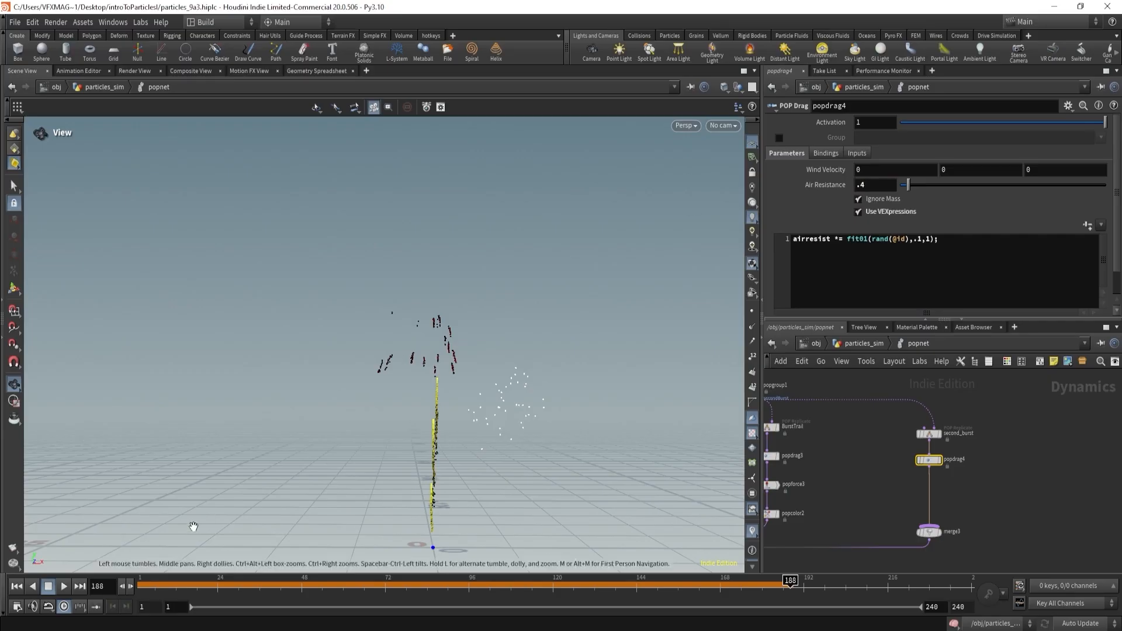
key("ctrl+Up")
left_click(59, 590)
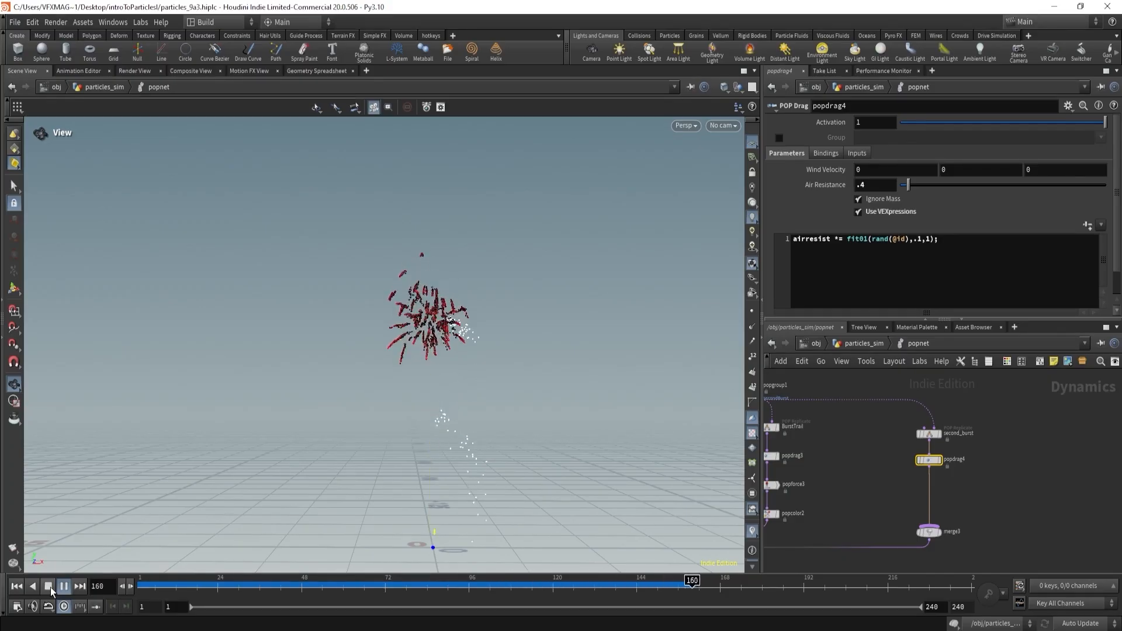
left_click(50, 588)
- On second_burst, set life expectancy and life variance to 1, impulse count to 100, and constant activation and constant birth rate to 0
left_click(929, 434)
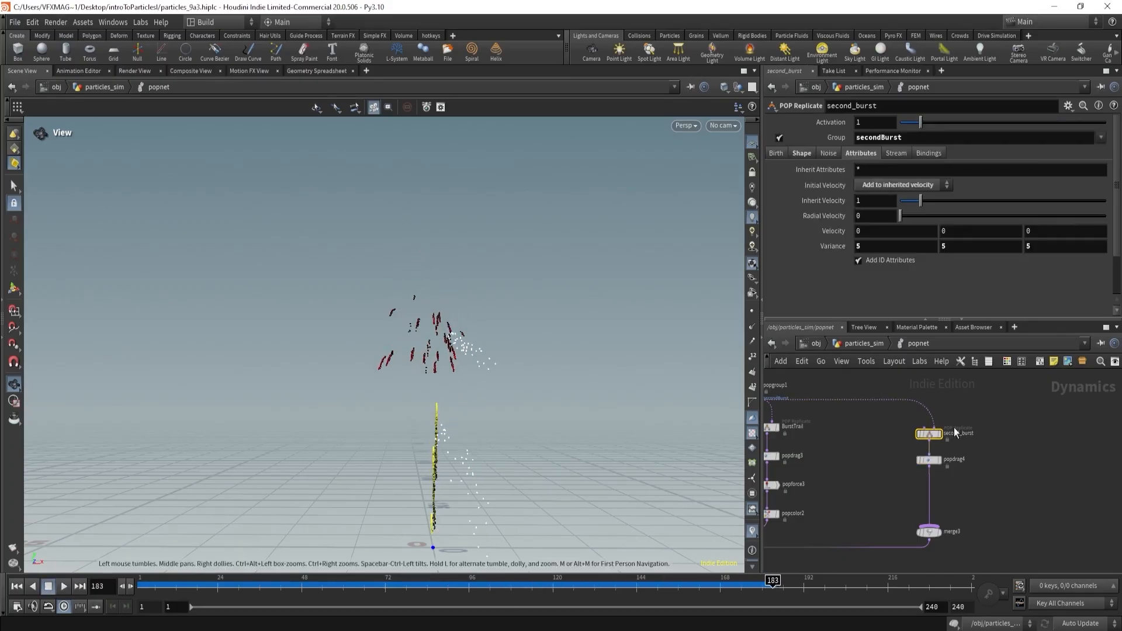
left_click(776, 153)
scroll(833, 208, "down", 2)
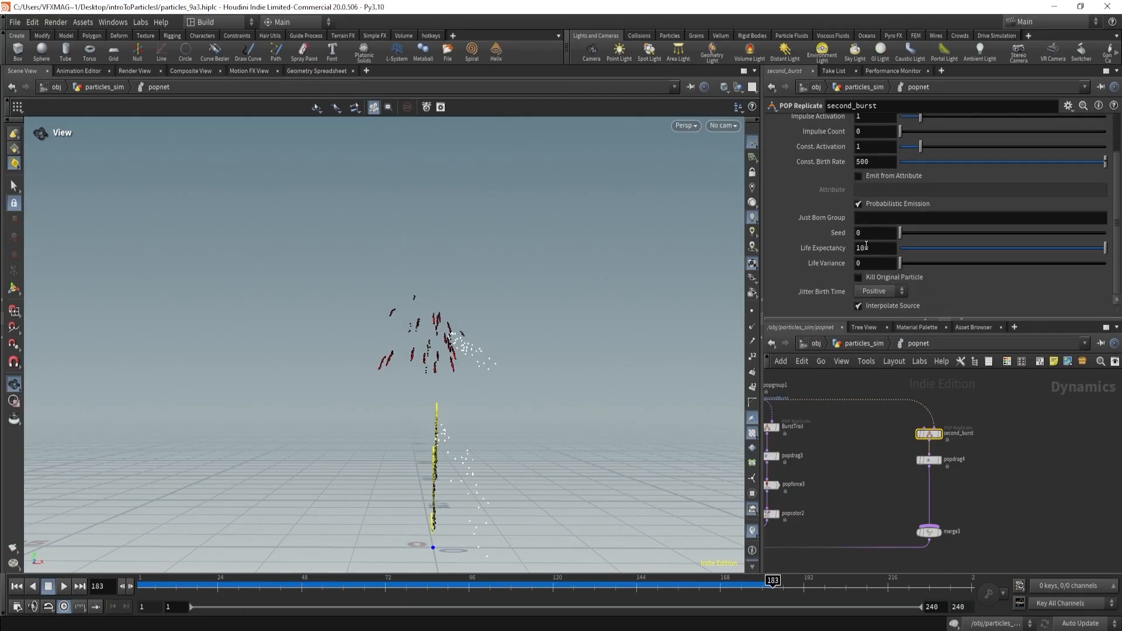
type("1")
key("Tab")
type("1")
key("Return")
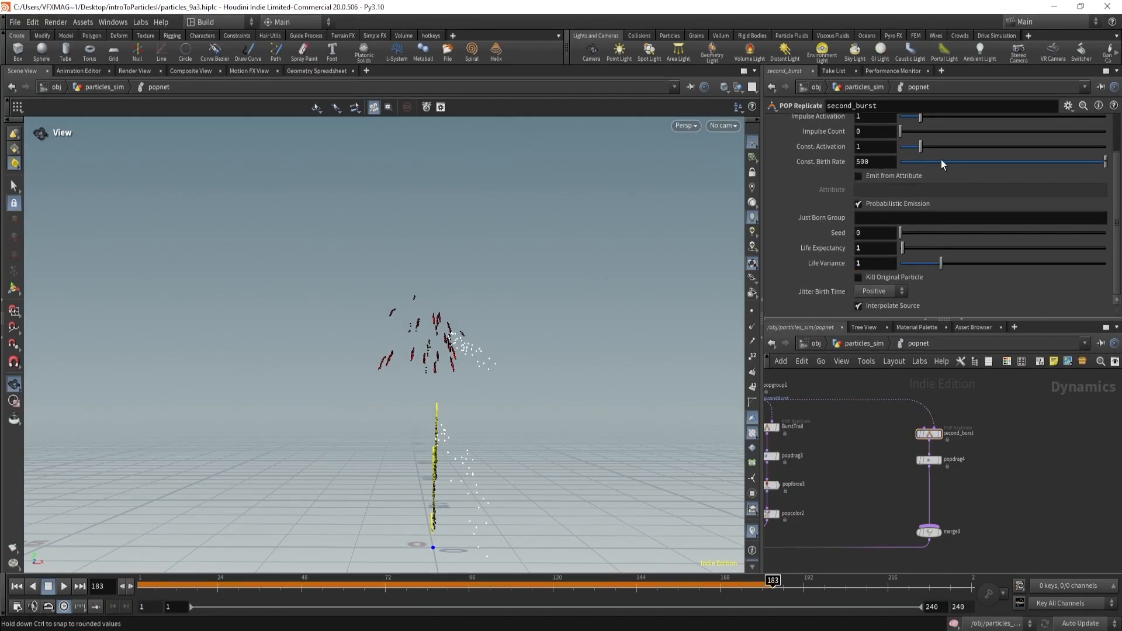
left_click_drag(941, 160, 815, 166)
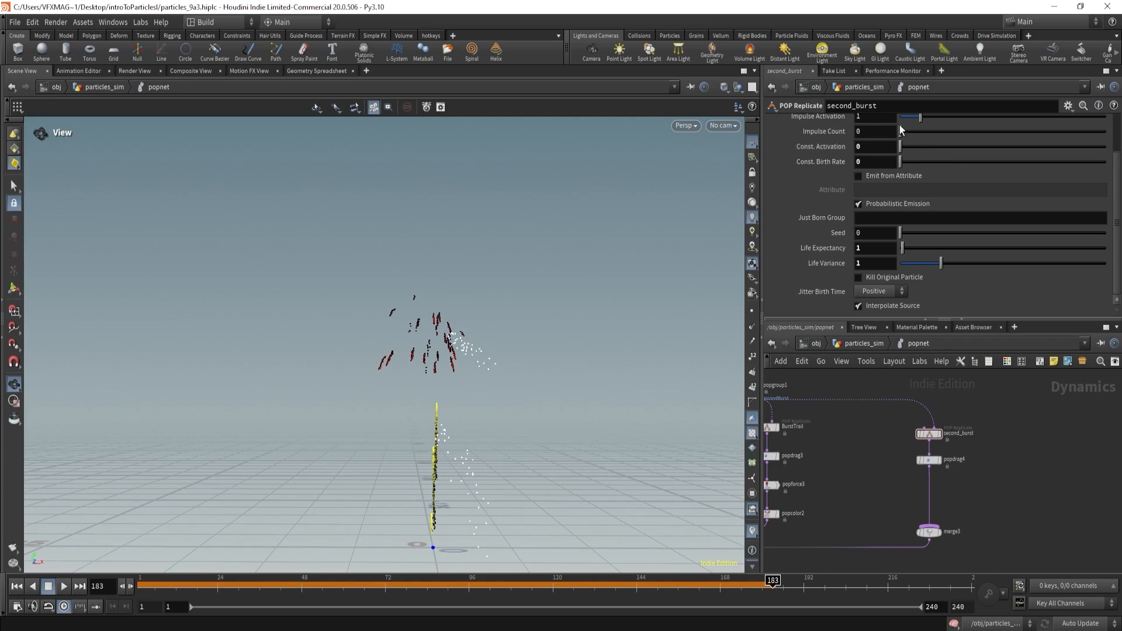
key("Return")
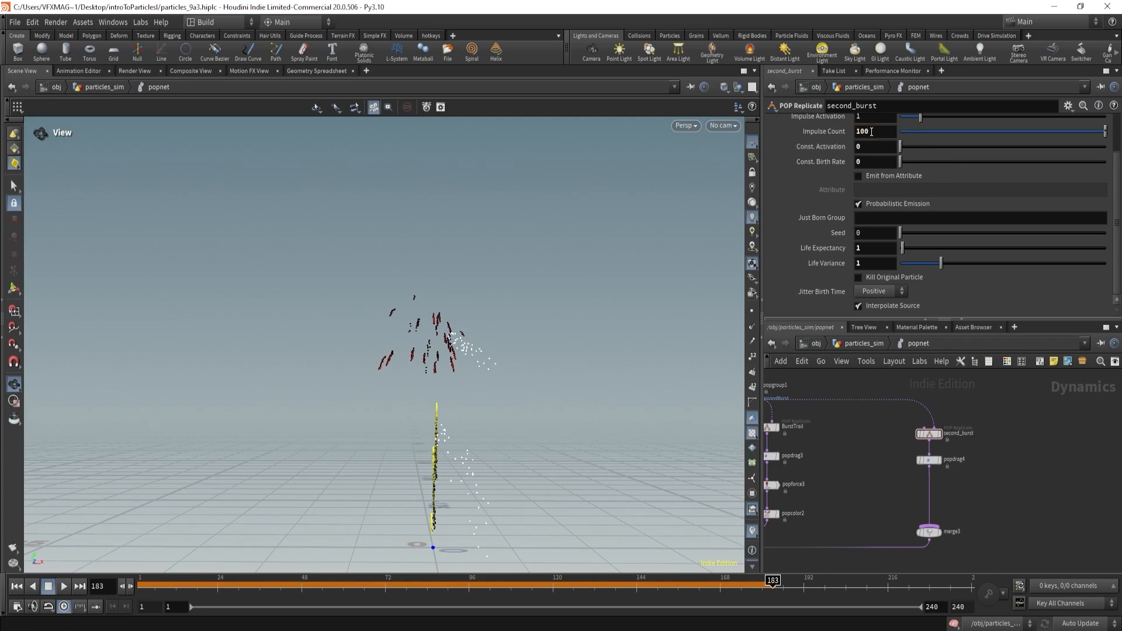
- Replay the simulation from the first frame, then scrub to frame 158 to inspect the second bursts up close
left_click_drag(190, 585, 54, 587)
left_click(63, 587)
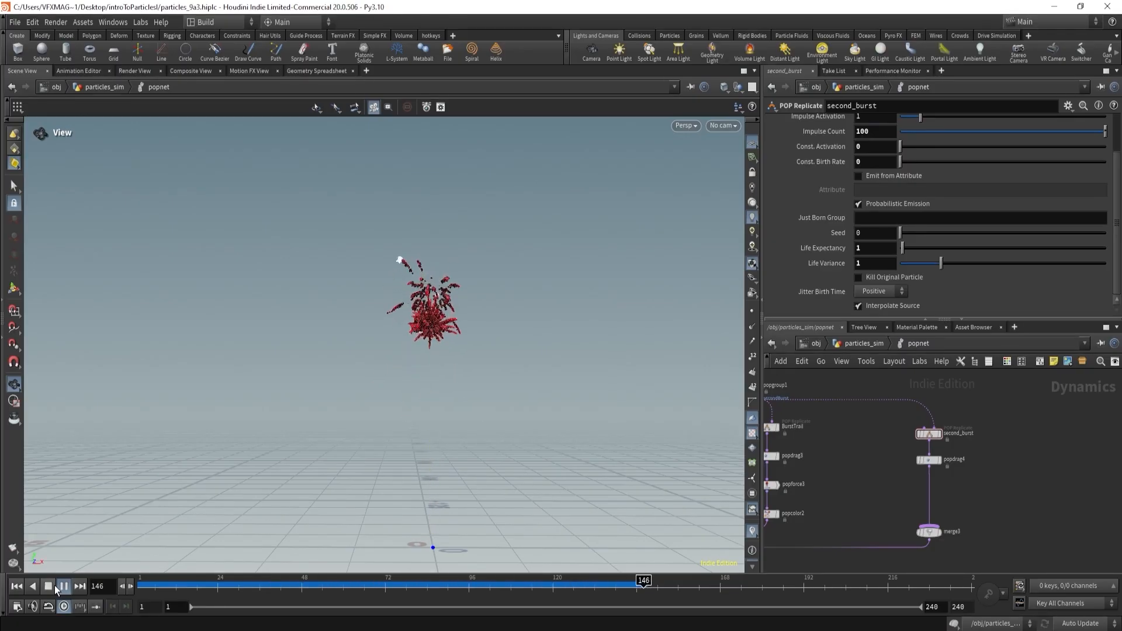
left_click(54, 585)
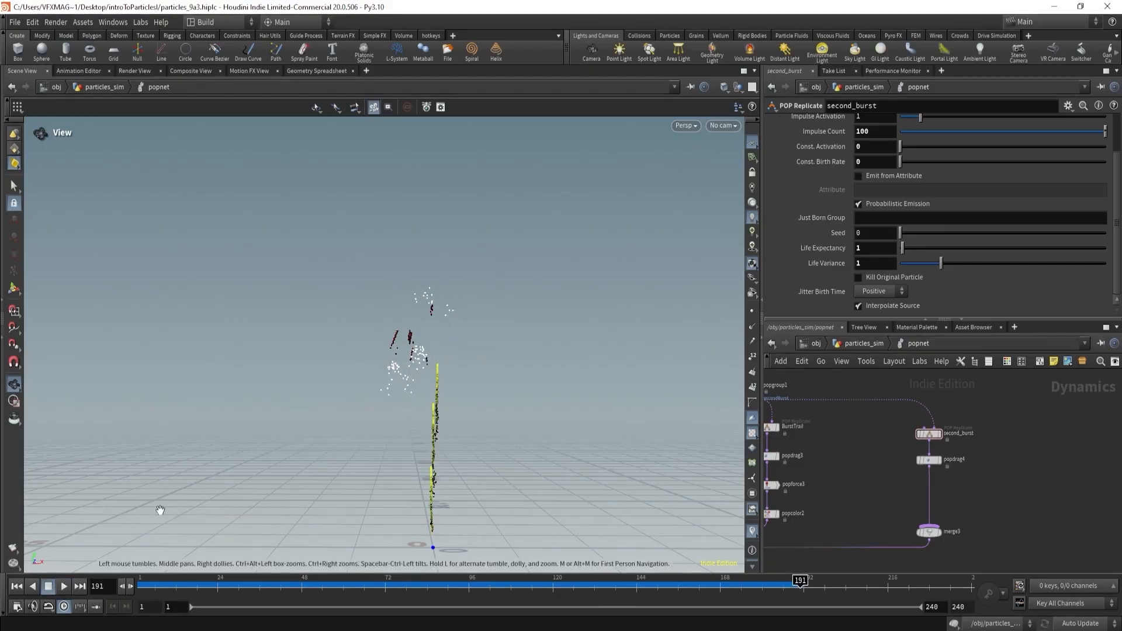
right_click_drag(377, 380, 509, 349)
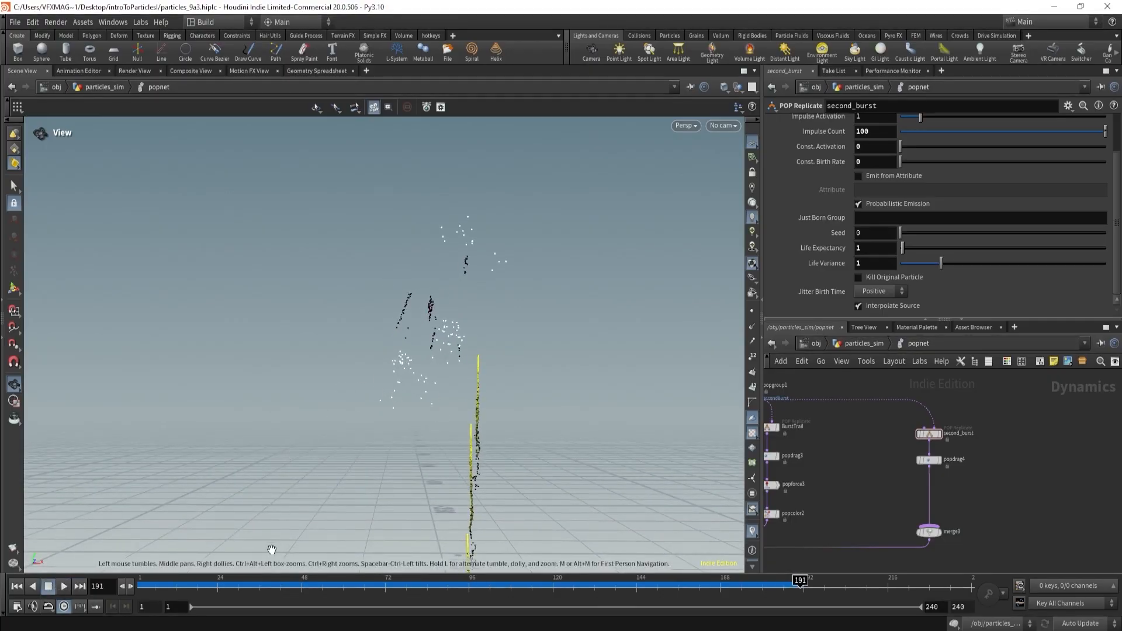
left_click_drag(165, 585, 686, 537)
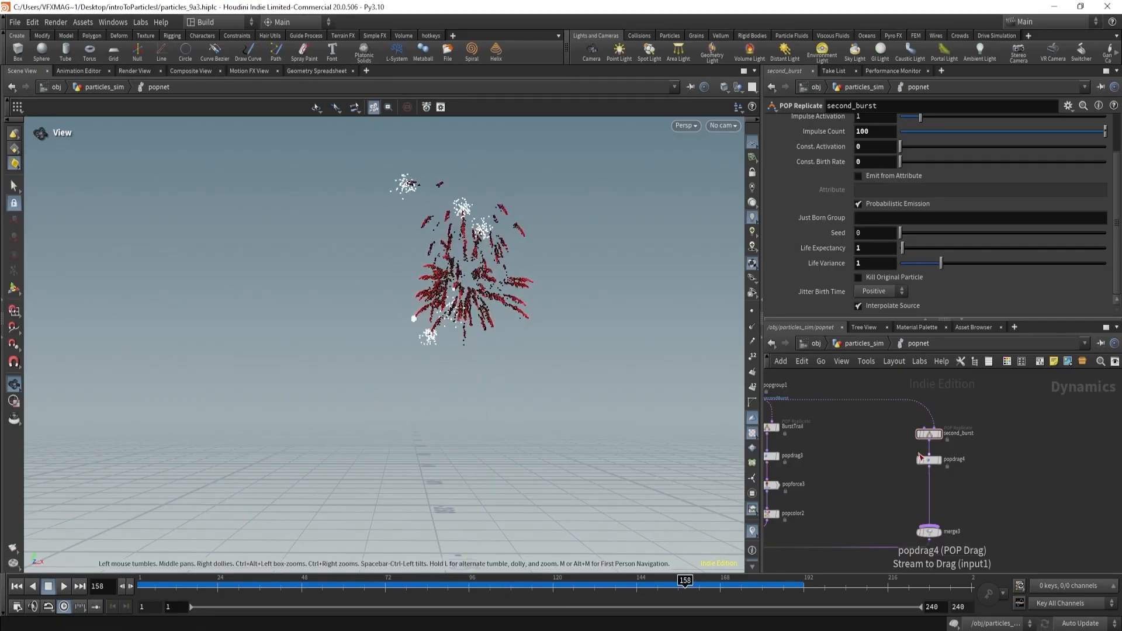
- Move the merge3 node further down below popdrag4 to make room in the network
middle_click_drag(875, 477, 847, 449)
scroll(847, 449, "down", 1)
scroll(860, 471, "up", 1)
left_click_drag(855, 473, 911, 518)
left_click_drag(900, 502, 899, 527)
- Add a POP Replicate node beside and below popdrag4, and wire popdrag4's output into its second input
middle_click_drag(928, 461, 921, 493)
key("Tab")
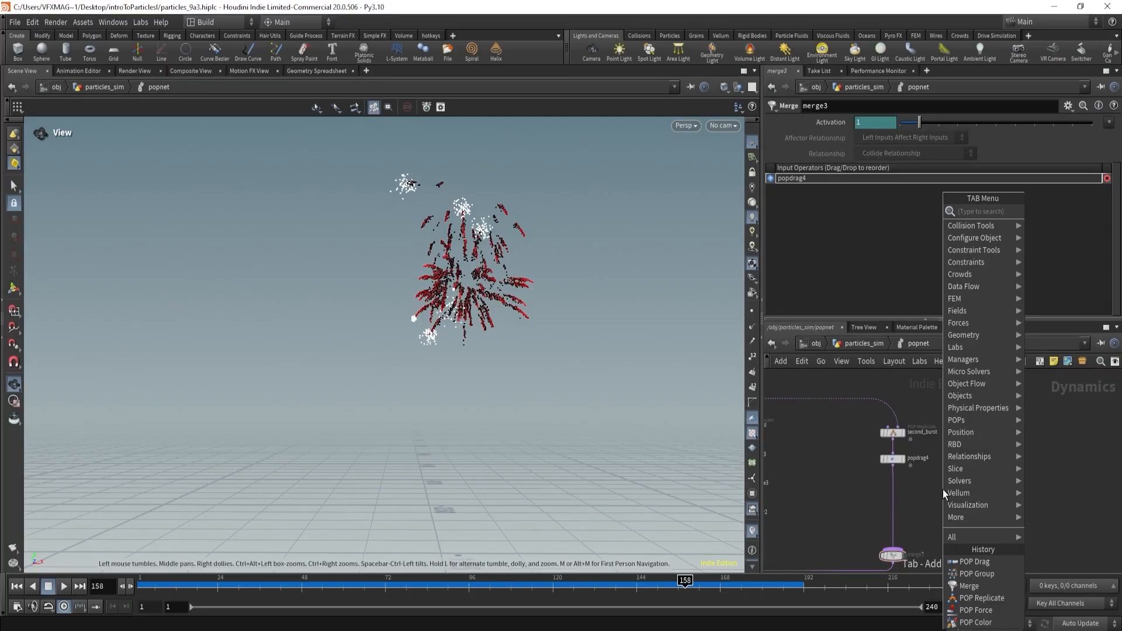
type("popre")
key("Return")
left_click(942, 489)
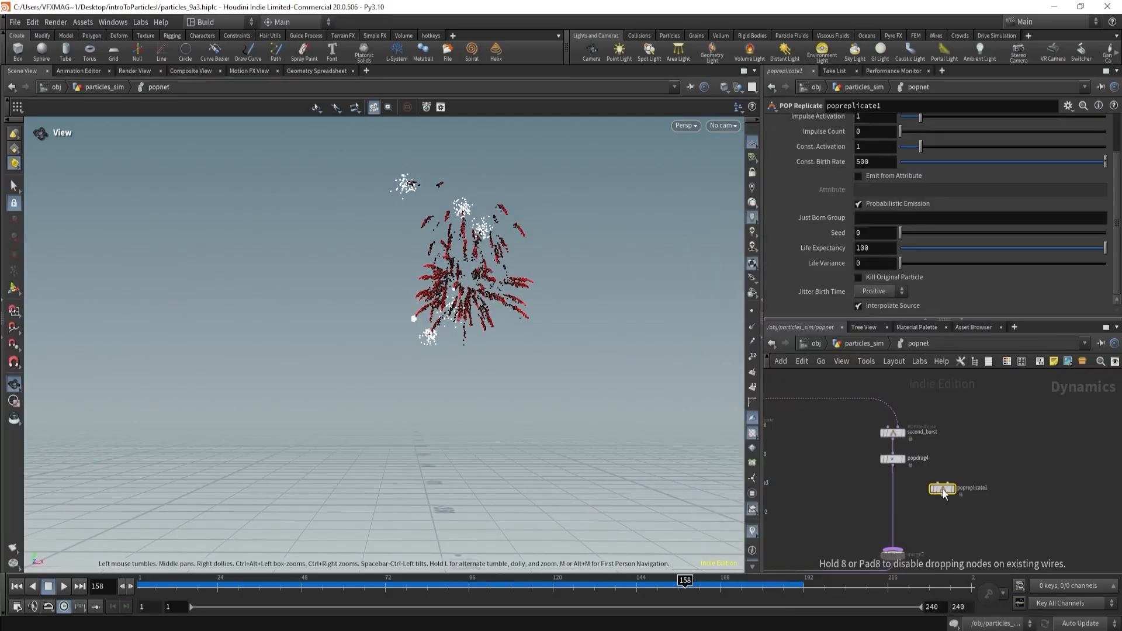
scroll(943, 489, "up", 3)
left_click(847, 444)
left_click(952, 477)
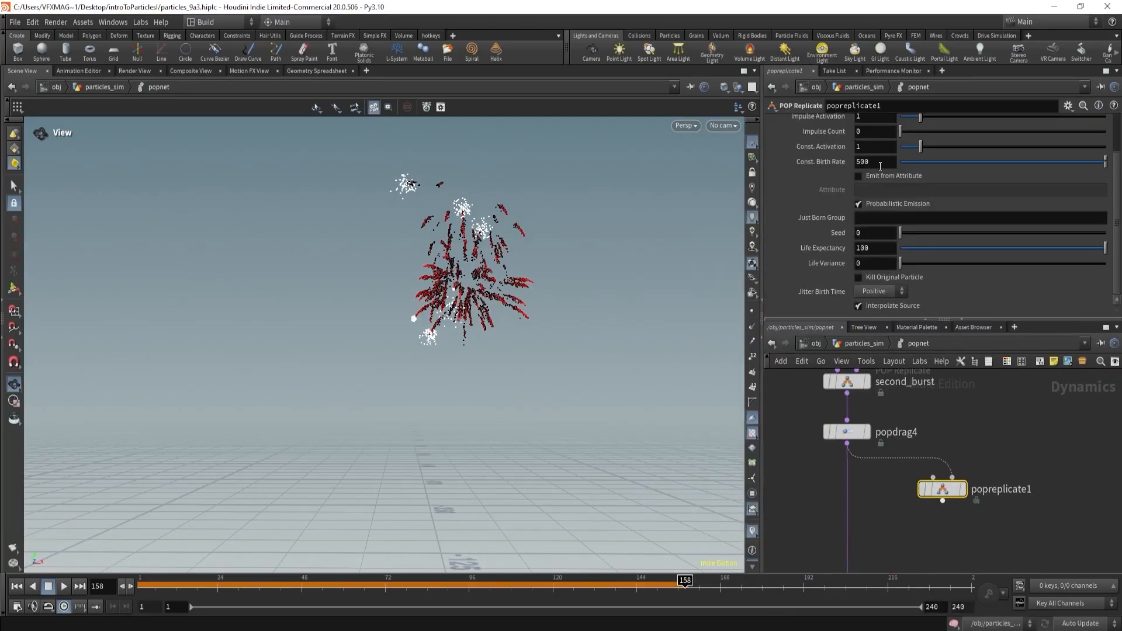
- Connect the output of the new POP Replicate node to merge3
scroll(862, 187, "up", 2)
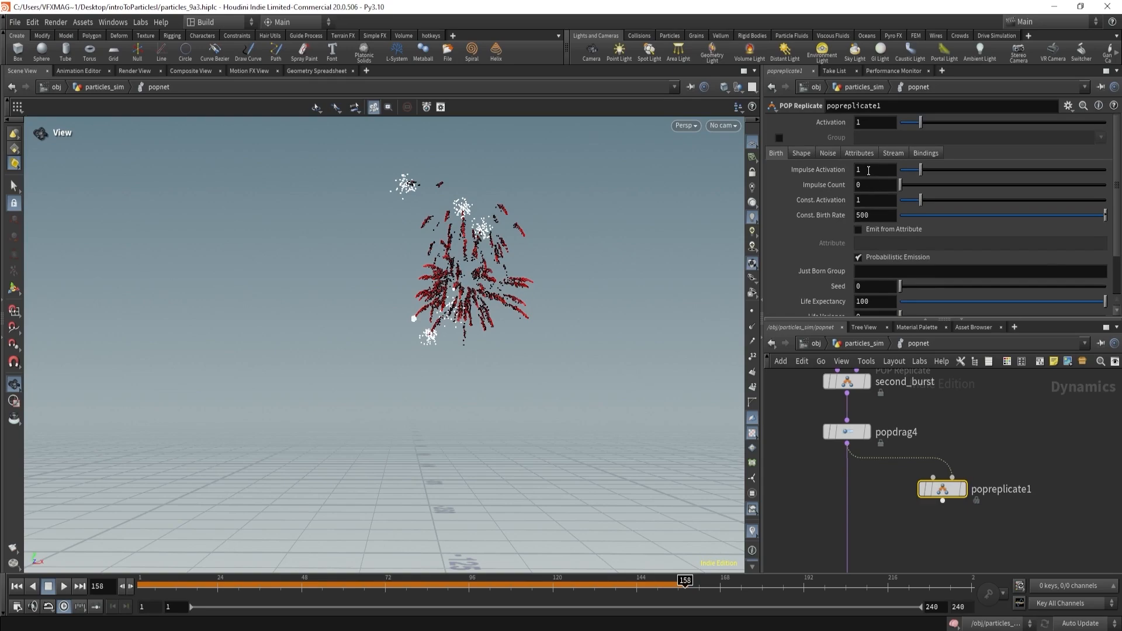
scroll(896, 515, "down", 2)
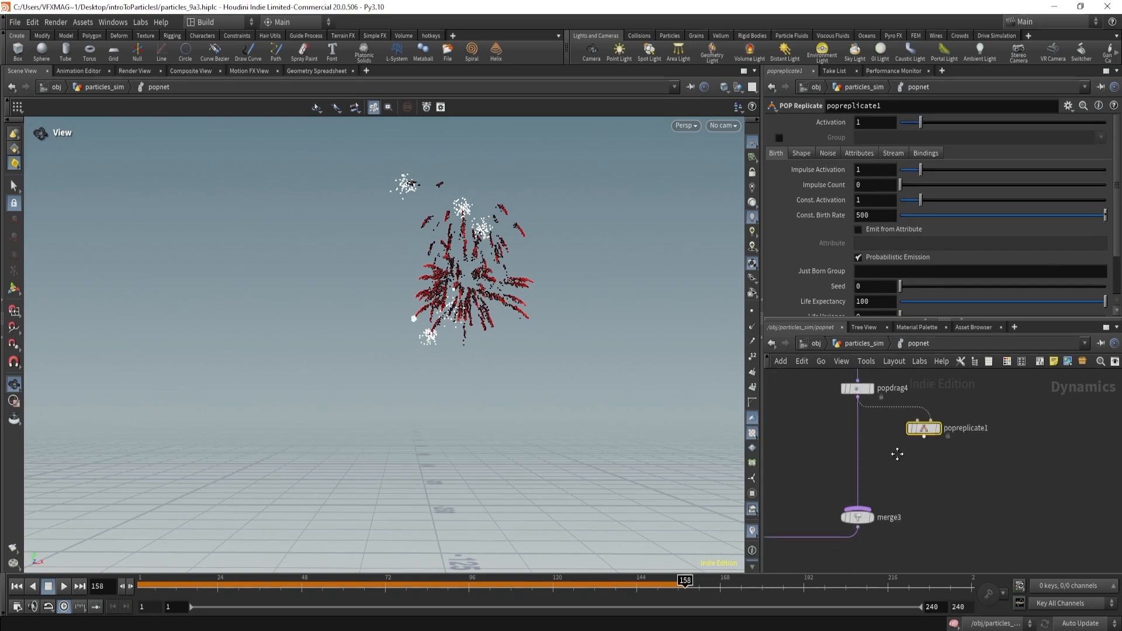
left_click(926, 431)
left_click(871, 494)
middle_click_drag(974, 429, 955, 493)
scroll(909, 447, "up", 1)
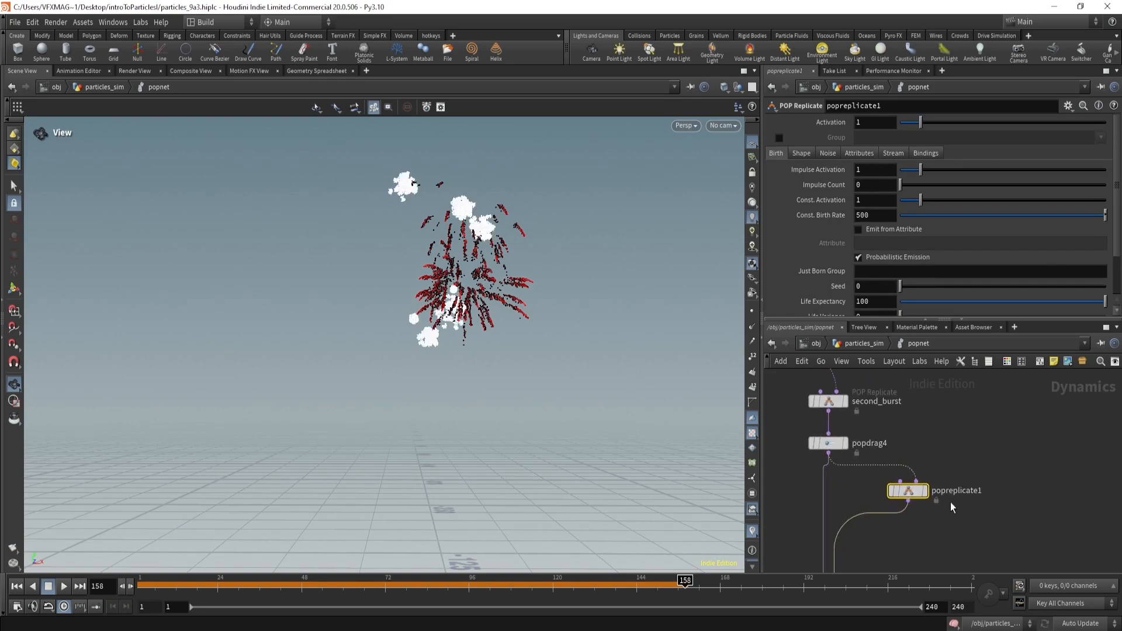
- Rename the new POP Replicate node secondBurstTrail
double_click(949, 491)
type("se")
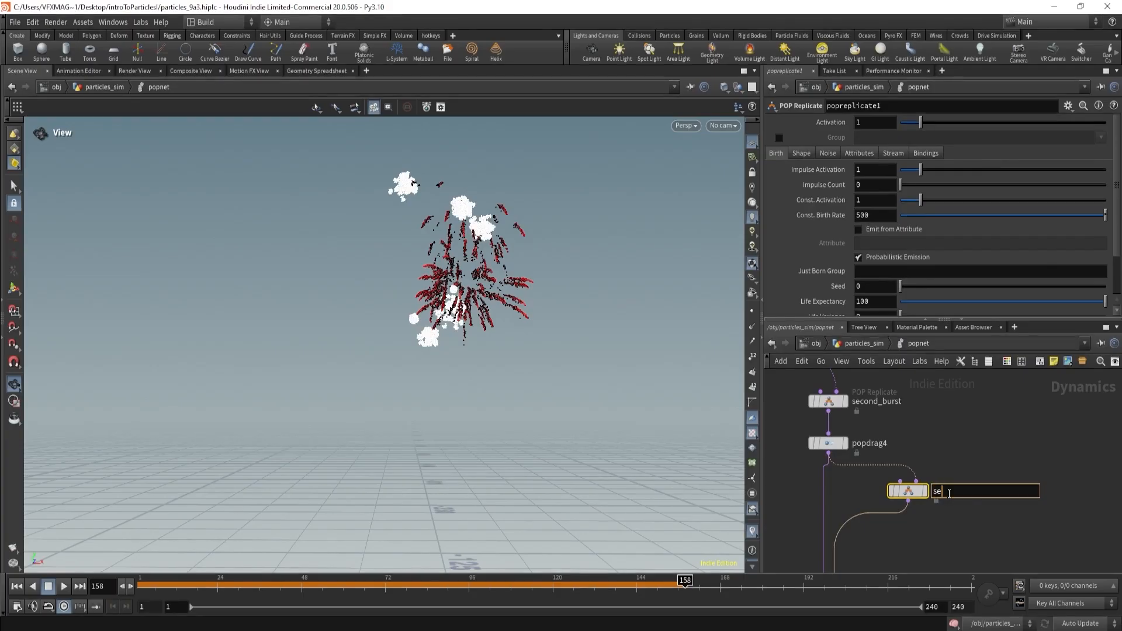
type("condBurstTrail")
key("Return")
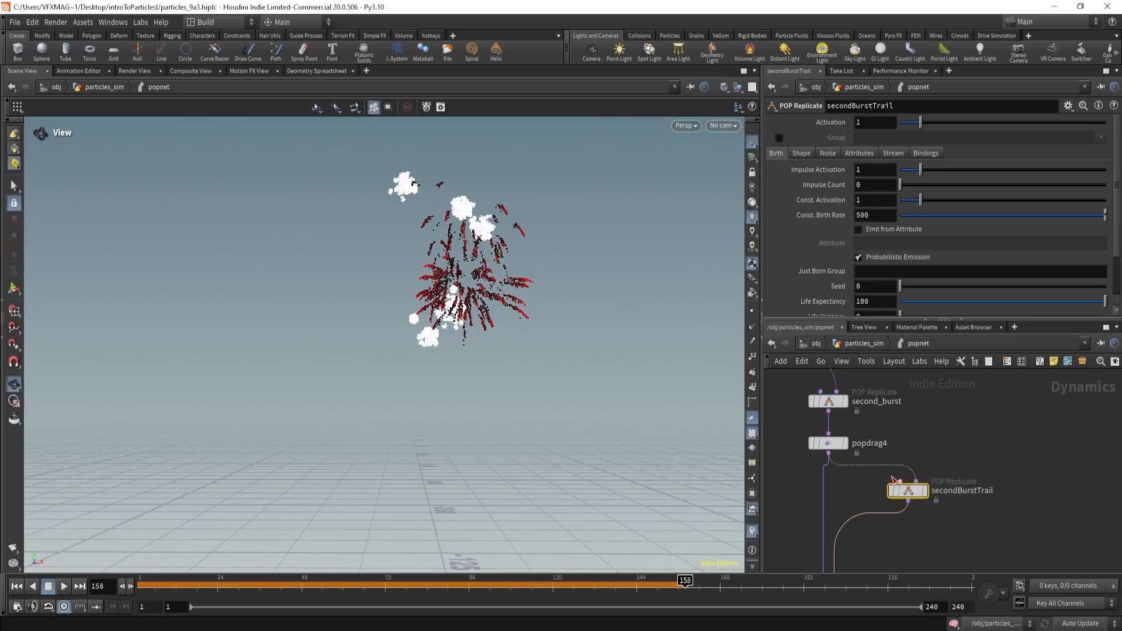
- Play the simulation from the first frame to check the particles emitted by secondBurstTrail
scroll(909, 494, "down", 2)
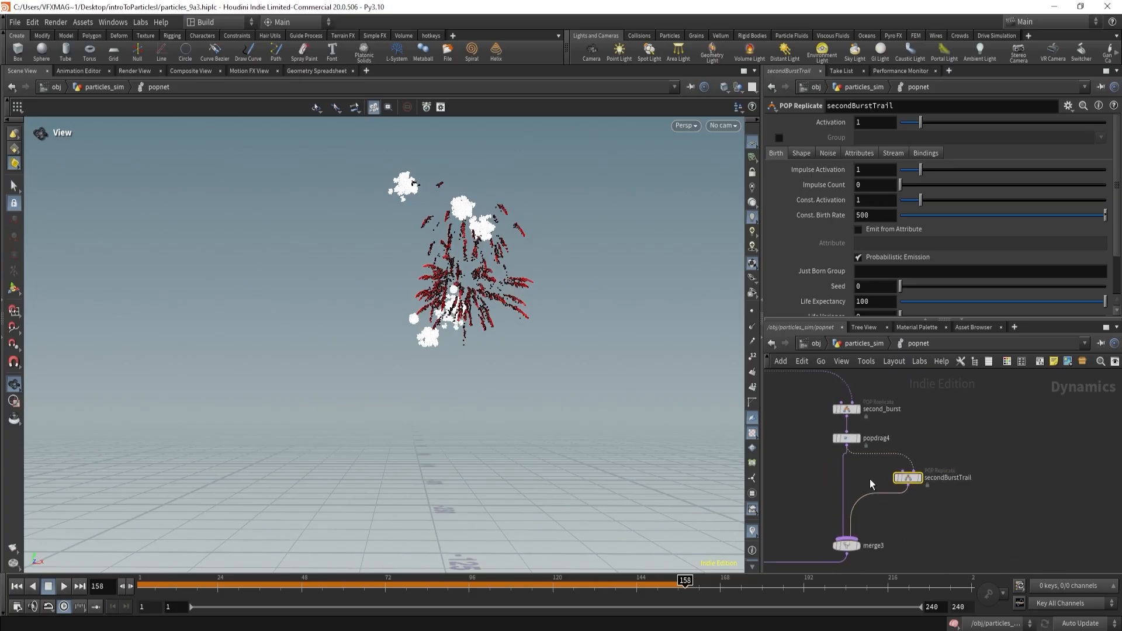
left_click(16, 588)
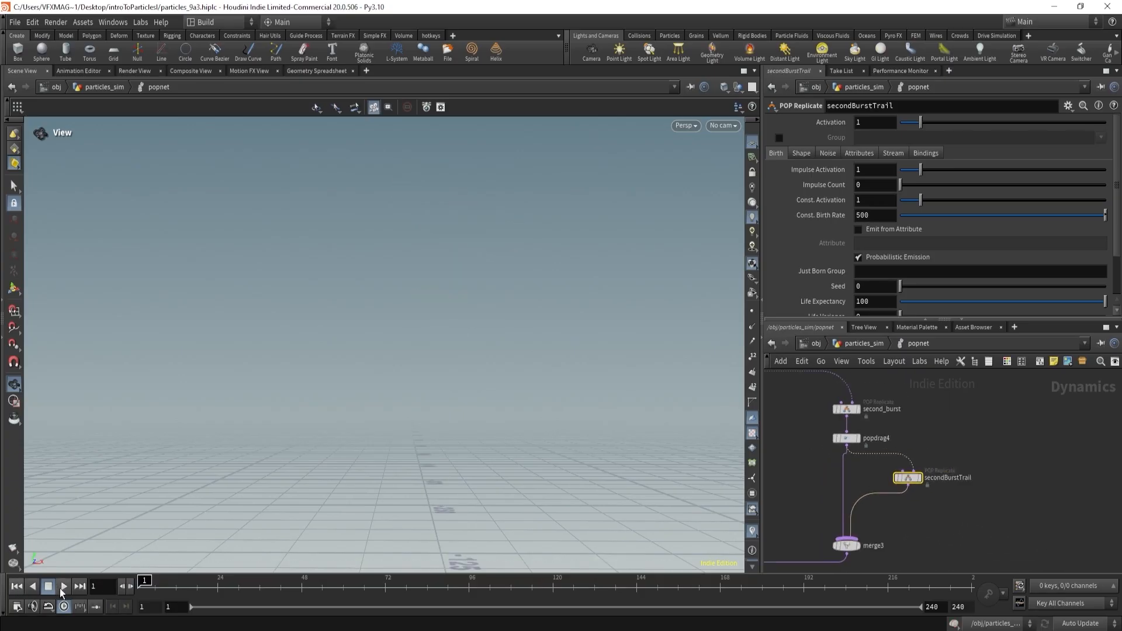
left_click(61, 588)
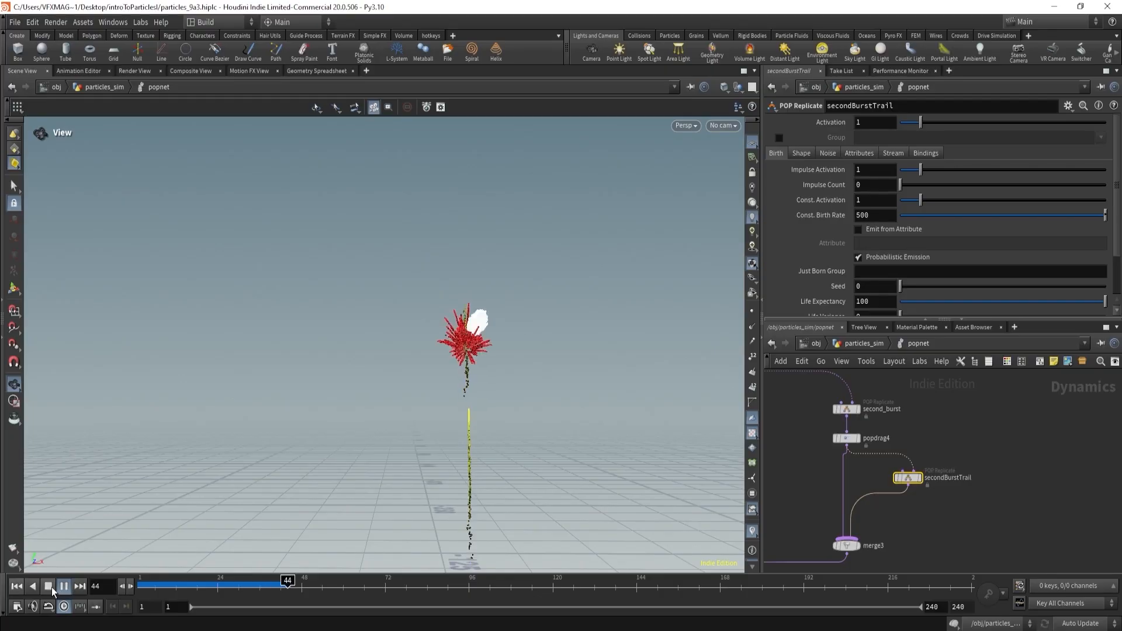
left_click(51, 587)
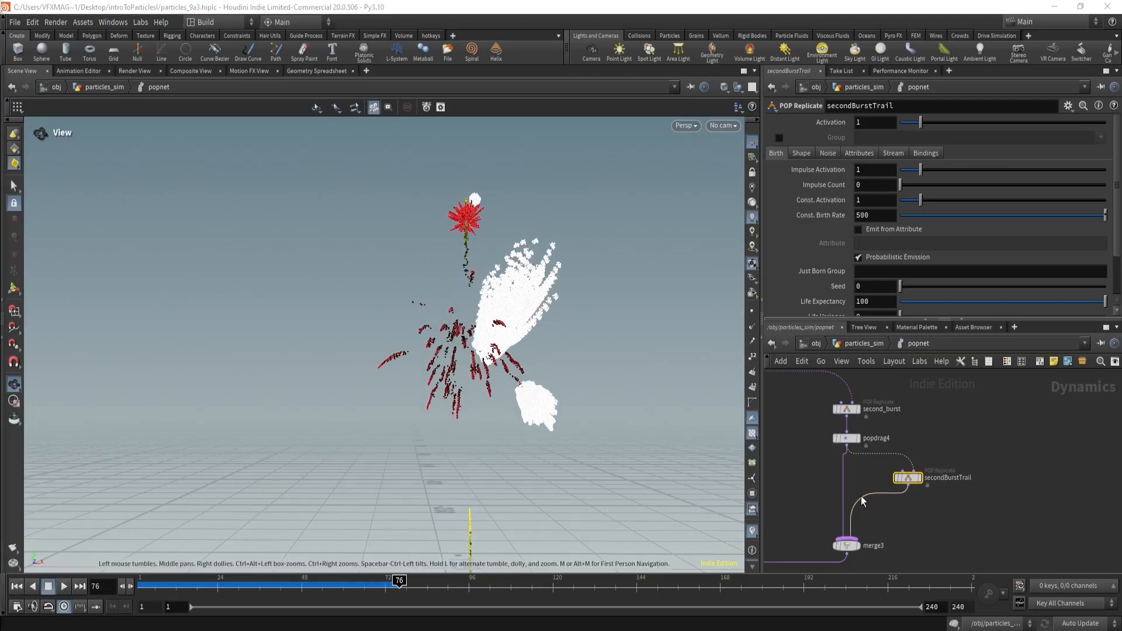
- Set the life expectancy of secondBurstTrail to .5
left_click_drag(940, 446, 913, 499)
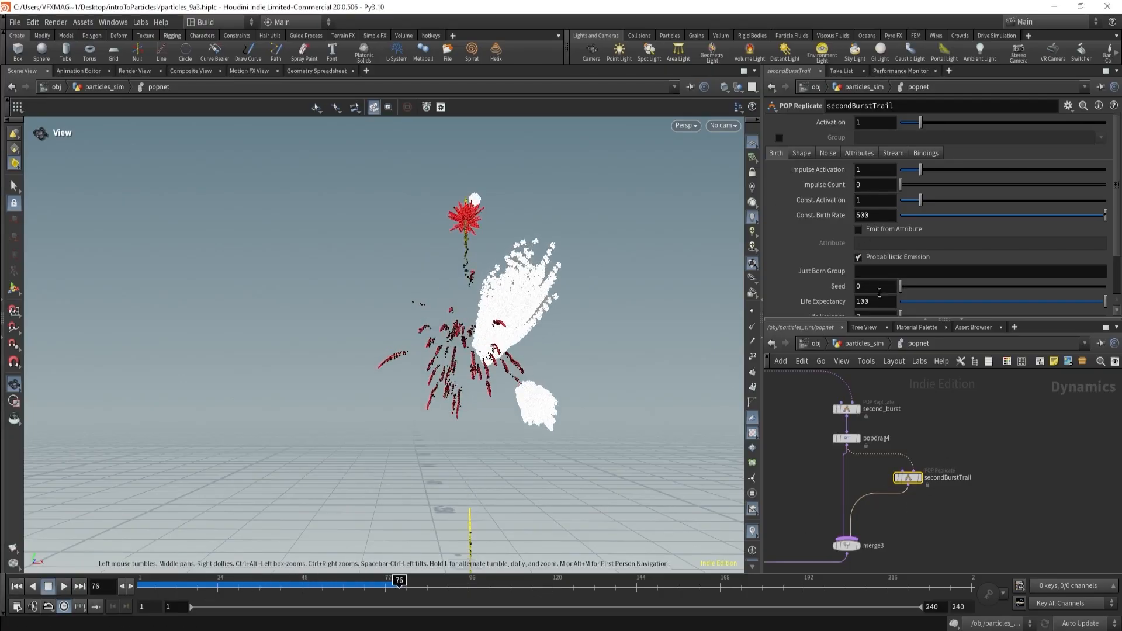
type(".5")
key("Return")
scroll(874, 286, "down", 3)
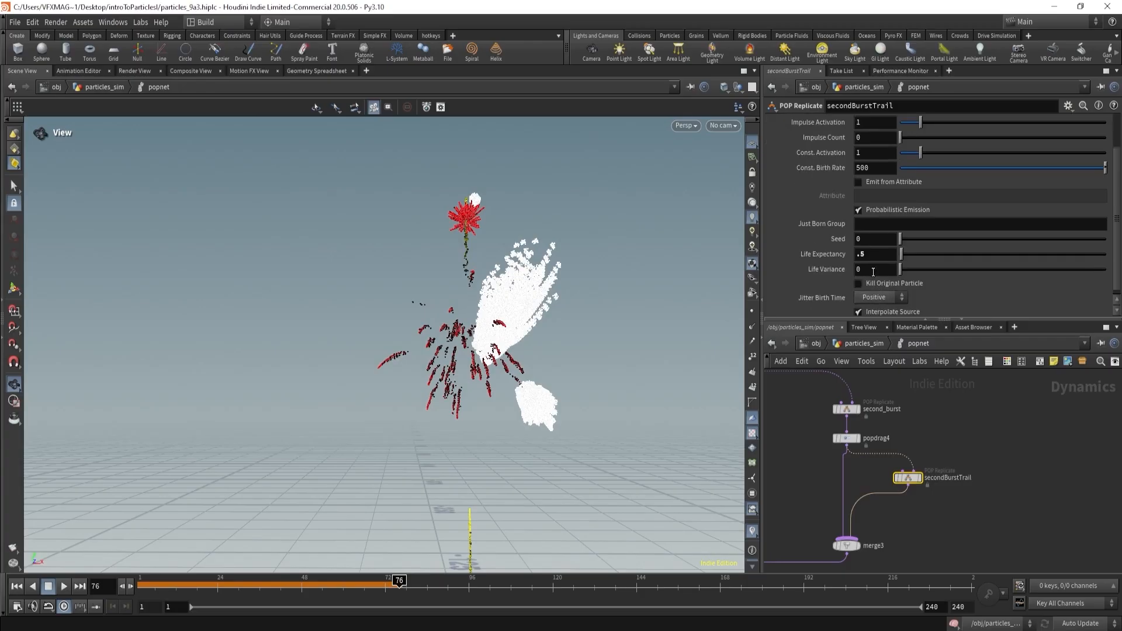
scroll(863, 257, "up", 3)
- Set secondBurstTrail's initial velocity to Add to inherited velocity, with a variance of .5 on all three axes
left_click(857, 153)
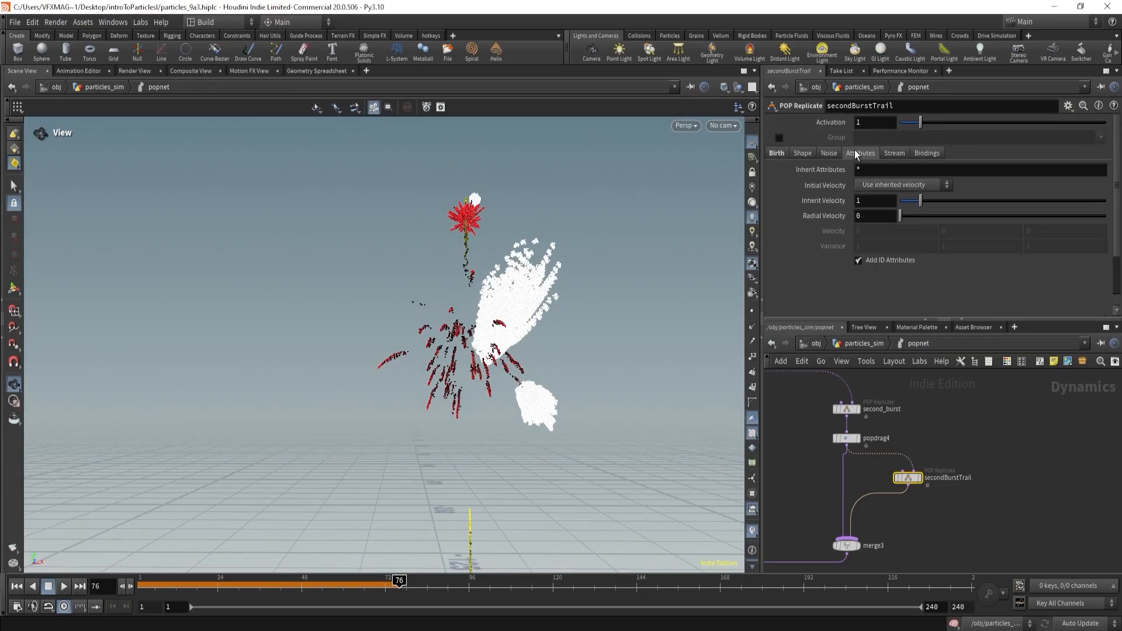
left_click(895, 185)
left_click(880, 212)
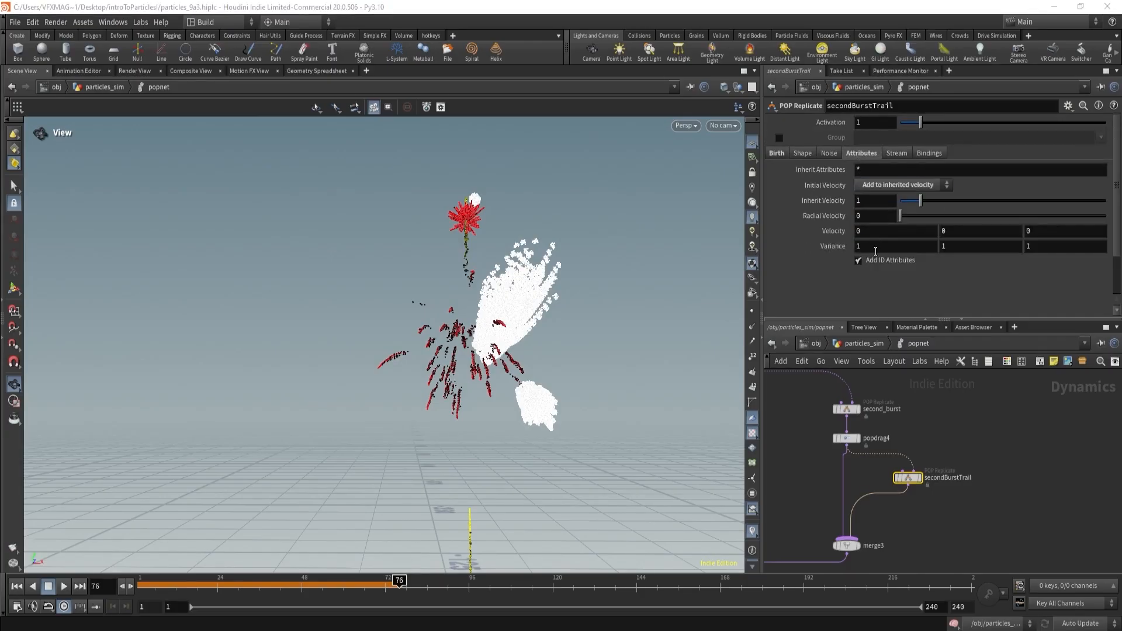
left_click(875, 248)
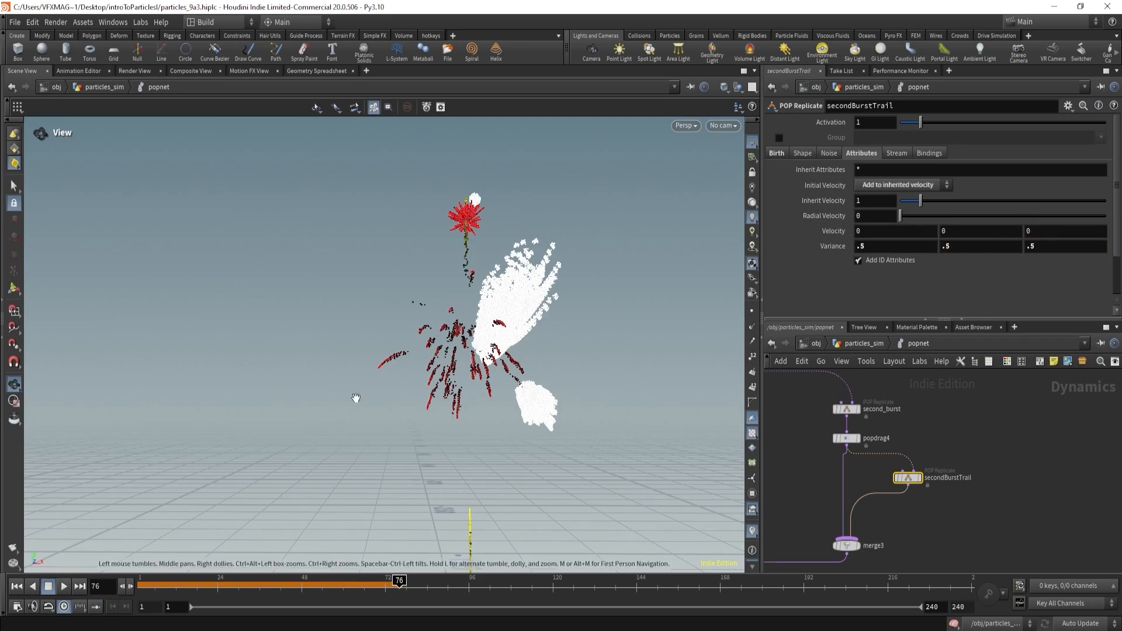
- Replay the simulation from the first frame to check the second burst's trails with the new velocity settings
left_click(16, 586)
left_click(64, 586)
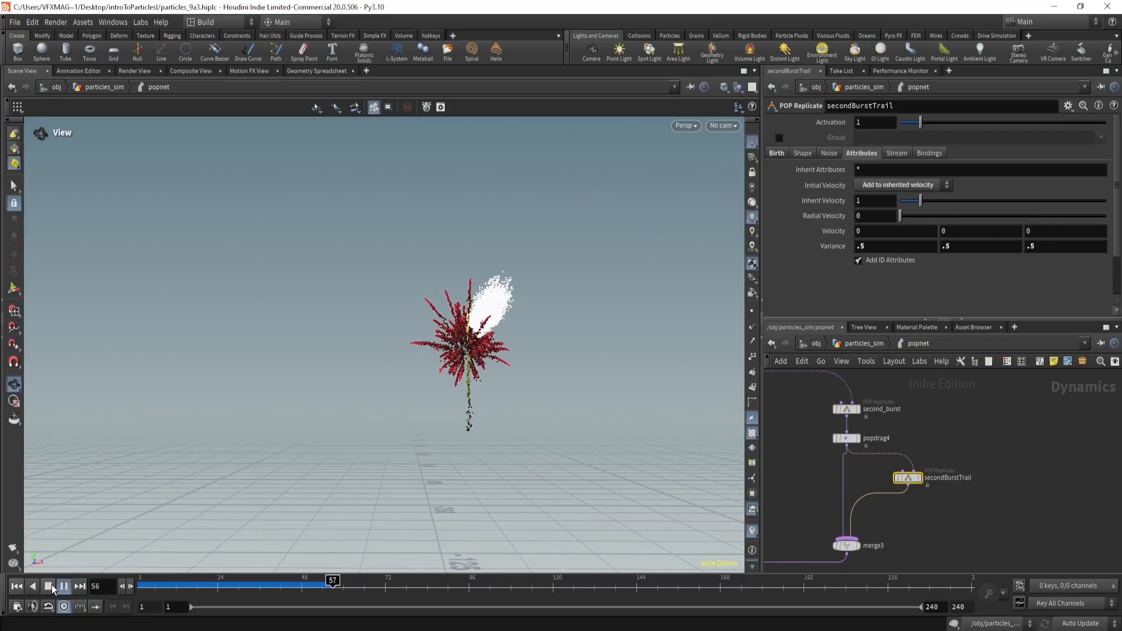
left_click(50, 587)
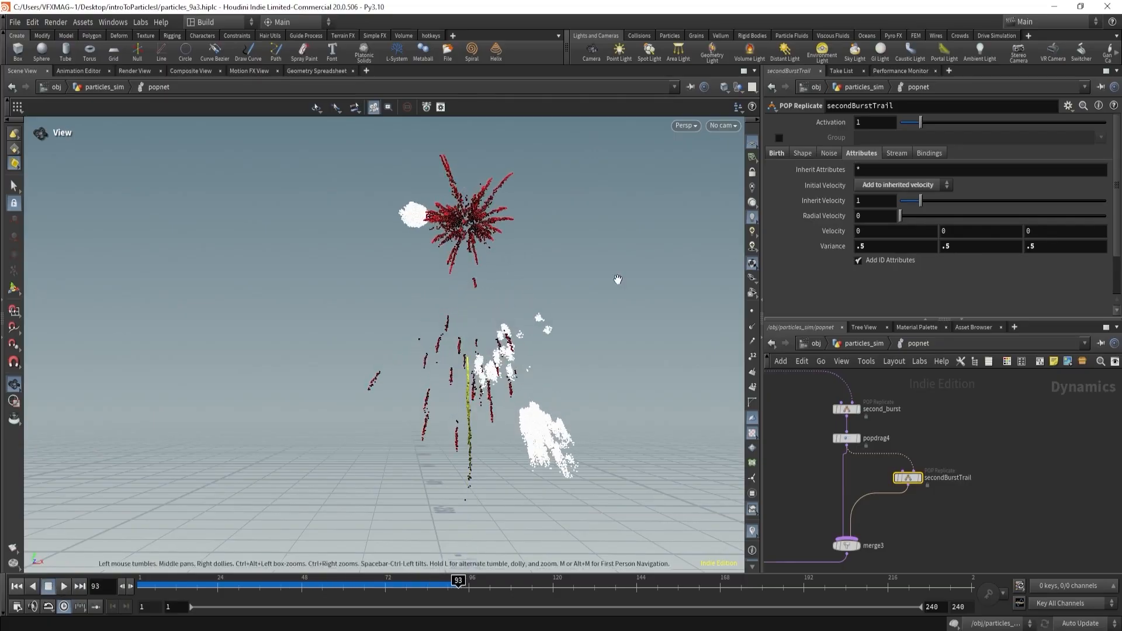
- Set the emission shape of secondBurstTrail to Point
left_click(809, 155)
left_click(869, 171)
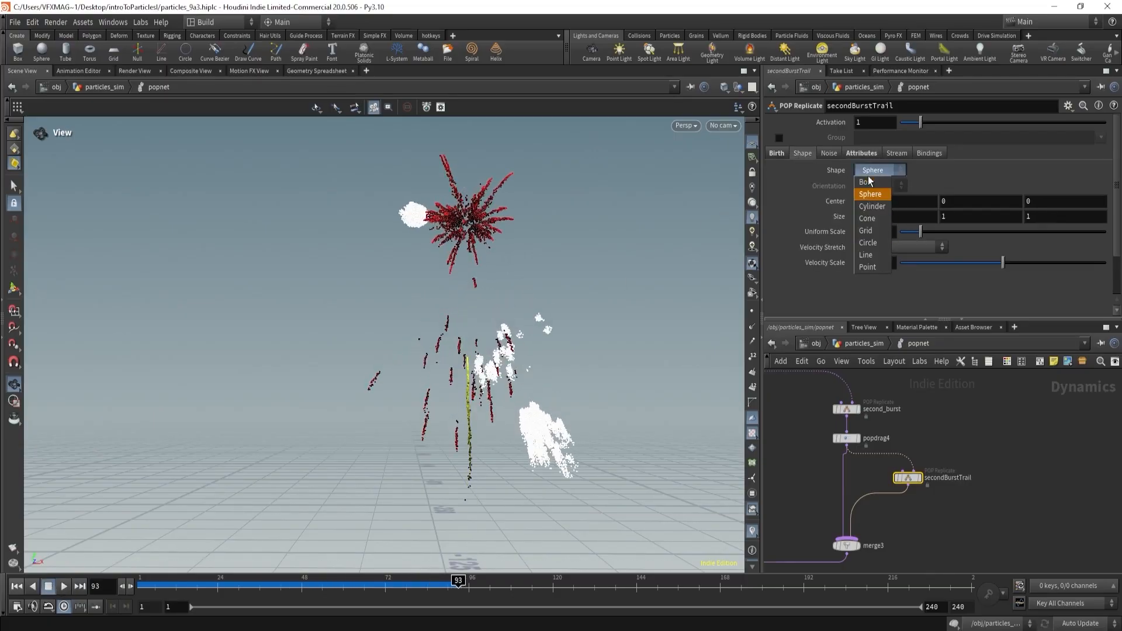
left_click(867, 266)
- Replay the simulation from the first frame to check the second burst's trails with the Point shape
left_click_drag(157, 585, 96, 556)
left_click(863, 344)
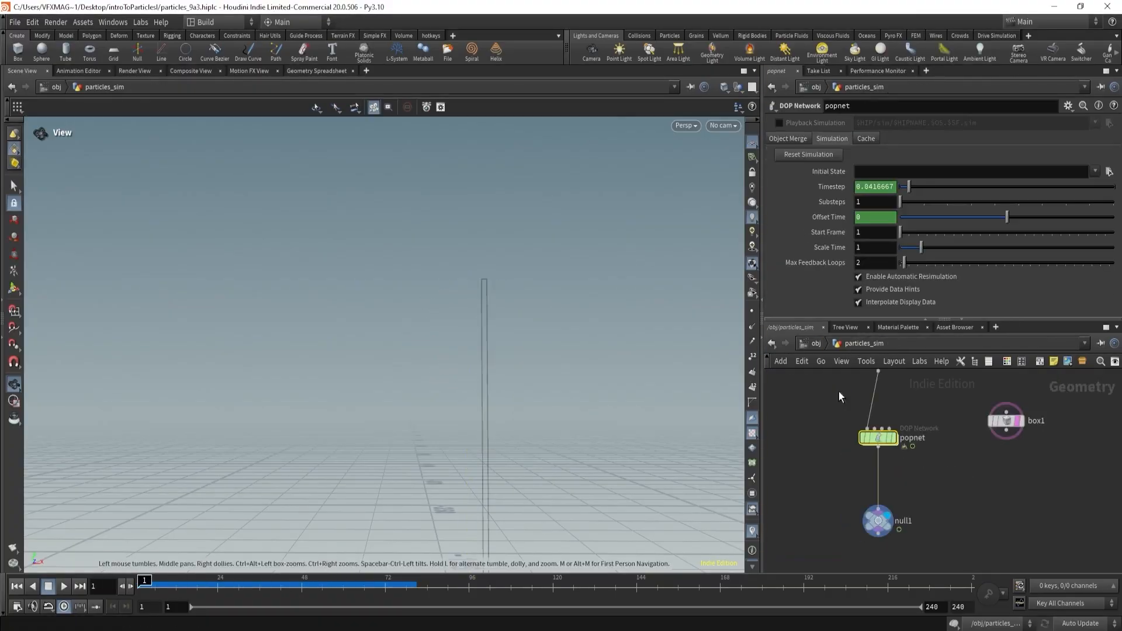
double_click(878, 439)
left_click(62, 587)
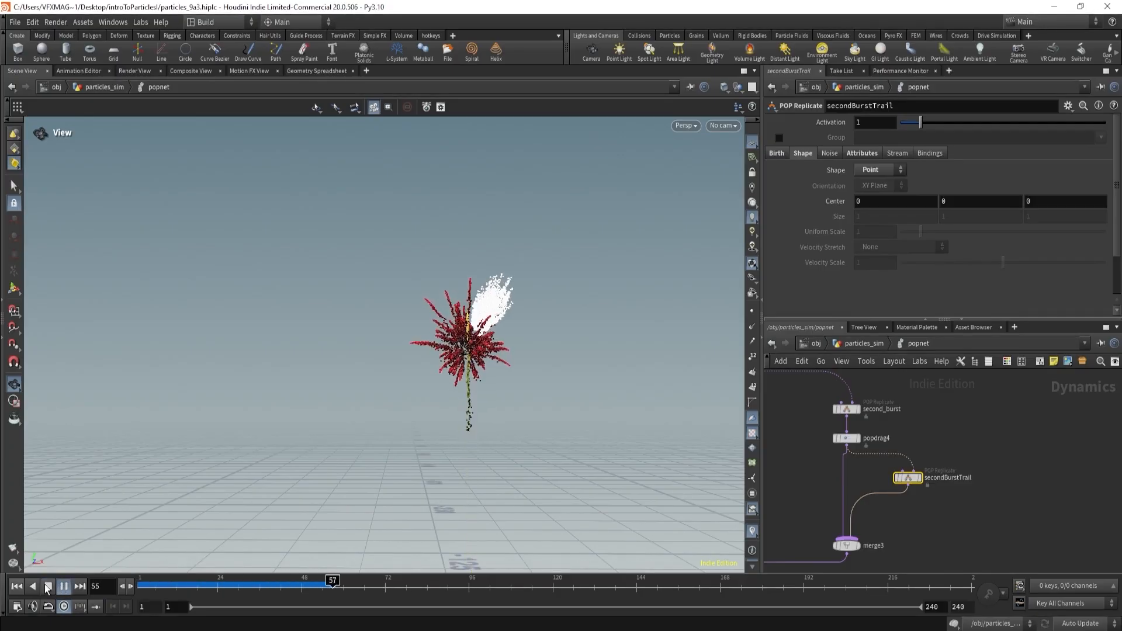
left_click(47, 589)
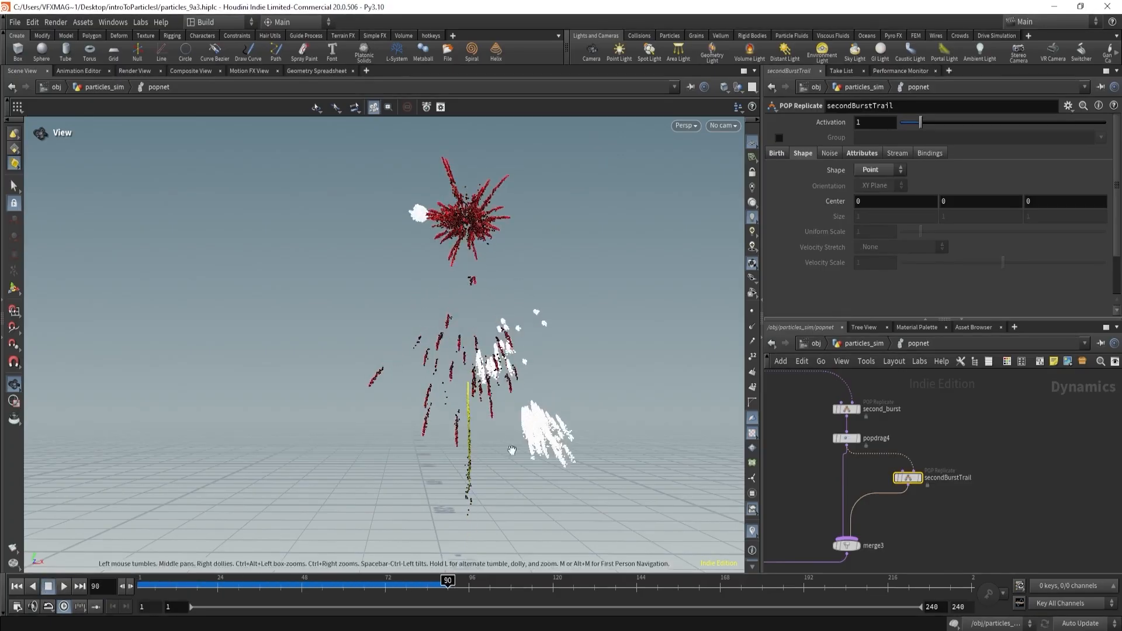
right_click_drag(512, 449, 592, 435)
- Insert a copy of popdrag4 between secondBurstTrail and merge3, and replay the simulation from the first frame to check the trails
left_click(858, 153)
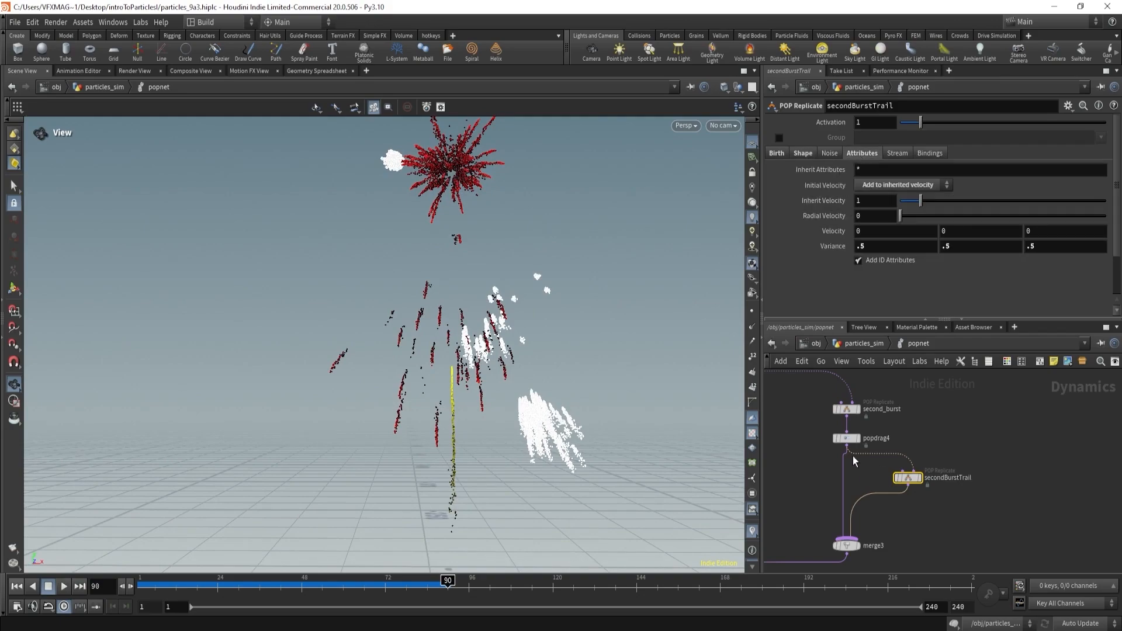
left_click_drag(845, 444, 910, 508, "alt")
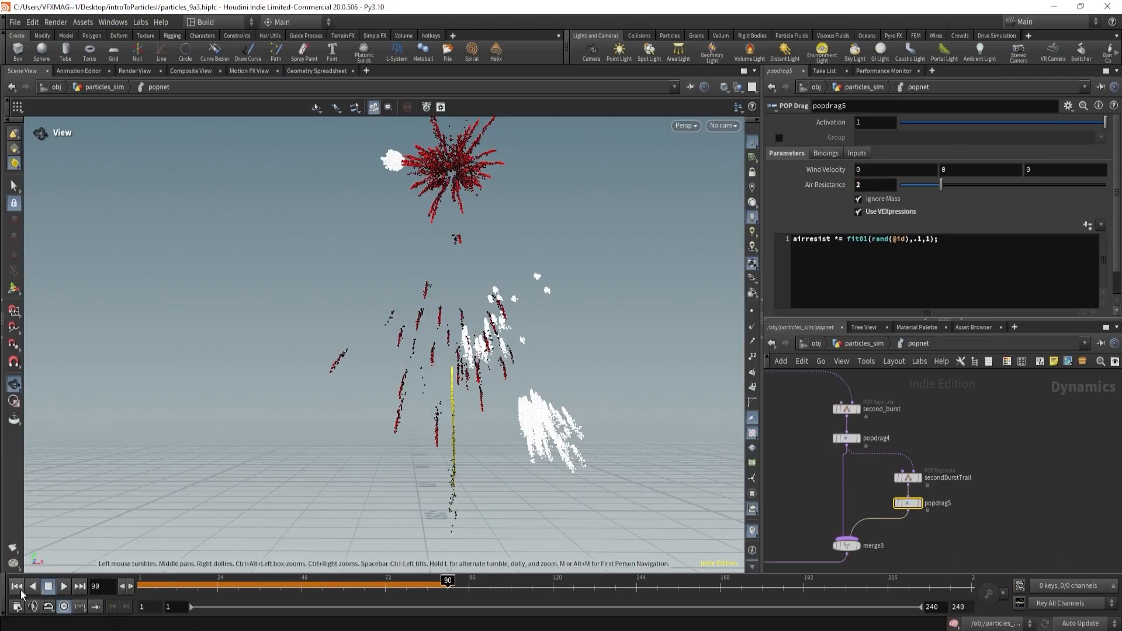
left_click(16, 587)
left_click(64, 587)
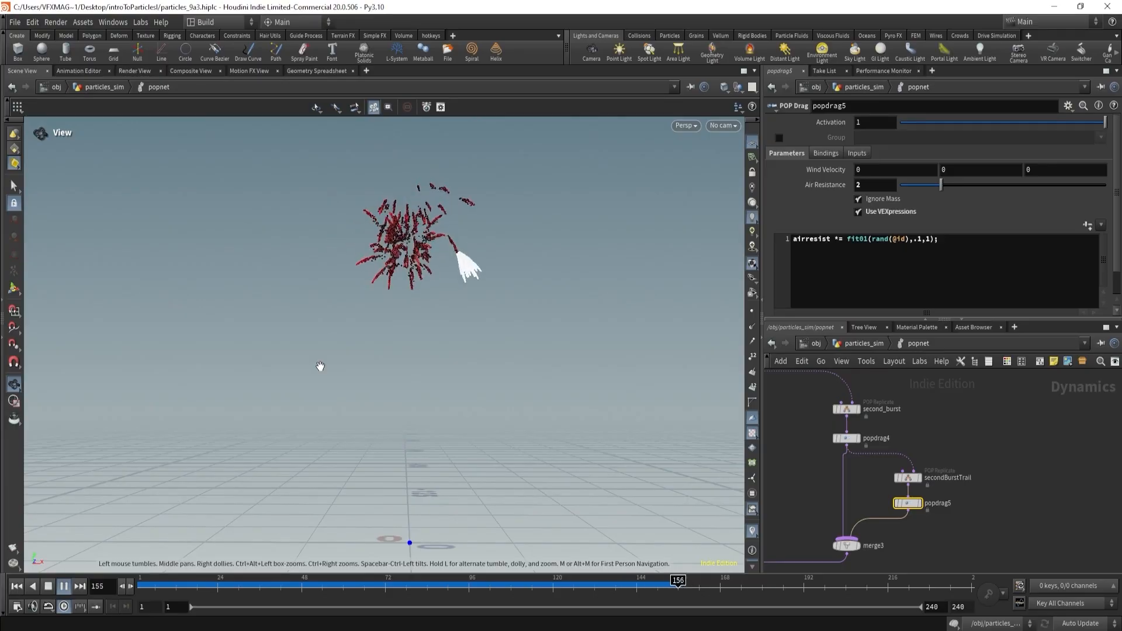
left_click(550, 587)
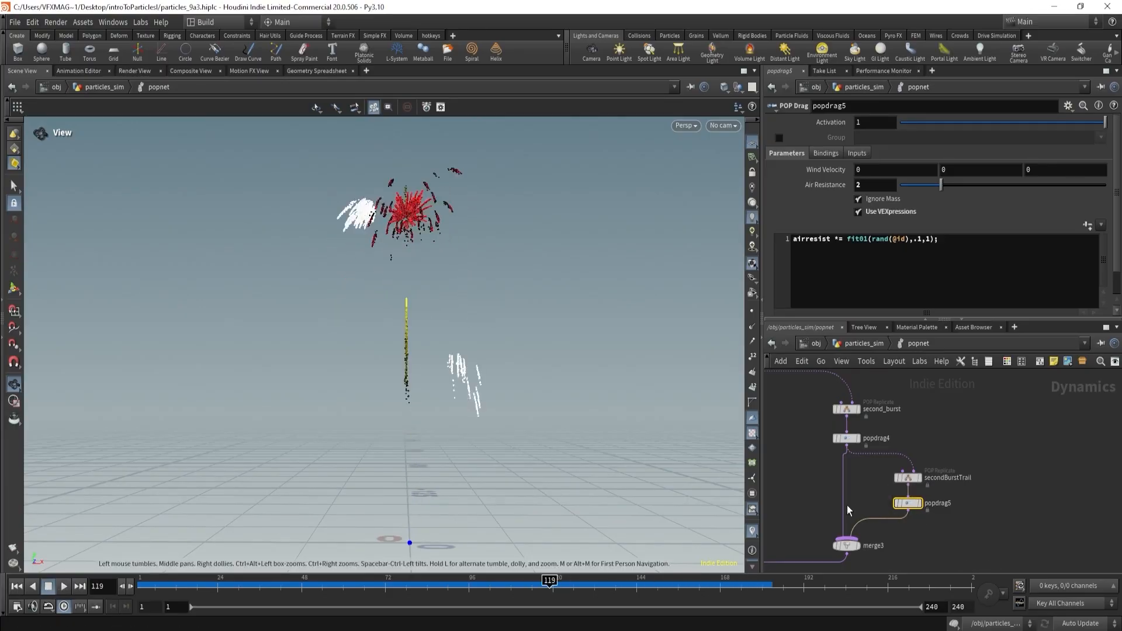
- Add a POP Force between popdrag5 and merge3, with a noise amplitude of 5
middle_click_drag(813, 529, 839, 477)
scroll(839, 477, "down", 2)
key("Tab")
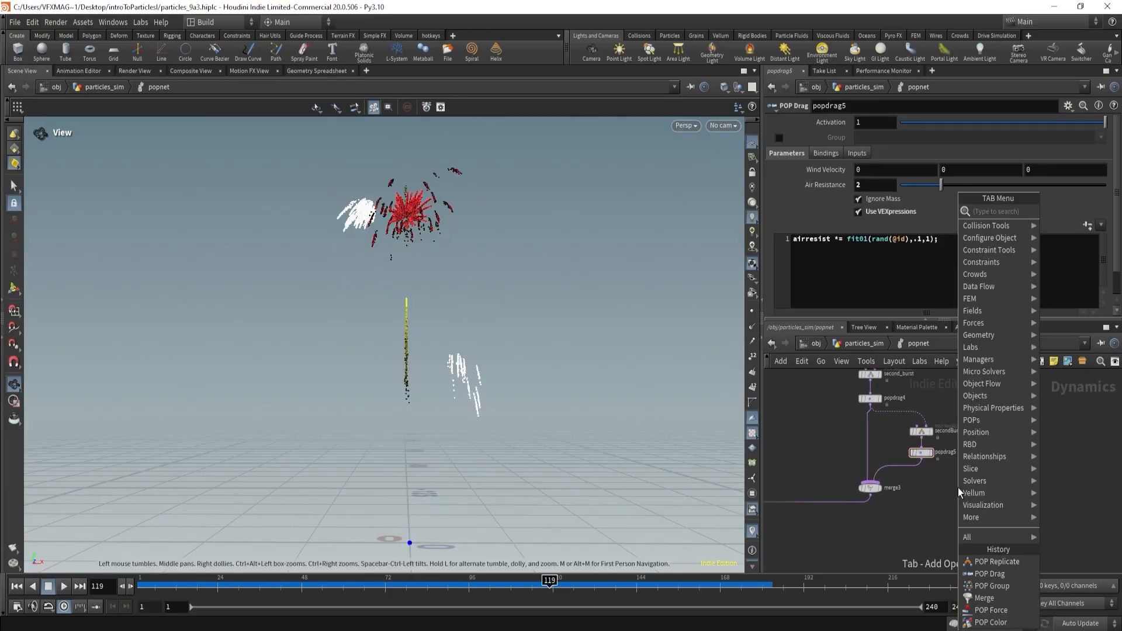
type("popfor")
key("Return")
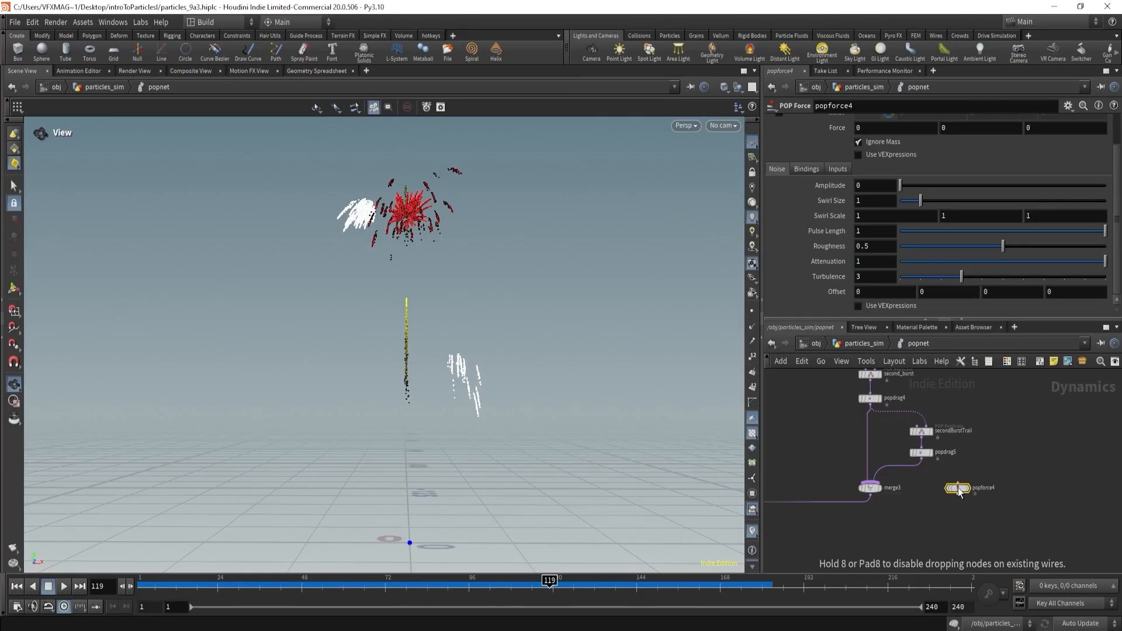
left_click(920, 476)
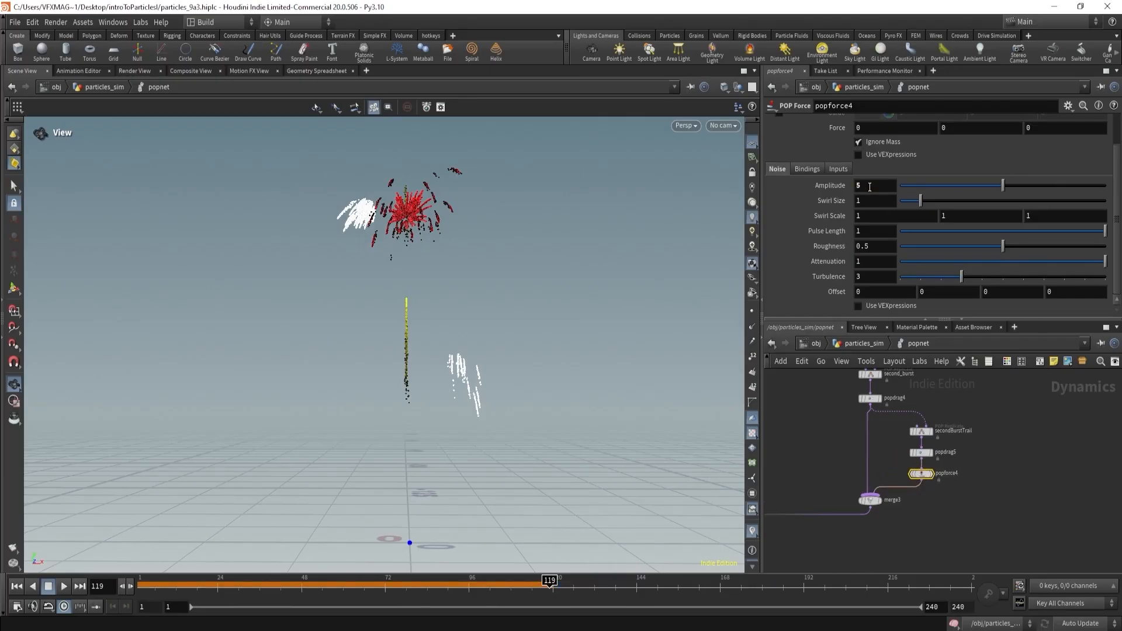
- Set the swirl size of popforce4 to .75 and replay the simulation from the first frame
scroll(865, 483, "down", 3)
middle_click_drag(865, 485, 985, 498)
scroll(871, 462, "up", 5)
left_click_drag(868, 435, 913, 454)
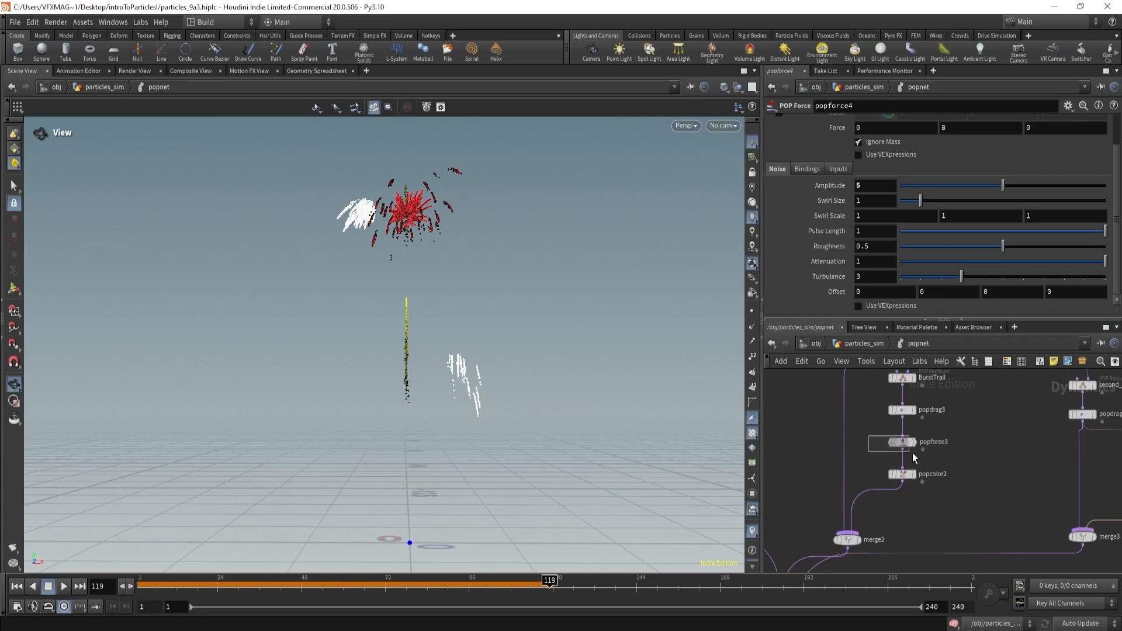
scroll(1002, 453, "down", 1)
middle_click_drag(1002, 451, 851, 472)
scroll(944, 514, "up", 2)
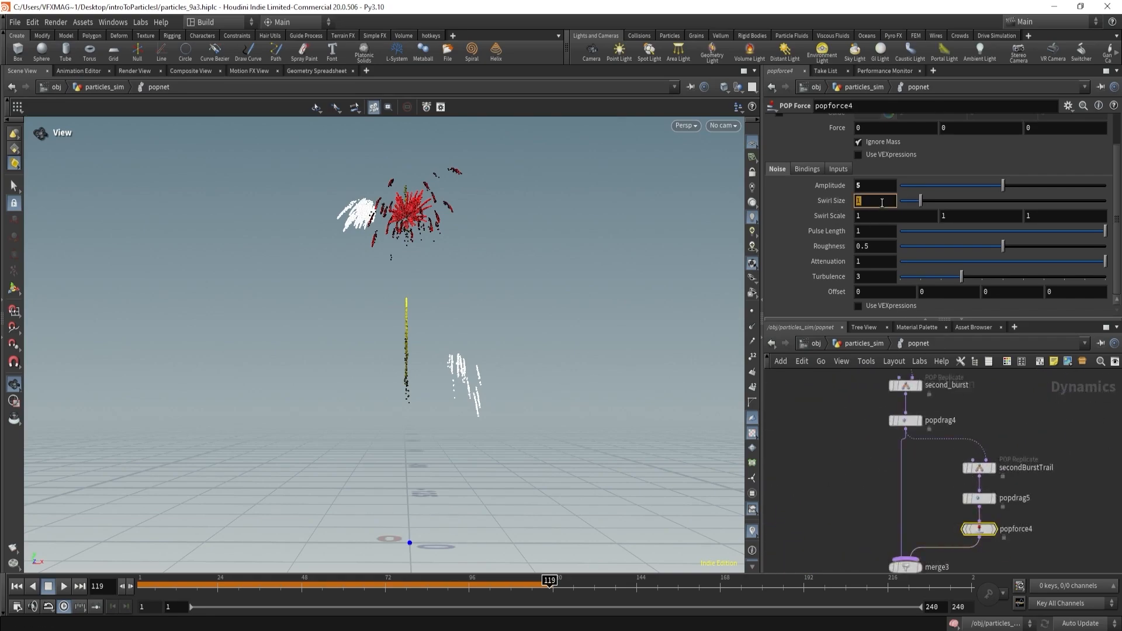
left_click(16, 587)
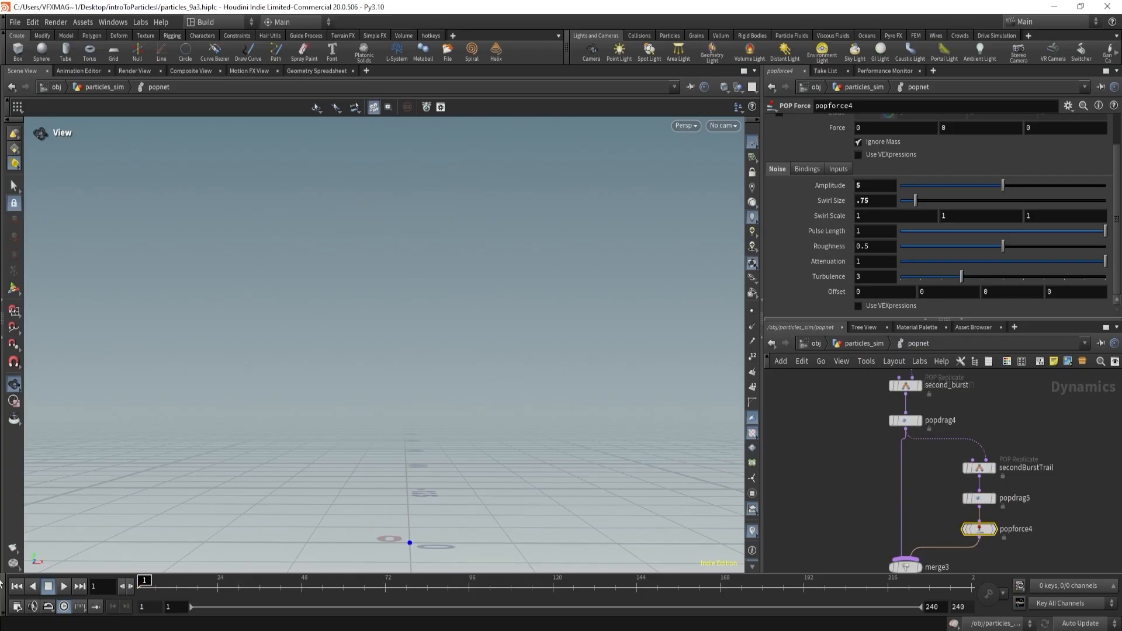
left_click(61, 587)
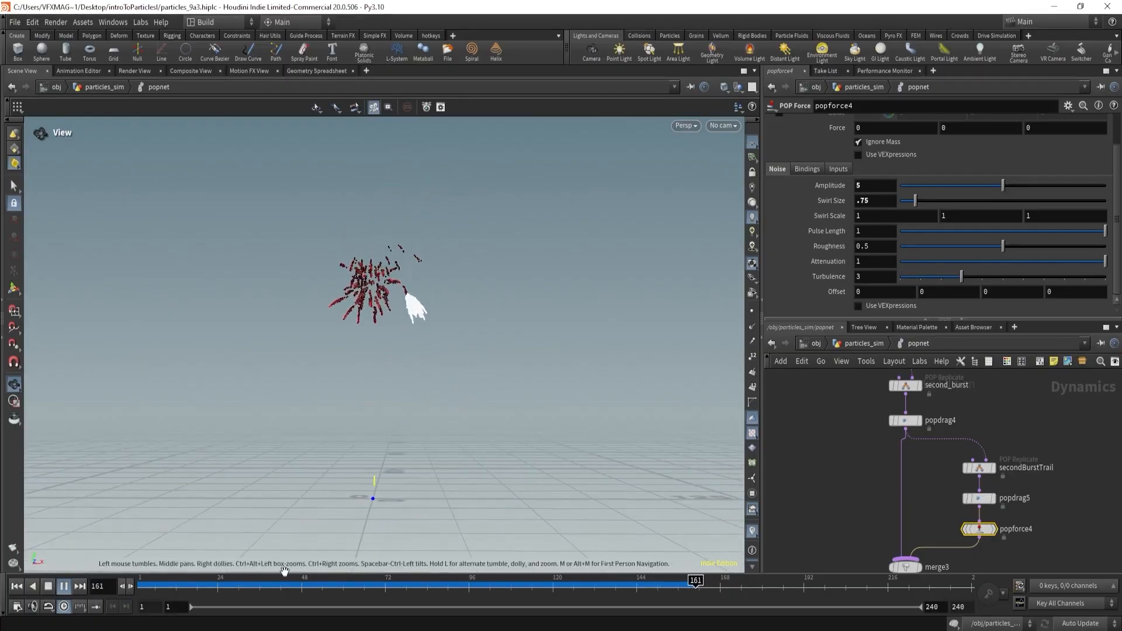
- Add a POP Color node between popforce4 and merge3
scroll(900, 459, "down", 2)
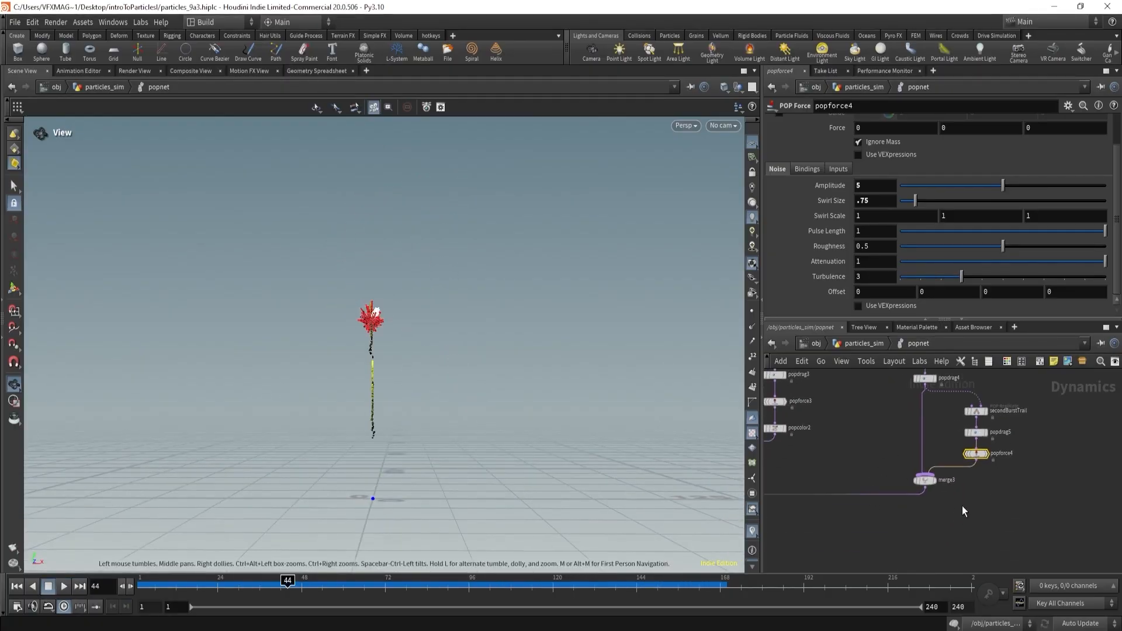
key("Tab")
type("popcolor")
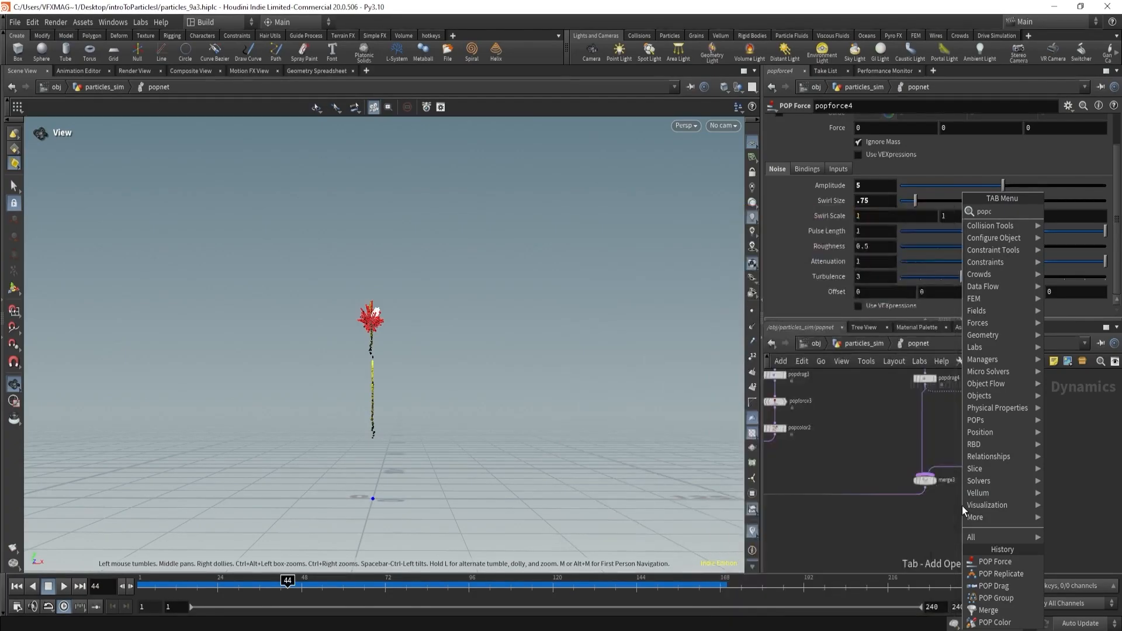
key("Return")
left_click(962, 506)
left_click_drag(963, 506, 981, 478)
scroll(960, 472, "up", 2)
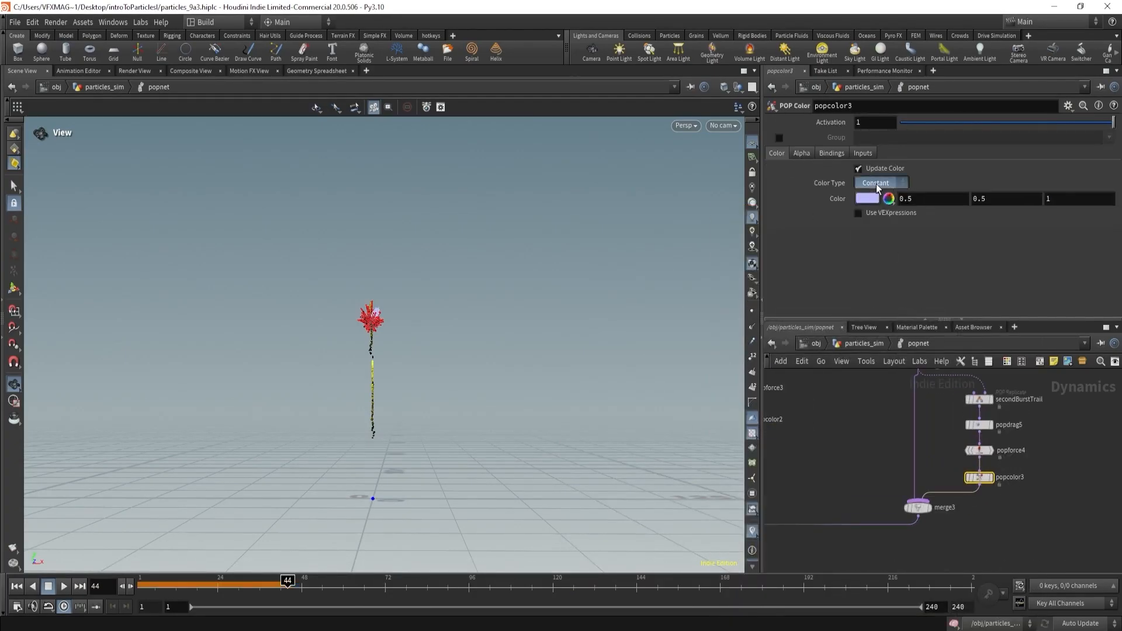
left_click(869, 219)
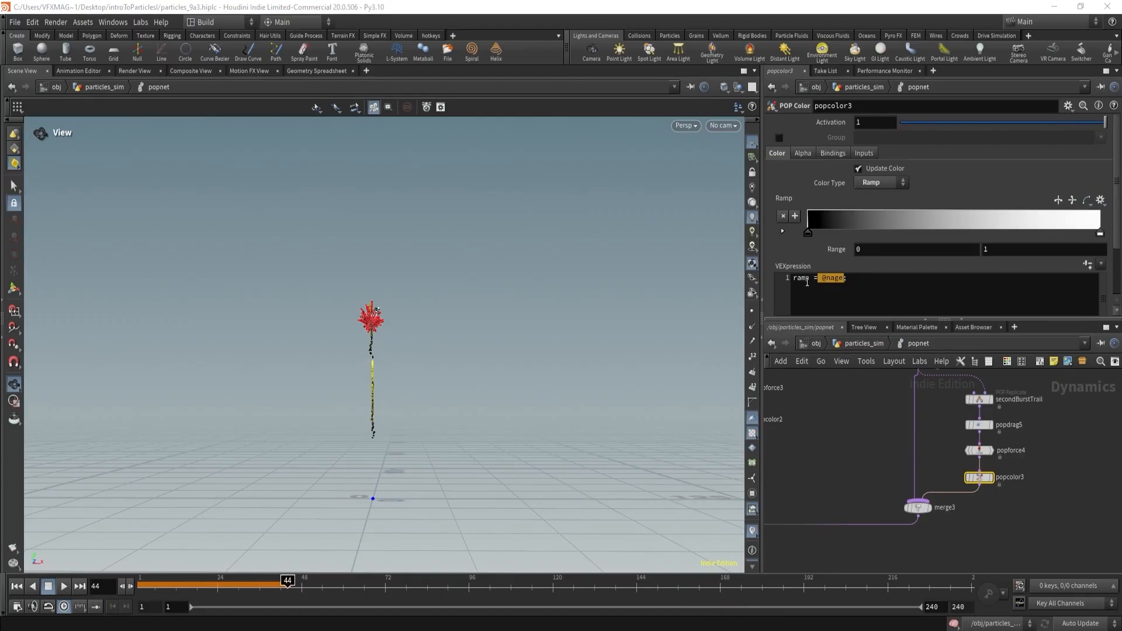
left_click(825, 278)
type("n")
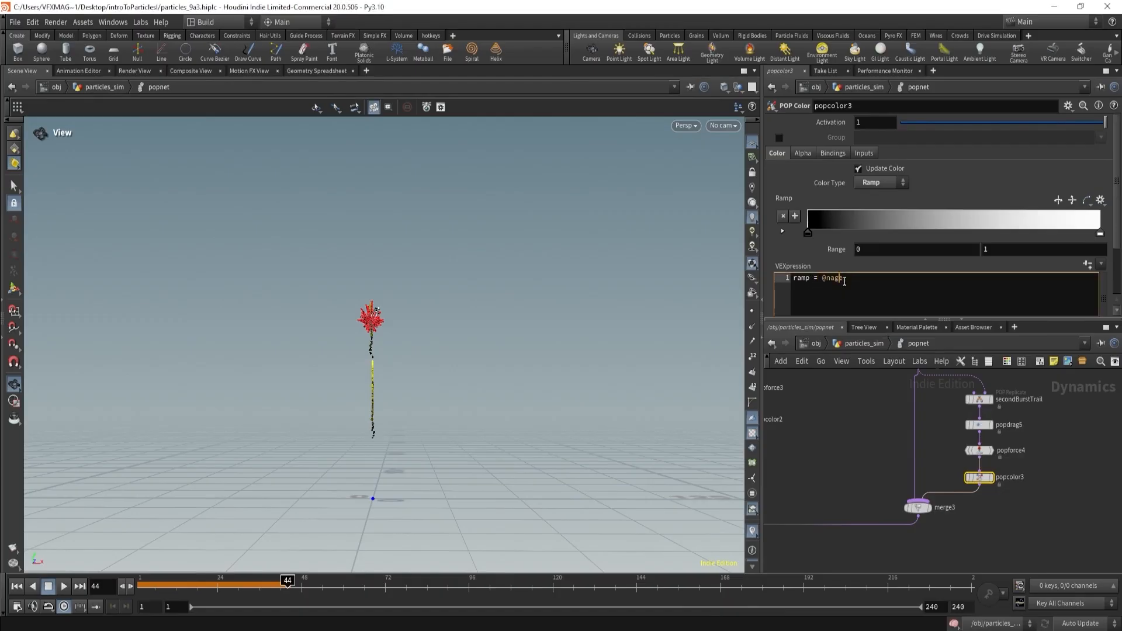
- Make popcolor3's ramp fade from pure green at the start to black at the end
left_click_drag(810, 233, 973, 233)
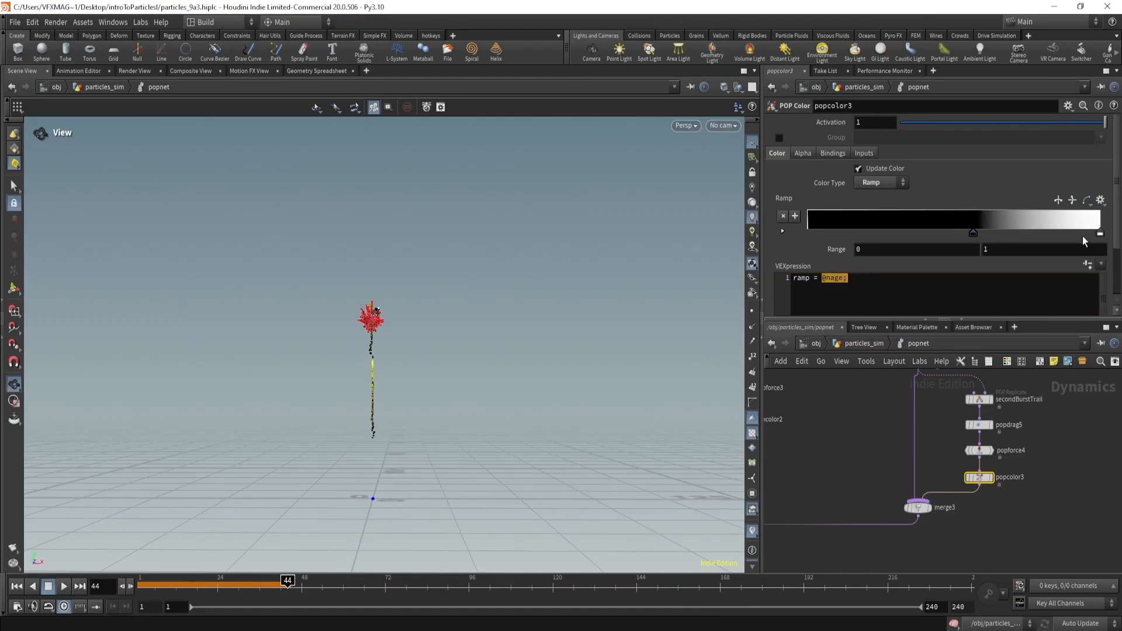
left_click_drag(1089, 242, 1070, 261)
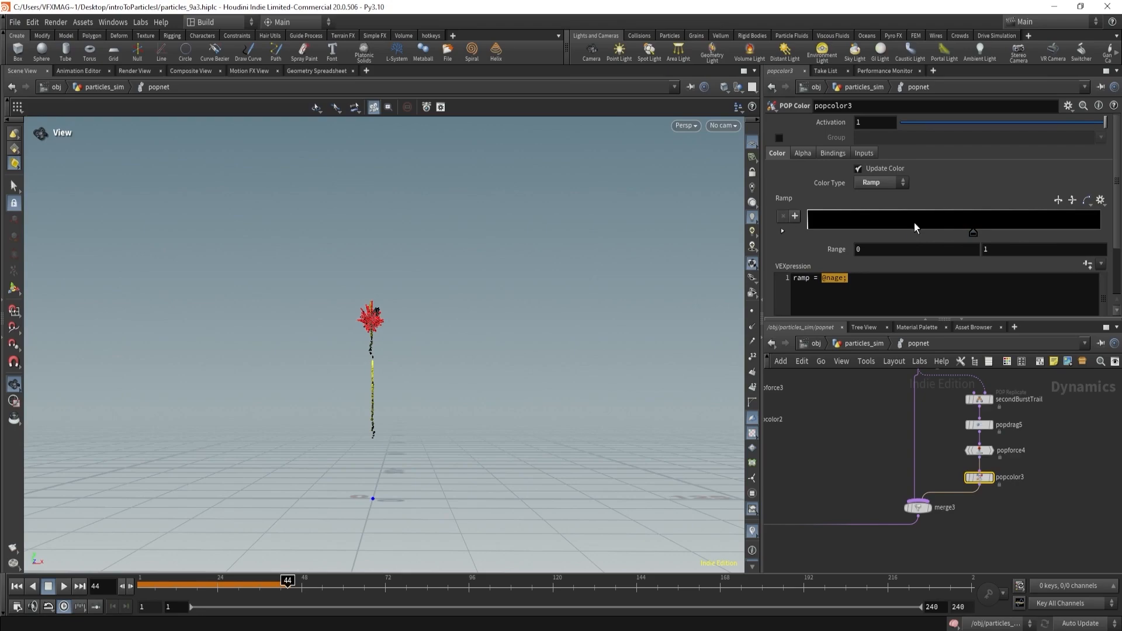
left_click(914, 222)
left_click_drag(914, 233, 808, 234)
double_click(810, 236)
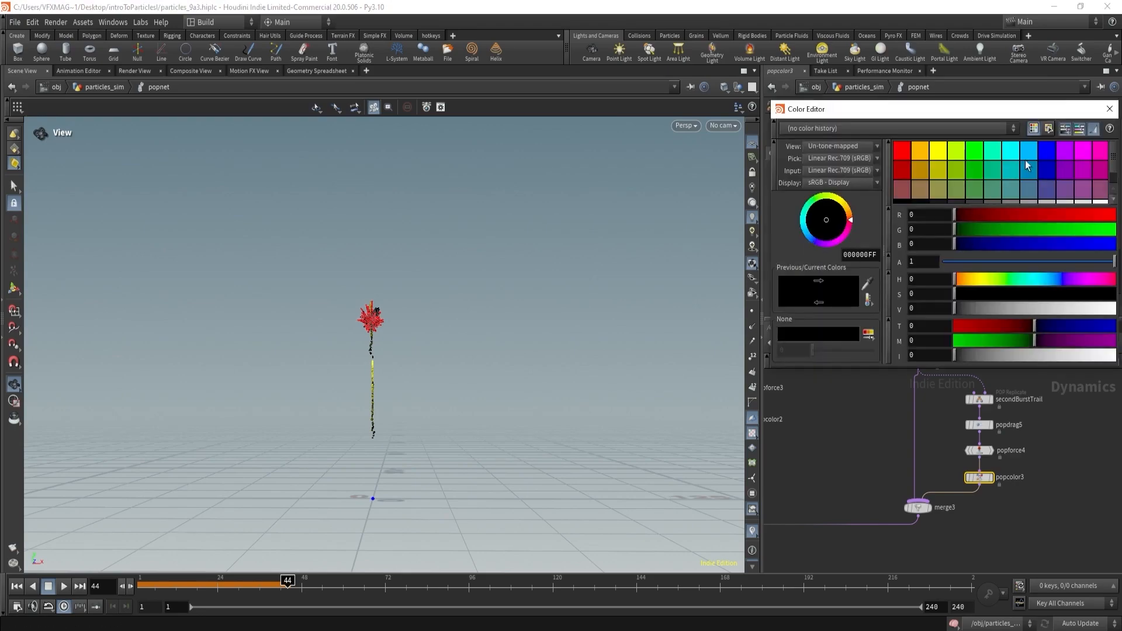
left_click(979, 153)
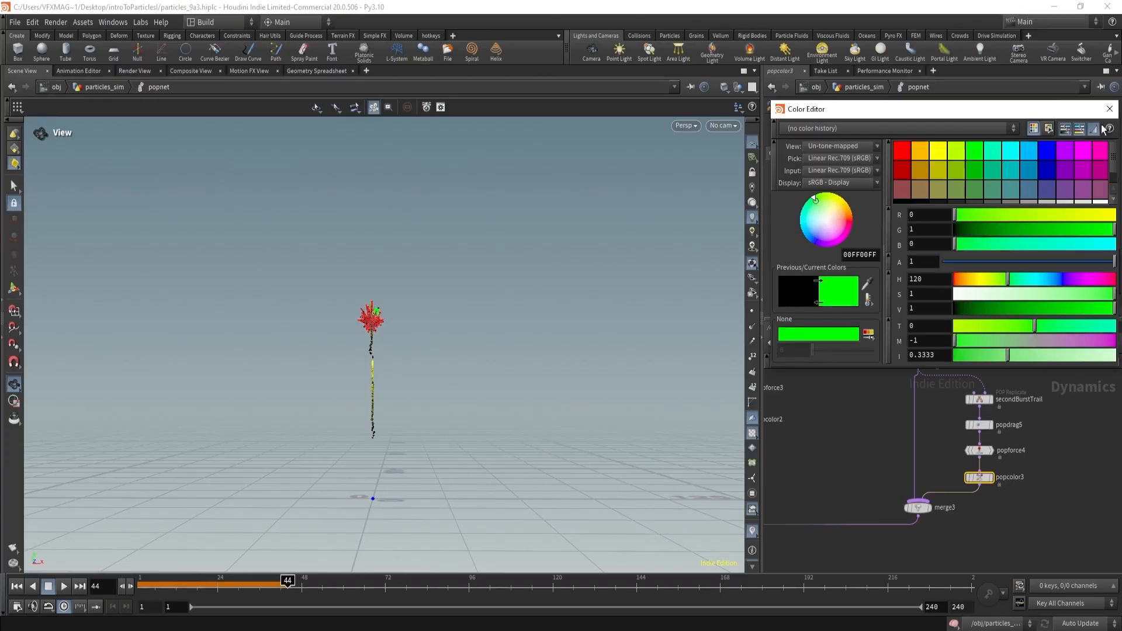
left_click(1109, 108)
- Replay the simulation from the first frame and scrub through it to check the green trails of the second burst
left_click(142, 585)
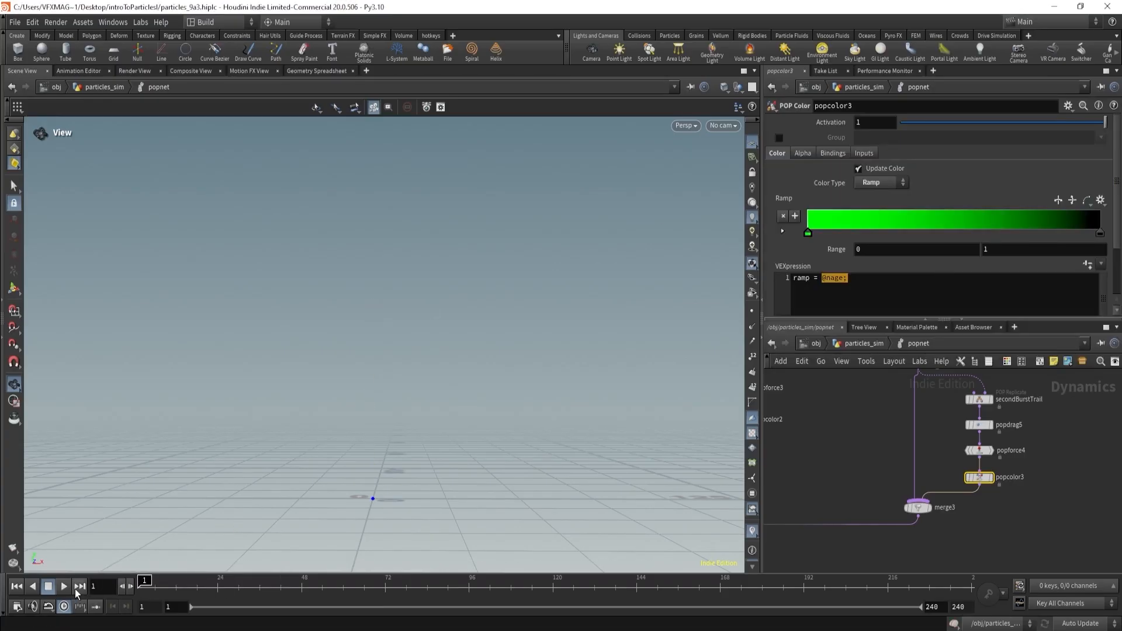
left_click_drag(493, 356, 394, 374)
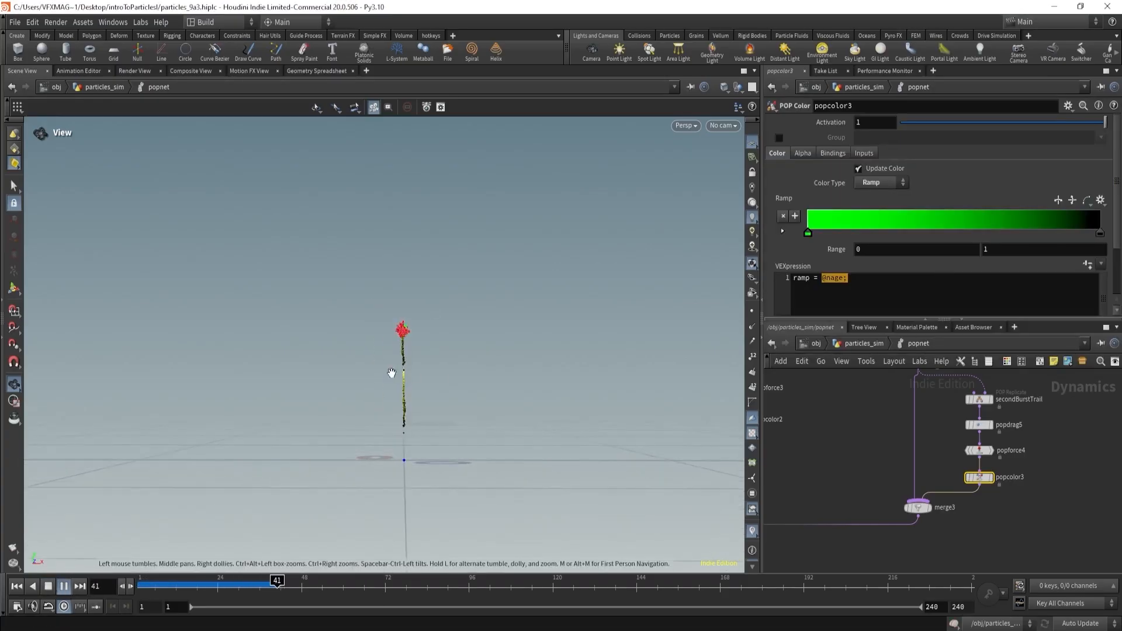
right_click_drag(465, 343, 545, 326)
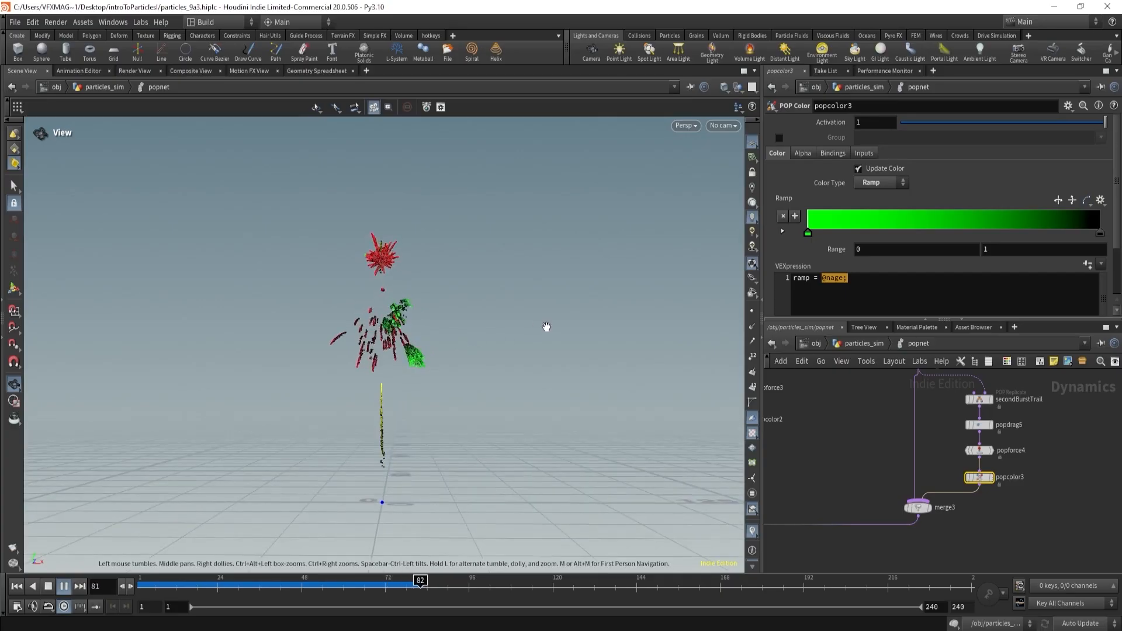
right_click_drag(364, 416, 521, 392)
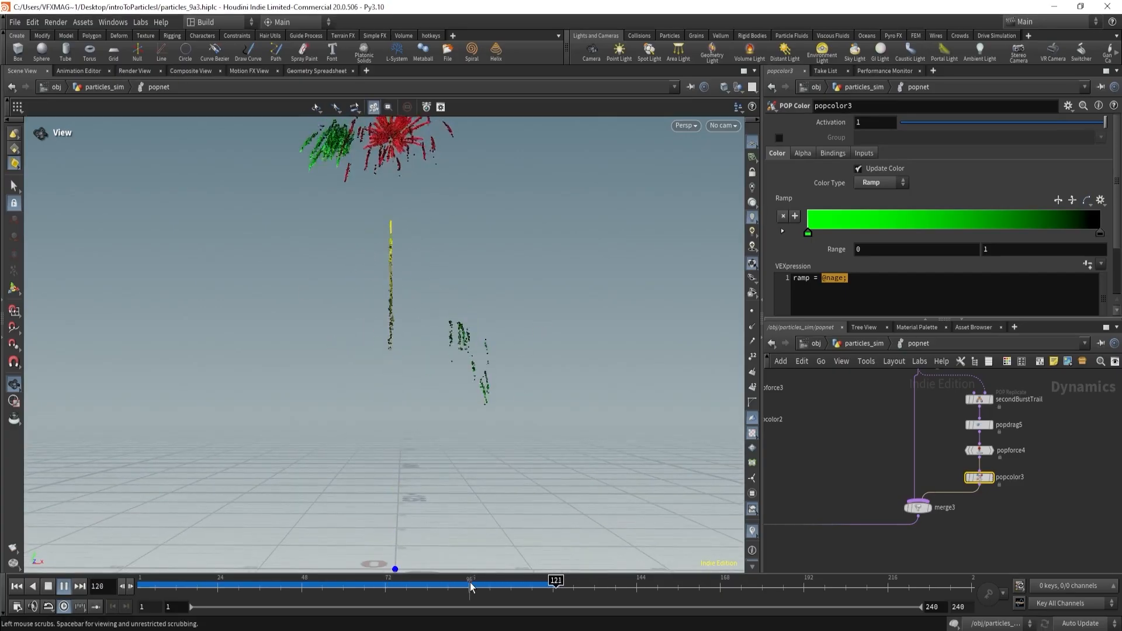
left_click_drag(471, 586, 71, 574)
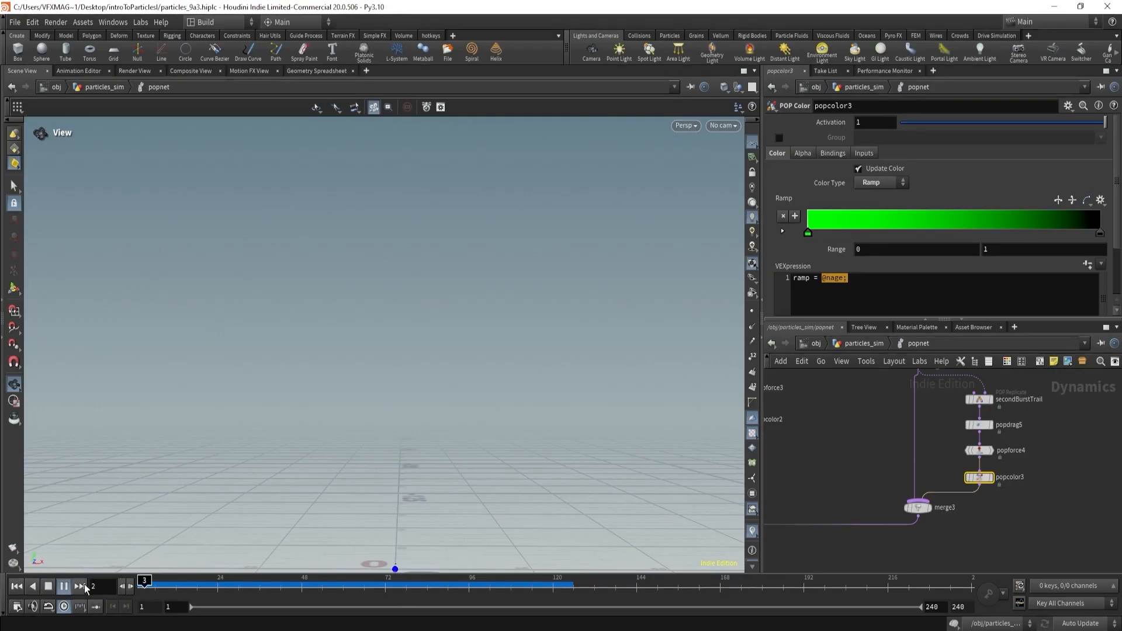
left_click_drag(210, 584, 519, 570)
scroll(350, 377, "down", 5)
middle_click_drag(348, 378, 376, 416)
- Look through cam1 and play the whole firework simulation from the first frame through frame 240
left_click(722, 129)
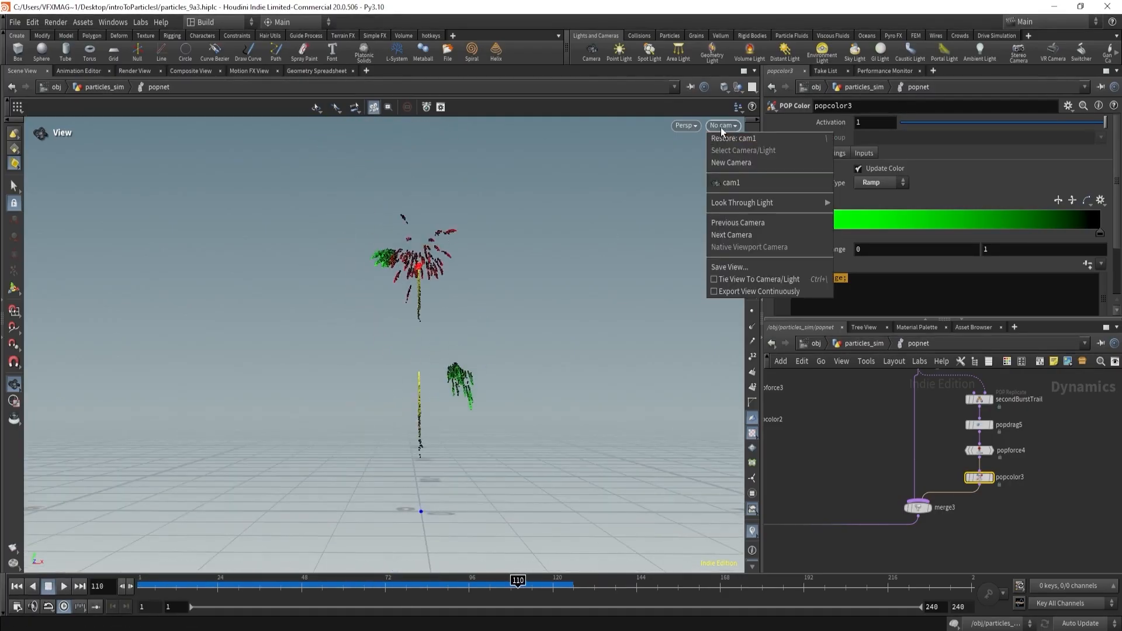
left_click(731, 183)
left_click_drag(173, 592, 150, 589)
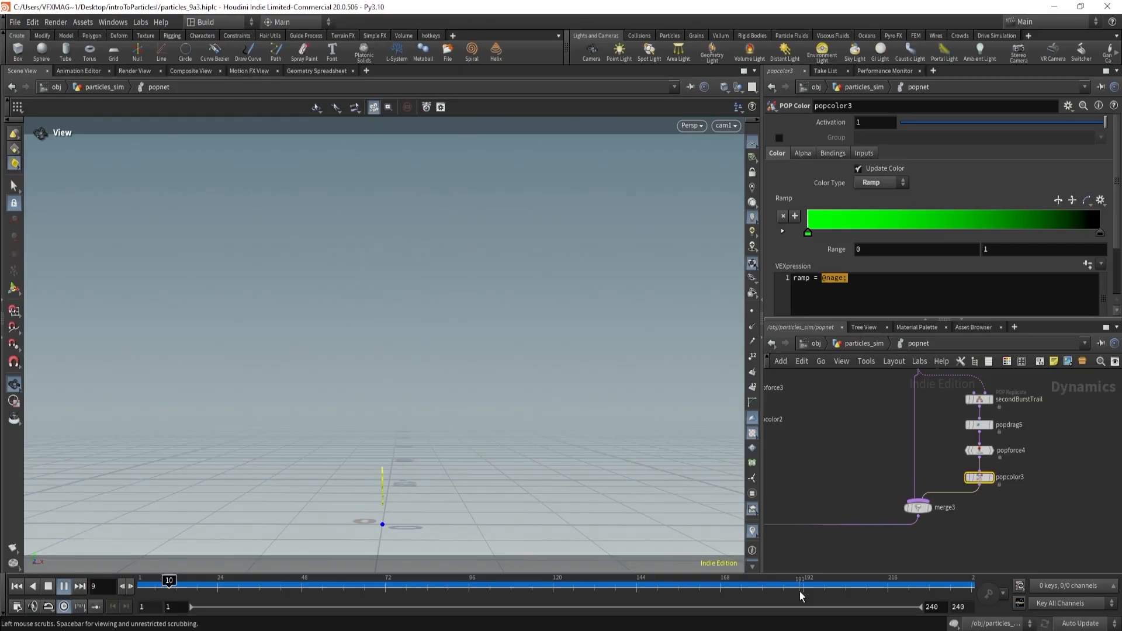
left_click_drag(843, 591, 1018, 590)
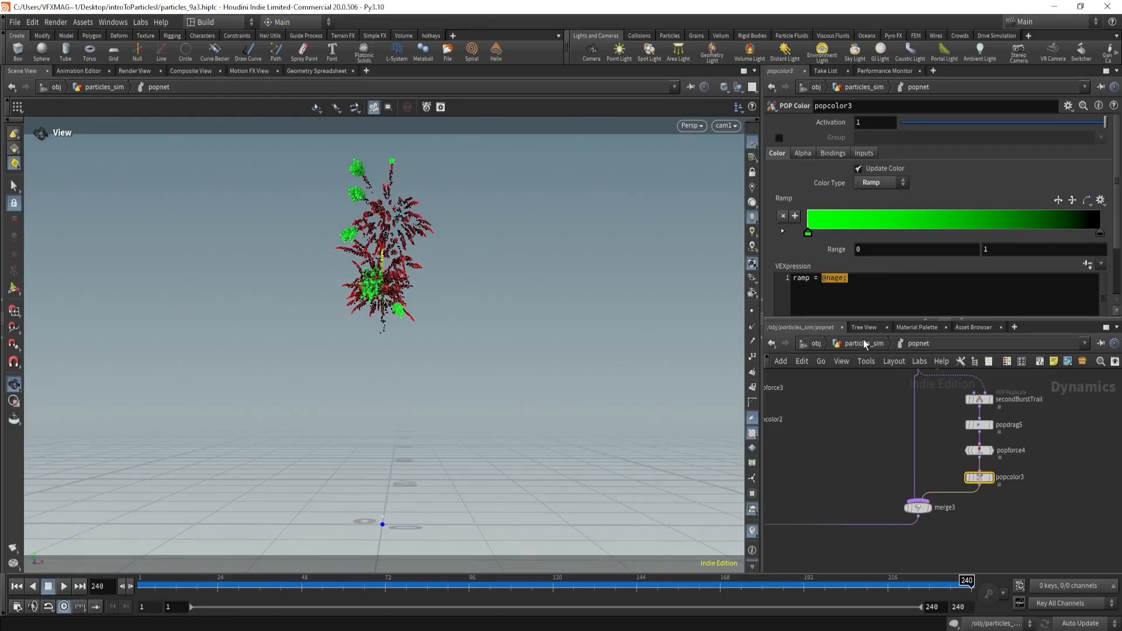
- Set the random chance of popgroup1 to .0125 and reset the popnet simulation
middle_click_drag(872, 384, 907, 512)
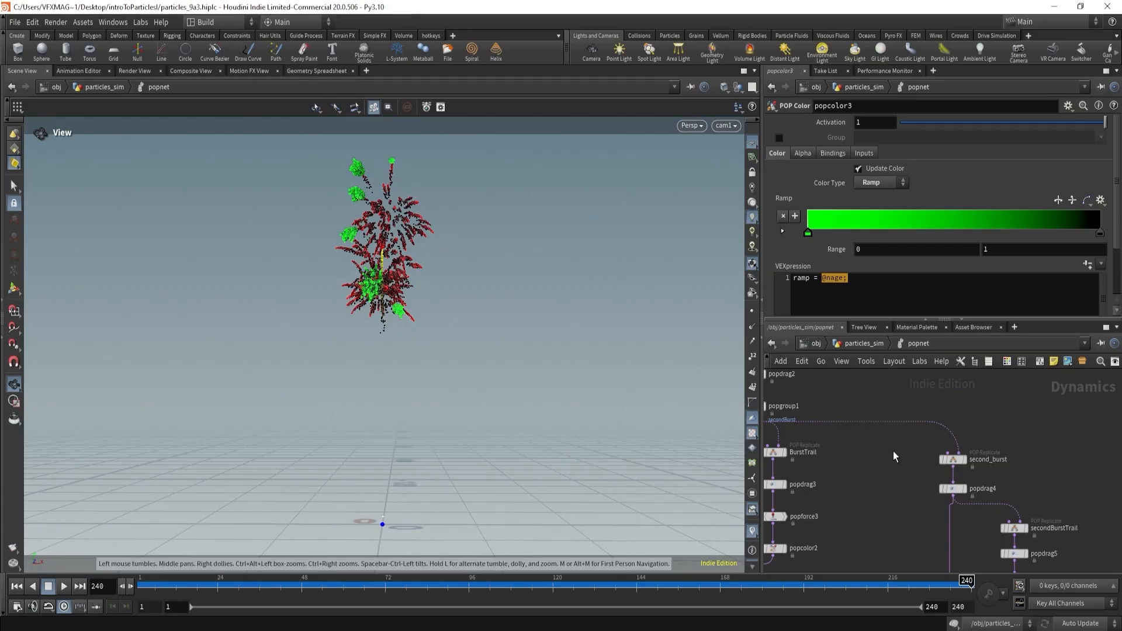
middle_click_drag(894, 452, 959, 488)
left_click(817, 442)
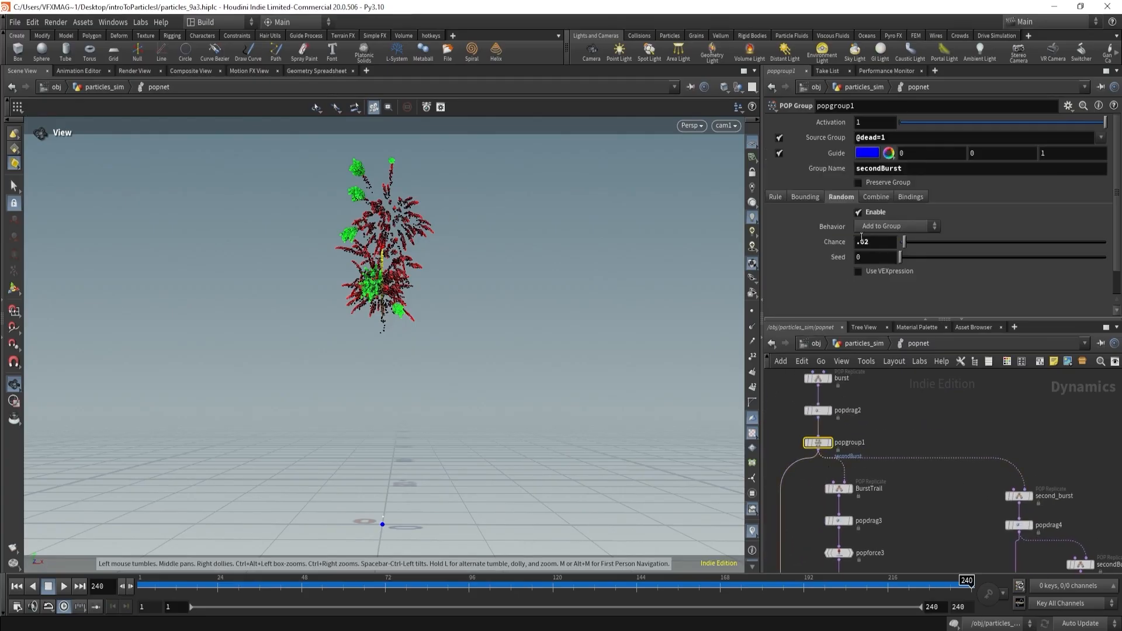
type("125")
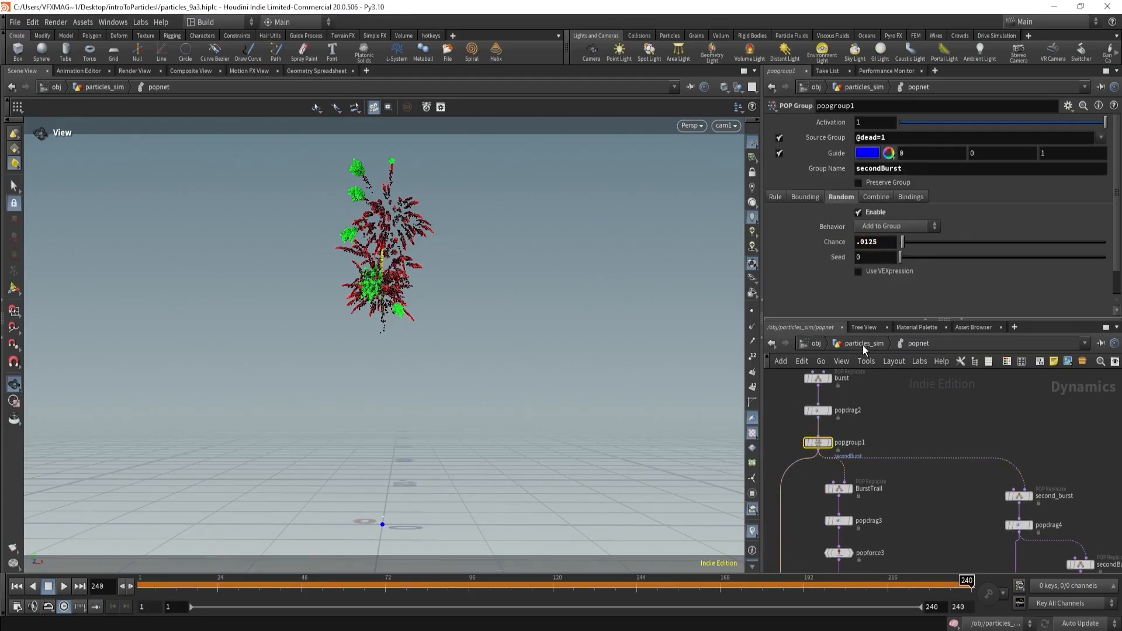
left_click(864, 344)
left_click(815, 156)
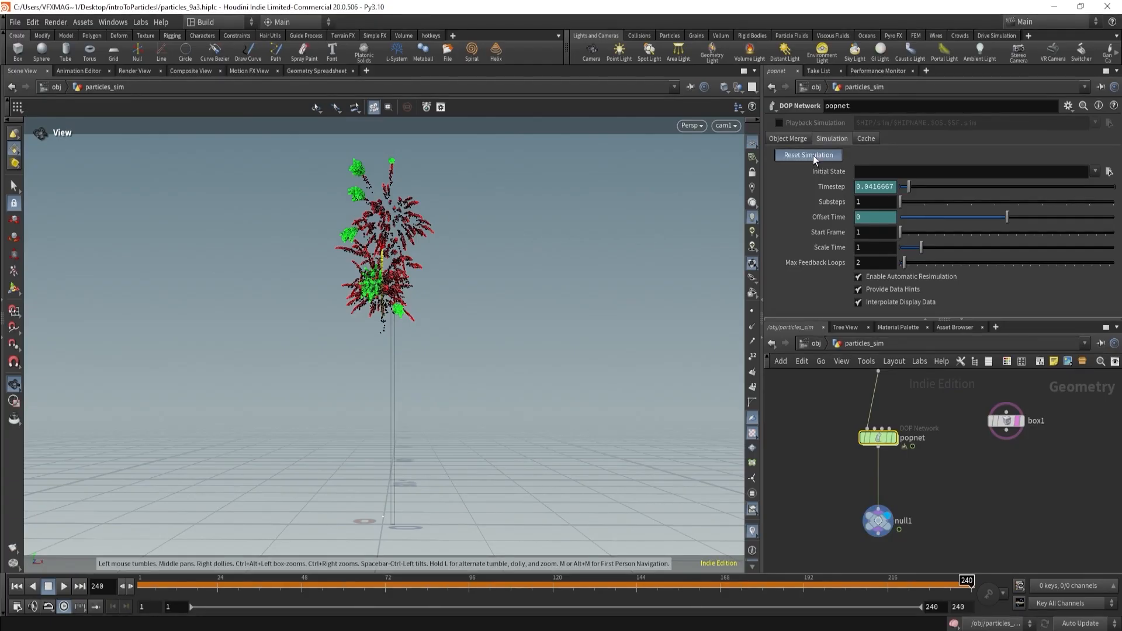